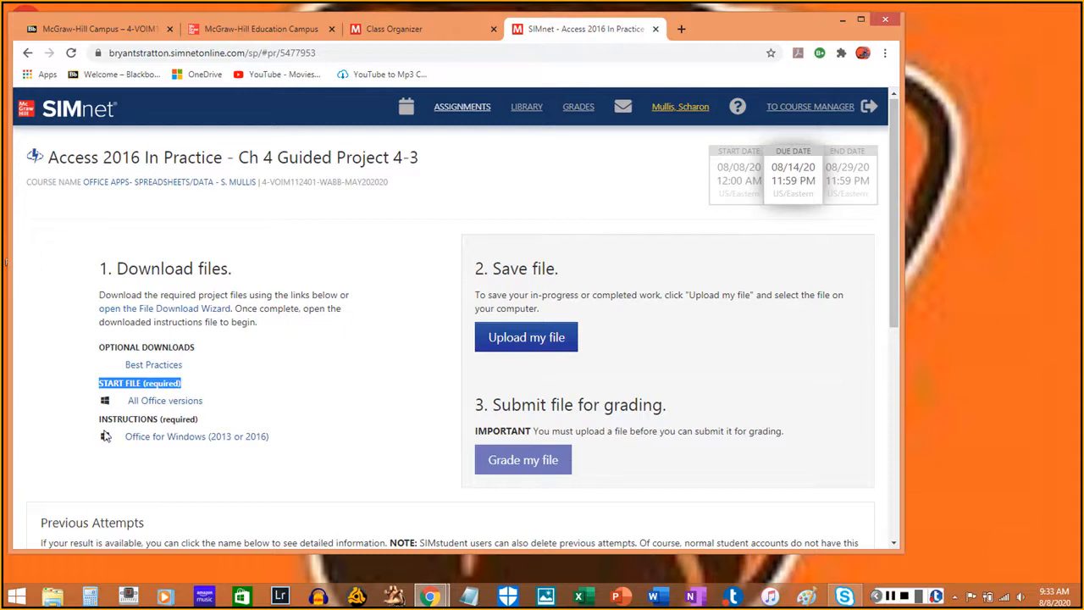
Open the LifesAnimalShelter-04 database and the AC2016-GuidedProject-4-3-instructions PDF from the Downloads folder.
{"action": "left_click_drag", "start_coordinate": [98, 422], "coordinate": [206, 422]}
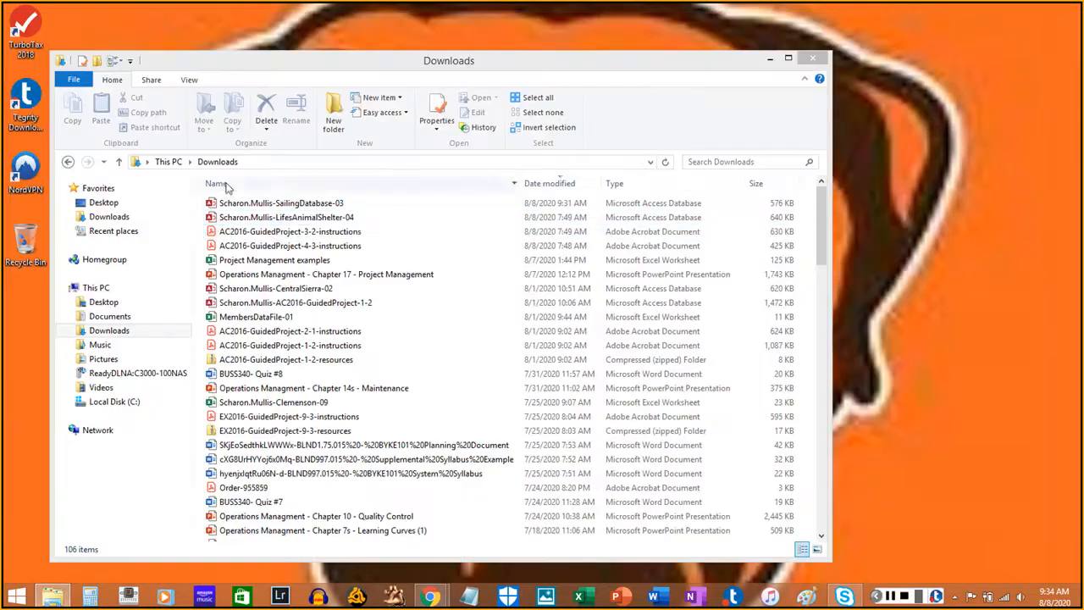
{"action": "double_click", "coordinate": [327, 217]}
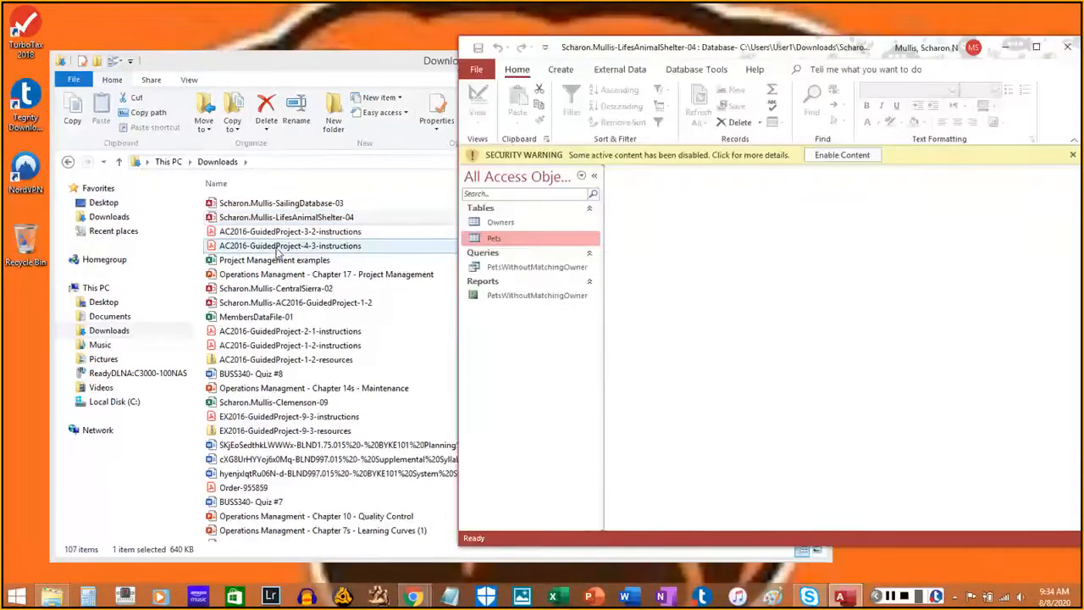
{"action": "left_click", "coordinate": [279, 246]}
{"action": "double_click", "coordinate": [279, 247]}
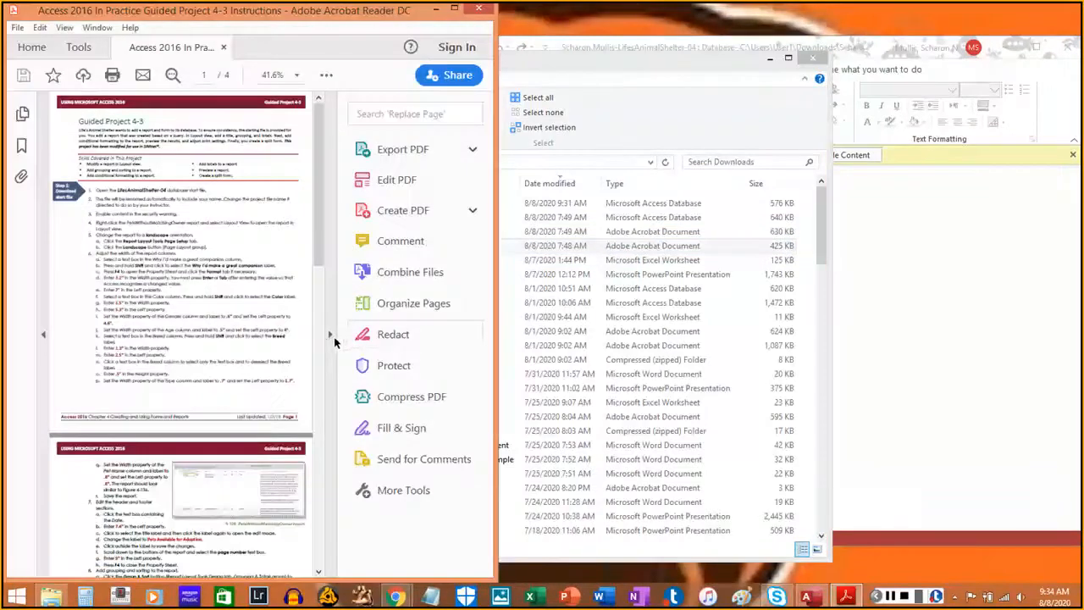
Activate the Highlight tool for the instructions PDF and minimize the Downloads window.
{"action": "left_click", "coordinate": [326, 74]}
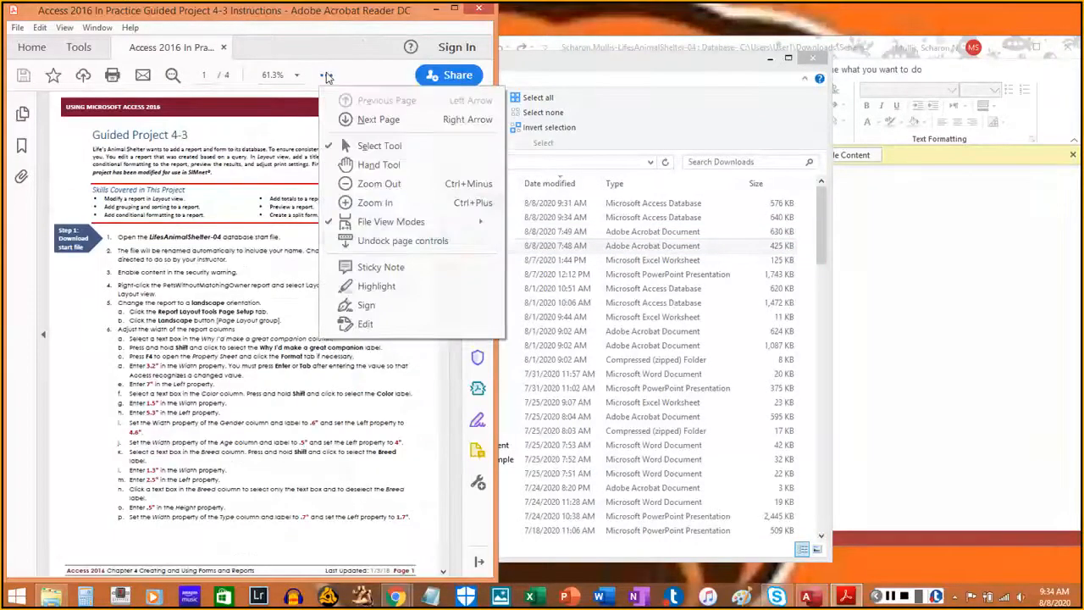
{"action": "left_click", "coordinate": [385, 286]}
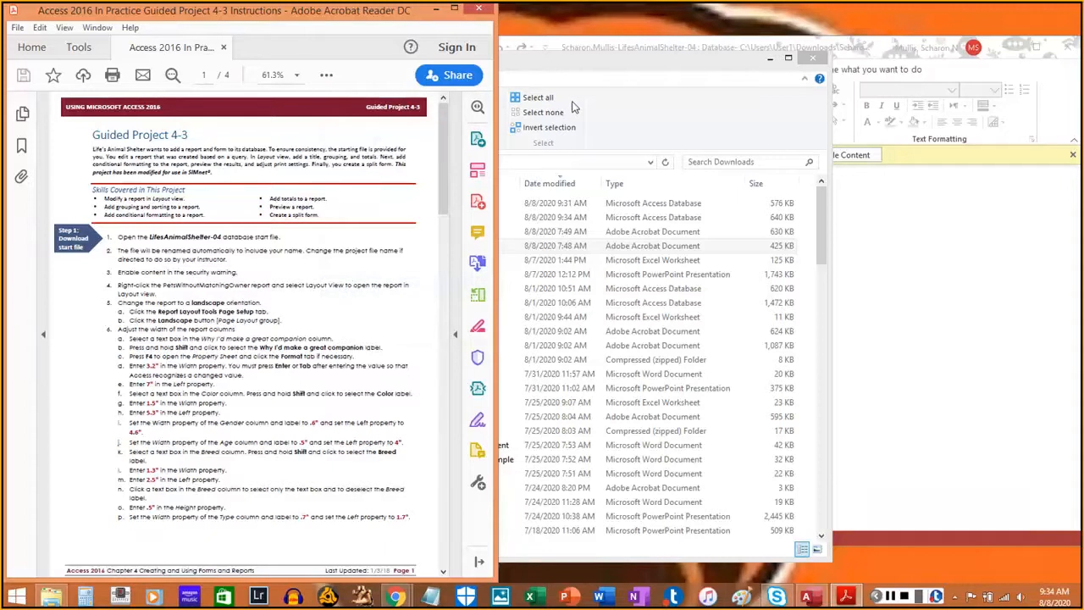
{"action": "left_click", "coordinate": [678, 69]}
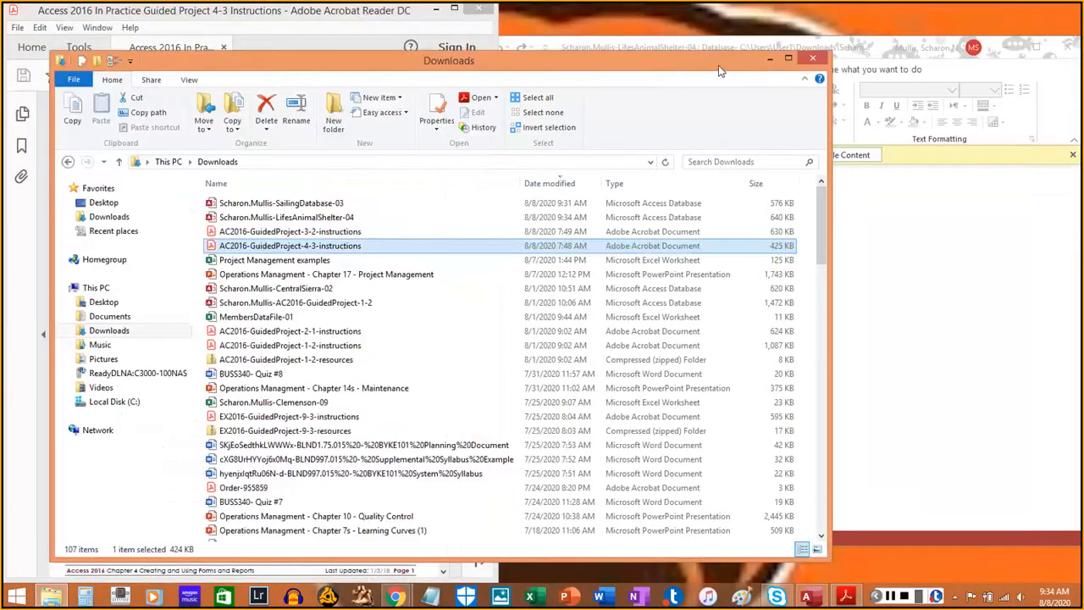
{"action": "left_click", "coordinate": [769, 59]}
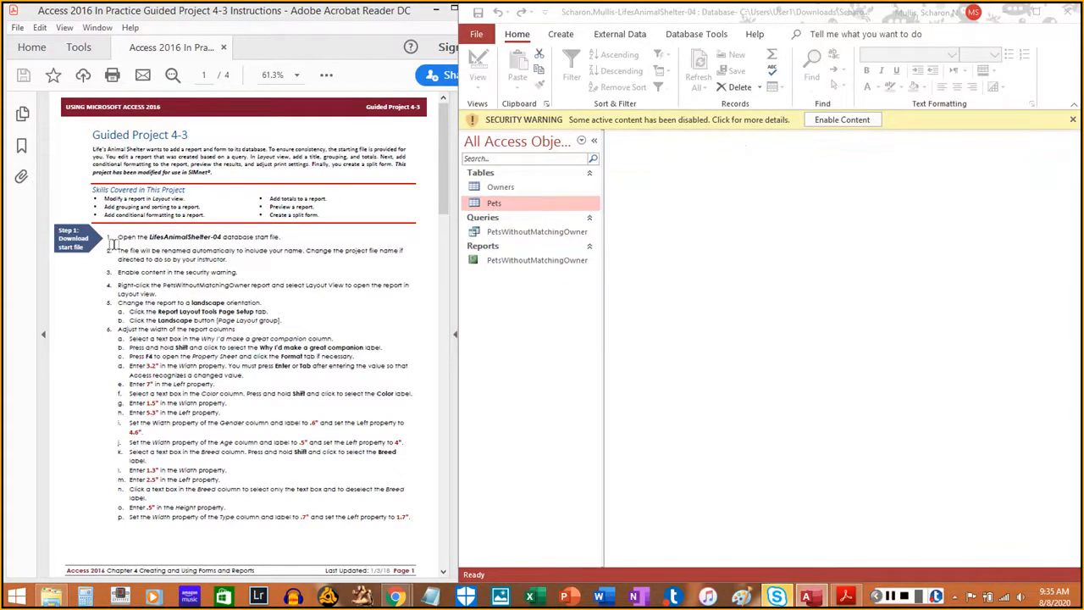
Highlight instructions 1 to 3 in the PDF, covering the start file, its renaming and the security warning.
{"action": "left_click", "coordinate": [118, 236]}
{"action": "left_click_drag", "start_coordinate": [119, 236], "coordinate": [280, 238]}
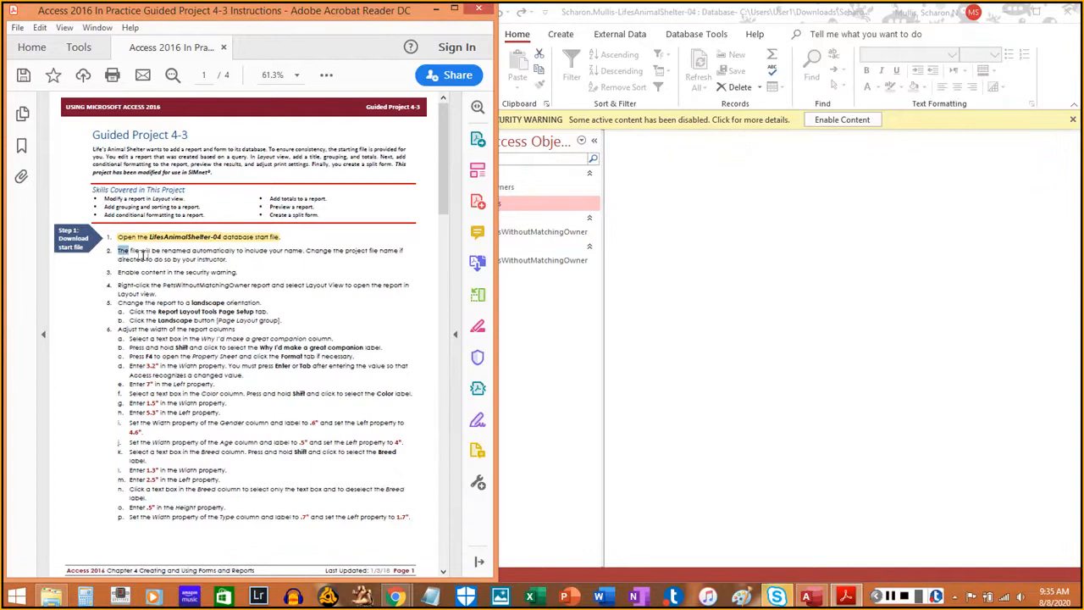
{"action": "left_click_drag", "start_coordinate": [119, 249], "coordinate": [227, 260]}
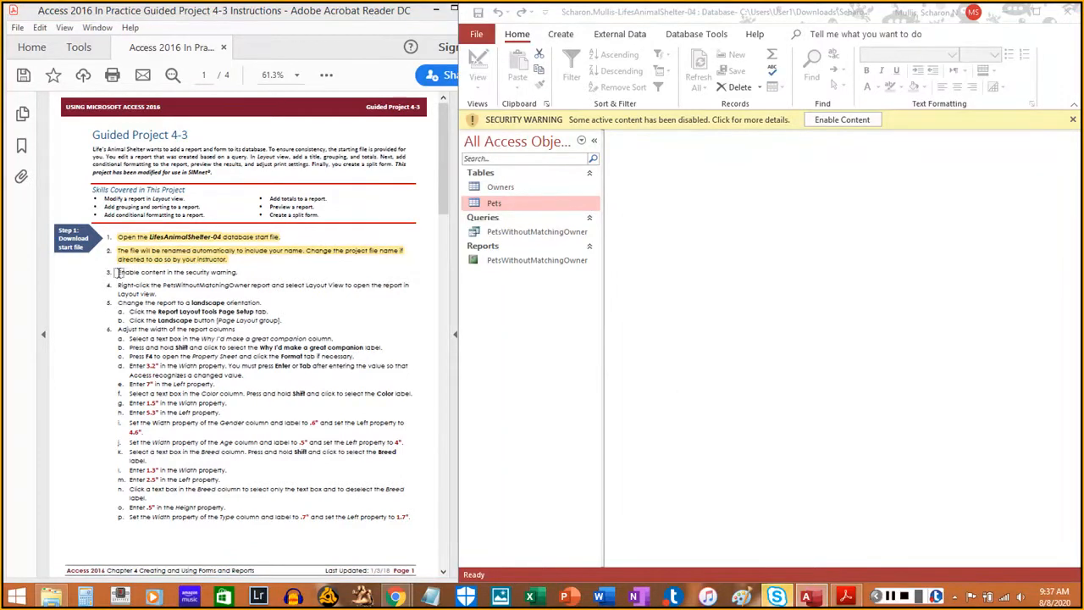
{"action": "left_click_drag", "start_coordinate": [120, 272], "coordinate": [239, 271]}
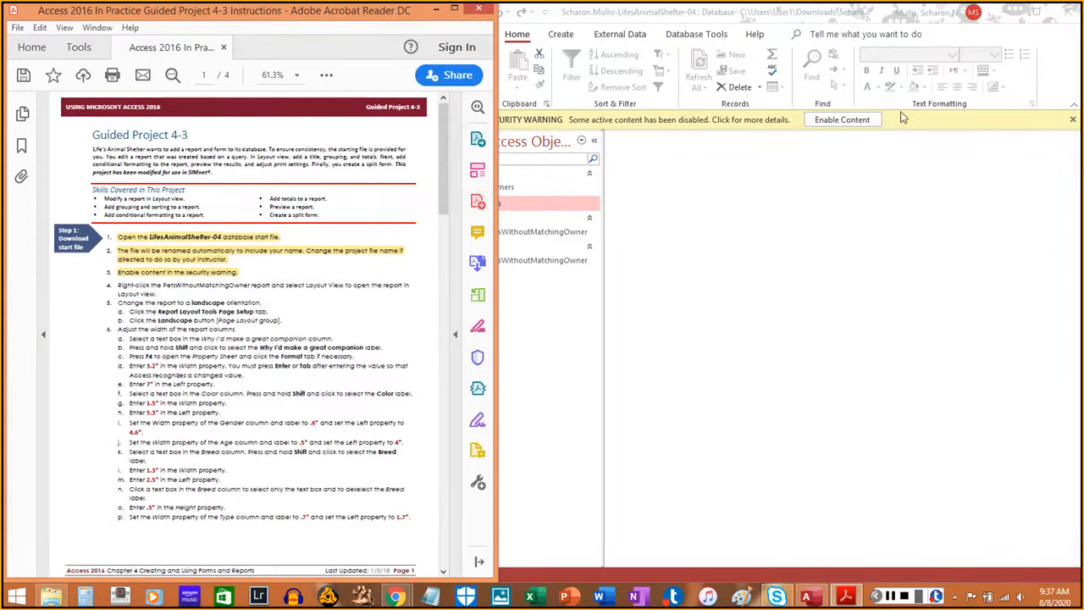
Enable the disabled active content in the LifesAnimalShelter-04 database and return to the instructions PDF.
{"action": "left_click", "coordinate": [870, 120]}
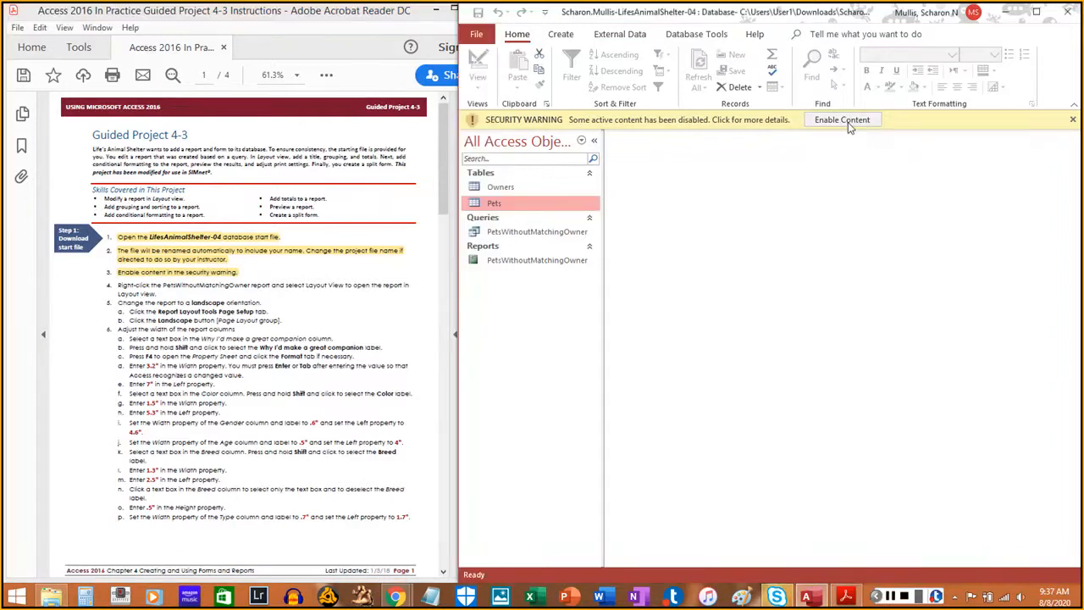
{"action": "left_click", "coordinate": [847, 122]}
{"action": "left_click", "coordinate": [220, 470]}
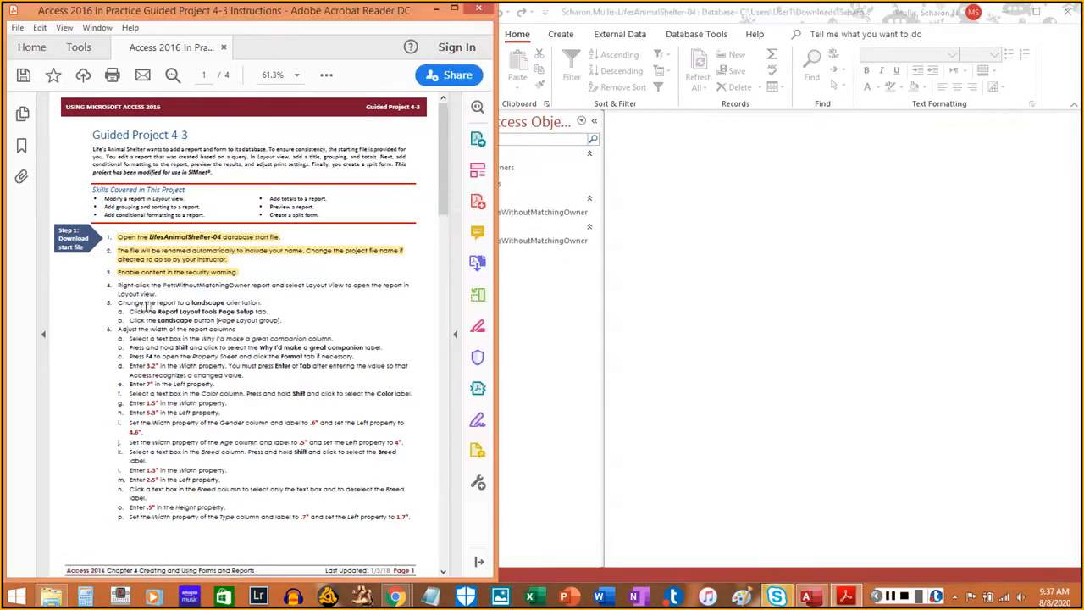
Open the PetsWithoutMatchingOwner report in Layout View.
{"action": "scroll", "coordinate": [145, 305], "scroll_direction": "down", "scroll_amount": 3}
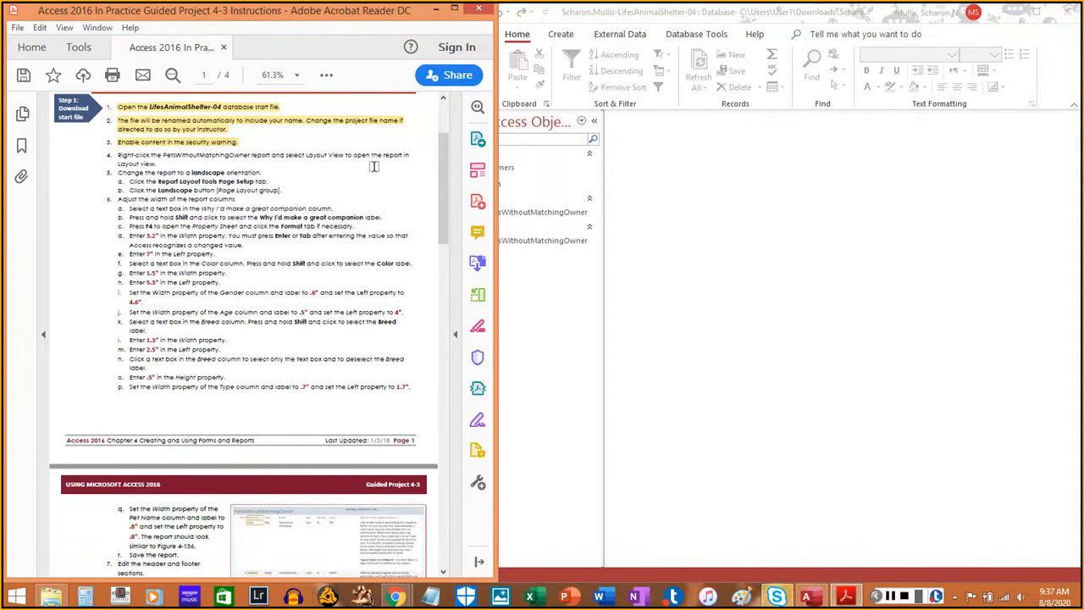
{"action": "left_click", "coordinate": [520, 242]}
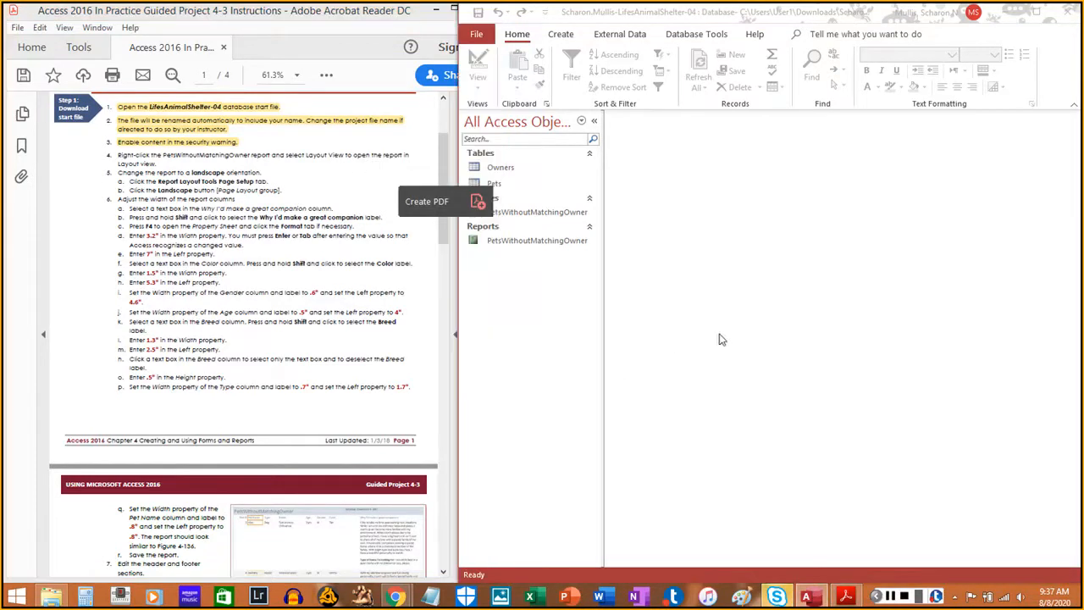
{"action": "right_click", "coordinate": [506, 241]}
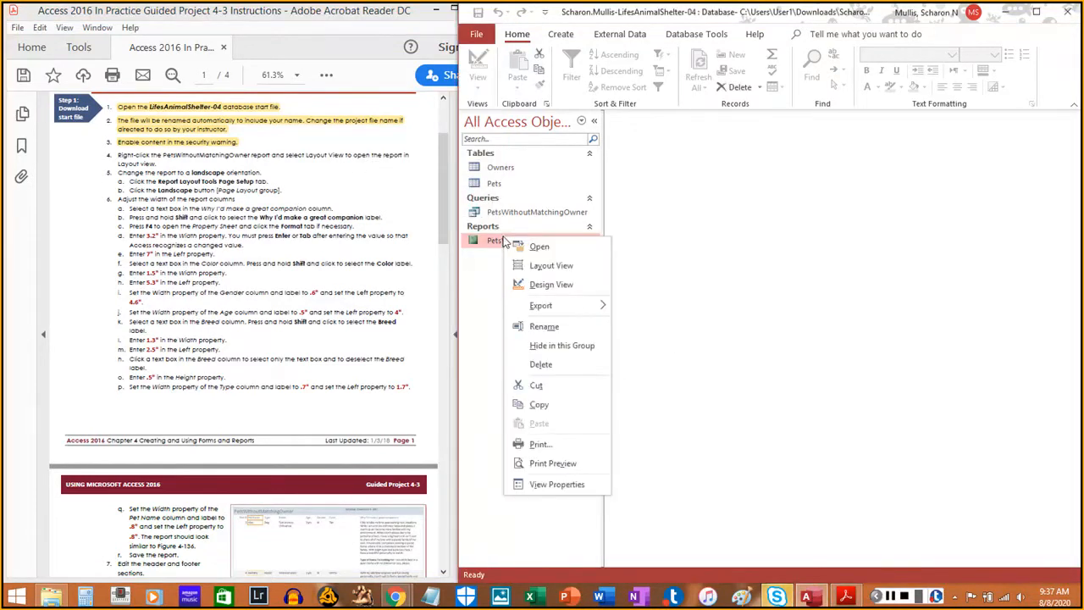
{"action": "left_click", "coordinate": [542, 267]}
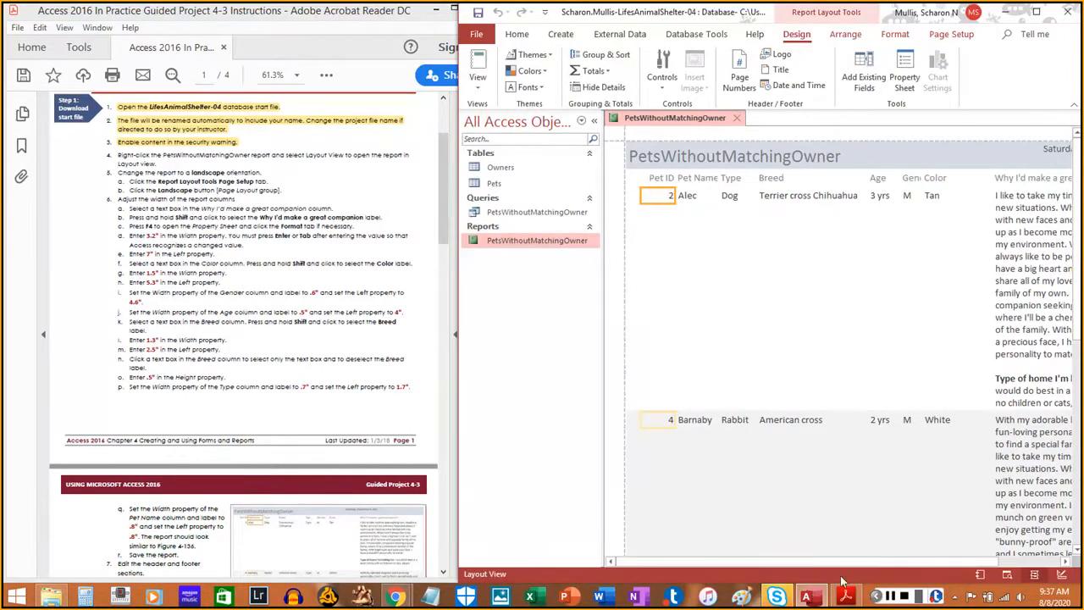
Highlight instruction 4 in the PDF, about opening the report in Layout View.
{"action": "left_click_drag", "start_coordinate": [882, 564], "coordinate": [818, 558]}
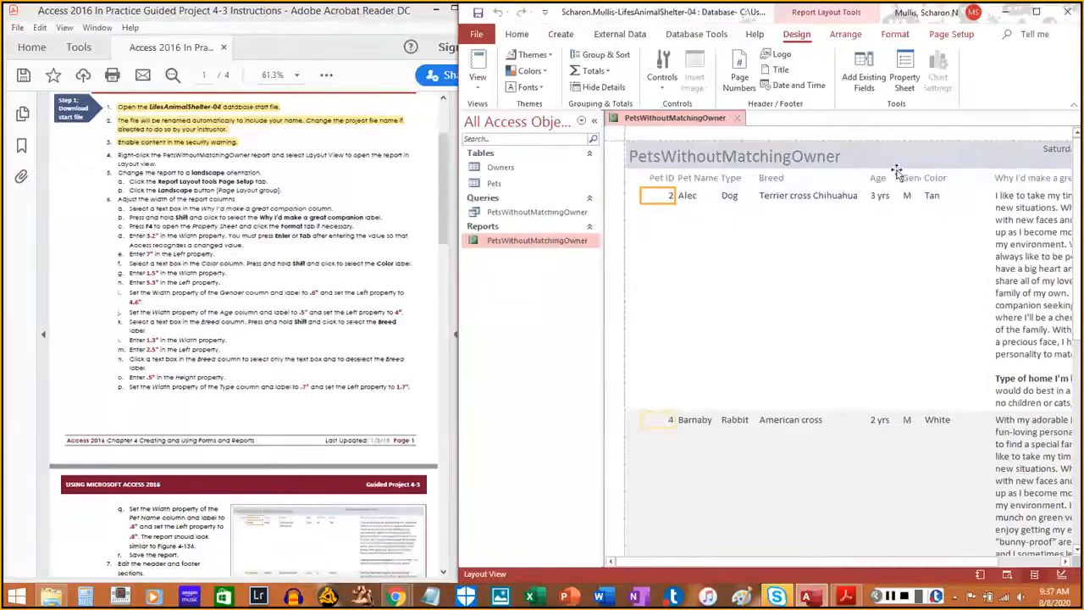
{"action": "left_click_drag", "start_coordinate": [118, 155], "coordinate": [157, 164]}
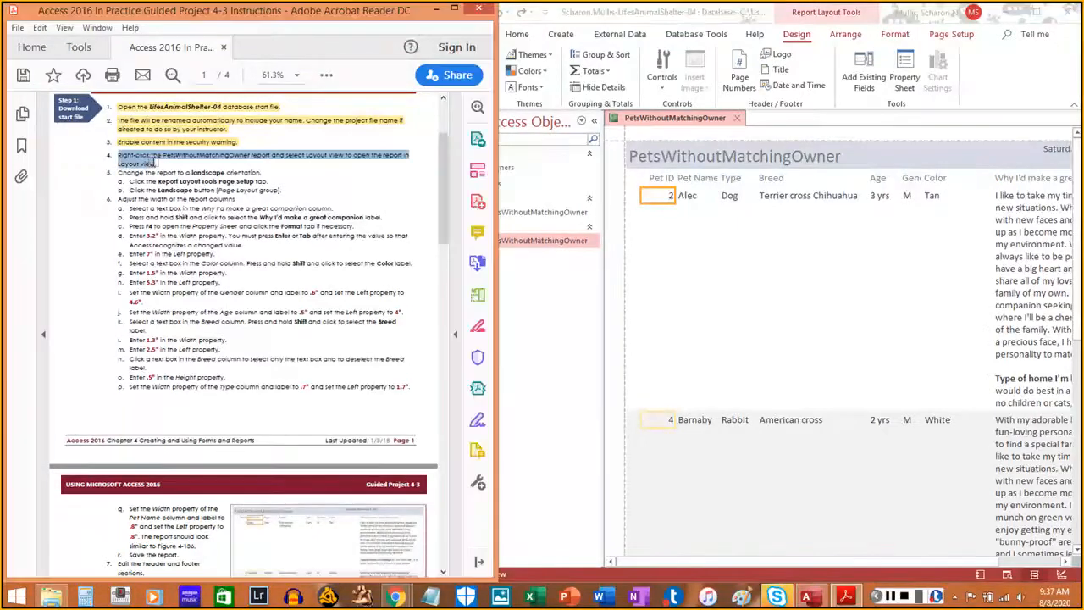
{"action": "left_click", "coordinate": [163, 166]}
Examine the available views for the PetsWithoutMatchingOwner report and switch it to Report View.
{"action": "left_click", "coordinate": [860, 213]}
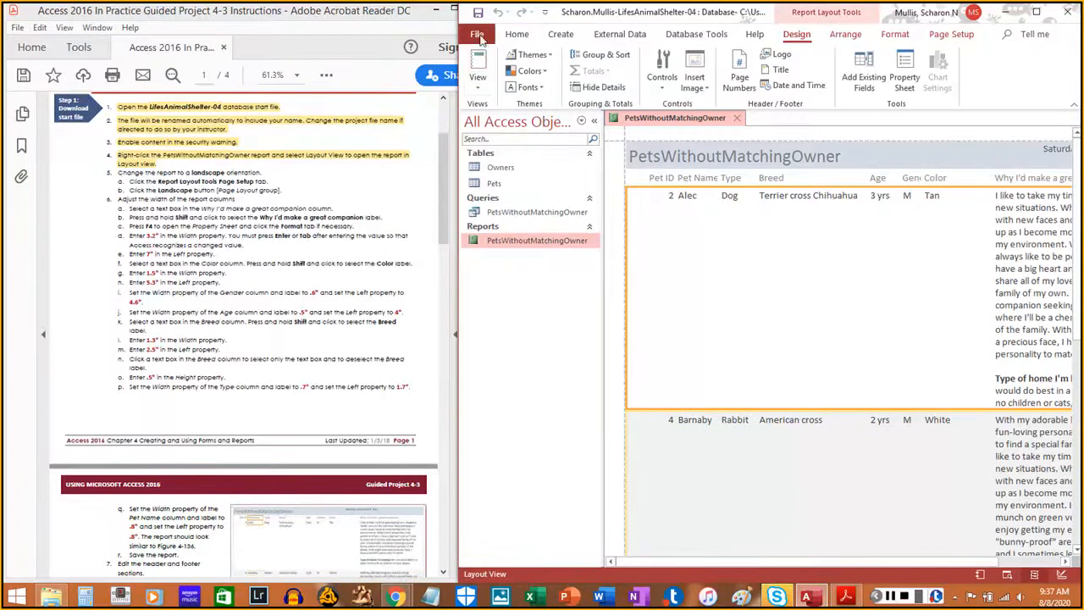
{"action": "left_click", "coordinate": [516, 36]}
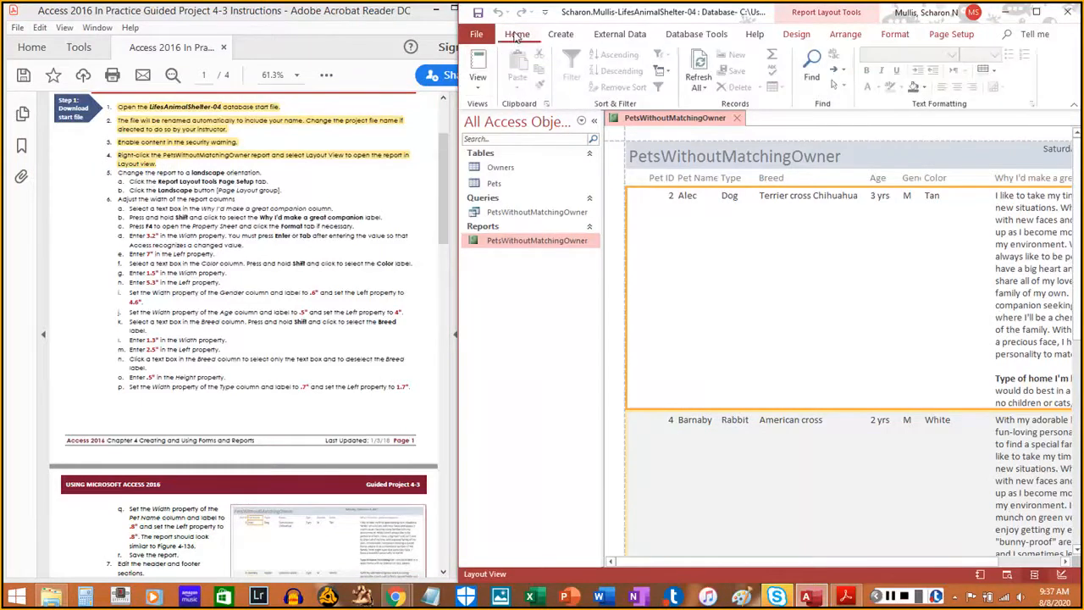
{"action": "left_click", "coordinate": [479, 89]}
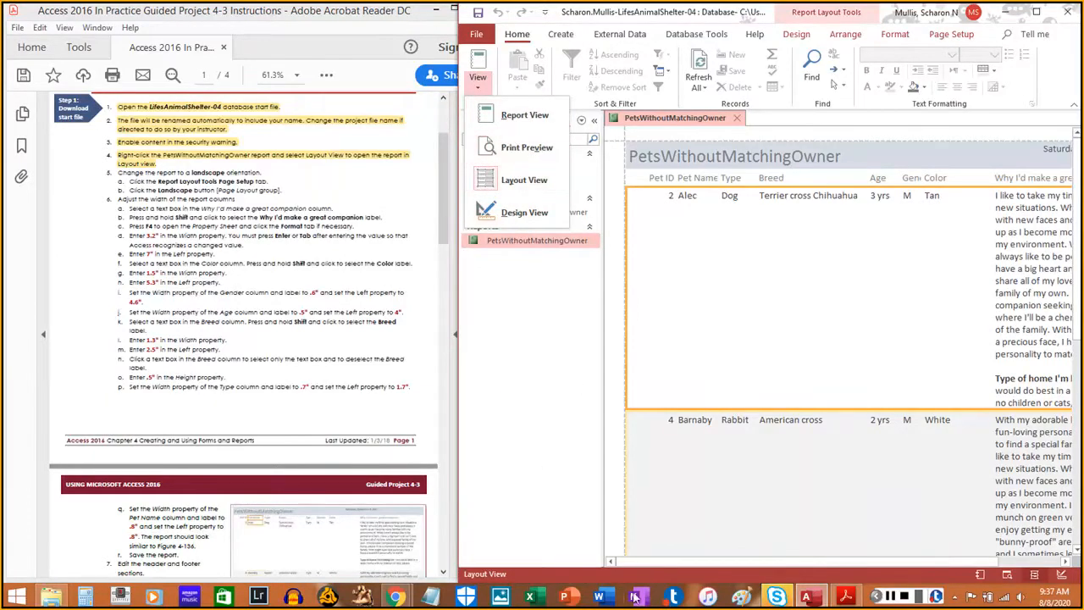
{"action": "left_click", "coordinate": [668, 578]}
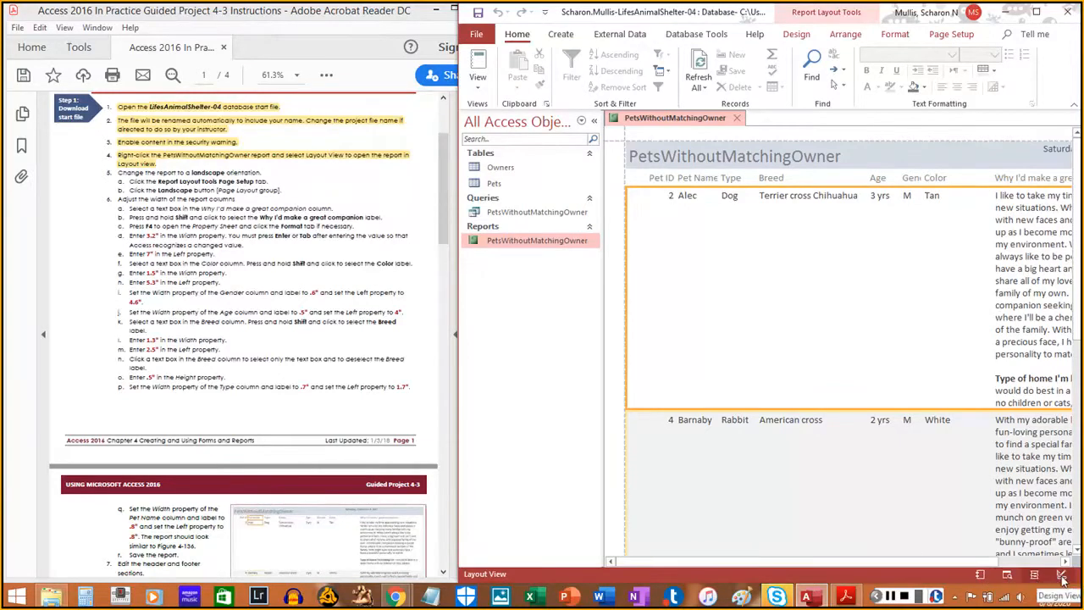
{"action": "left_click", "coordinate": [480, 87]}
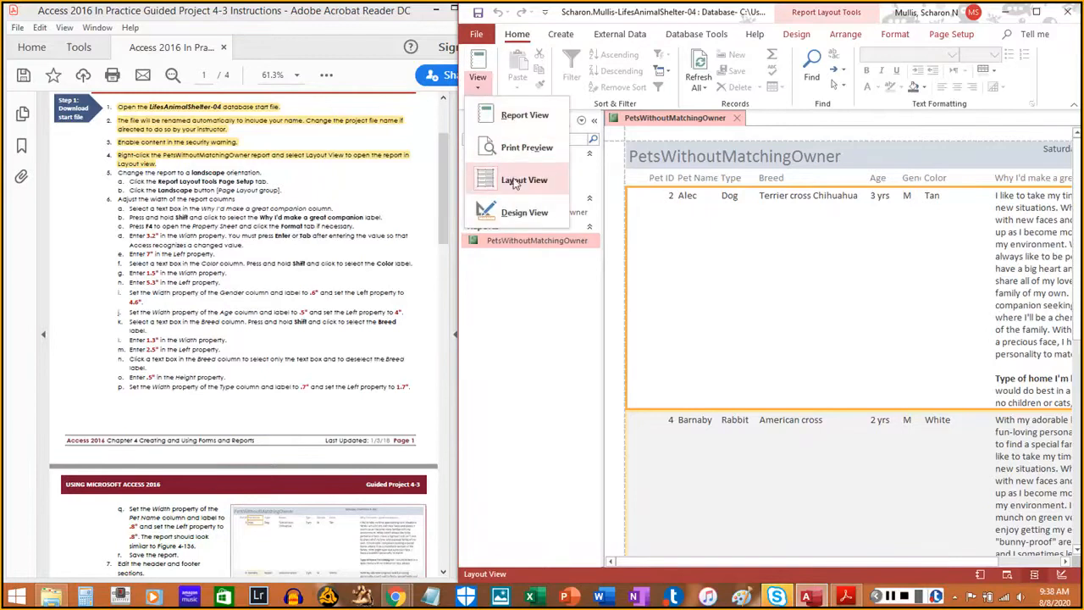
{"action": "left_click", "coordinate": [487, 77]}
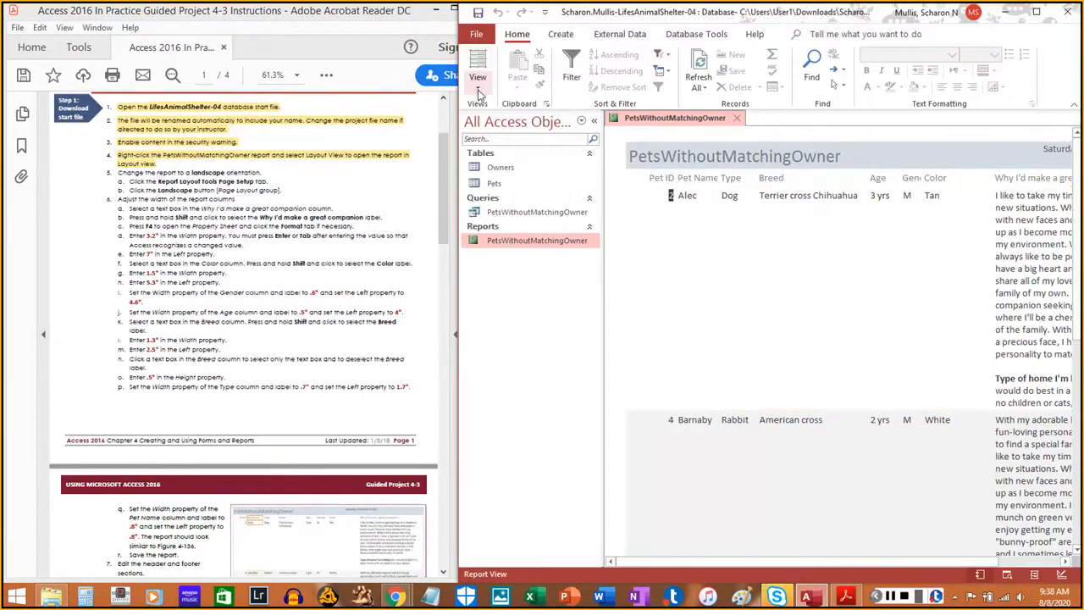
{"action": "left_click", "coordinate": [478, 89]}
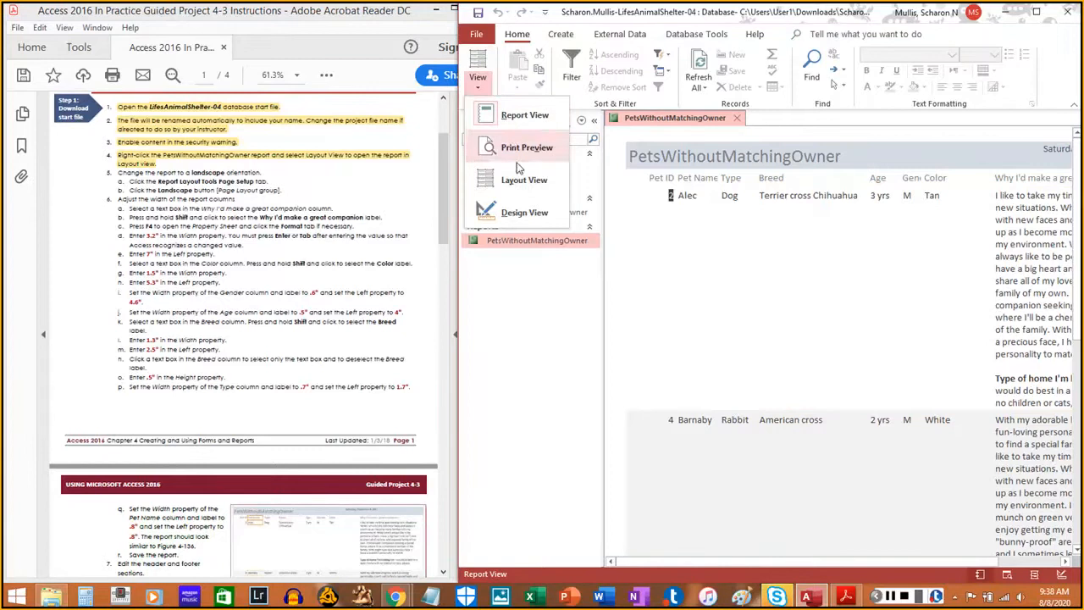
{"action": "left_click", "coordinate": [958, 574]}
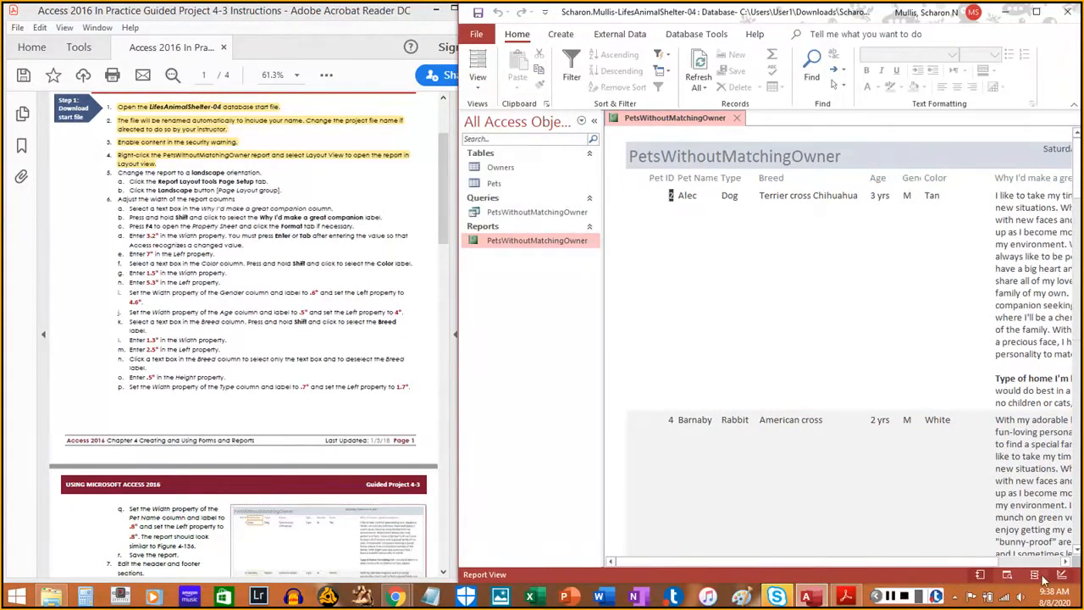
Return the PetsWithoutMatchingOwner report to Layout View and change its page orientation to landscape.
{"action": "left_click", "coordinate": [150, 178]}
{"action": "scroll", "coordinate": [133, 200], "scroll_direction": "down", "scroll_amount": 2}
{"action": "scroll", "coordinate": [133, 200], "scroll_direction": "up", "scroll_amount": 1}
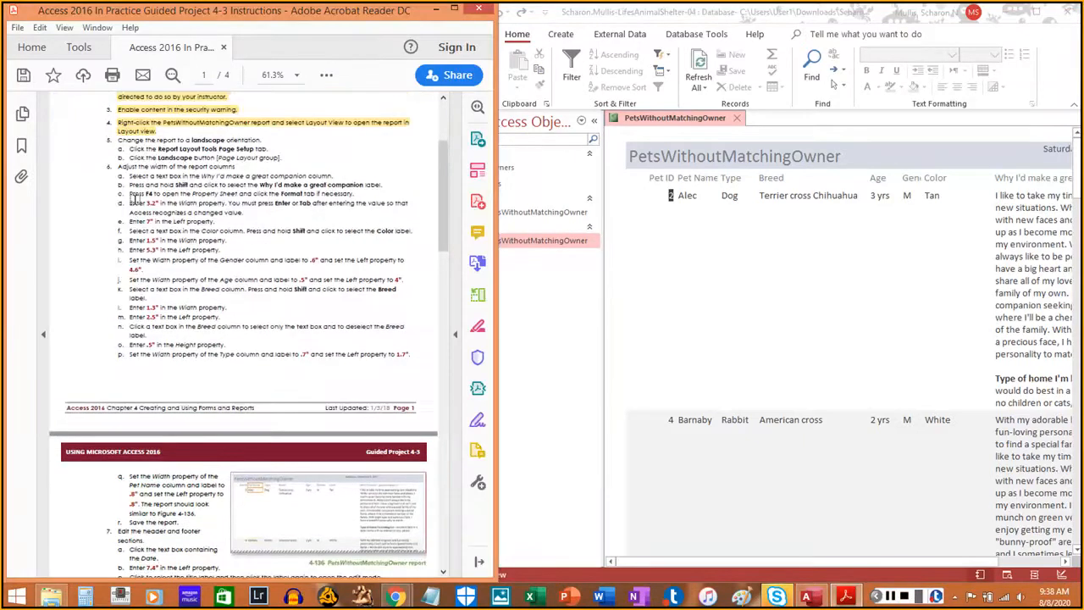
{"action": "scroll", "coordinate": [133, 200], "scroll_direction": "down", "scroll_amount": 1}
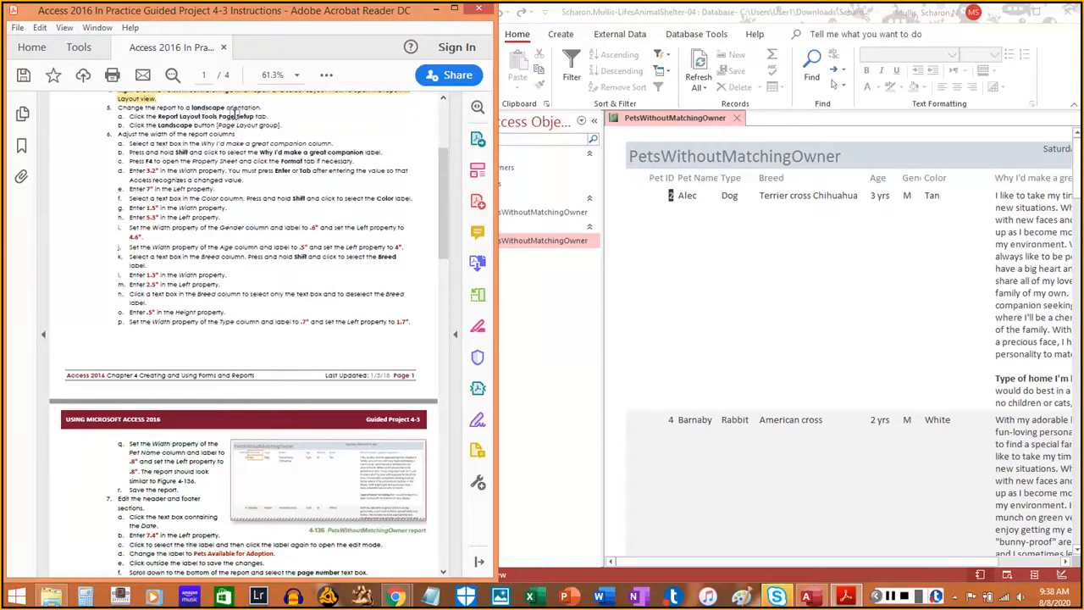
{"action": "left_click", "coordinate": [749, 133]}
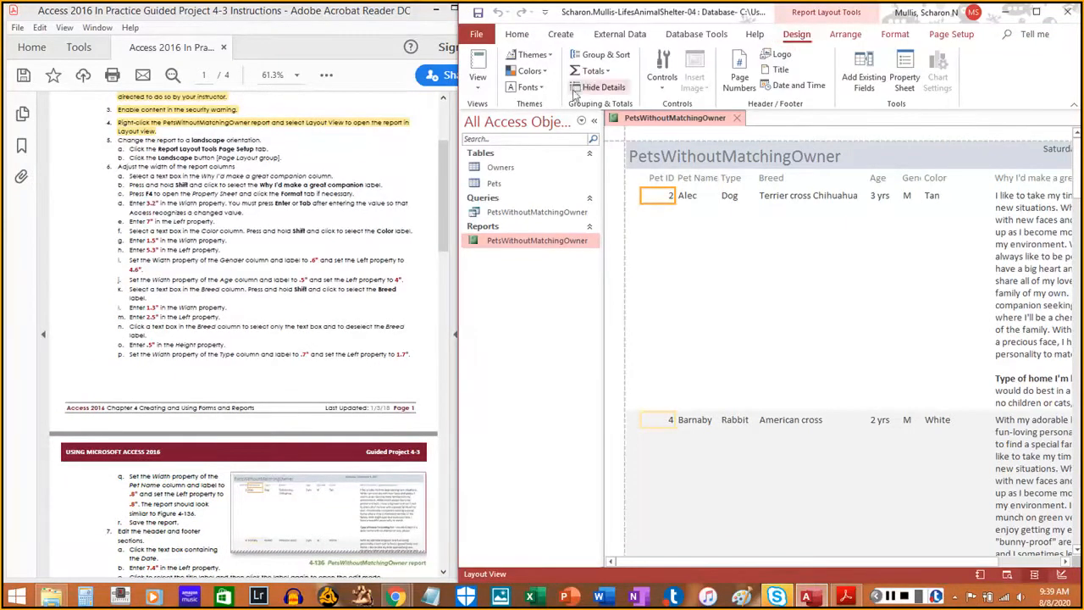
{"action": "left_click", "coordinate": [950, 35]}
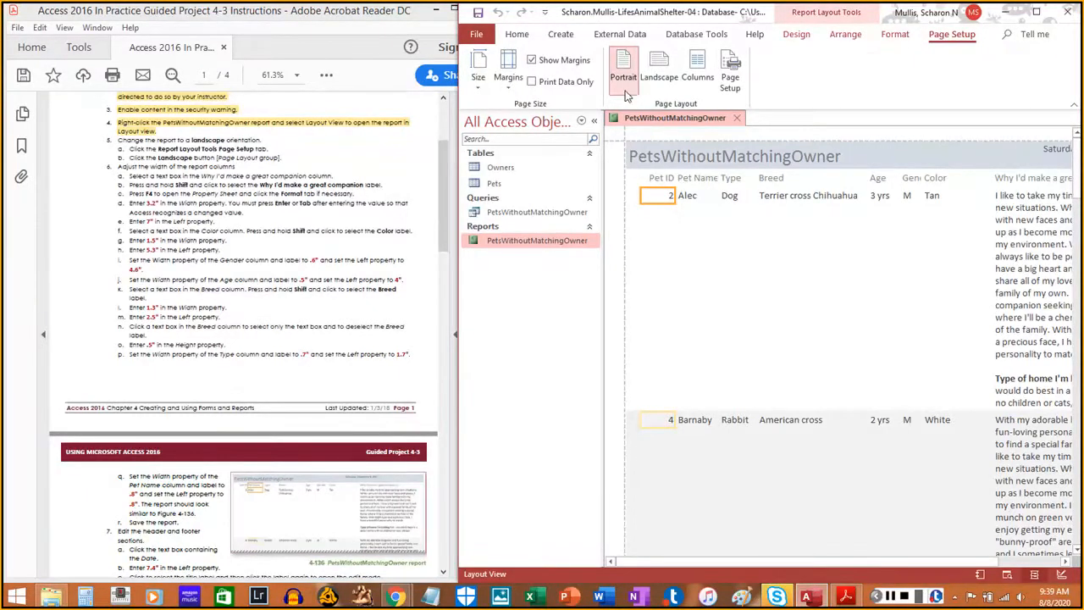
{"action": "left_click", "coordinate": [665, 71]}
{"action": "left_click", "coordinate": [667, 67]}
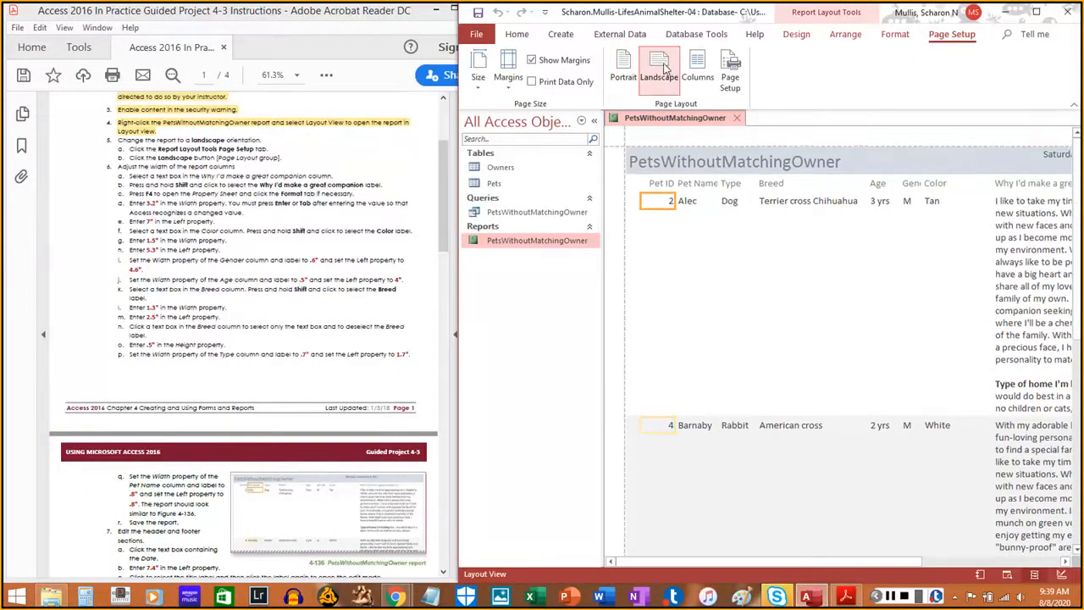
Highlight instructions 5a and 5b in the PDF, removing the stray highlight on instruction 6.
{"action": "left_click_drag", "start_coordinate": [129, 149], "coordinate": [254, 149]}
{"action": "left_click_drag", "start_coordinate": [118, 166], "coordinate": [215, 167]}
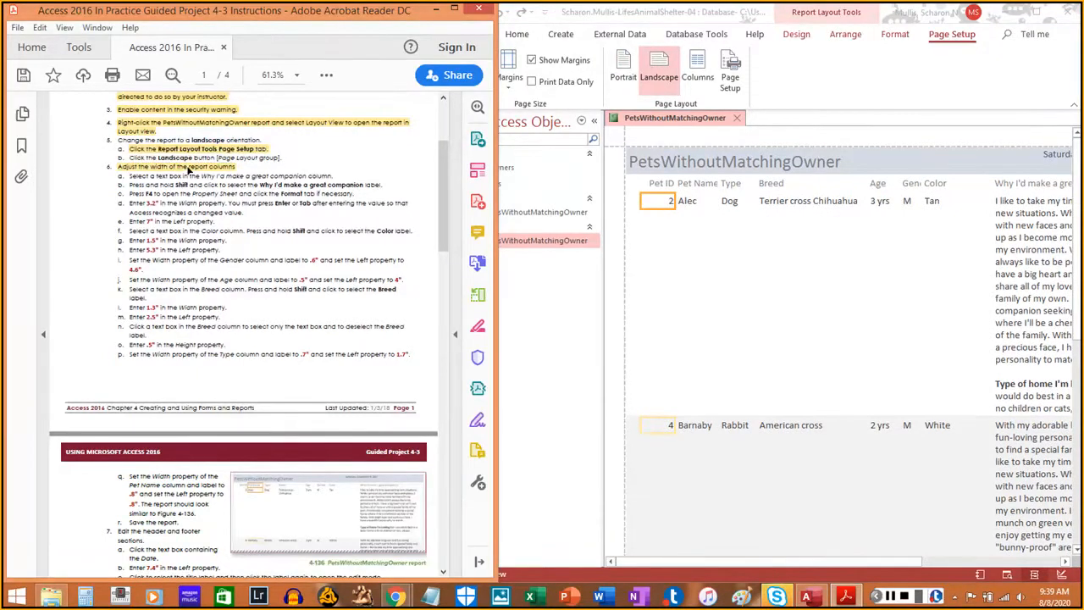
{"action": "key", "text": "ctrl+z"}
{"action": "left_click_drag", "start_coordinate": [131, 159], "coordinate": [283, 160]}
Select the "Why I'd make a great companion" label in the report and highlight instruction 6a in the PDF.
{"action": "scroll", "coordinate": [235, 194], "scroll_direction": "down", "scroll_amount": 1}
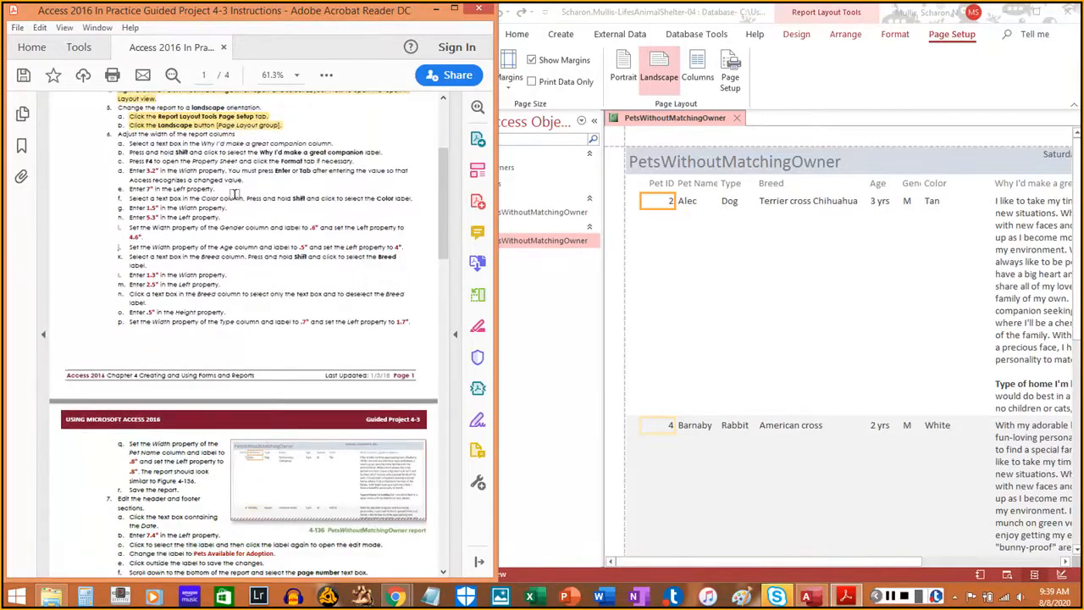
{"action": "scroll", "coordinate": [234, 194], "scroll_direction": "down", "scroll_amount": 1}
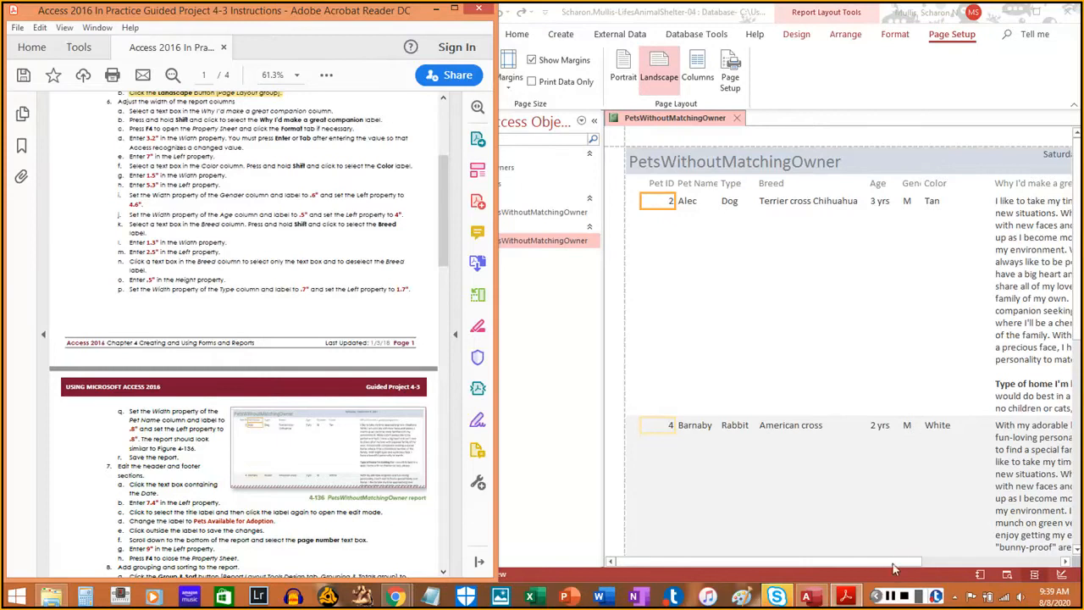
{"action": "left_click_drag", "start_coordinate": [893, 567], "coordinate": [1051, 566]}
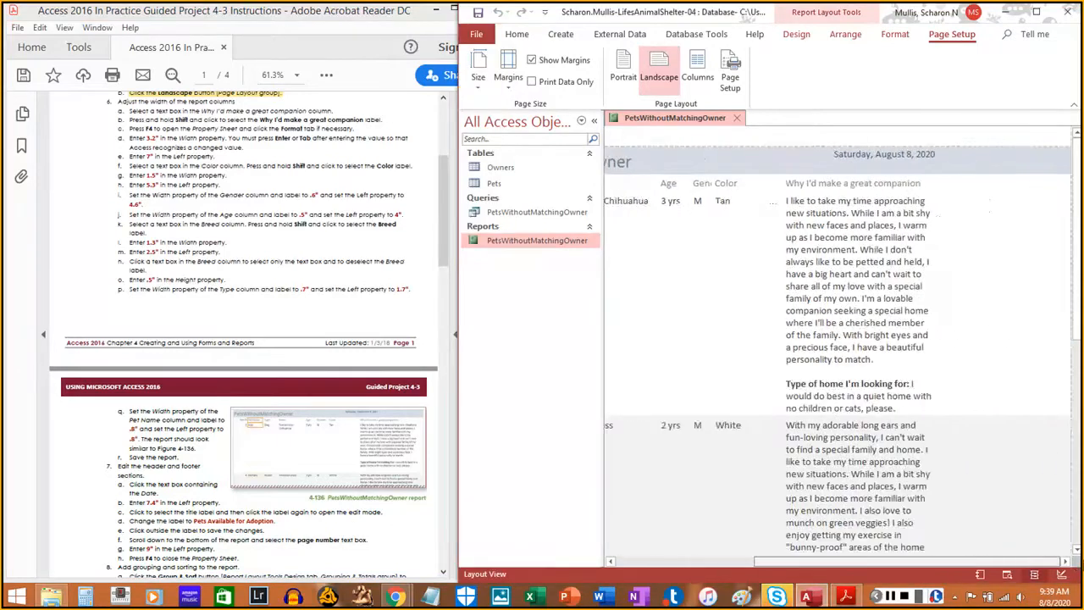
{"action": "left_click", "coordinate": [830, 183]}
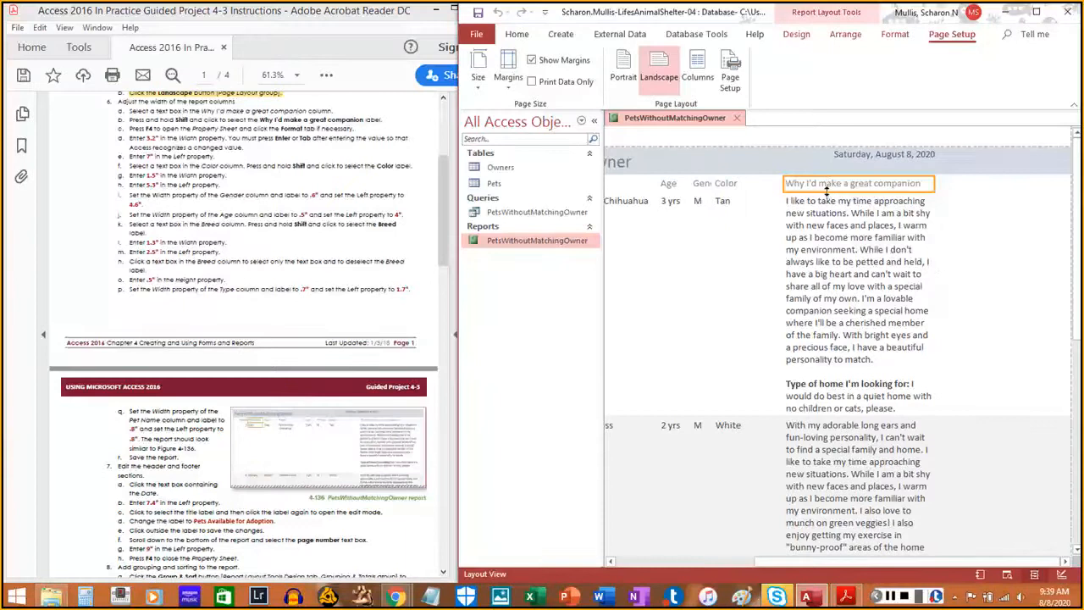
{"action": "left_click", "coordinate": [806, 184]}
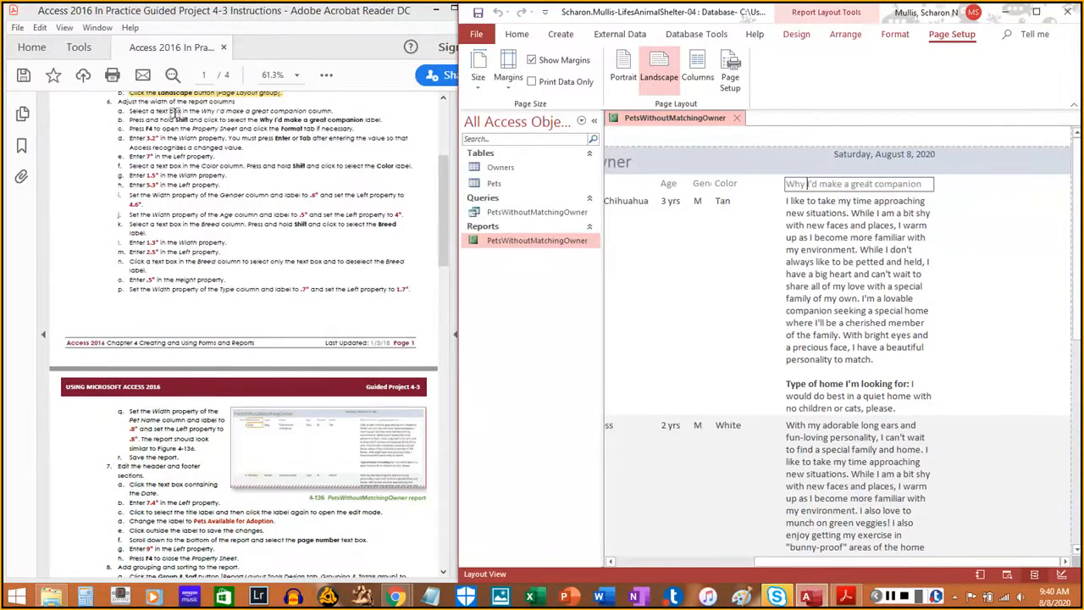
{"action": "left_click", "coordinate": [864, 176]}
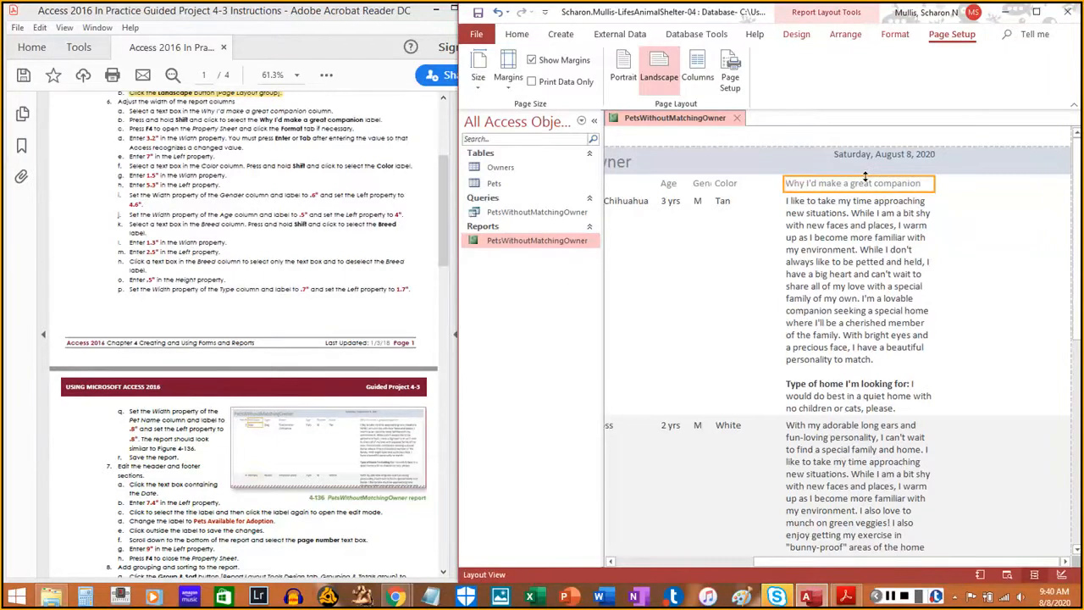
{"action": "left_click_drag", "start_coordinate": [129, 111], "coordinate": [330, 112]}
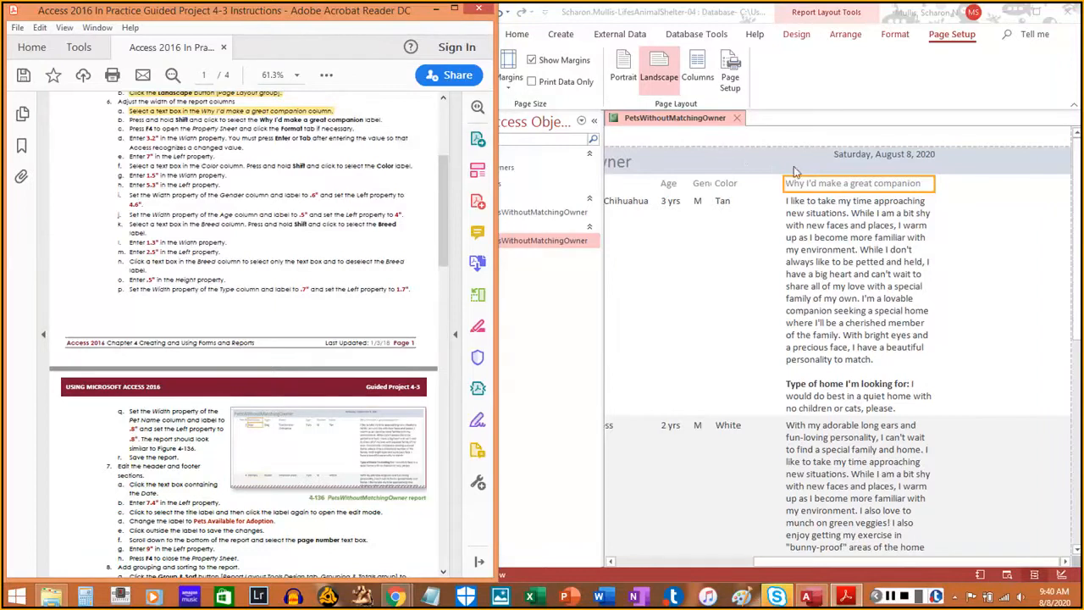
Reselect the "Why I'd make a great companion" label as a whole and highlight instruction 6b in the PDF.
{"action": "left_click", "coordinate": [898, 183]}
{"action": "left_click", "coordinate": [890, 183]}
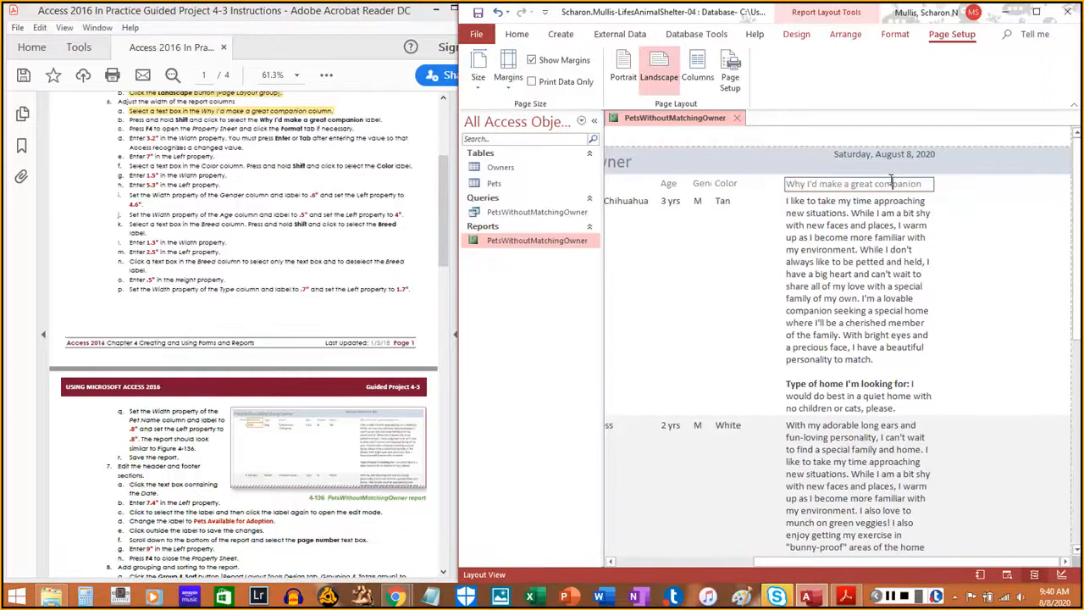
{"action": "left_click", "coordinate": [879, 177]}
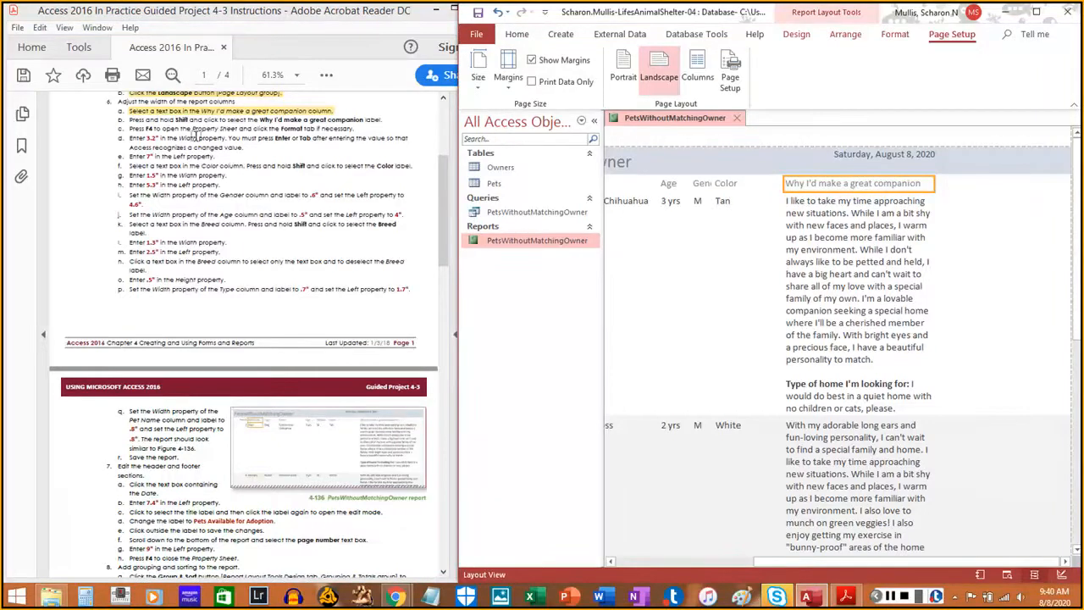
{"action": "left_click", "coordinate": [146, 121]}
{"action": "left_click_drag", "start_coordinate": [146, 121], "coordinate": [390, 120]}
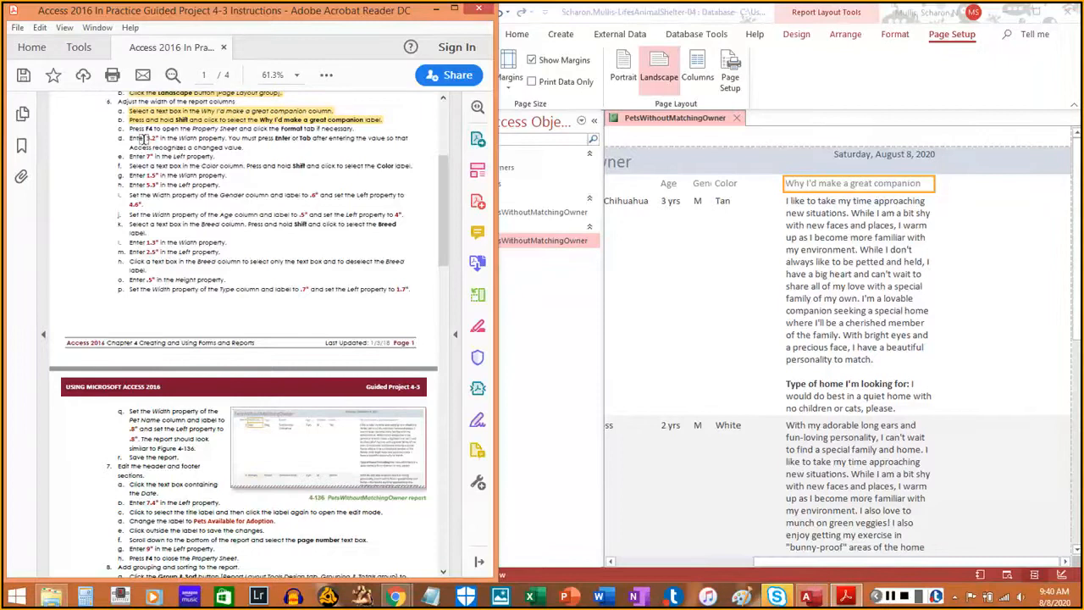
Open the Property Sheet for the "Why I'd make a great companion" label and highlight instruction 6c in the PDF.
{"action": "left_click", "coordinate": [900, 86]}
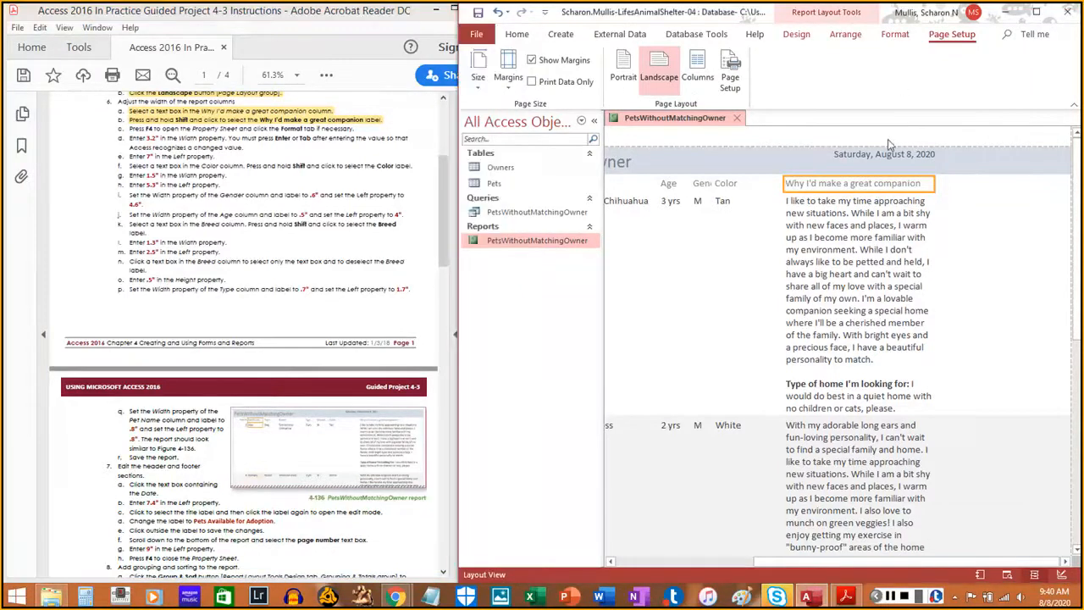
{"action": "key", "text": "F4"}
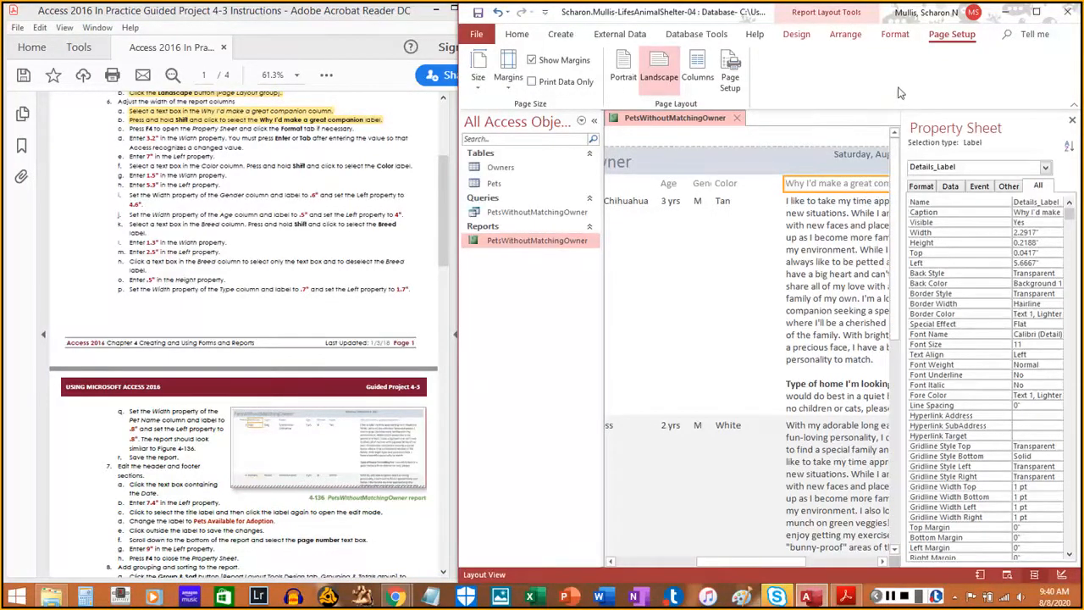
{"action": "left_click", "coordinate": [796, 35]}
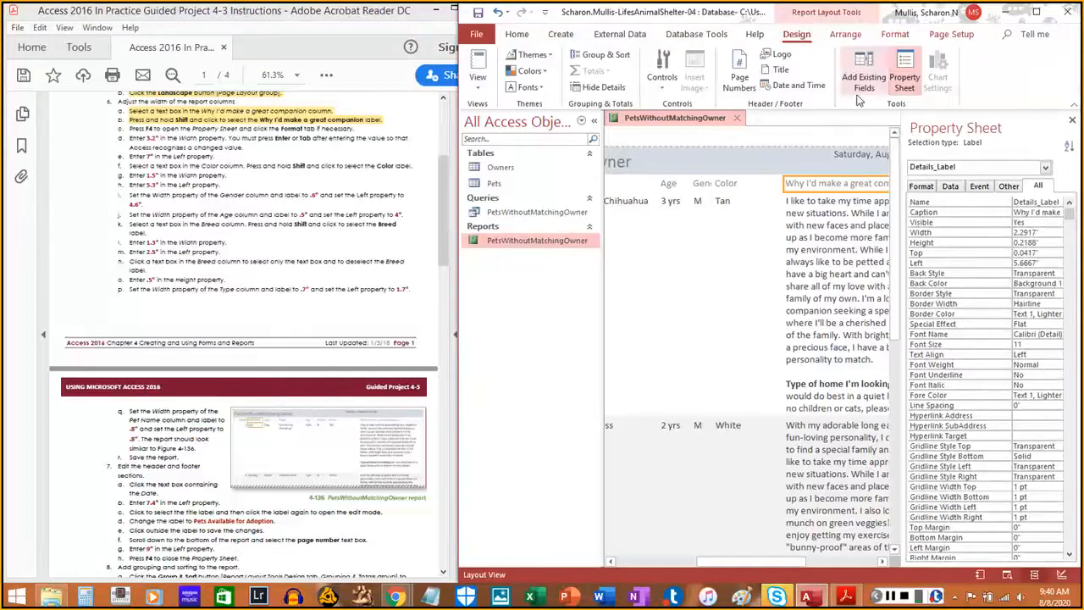
{"action": "left_click", "coordinate": [904, 80]}
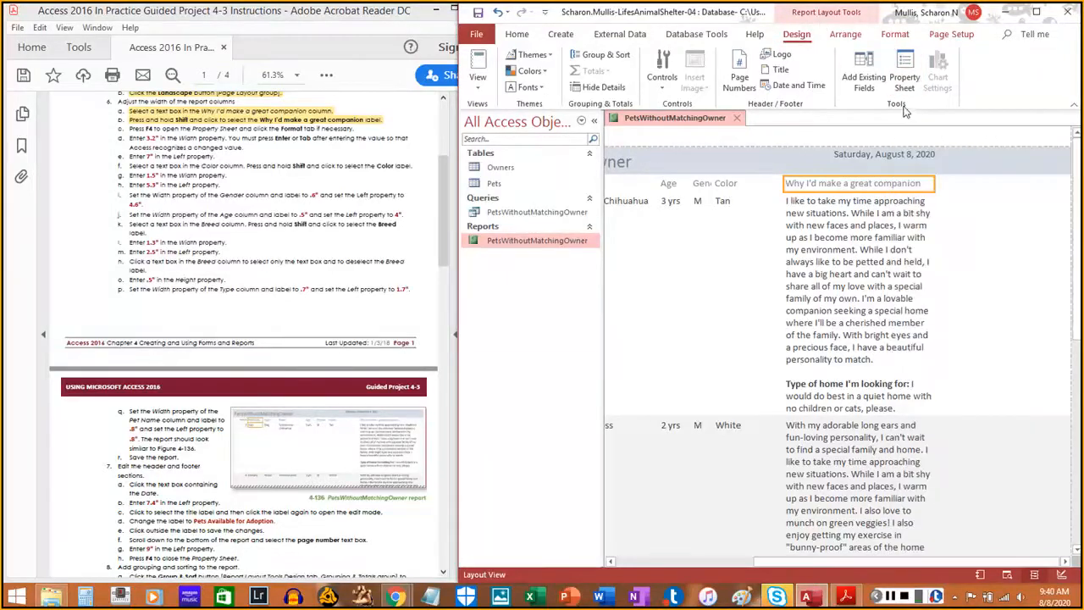
{"action": "left_click", "coordinate": [904, 80]}
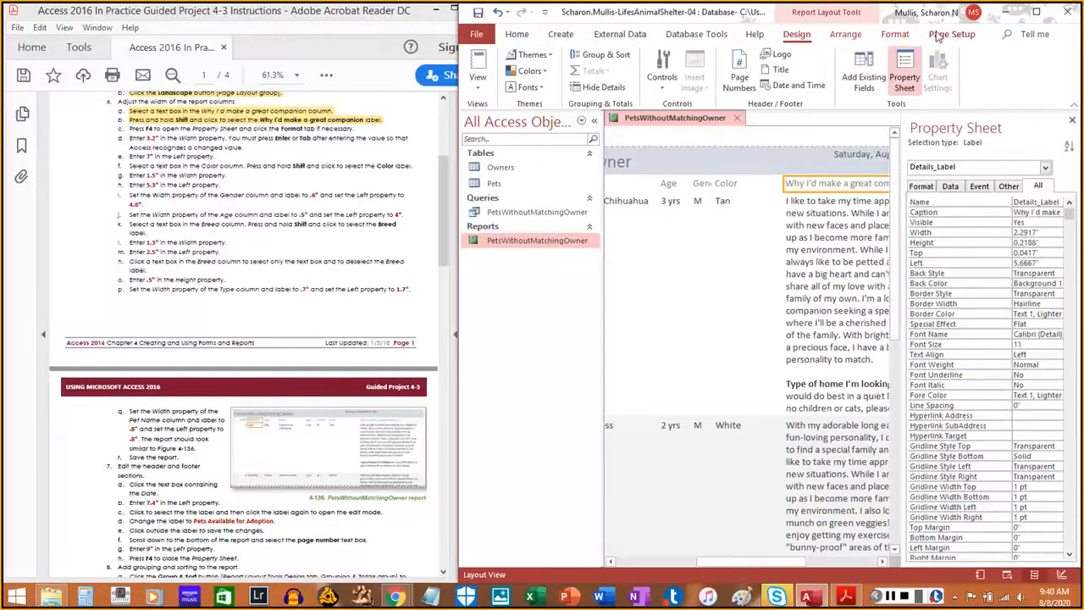
{"action": "left_click", "coordinate": [897, 35]}
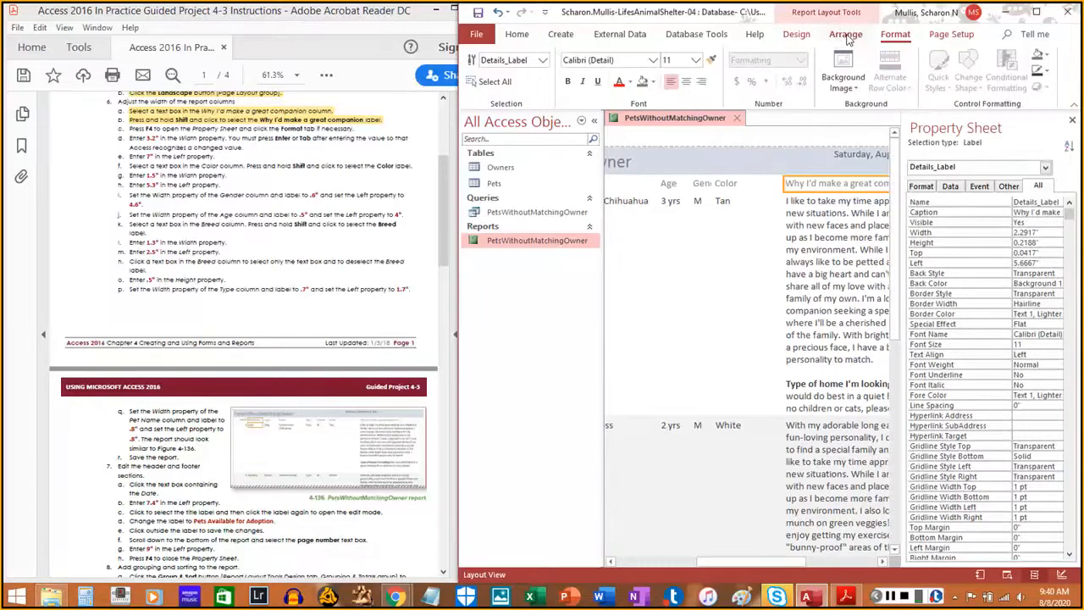
{"action": "left_click", "coordinate": [796, 35]}
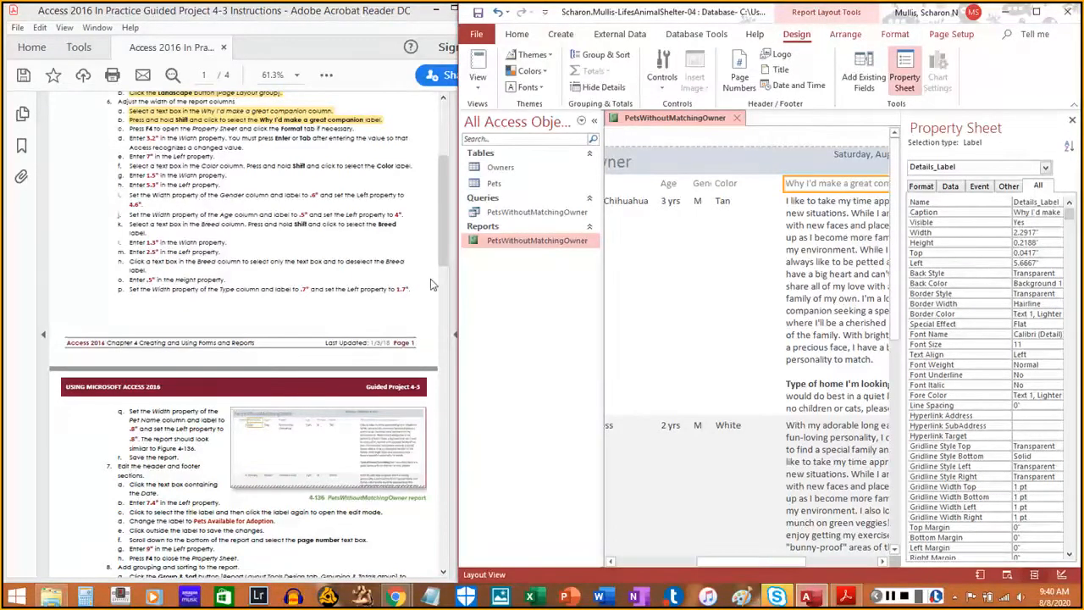
{"action": "left_click_drag", "start_coordinate": [129, 129], "coordinate": [356, 129]}
{"action": "left_click", "coordinate": [357, 130]}
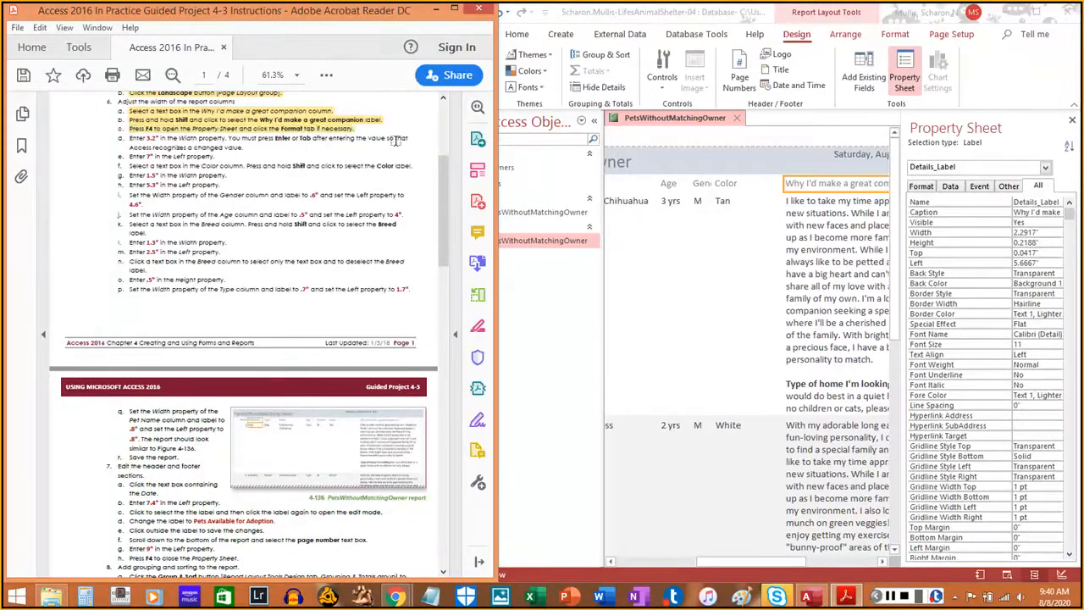
Show only the format properties of the "Why I'd make a great companion" label and set its Width to 3.2".
{"action": "left_click", "coordinate": [922, 188]}
{"action": "left_click", "coordinate": [922, 188]}
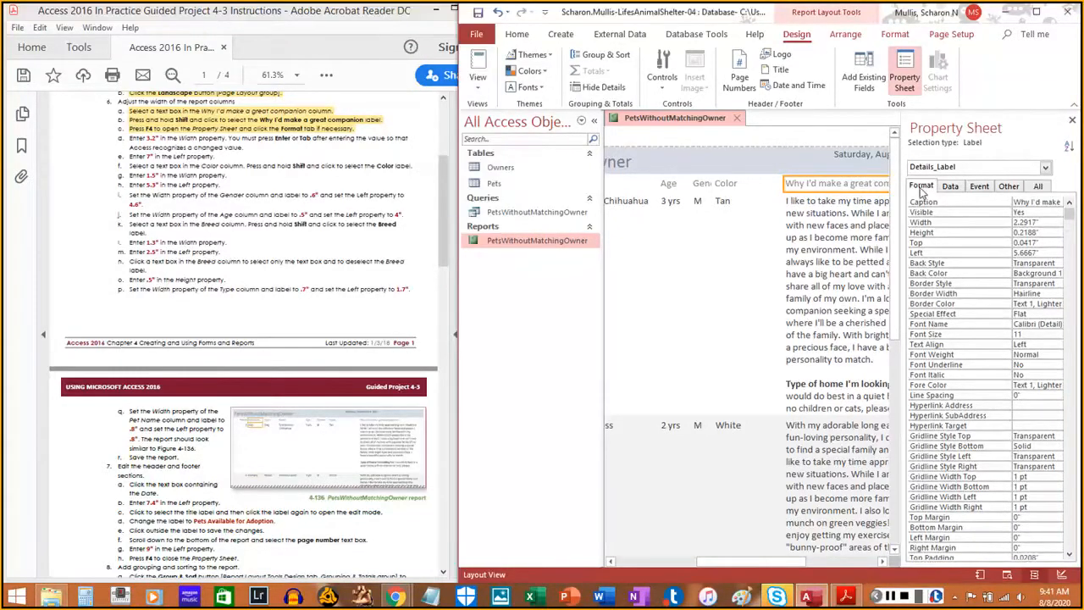
{"action": "left_click", "coordinate": [1040, 188]}
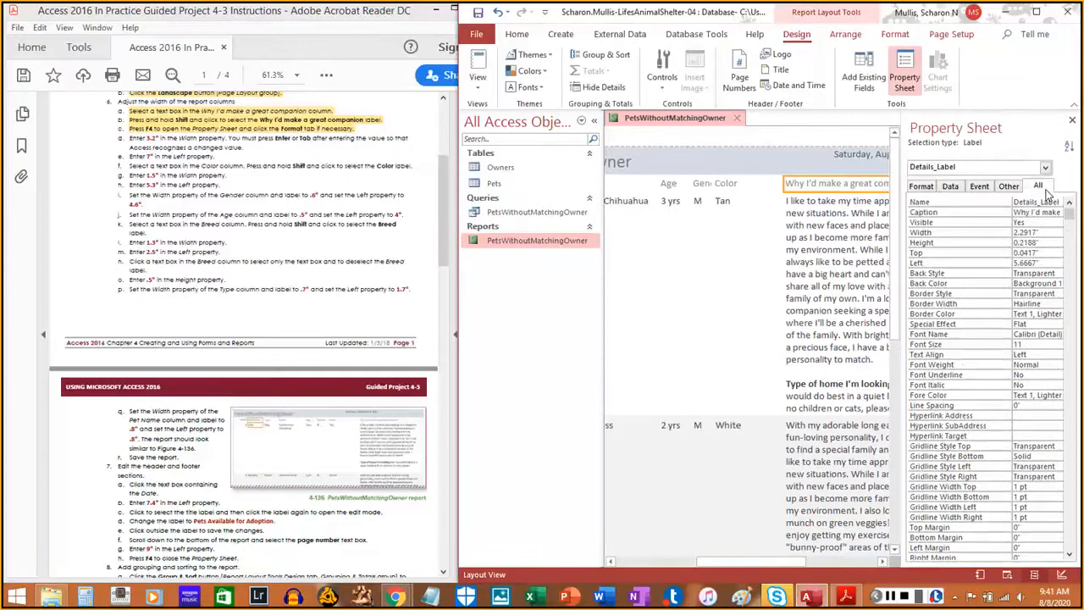
{"action": "left_click", "coordinate": [923, 190]}
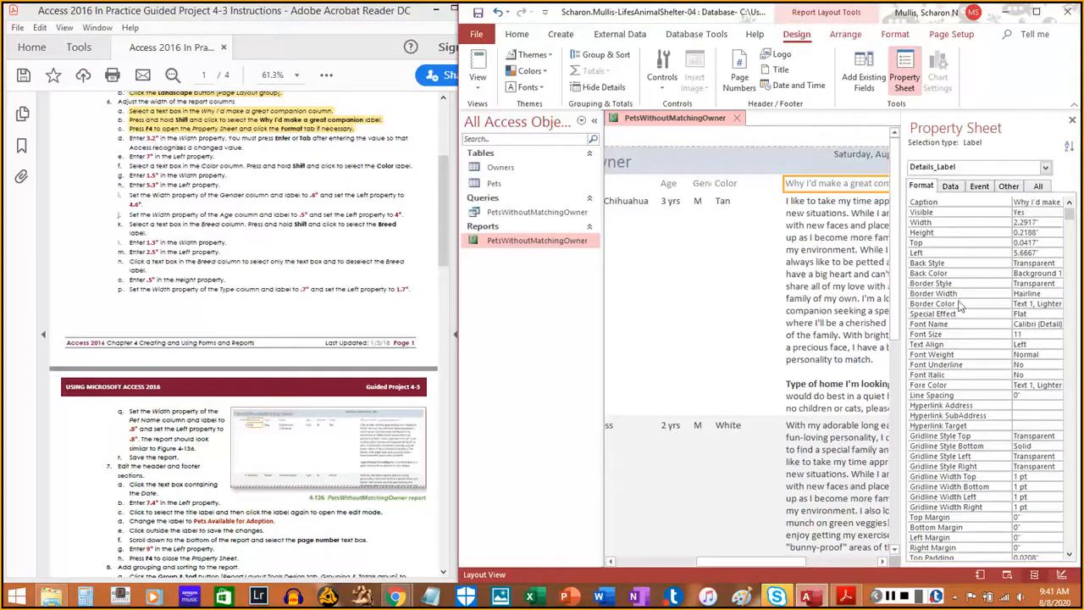
{"action": "left_click", "coordinate": [1040, 222]}
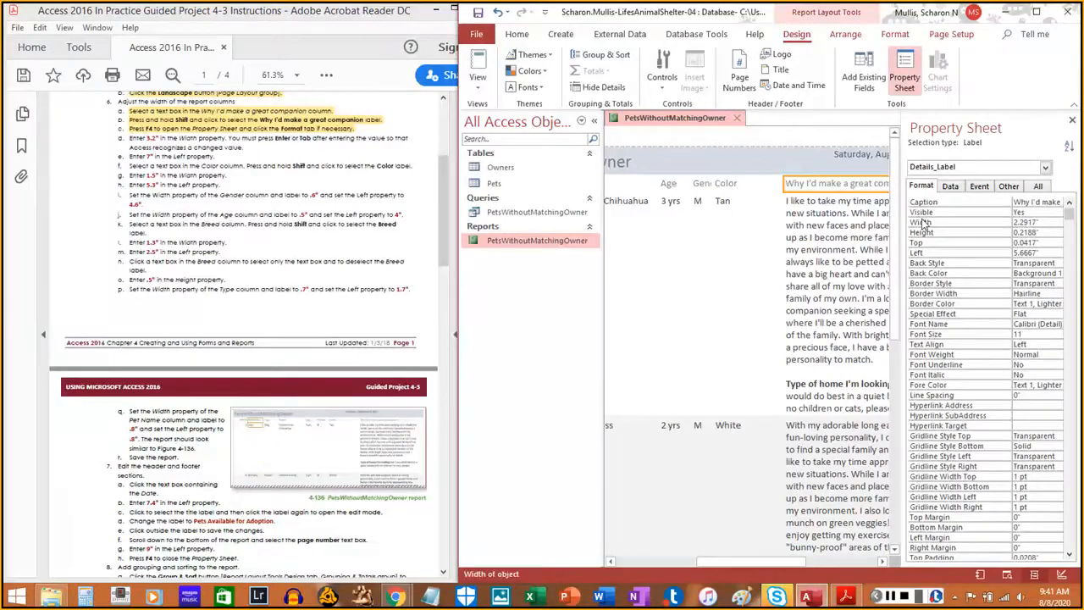
{"action": "left_click", "coordinate": [1001, 222]}
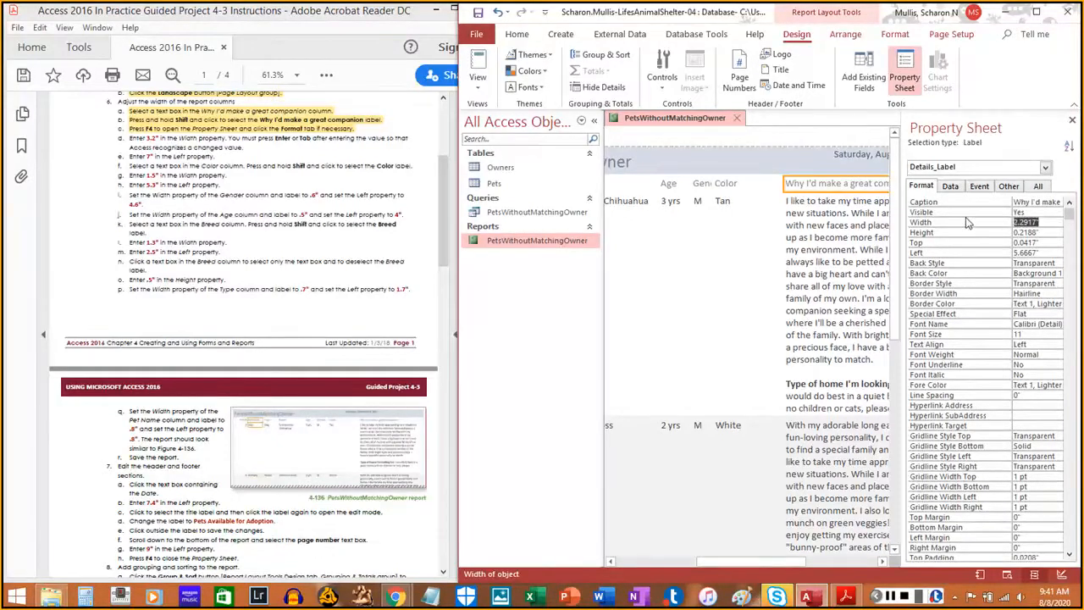
{"action": "type", "text": "3.2"}
{"action": "key", "text": "Return"}
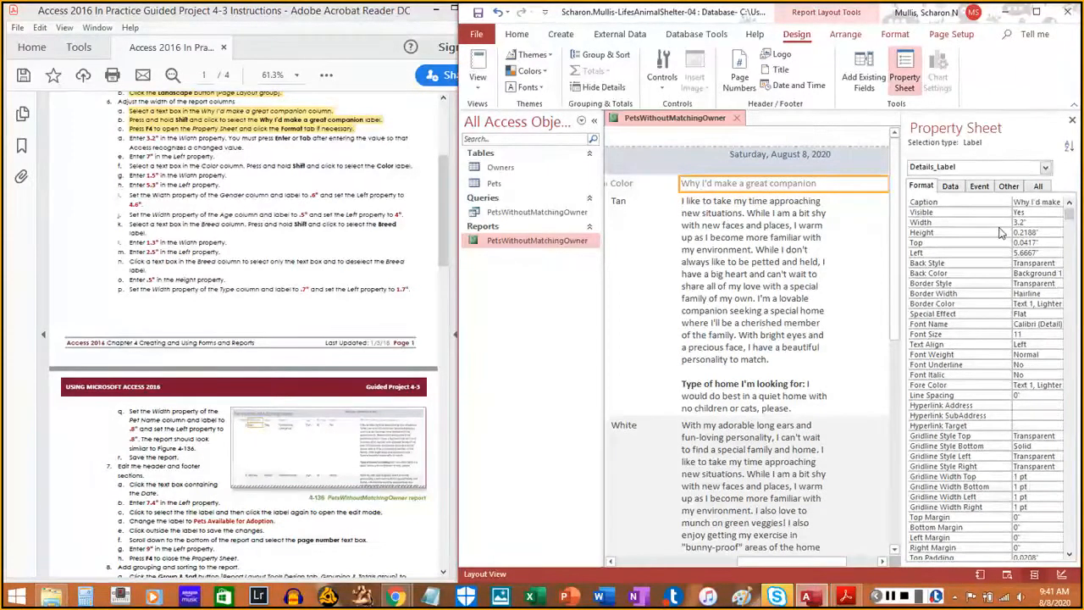
Highlight instruction 6d in the PDF, about entering 3.2" in the Width property.
{"action": "left_click", "coordinate": [1029, 221]}
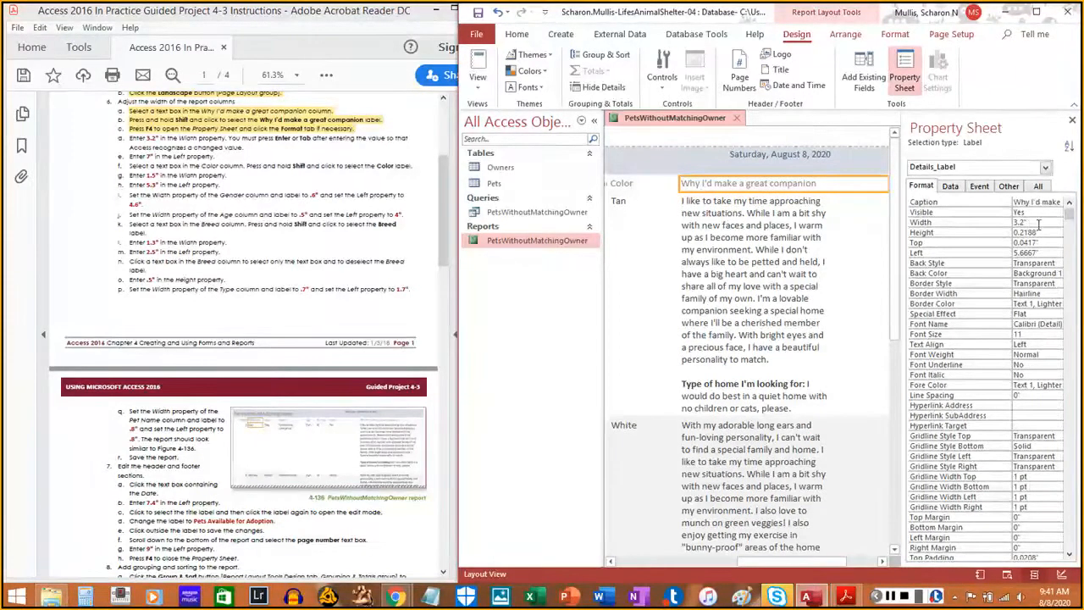
{"action": "left_click_drag", "start_coordinate": [127, 137], "coordinate": [243, 147]}
{"action": "left_click", "coordinate": [161, 160]}
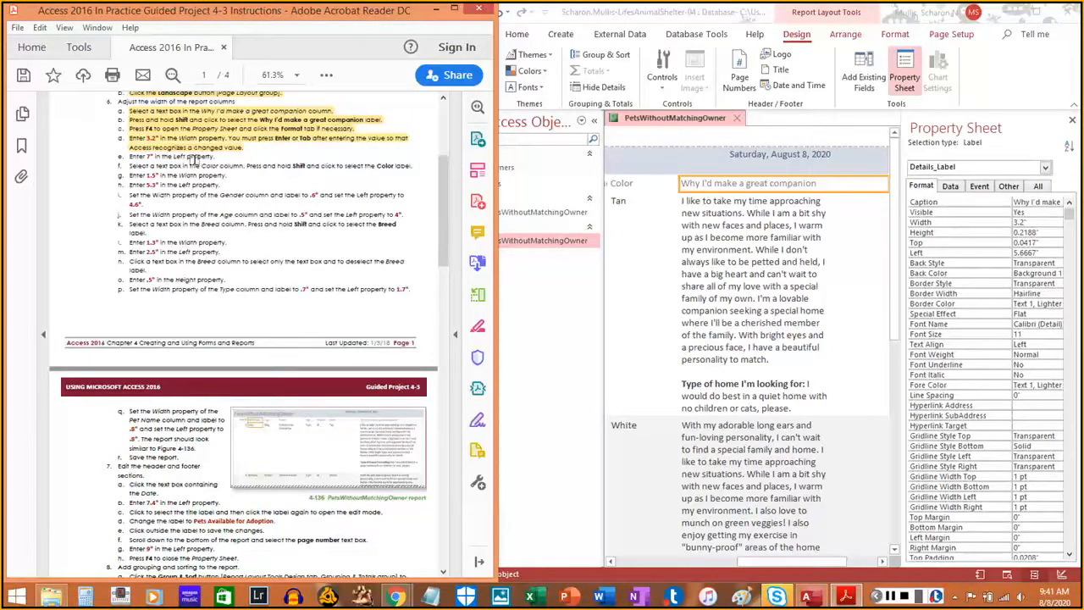
Set the Left property of the "Why I'd make a great companion" label to 7" and highlight instruction 6e in the PDF.
{"action": "left_click", "coordinate": [1040, 252]}
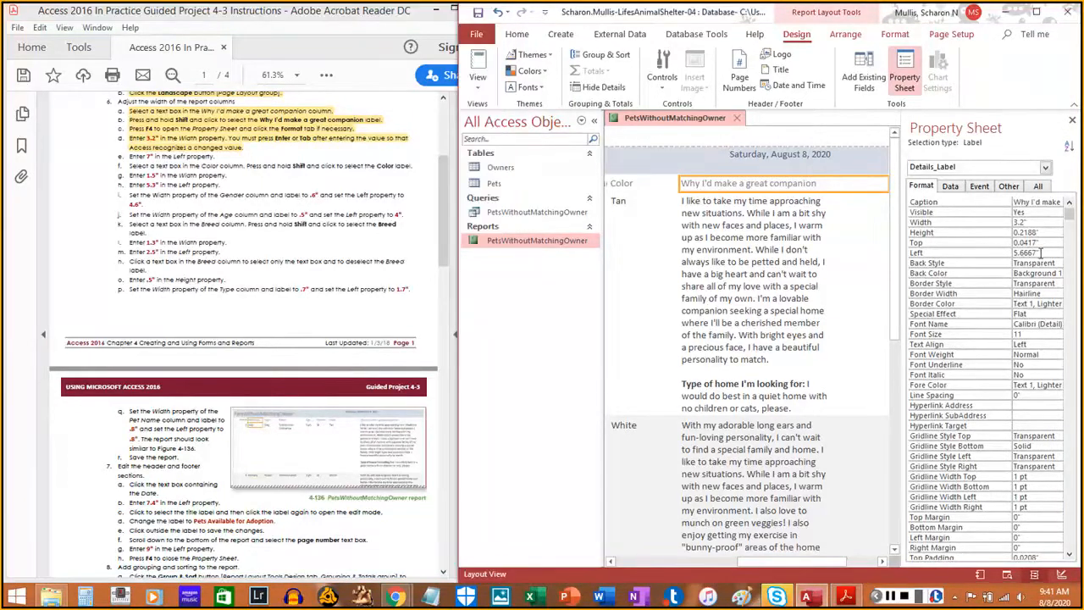
{"action": "left_click", "coordinate": [941, 256]}
{"action": "type", "text": "7"}
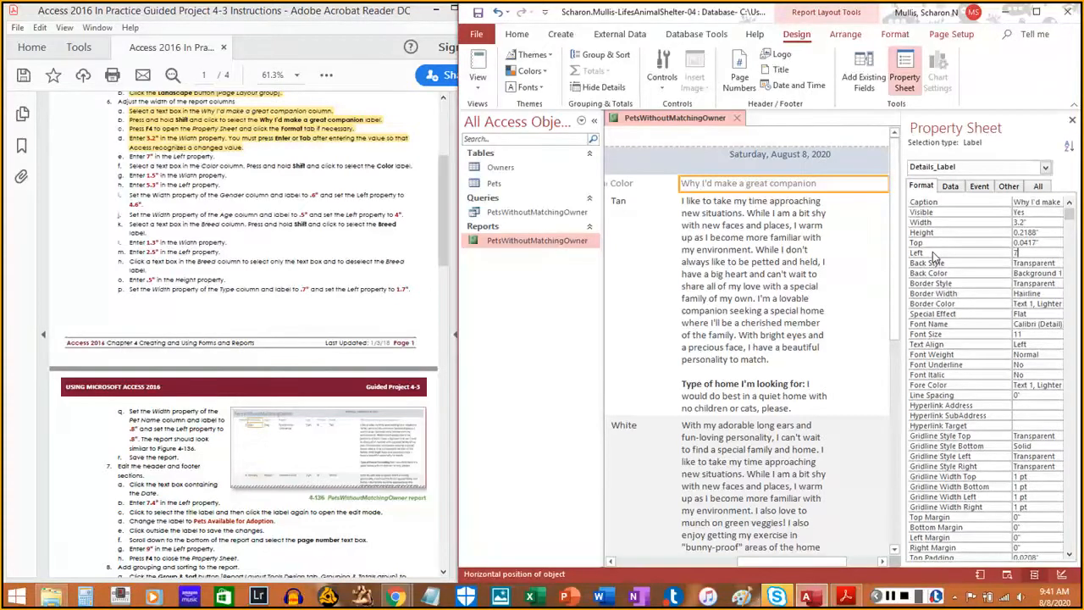
{"action": "key", "text": "Return"}
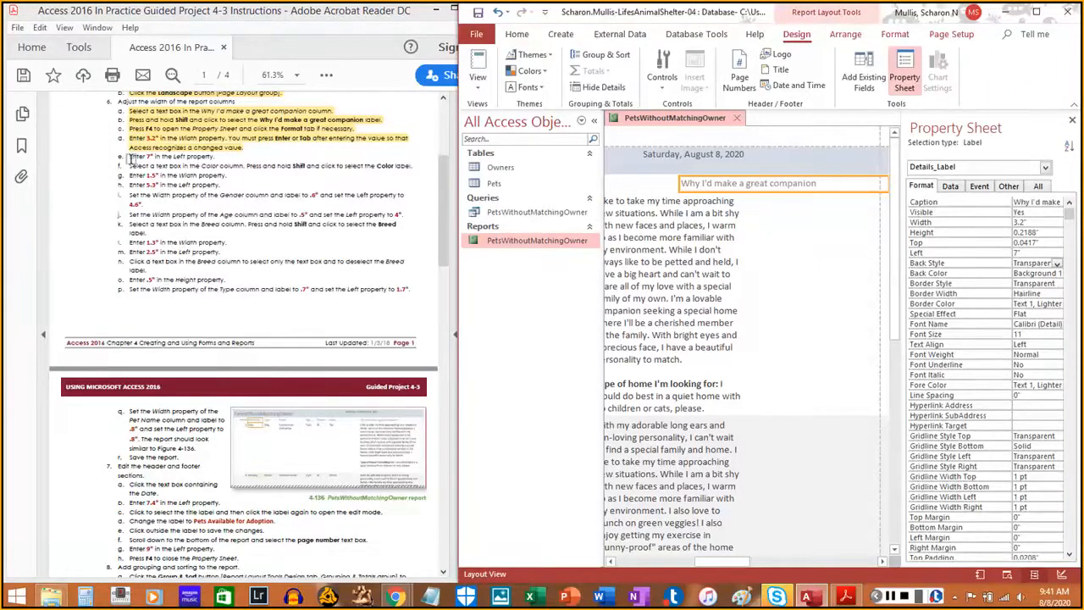
{"action": "left_click_drag", "start_coordinate": [128, 157], "coordinate": [218, 155]}
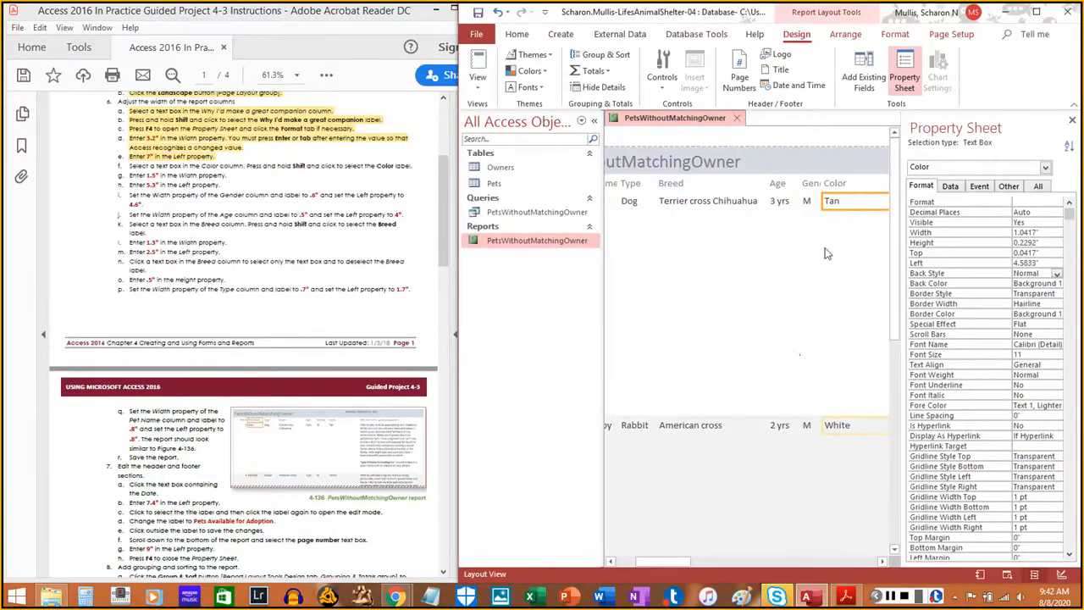
Select the Color column's label in the report and highlight instruction 6f in the PDF.
{"action": "left_click", "coordinate": [839, 187]}
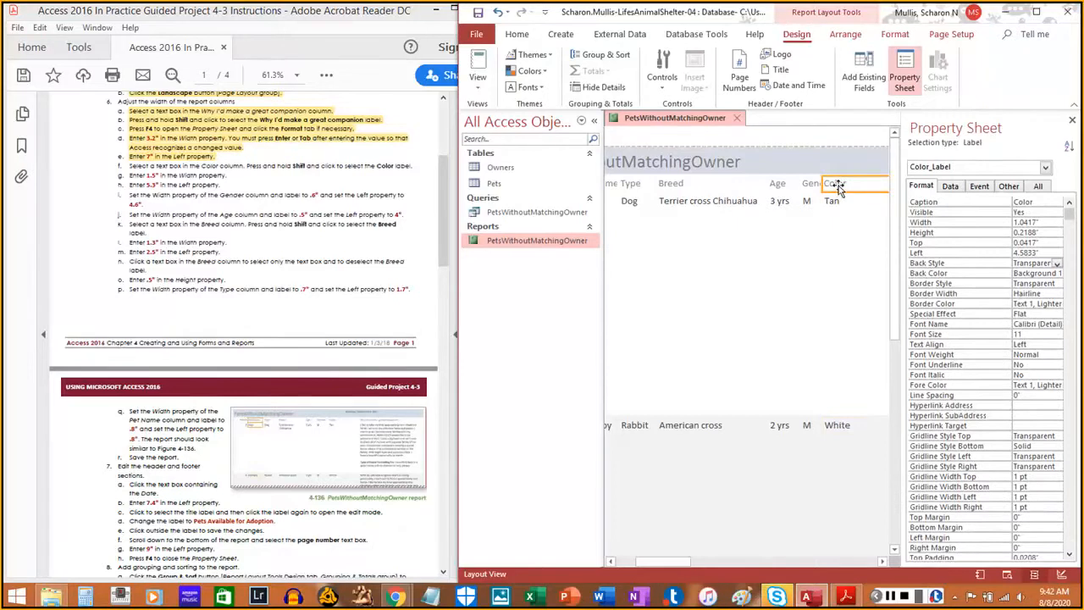
{"action": "double_click", "coordinate": [836, 186]}
{"action": "left_click", "coordinate": [851, 184]}
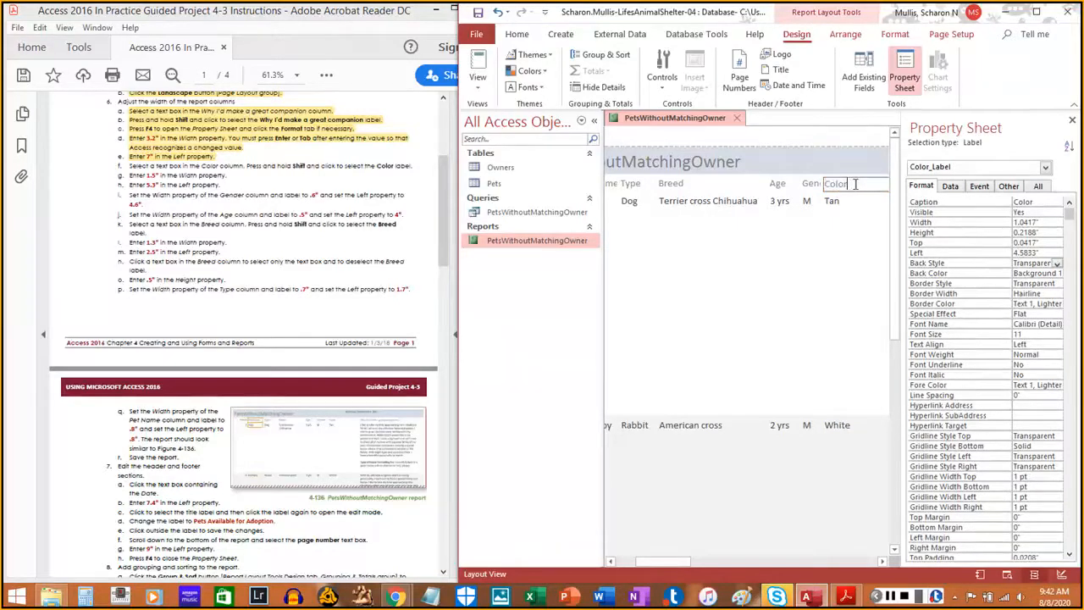
{"action": "left_click_drag", "start_coordinate": [843, 183], "coordinate": [817, 185]}
{"action": "left_click", "coordinate": [855, 181]}
{"action": "left_click", "coordinate": [850, 203]}
{"action": "left_click", "coordinate": [853, 184]}
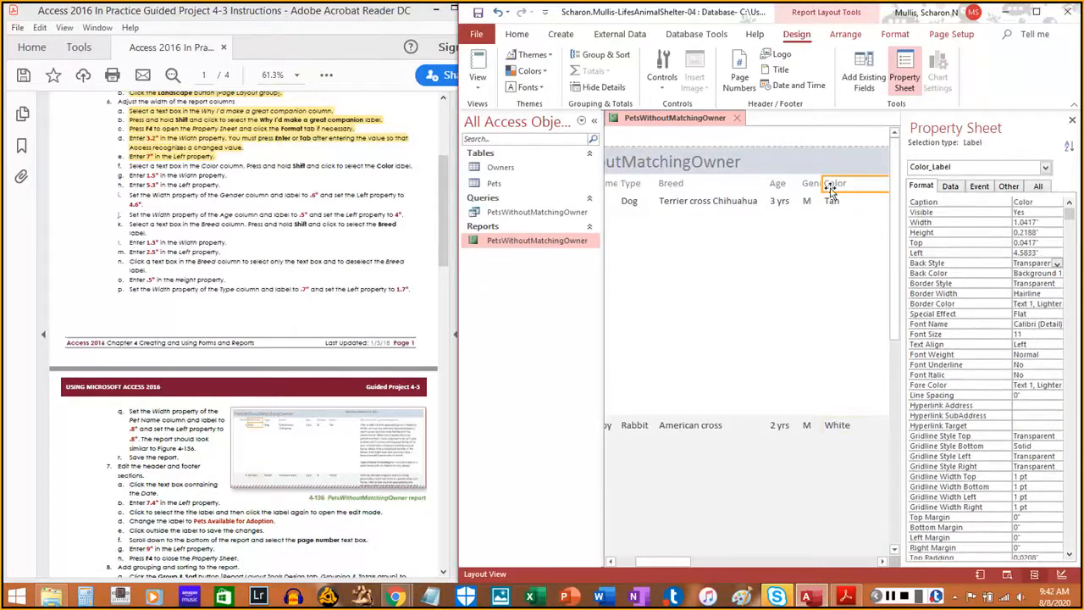
{"action": "left_click", "coordinate": [127, 166]}
{"action": "left_click_drag", "start_coordinate": [127, 166], "coordinate": [418, 168]}
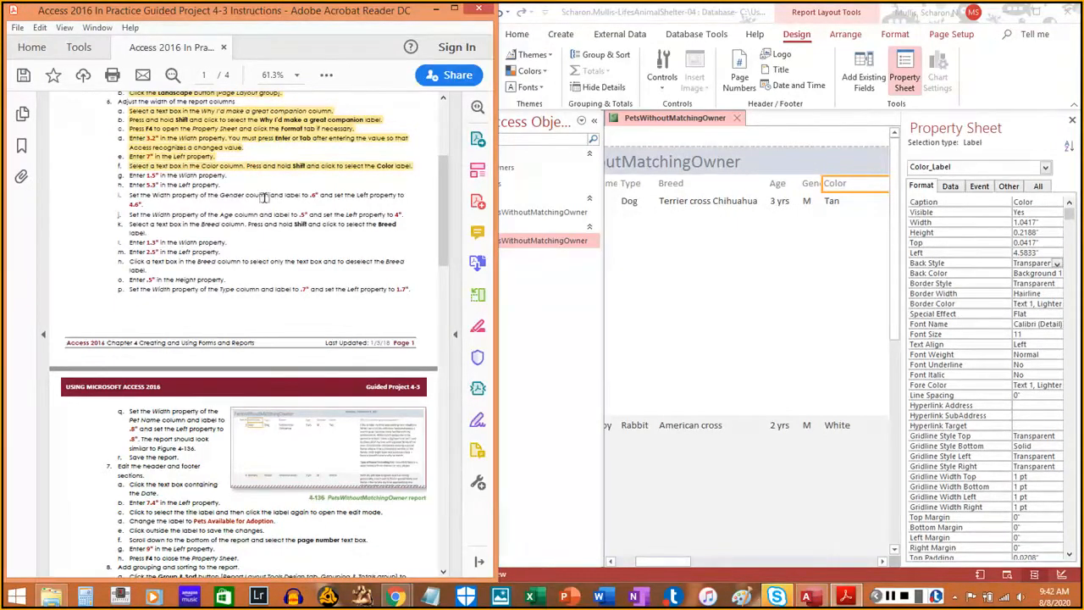
Set the Width property of the Color label alone to 1.5".
{"action": "left_click", "coordinate": [1043, 224]}
{"action": "left_click_drag", "start_coordinate": [1044, 222], "coordinate": [972, 224]}
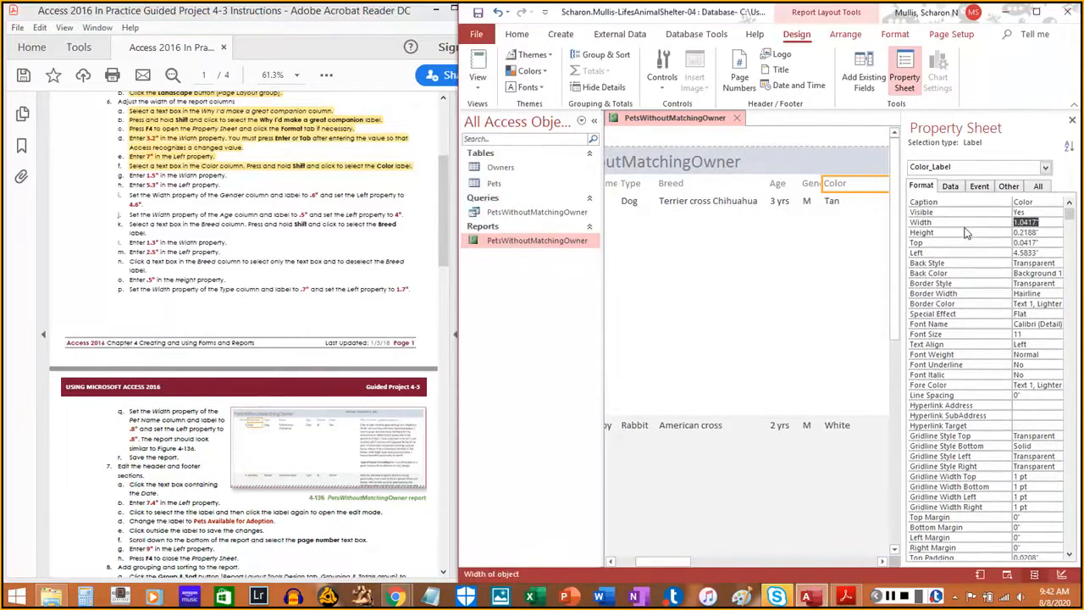
{"action": "type", "text": "1.5"}
{"action": "key", "text": "Return"}
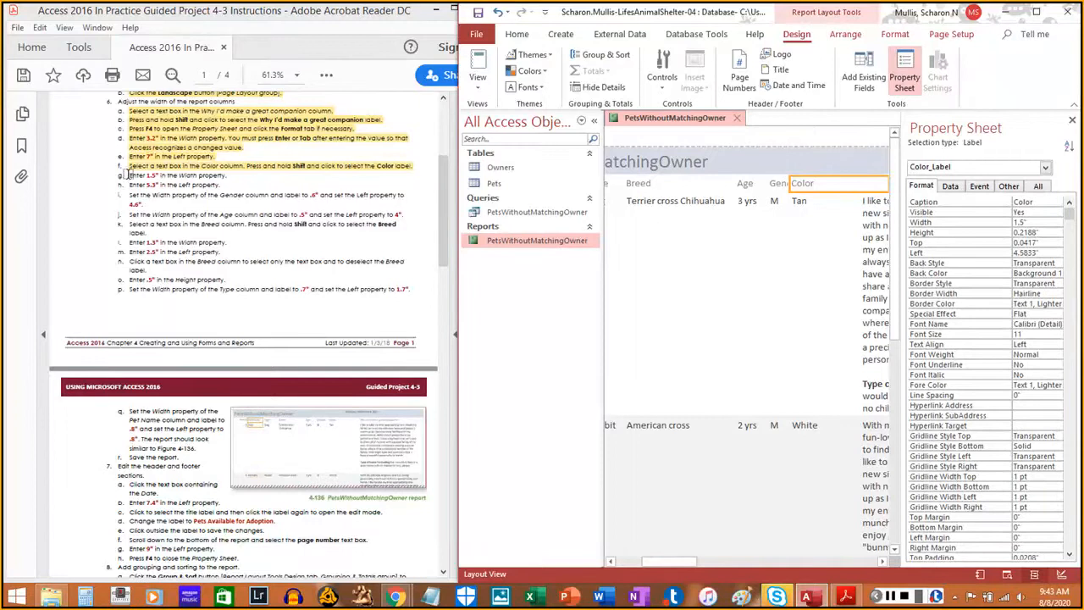
Highlight only instruction 6g in the PDF, about entering 1.5" in the Width property.
{"action": "left_click", "coordinate": [133, 174]}
{"action": "left_click_drag", "start_coordinate": [133, 174], "coordinate": [223, 187]}
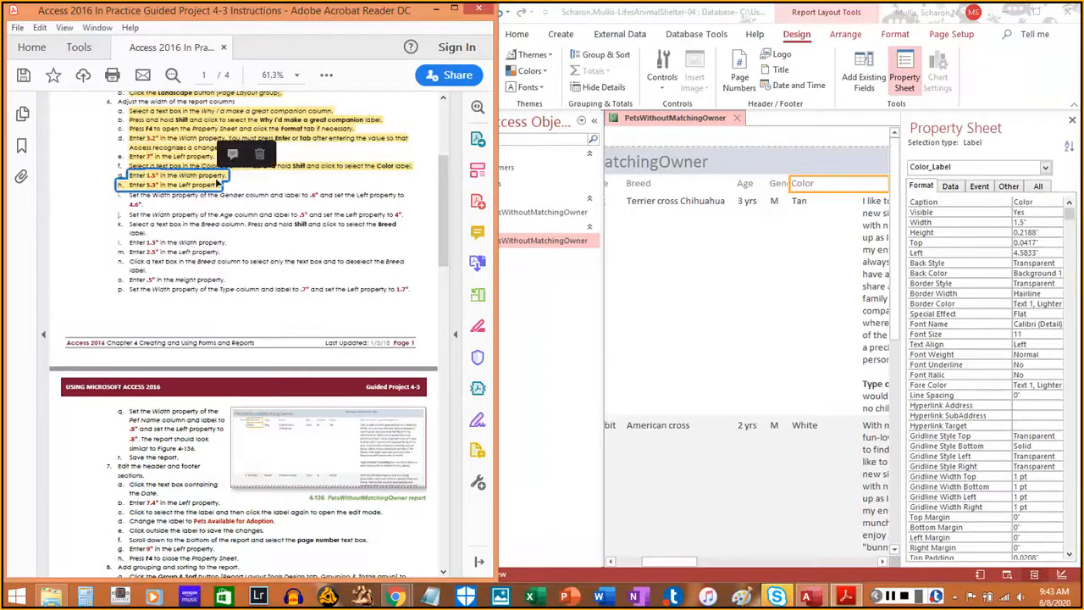
{"action": "left_click", "coordinate": [231, 206]}
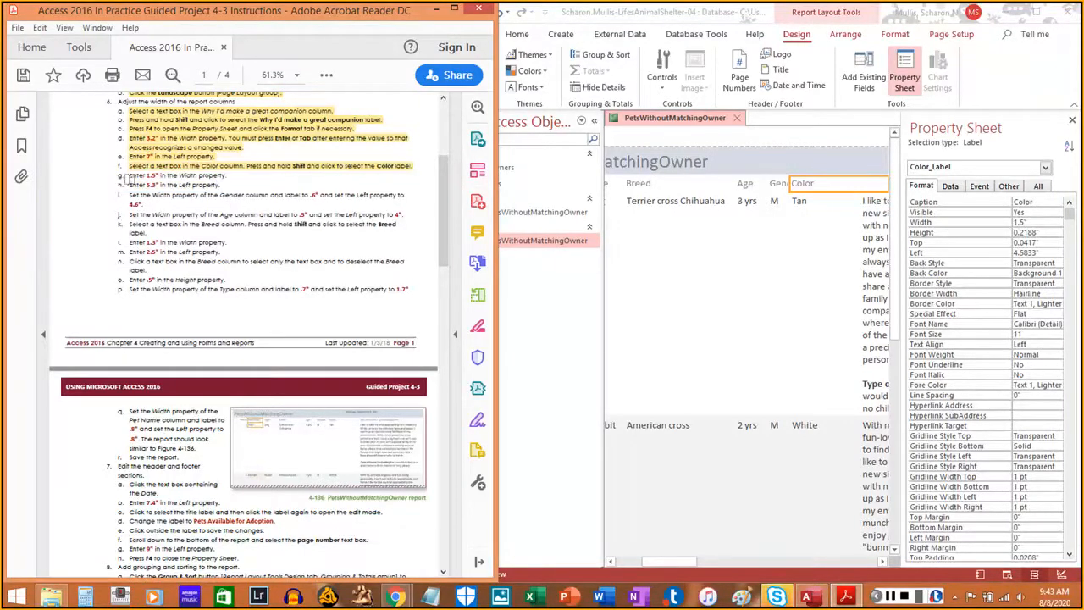
{"action": "left_click_drag", "start_coordinate": [129, 176], "coordinate": [223, 176]}
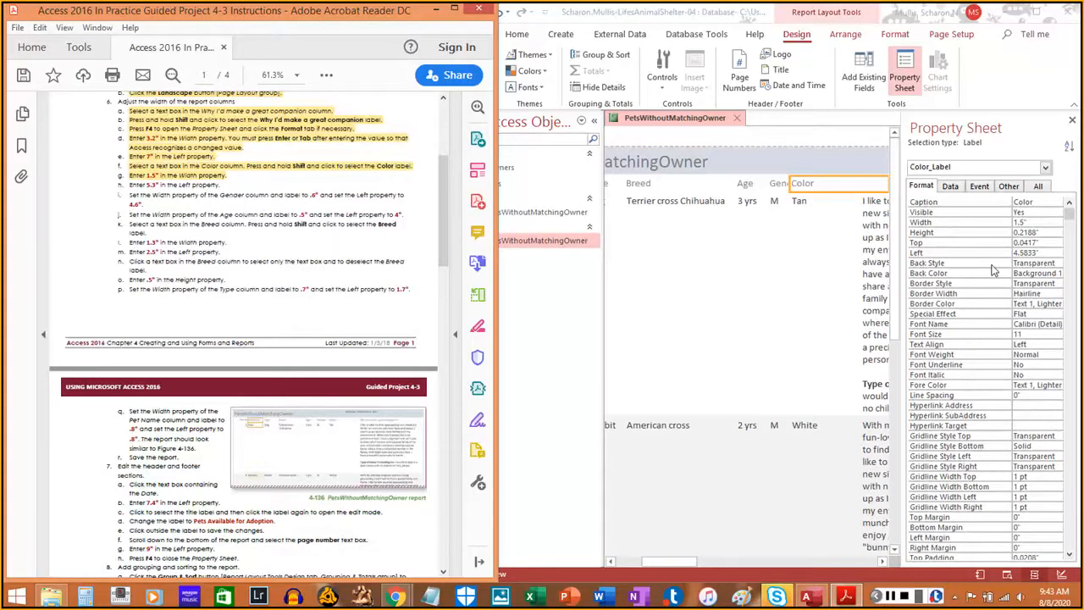
Set the Left property of the Color label alone to 5.3".
{"action": "left_click", "coordinate": [1035, 252]}
{"action": "left_click", "coordinate": [946, 257]}
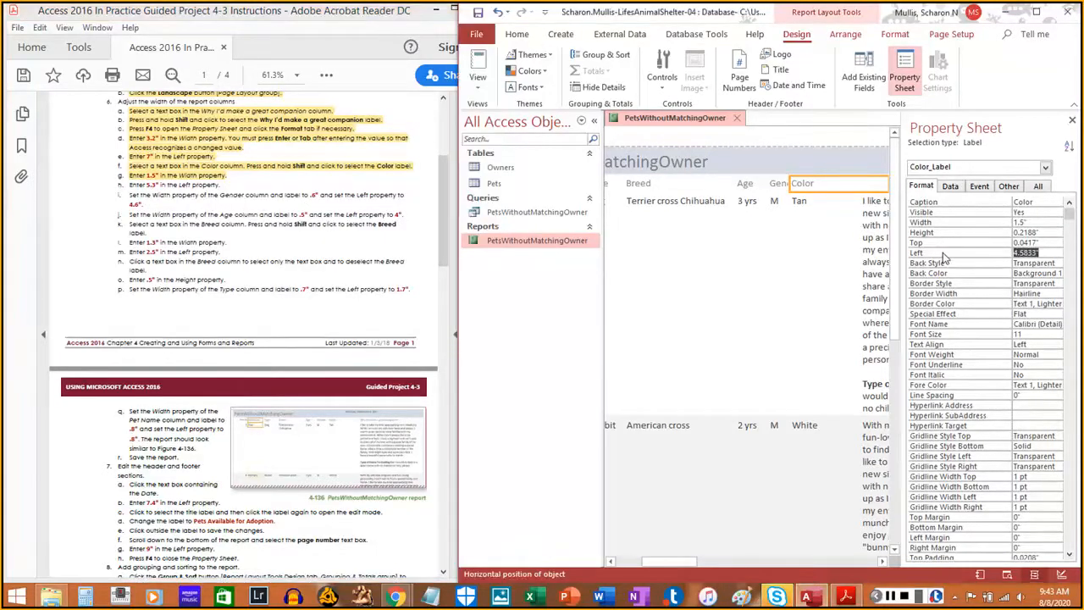
{"action": "type", "text": "5.3"}
{"action": "key", "text": "Return"}
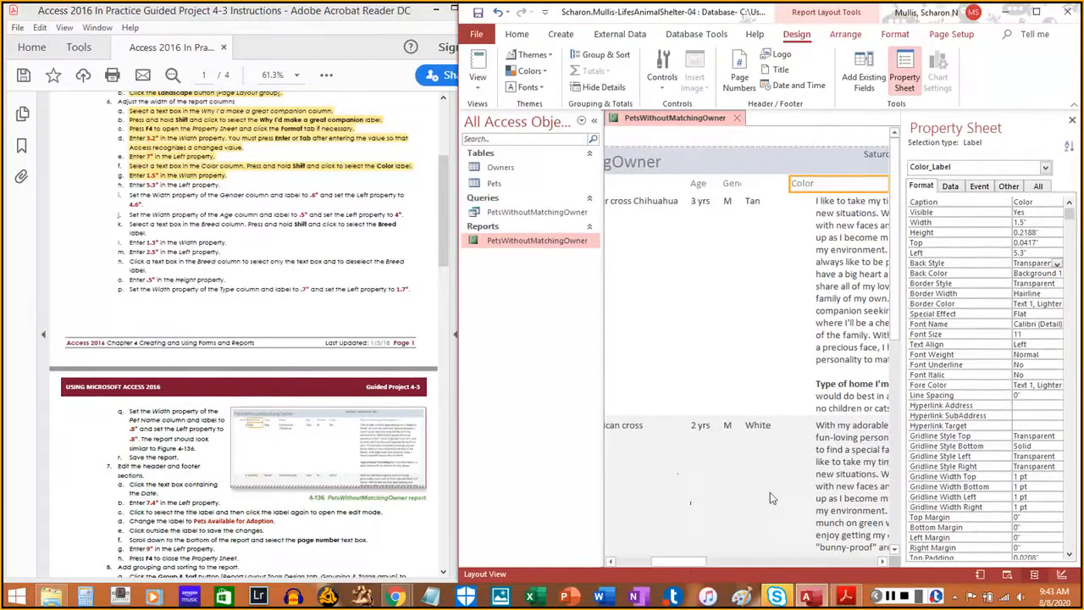
{"action": "left_click_drag", "start_coordinate": [688, 561], "coordinate": [723, 562]}
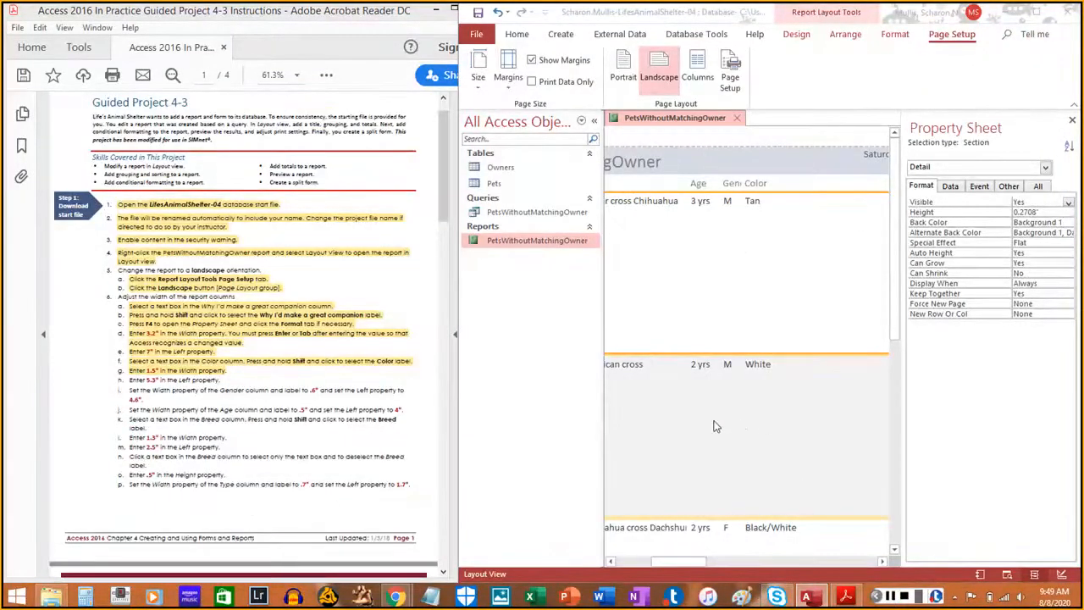
{"action": "left_click", "coordinate": [759, 438]}
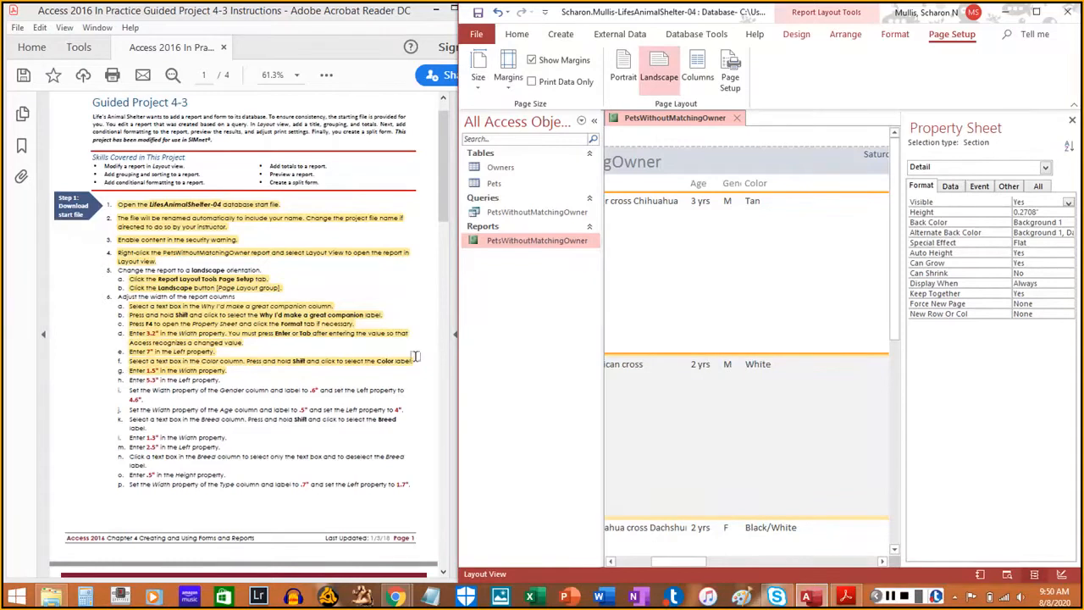
{"action": "left_click", "coordinate": [781, 405]}
{"action": "left_click", "coordinate": [766, 273]}
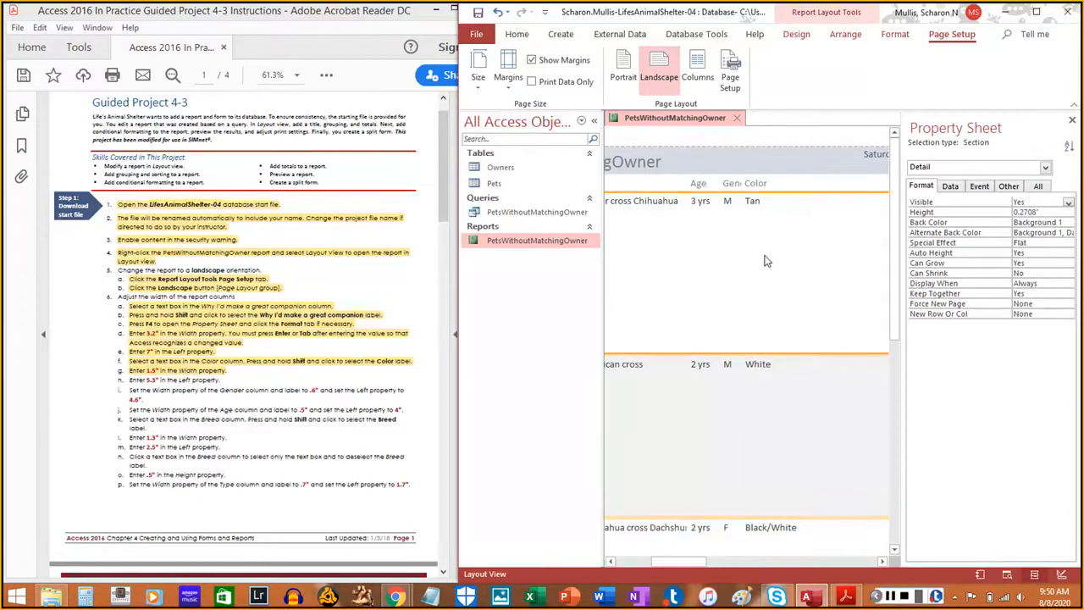
{"action": "left_click", "coordinate": [756, 186]}
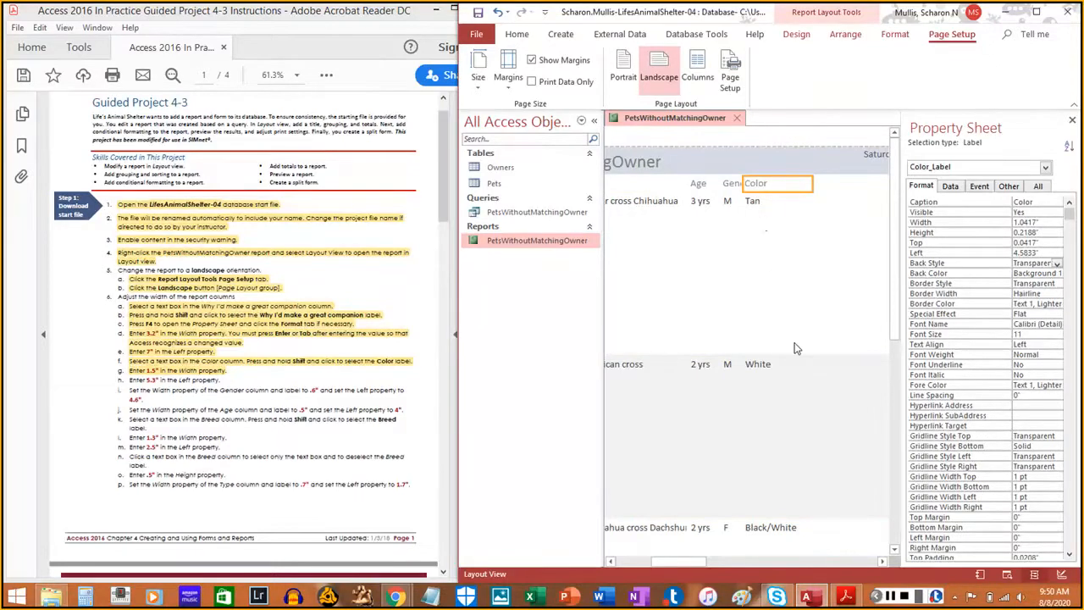
{"action": "left_click", "coordinate": [784, 305]}
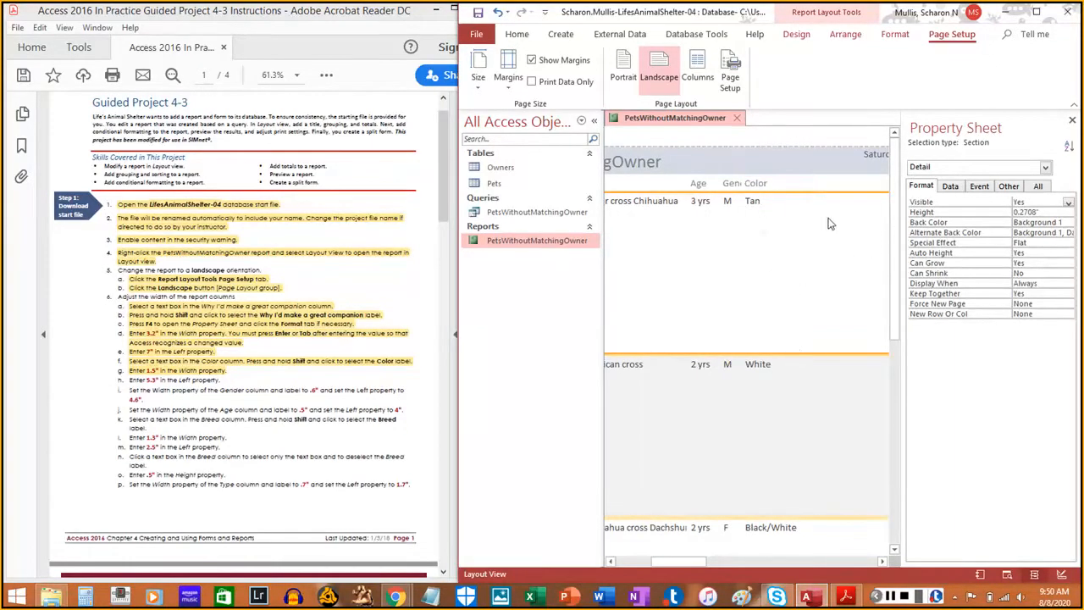
Select the Color text box together with its label and set their Width property to 1.5".
{"action": "left_click", "coordinate": [1046, 169]}
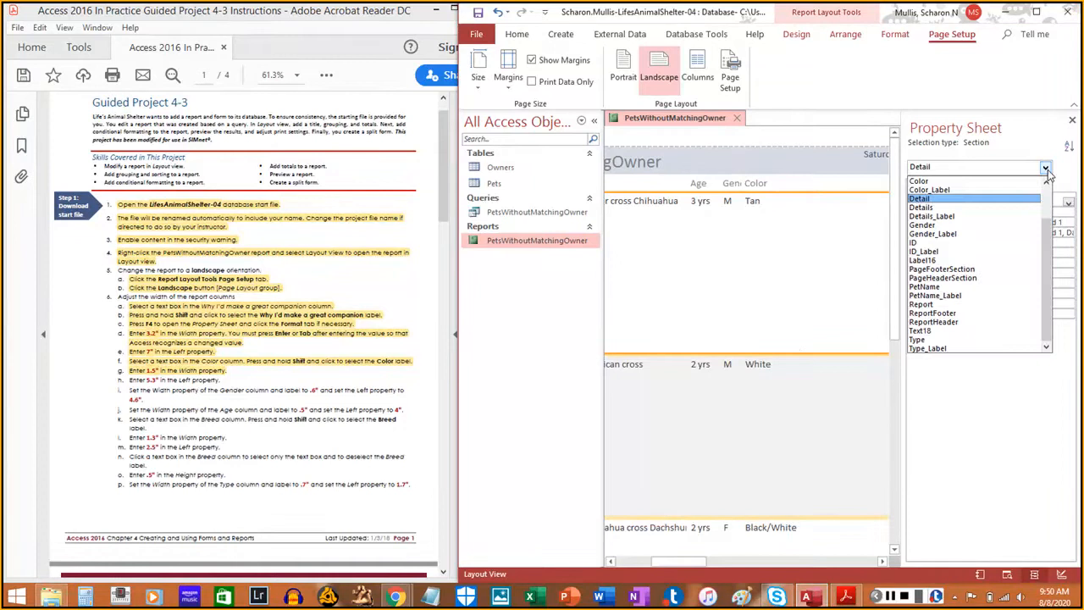
{"action": "left_click", "coordinate": [926, 186]}
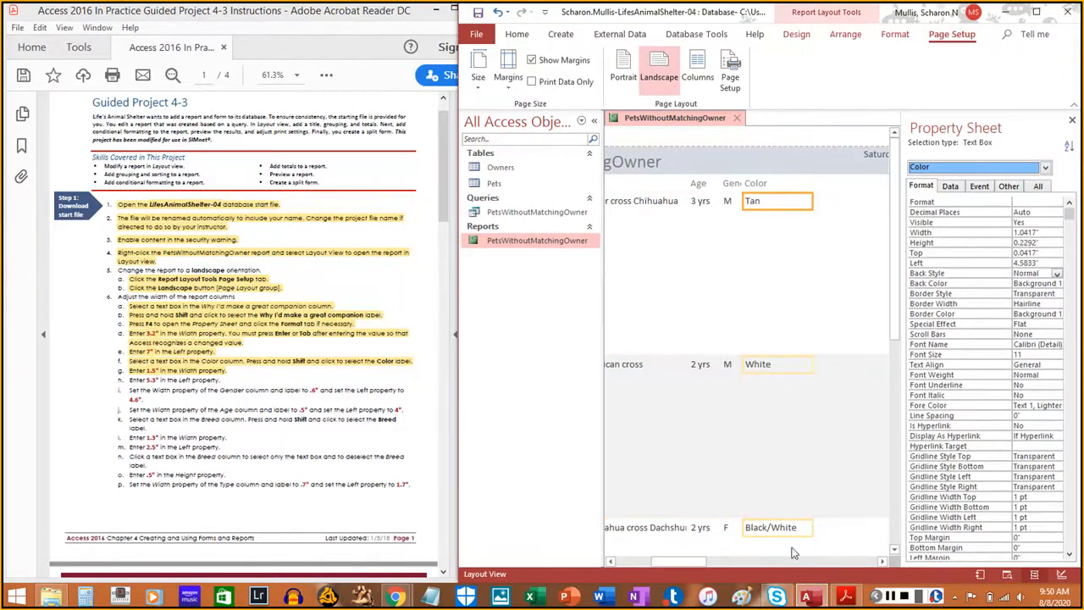
{"action": "left_click", "coordinate": [759, 183], "text": "shift"}
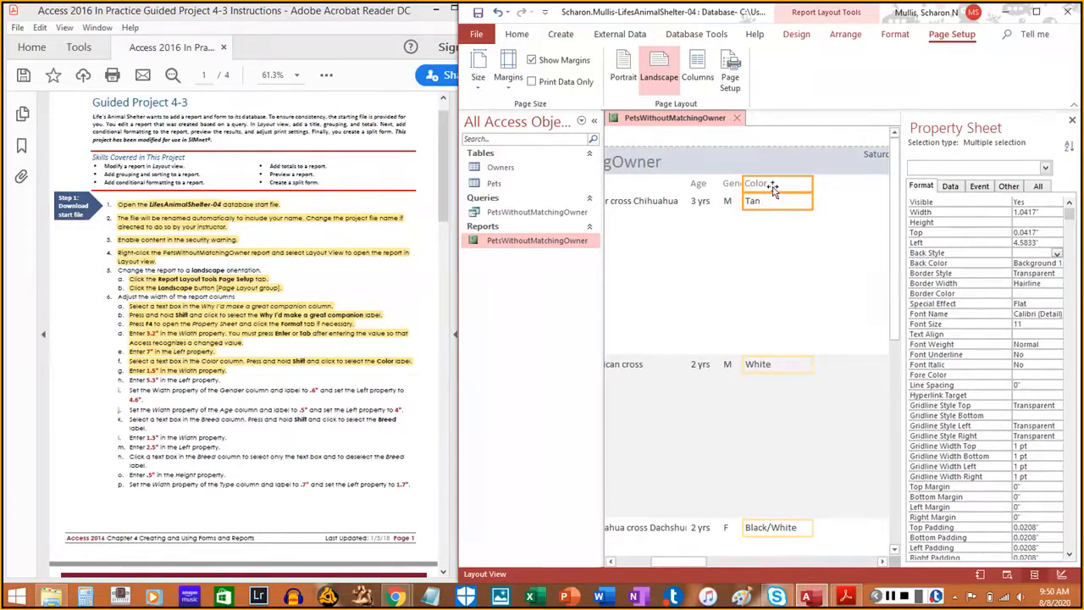
{"action": "left_click", "coordinate": [1046, 213]}
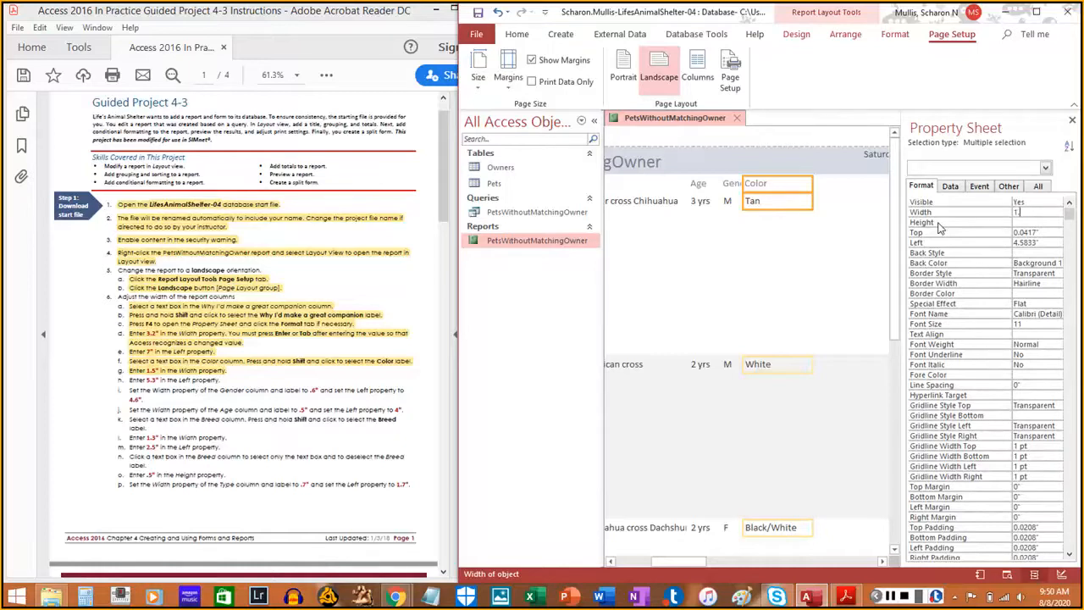
{"action": "type", "text": "1.5"}
{"action": "key", "text": "Return"}
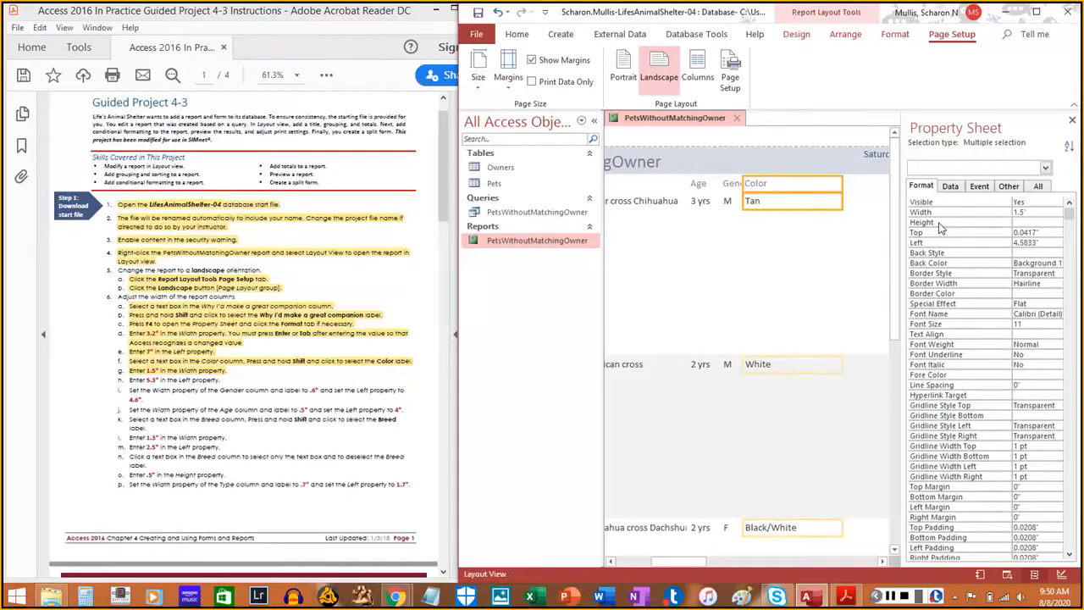
Set the Left property of the Color text box and label to 5.3" and highlight instruction 6h in the PDF.
{"action": "left_click", "coordinate": [1054, 244]}
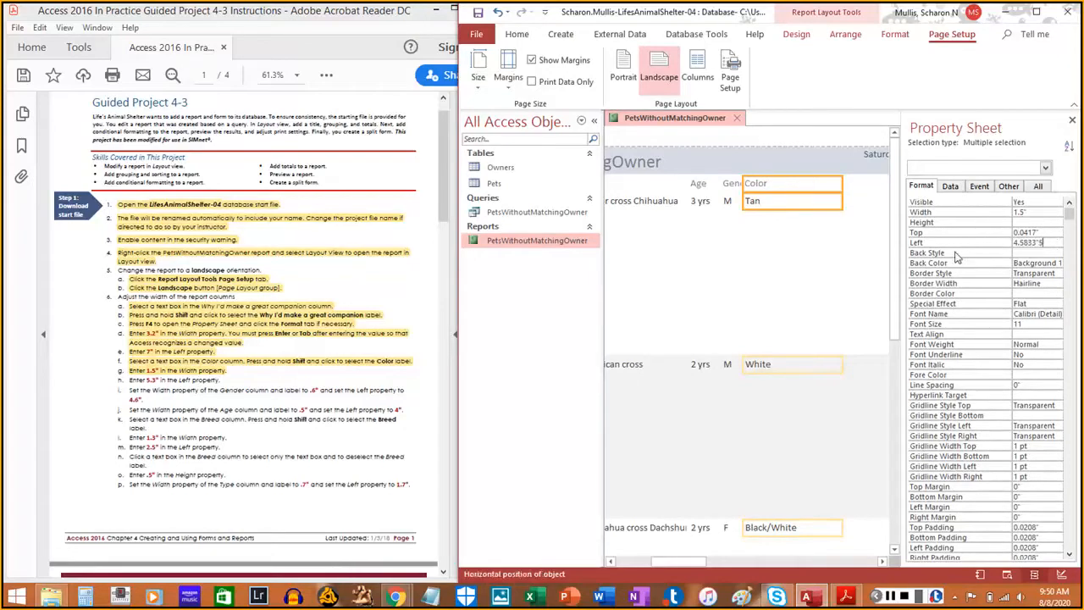
{"action": "key", "text": "BackSpace"}
{"action": "key", "text": "BackSpace"}
{"action": "key", "text": "BackSpace"}
{"action": "key", "text": "BackSpace"}
{"action": "key", "text": "BackSpace"}
{"action": "key", "text": "BackSpace"}
{"action": "key", "text": "BackSpace"}
{"action": "key", "text": "Return"}
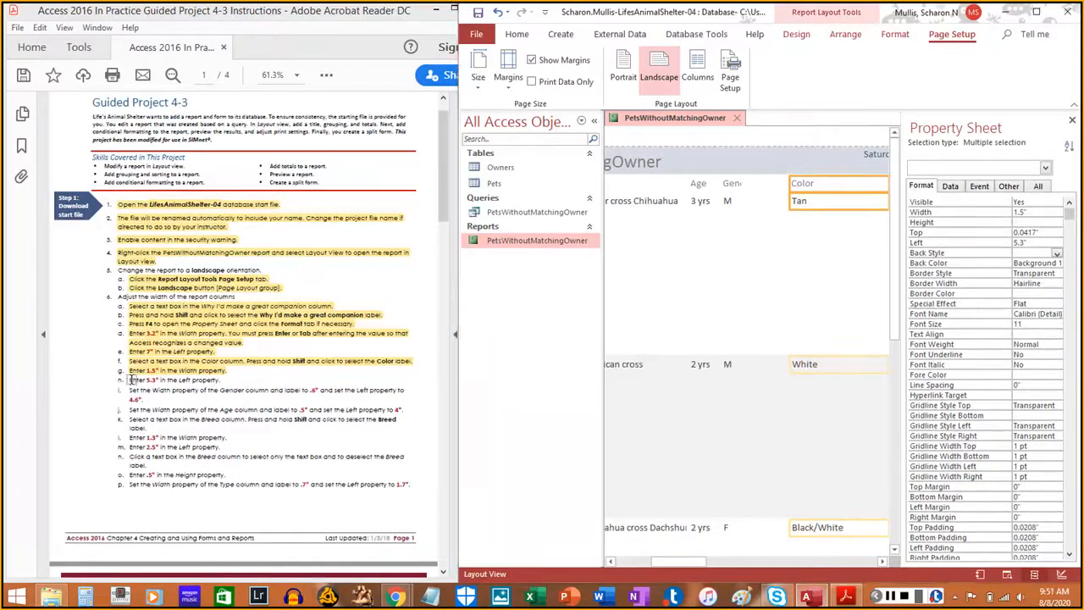
{"action": "left_click_drag", "start_coordinate": [130, 381], "coordinate": [219, 380]}
{"action": "left_click", "coordinate": [216, 381]}
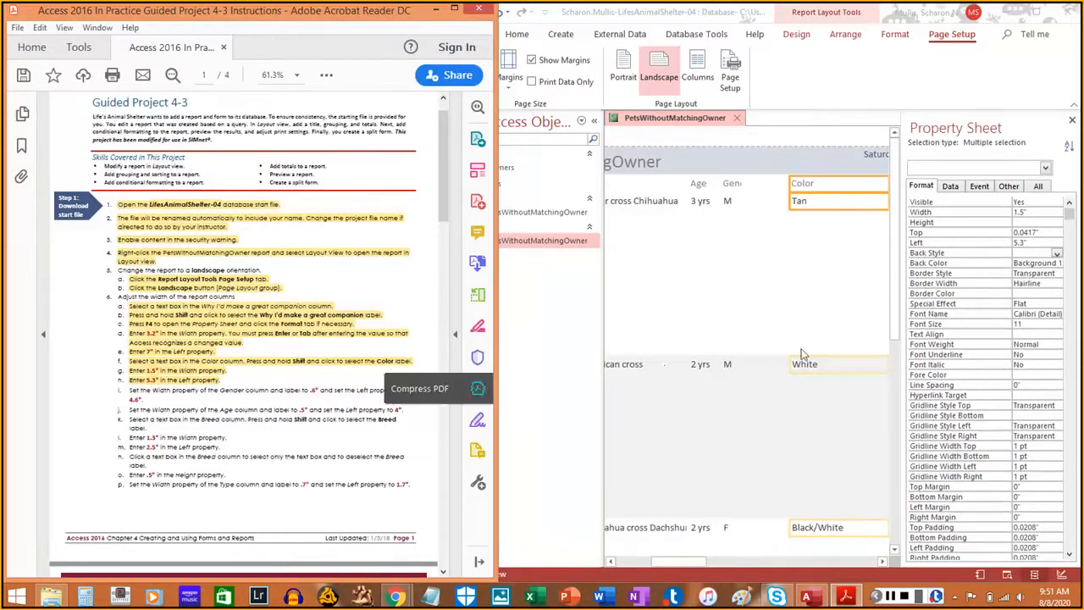
Select the Gender text box together with its label and set their Width property to .6".
{"action": "left_click", "coordinate": [754, 296]}
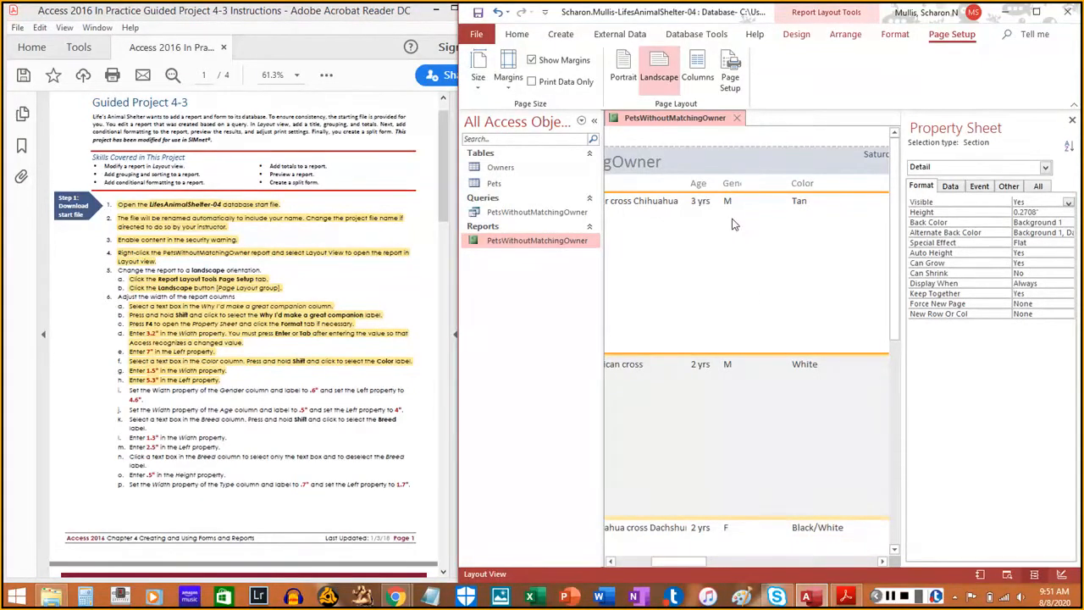
{"action": "left_click", "coordinate": [1046, 168]}
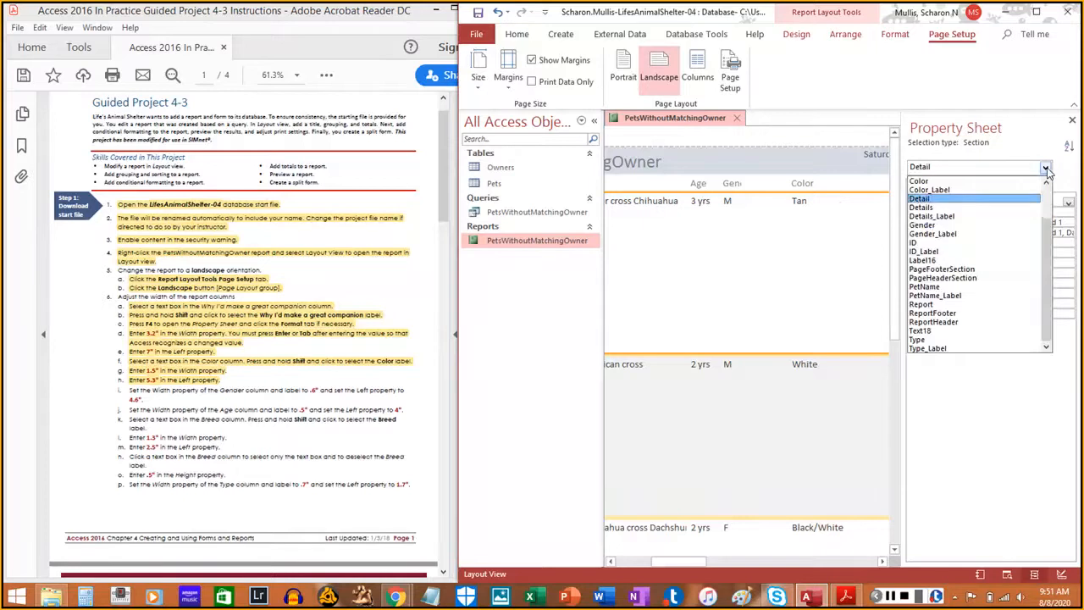
{"action": "left_click", "coordinate": [938, 225]}
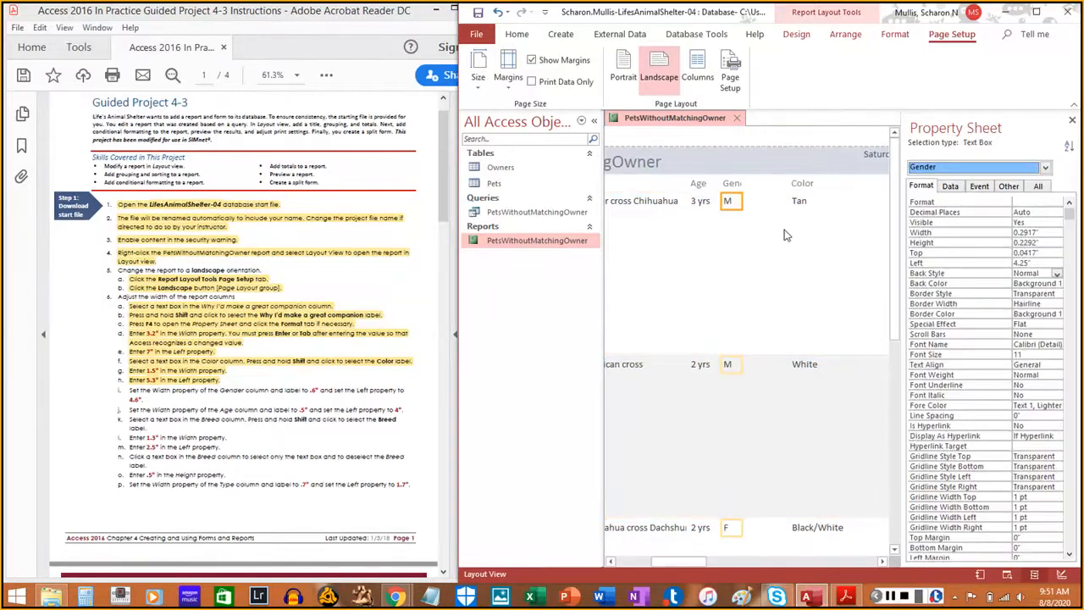
{"action": "left_click", "coordinate": [730, 185], "text": "shift"}
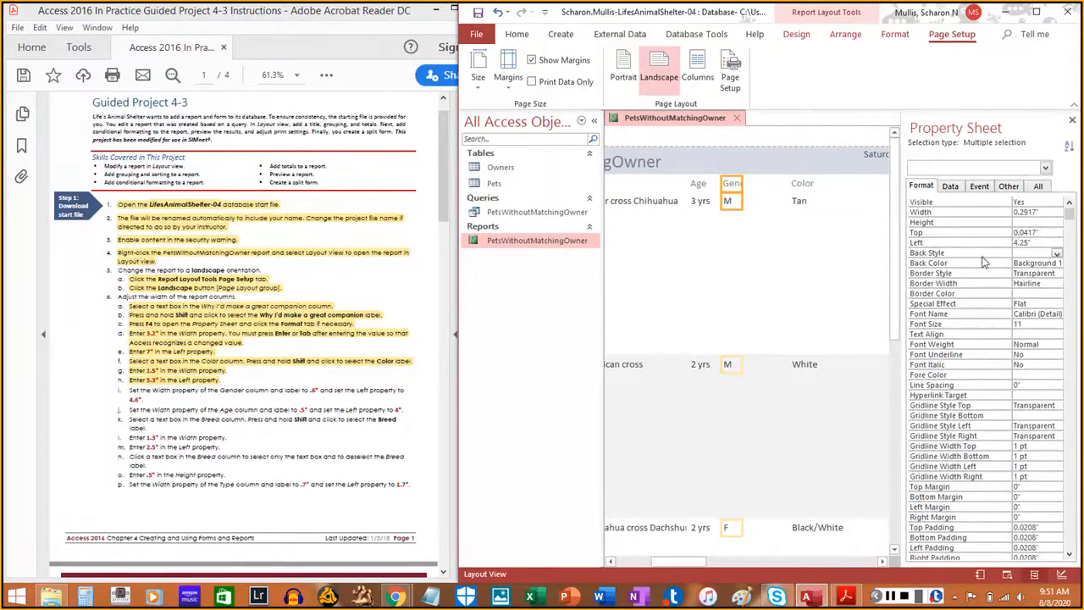
{"action": "double_click", "coordinate": [1040, 211]}
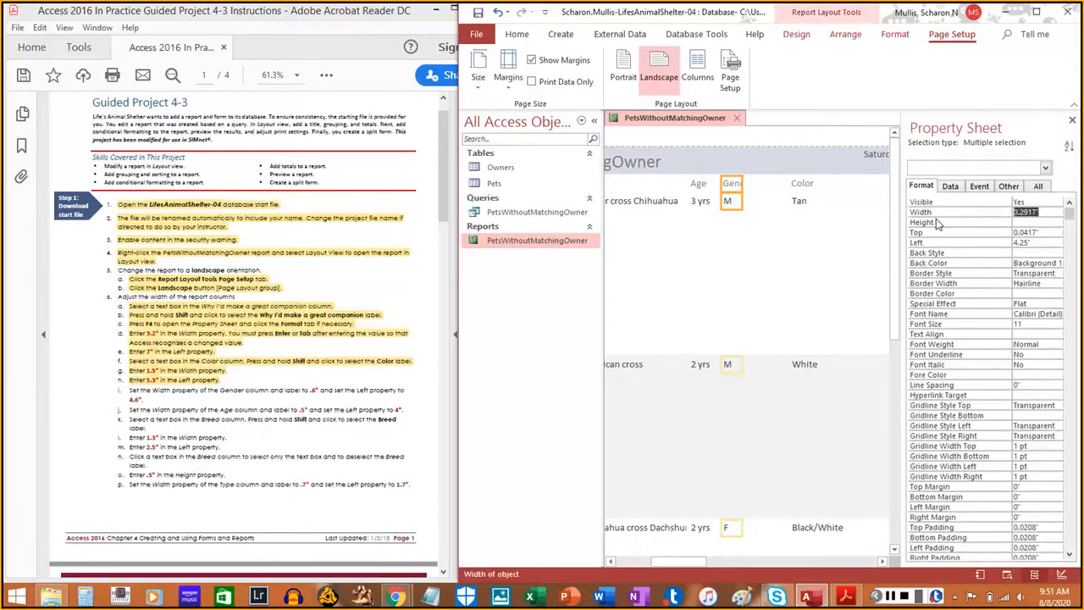
{"action": "type", "text": ".6"}
{"action": "key", "text": "Return"}
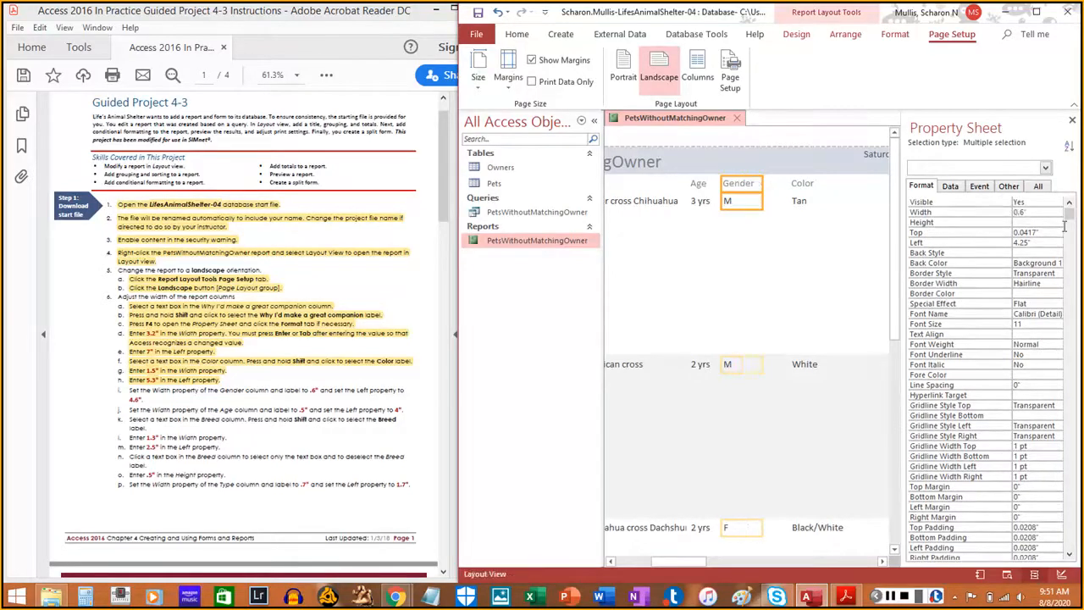
Set the Left property of the Gender text box and label to 4.6" and highlight instruction 6i in the PDF.
{"action": "double_click", "coordinate": [1039, 242]}
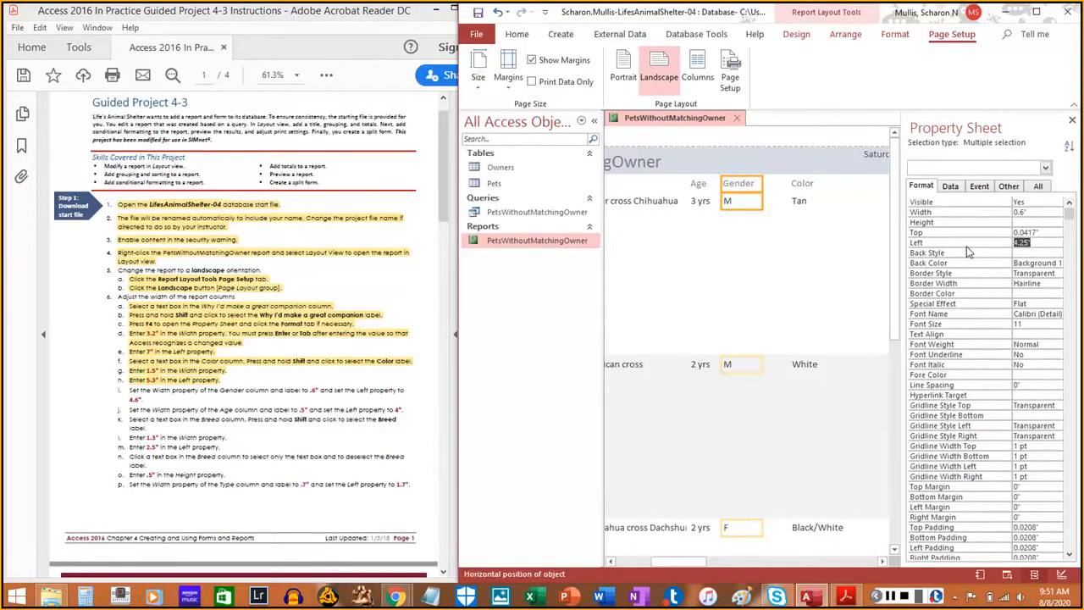
{"action": "type", "text": "4.6"}
{"action": "key", "text": "Return"}
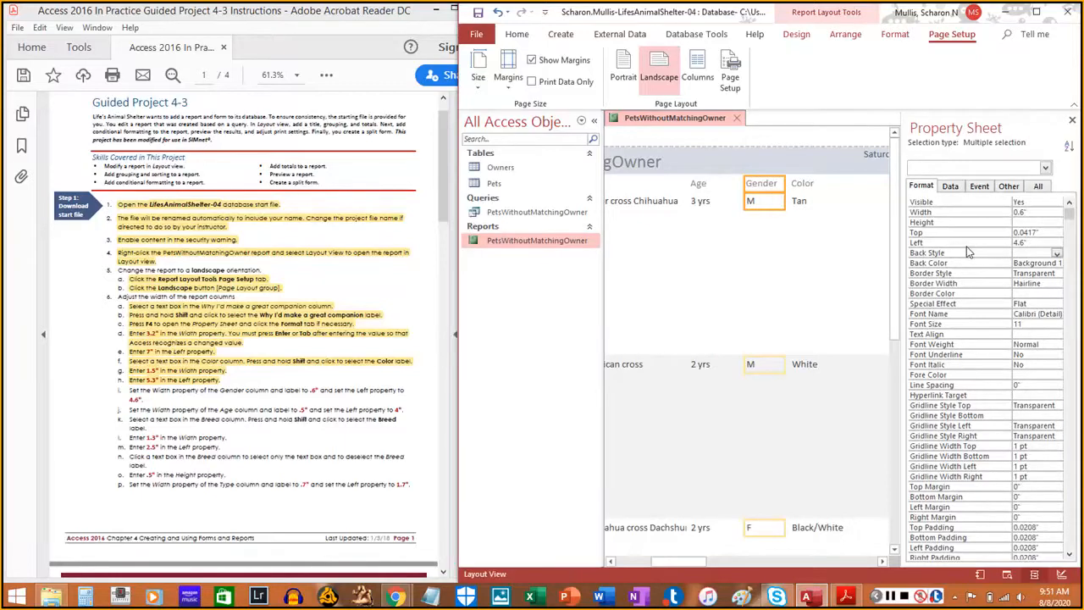
{"action": "left_click_drag", "start_coordinate": [127, 391], "coordinate": [144, 397]}
{"action": "left_click", "coordinate": [136, 401]}
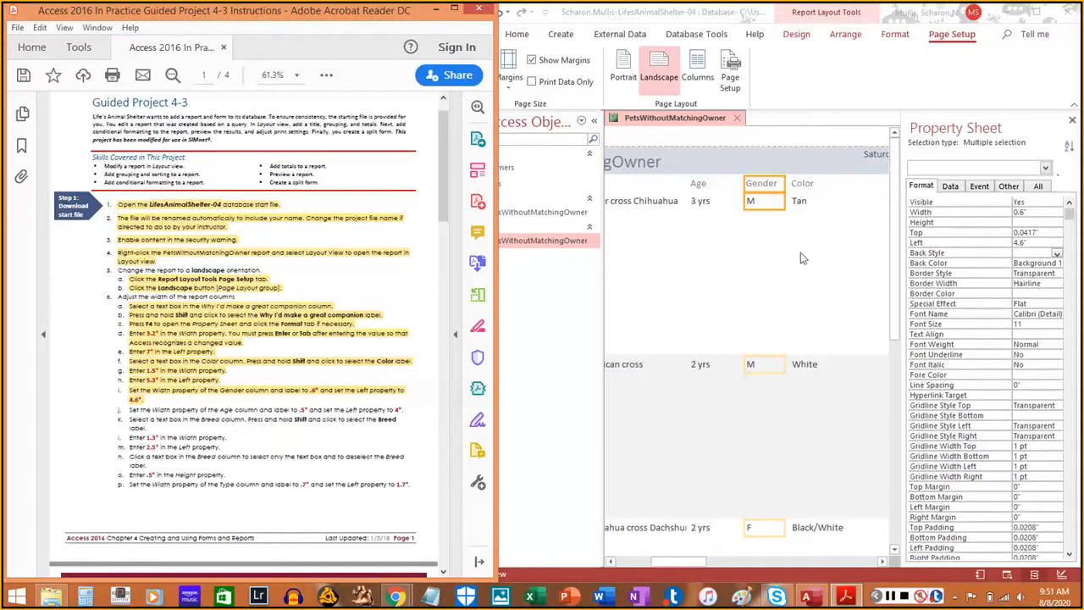
Select the Age text box together with its label and set their Width property to .5".
{"action": "left_click", "coordinate": [658, 306]}
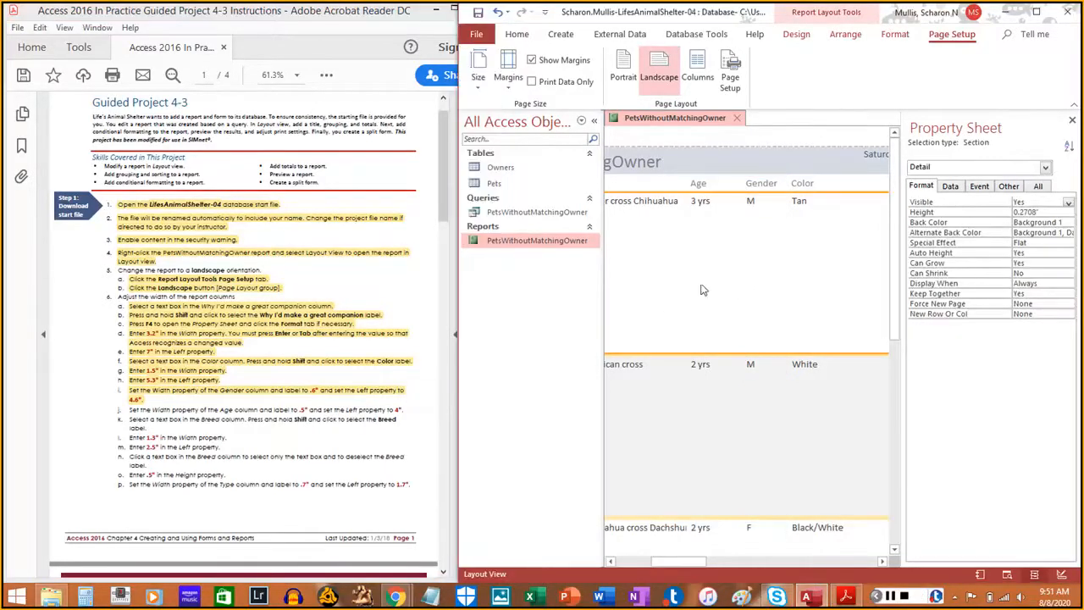
{"action": "left_click", "coordinate": [1045, 167]}
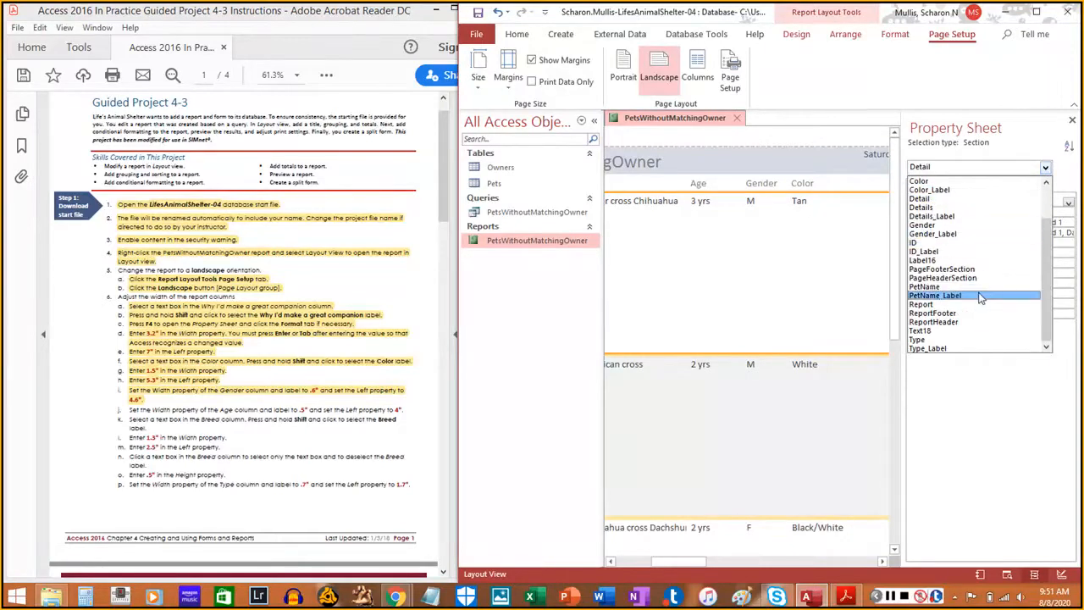
{"action": "scroll", "coordinate": [974, 293], "scroll_direction": "up", "scroll_amount": 2}
{"action": "left_click", "coordinate": [920, 181]}
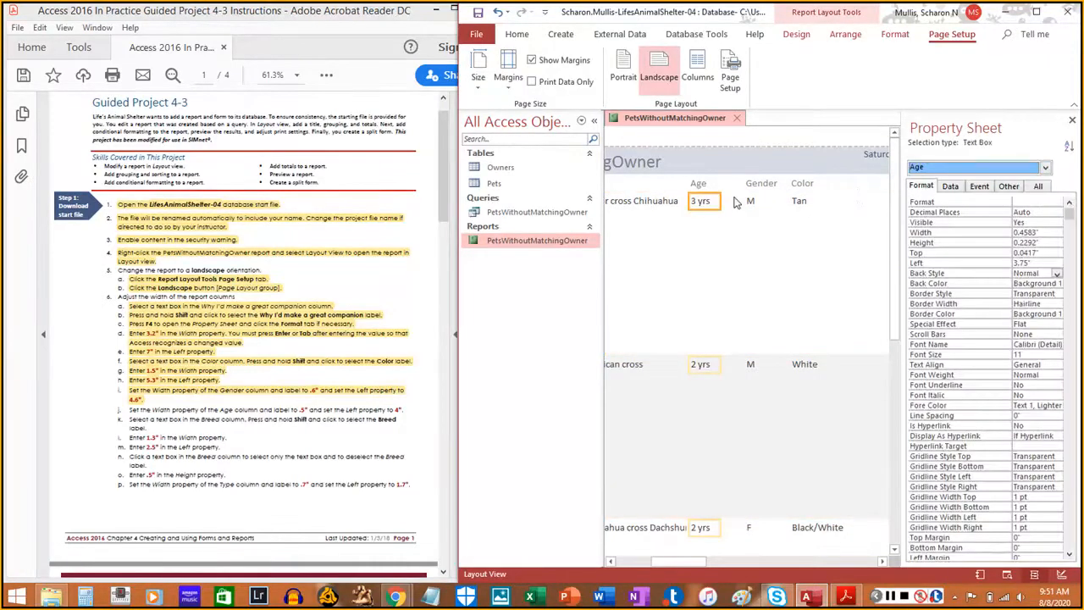
{"action": "left_click", "coordinate": [698, 185], "text": "shift"}
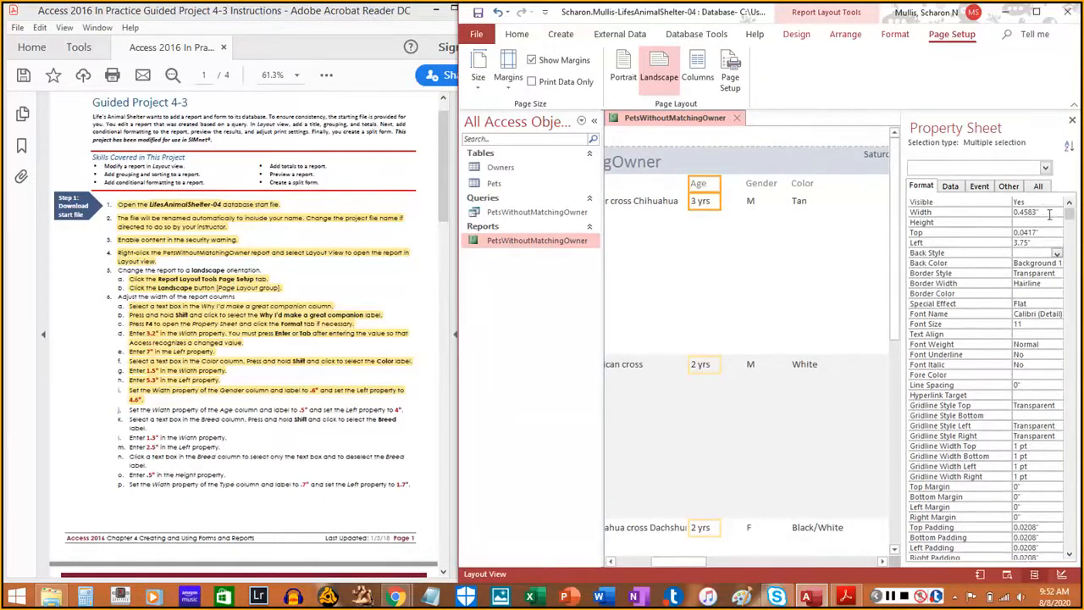
{"action": "left_click", "coordinate": [986, 213]}
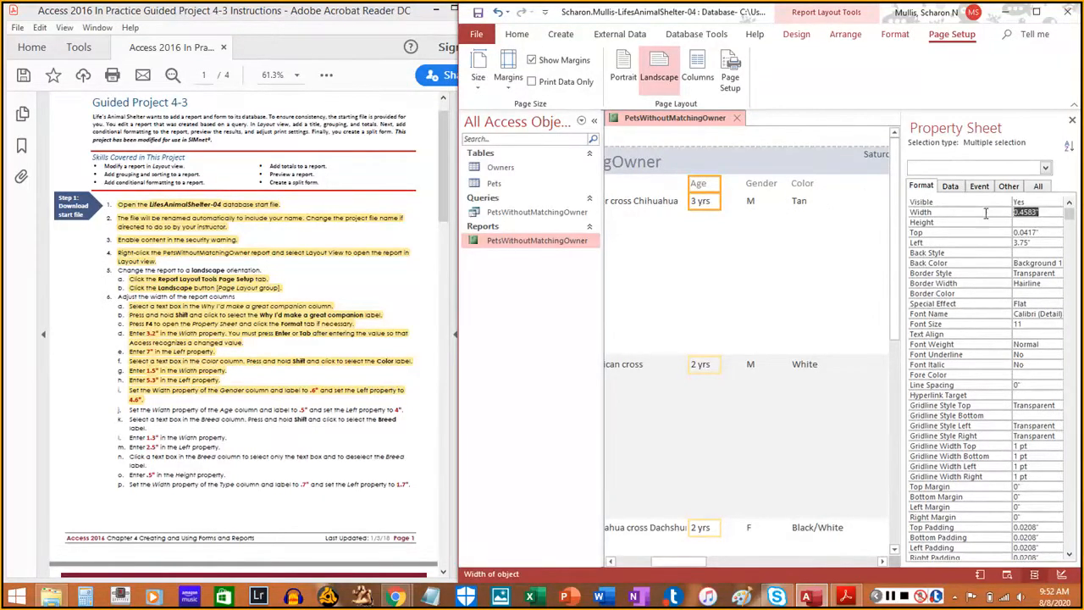
{"action": "type", "text": ".5"}
{"action": "key", "text": "Return"}
Set the Left property of the Age text box and label to 4" and highlight instruction 6j in the PDF.
{"action": "left_click", "coordinate": [977, 244]}
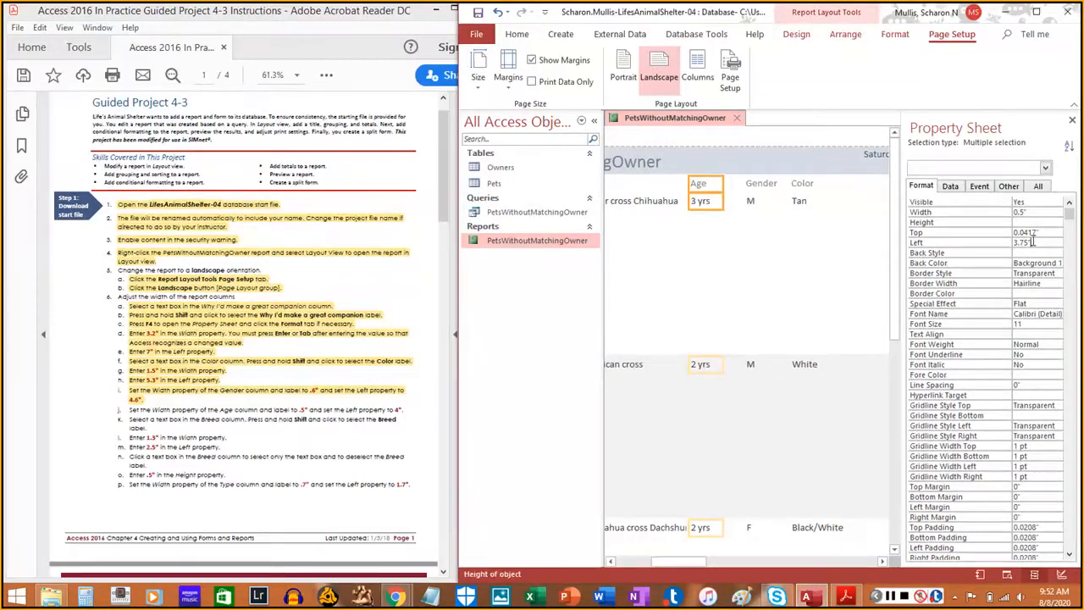
{"action": "key", "text": "BackSpace"}
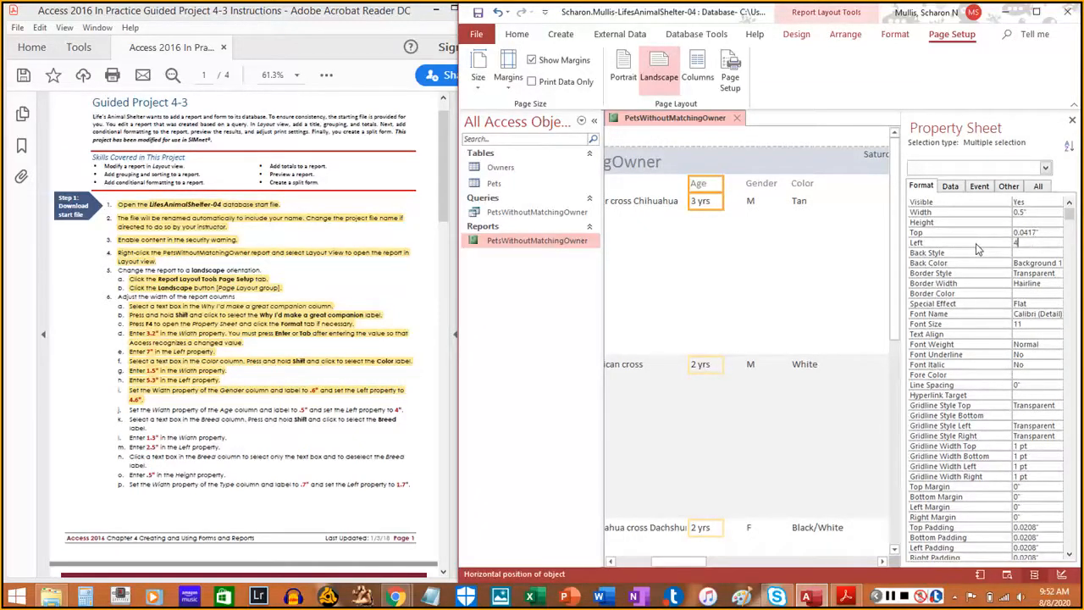
{"action": "type", "text": "4"}
{"action": "key", "text": "Return"}
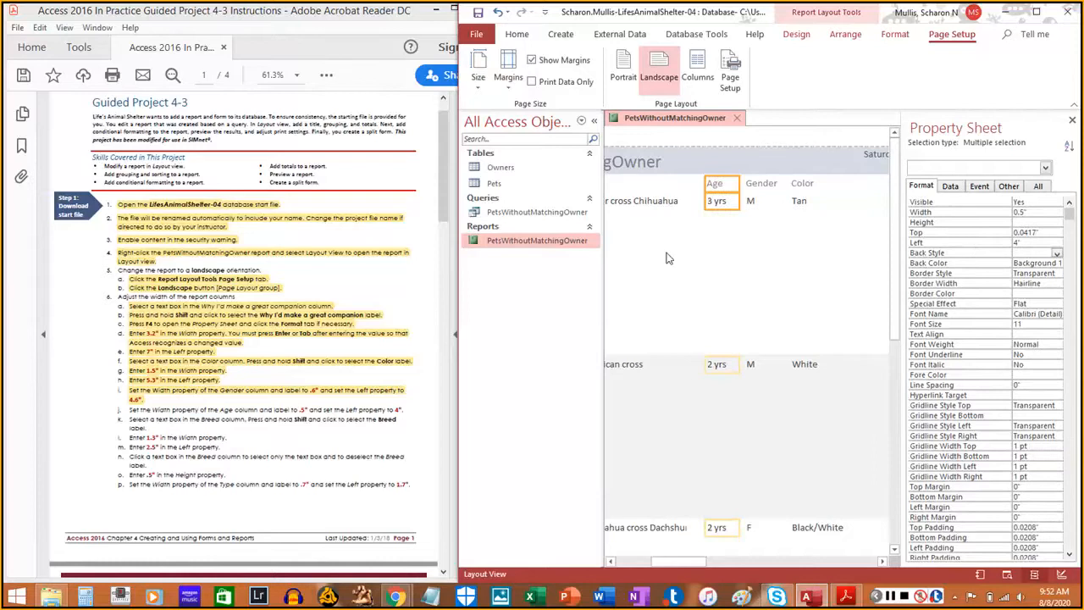
{"action": "left_click_drag", "start_coordinate": [127, 410], "coordinate": [373, 411]}
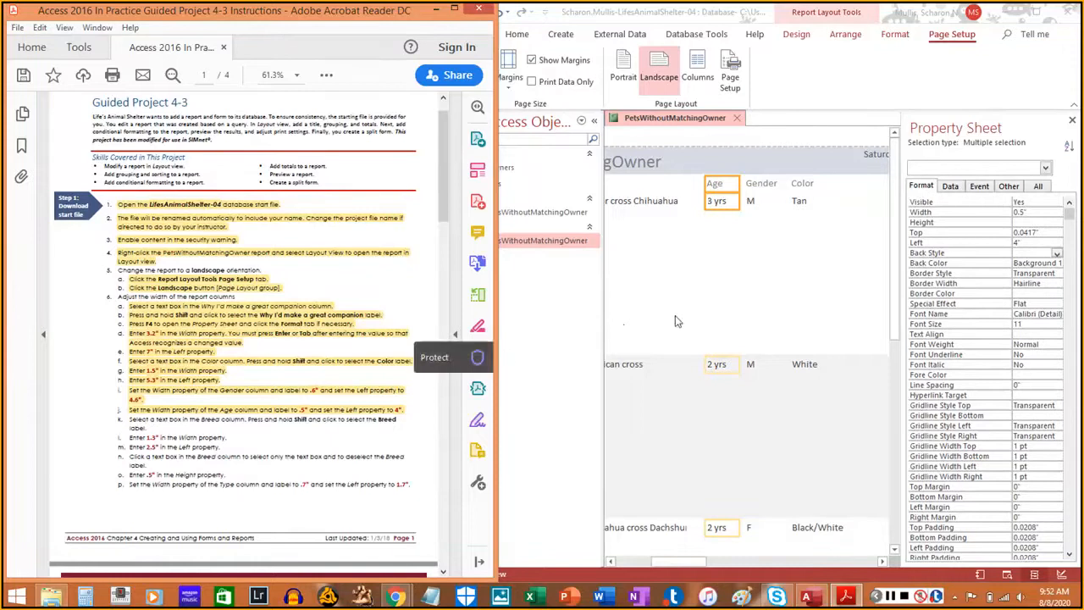
Select the Breed text box together with its label and highlight instruction 6k in the PDF.
{"action": "left_click", "coordinate": [1046, 167]}
{"action": "left_click", "coordinate": [1045, 167]}
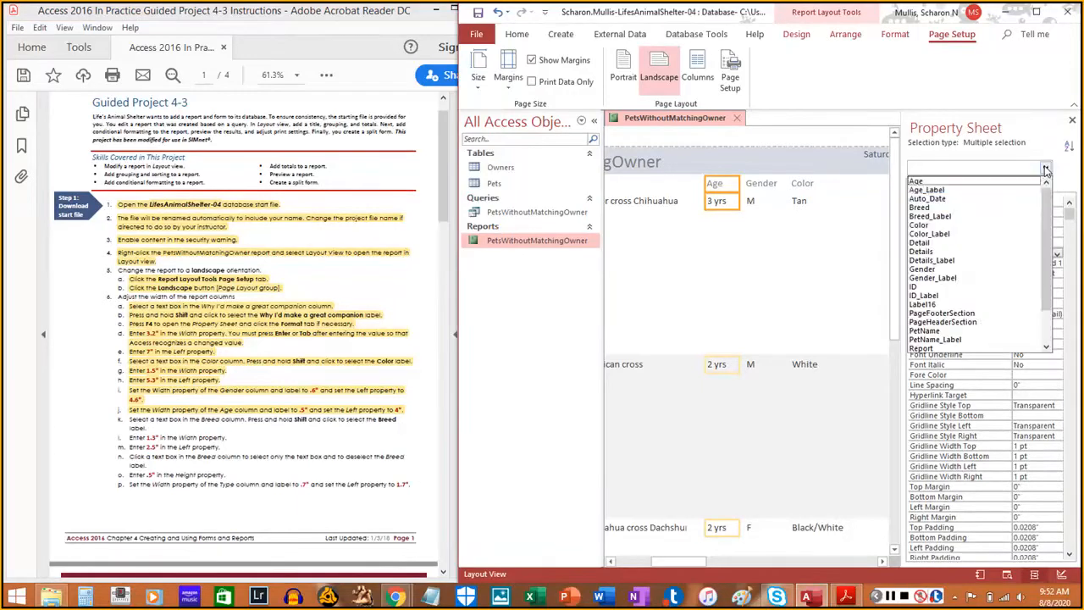
{"action": "left_click", "coordinate": [930, 208]}
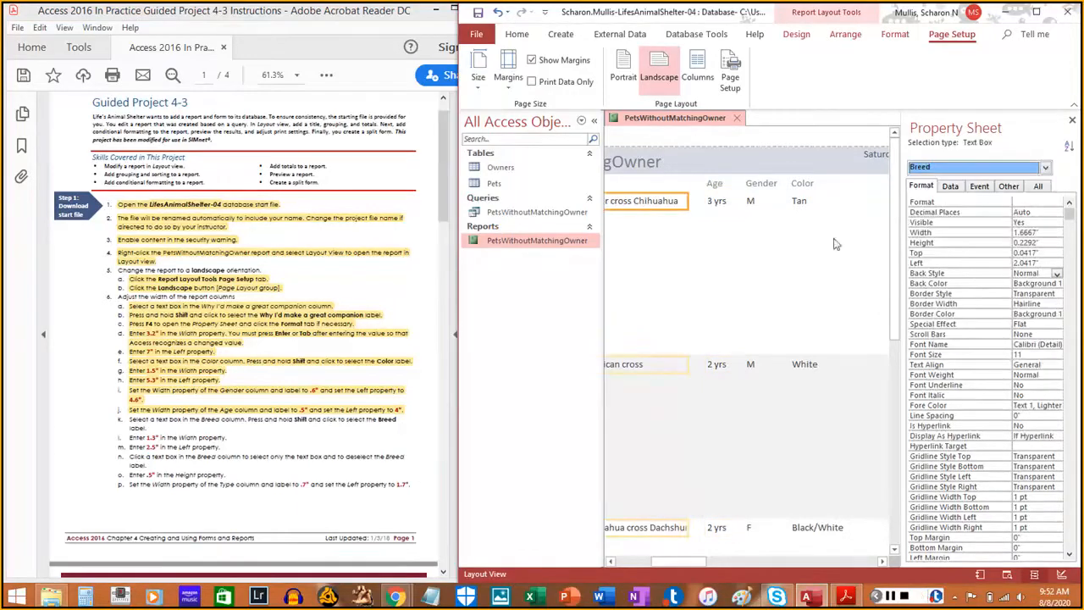
{"action": "left_click", "coordinate": [643, 185], "text": "shift"}
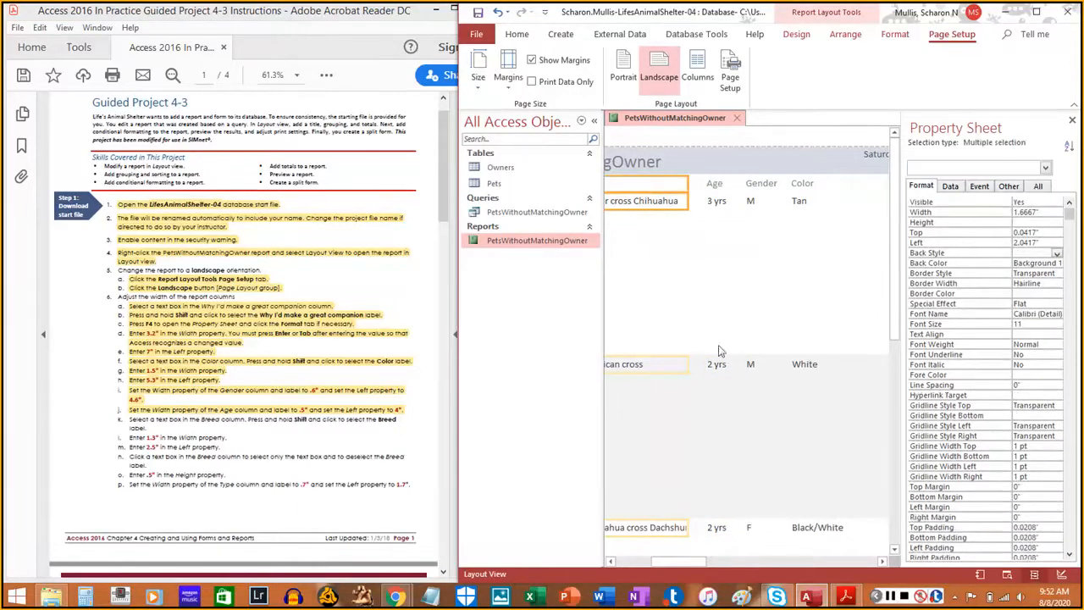
{"action": "left_click_drag", "start_coordinate": [671, 561], "coordinate": [645, 561]}
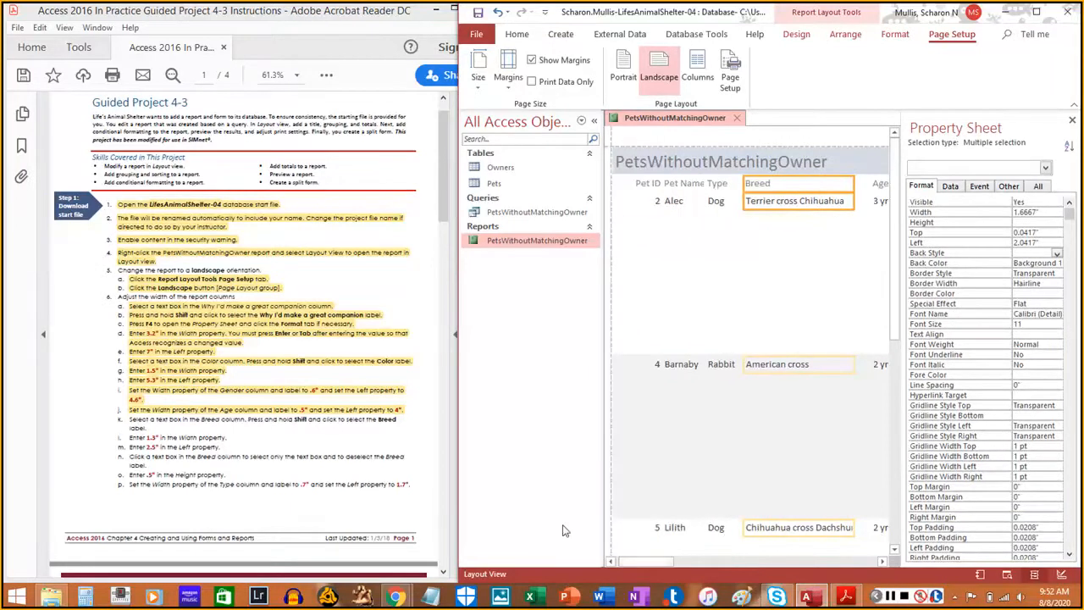
{"action": "left_click_drag", "start_coordinate": [127, 418], "coordinate": [148, 427]}
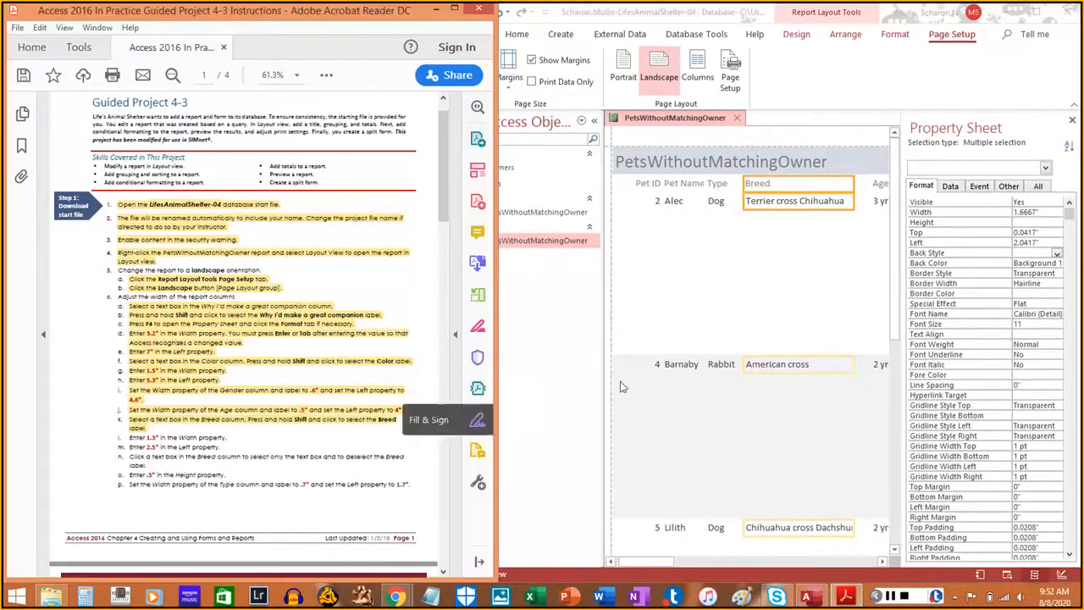
Set the Width property of the selected Breed text box and label to 1.3".
{"action": "left_click", "coordinate": [1031, 212]}
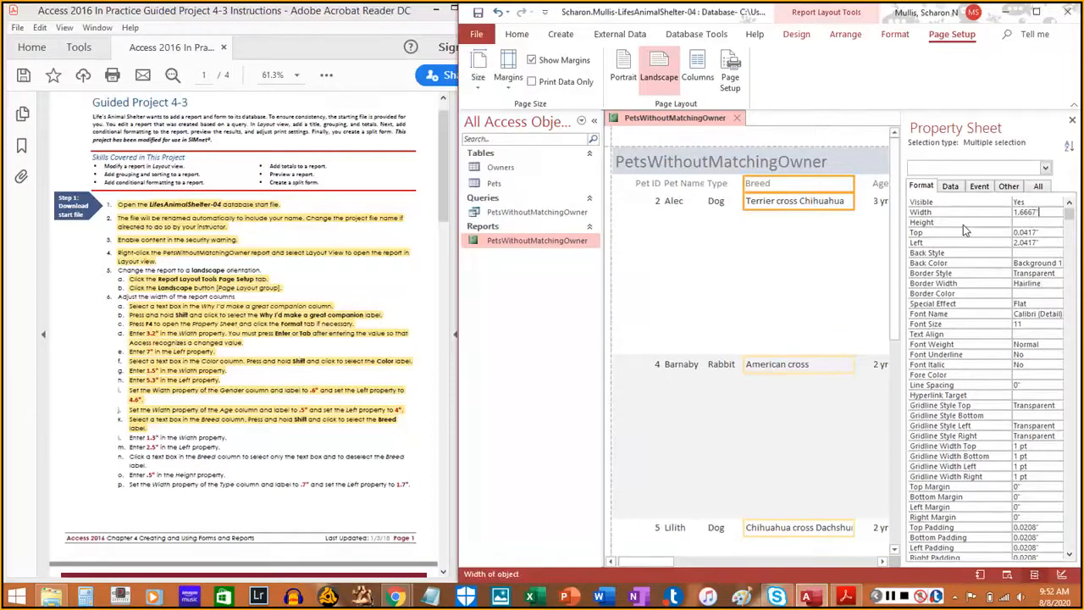
{"action": "key", "text": "Return"}
{"action": "left_click", "coordinate": [999, 212]}
{"action": "type", "text": "1.3"}
{"action": "key", "text": "Return"}
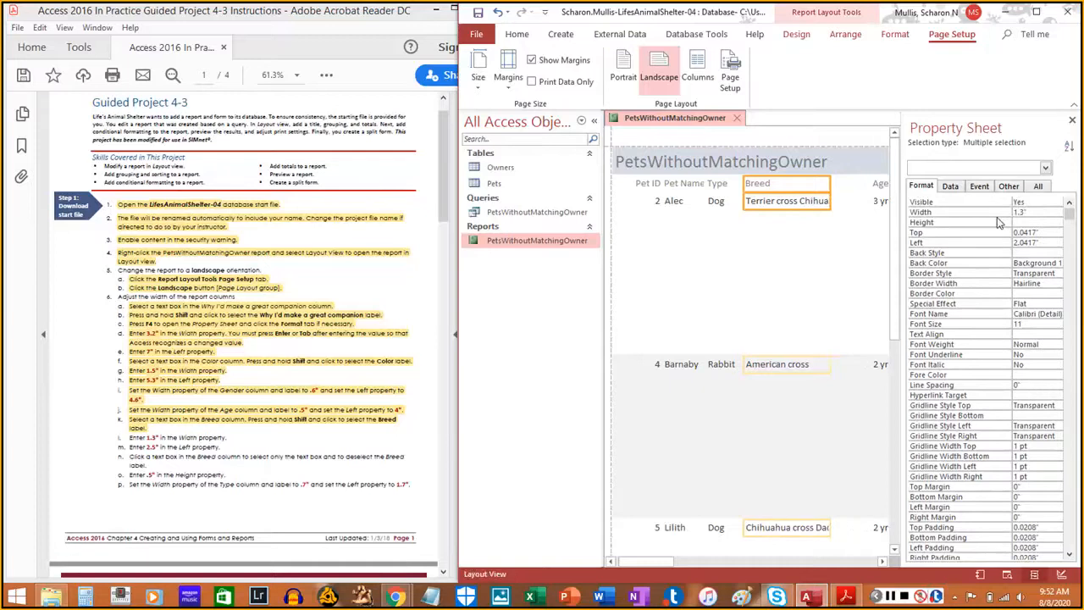
Set the Left property of the Breed text box and label to 2.5" and highlight instructions 6l and 6m in the PDF.
{"action": "left_click", "coordinate": [1042, 243]}
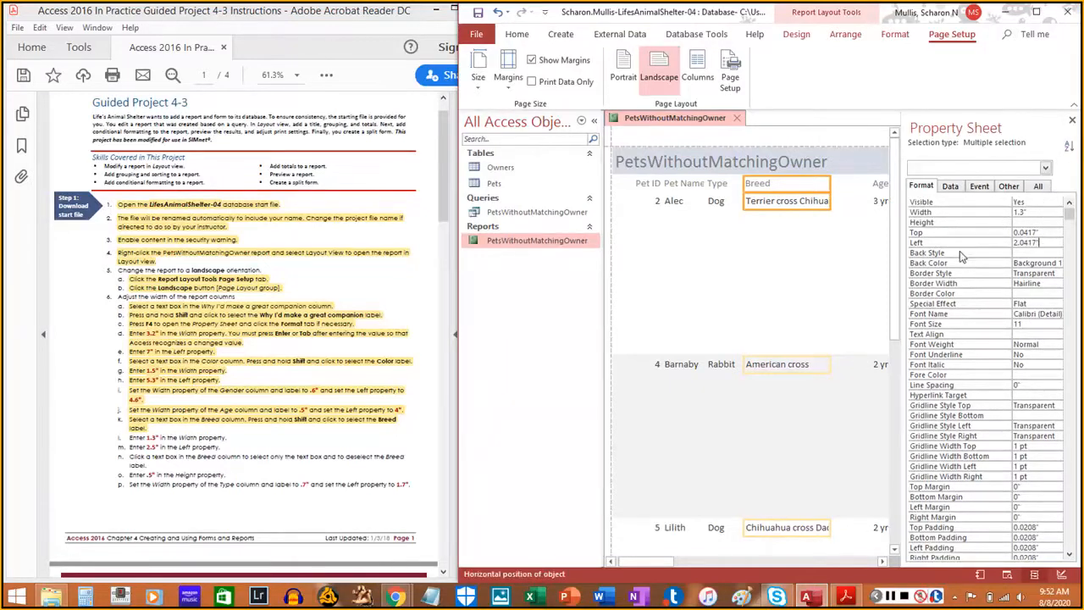
{"action": "key", "text": "BackSpace"}
{"action": "key", "text": "BackSpace"}
{"action": "key", "text": "BackSpace"}
{"action": "key", "text": "BackSpace"}
{"action": "key", "text": "BackSpace"}
{"action": "key", "text": "BackSpace"}
{"action": "type", "text": "2.5"}
{"action": "key", "text": "Return"}
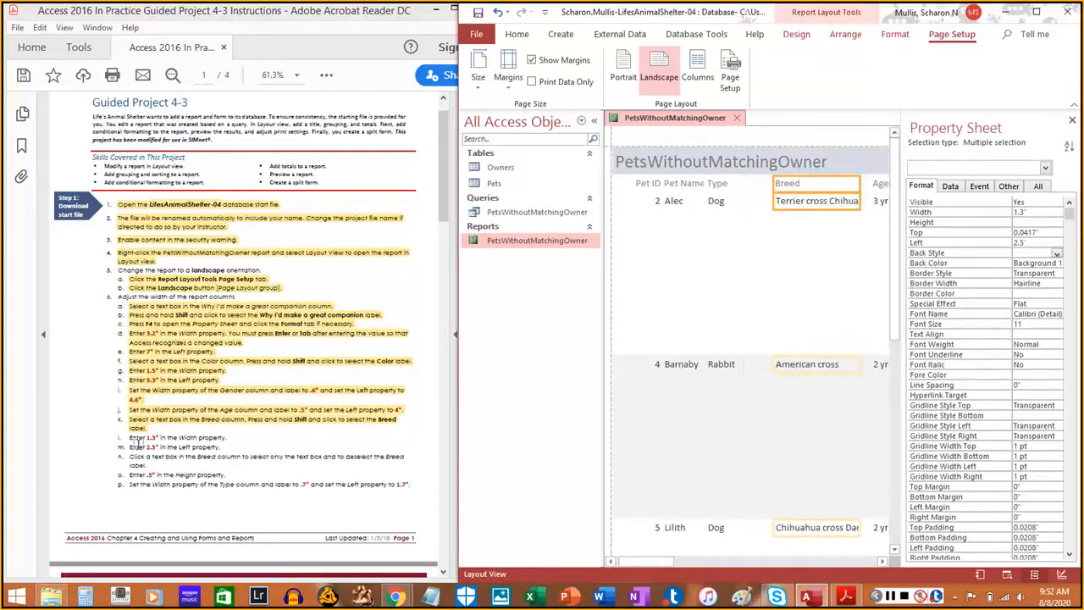
{"action": "left_click_drag", "start_coordinate": [129, 438], "coordinate": [218, 449]}
{"action": "left_click", "coordinate": [205, 499]}
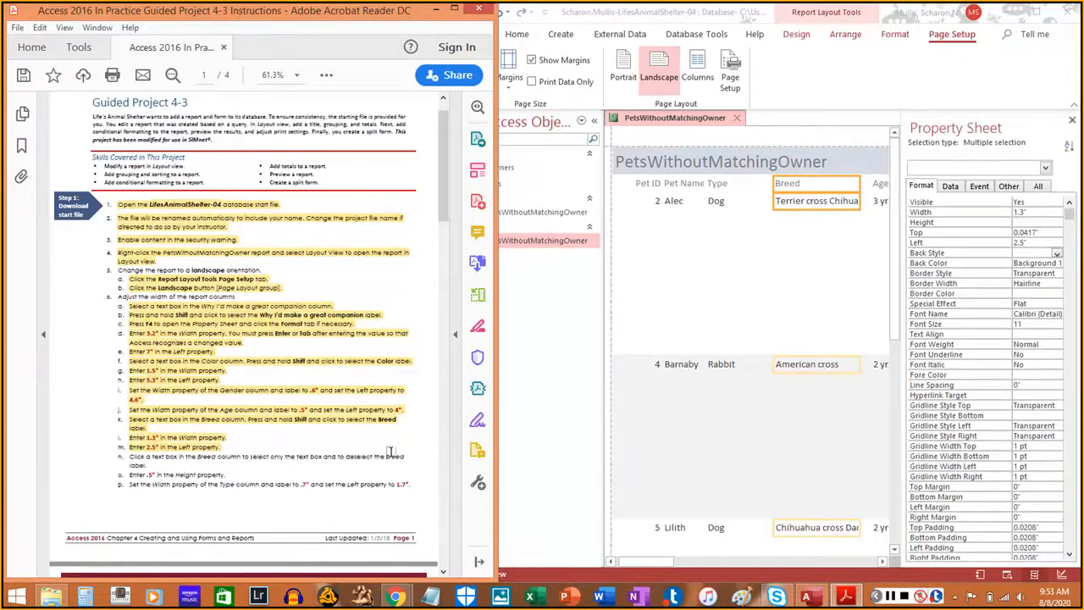
Select only the Breed text box without its label and highlight instruction 6n in the PDF.
{"action": "left_click", "coordinate": [790, 312]}
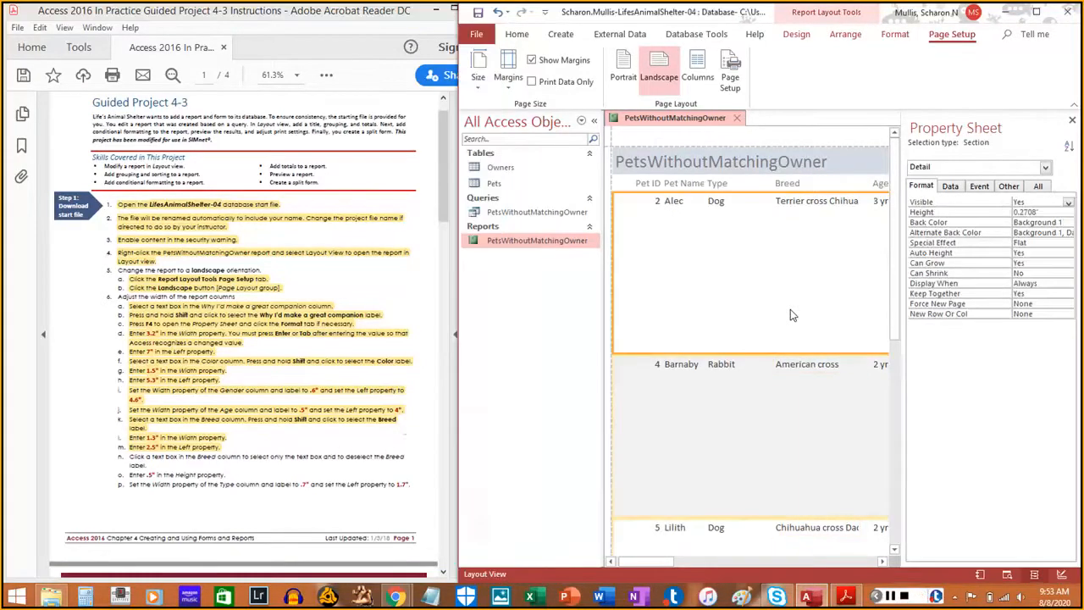
{"action": "left_click", "coordinate": [1046, 168]}
{"action": "scroll", "coordinate": [976, 239], "scroll_direction": "up", "scroll_amount": 2}
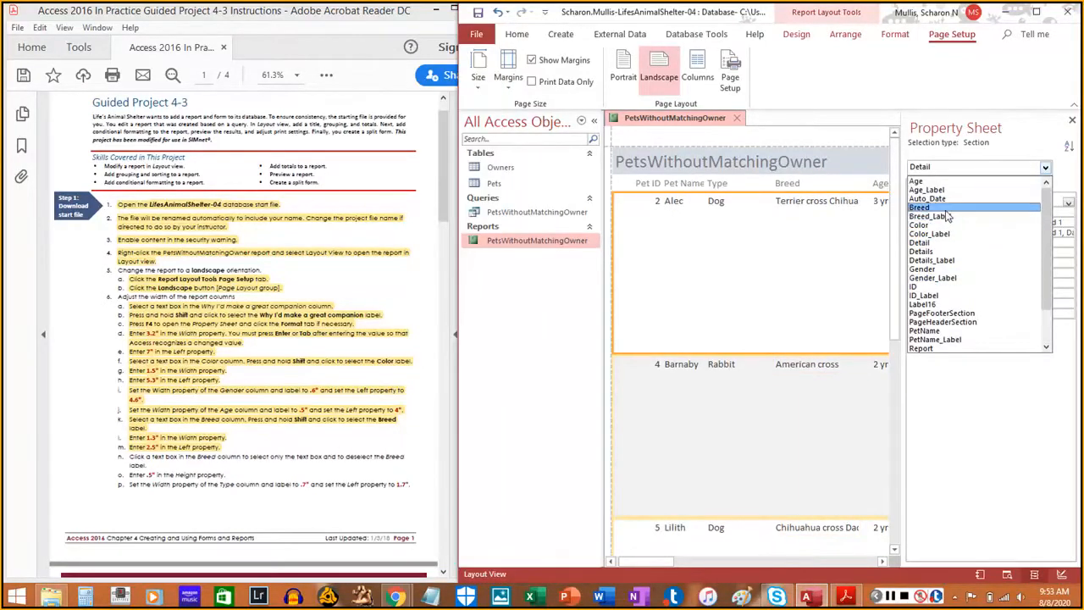
{"action": "left_click", "coordinate": [942, 210]}
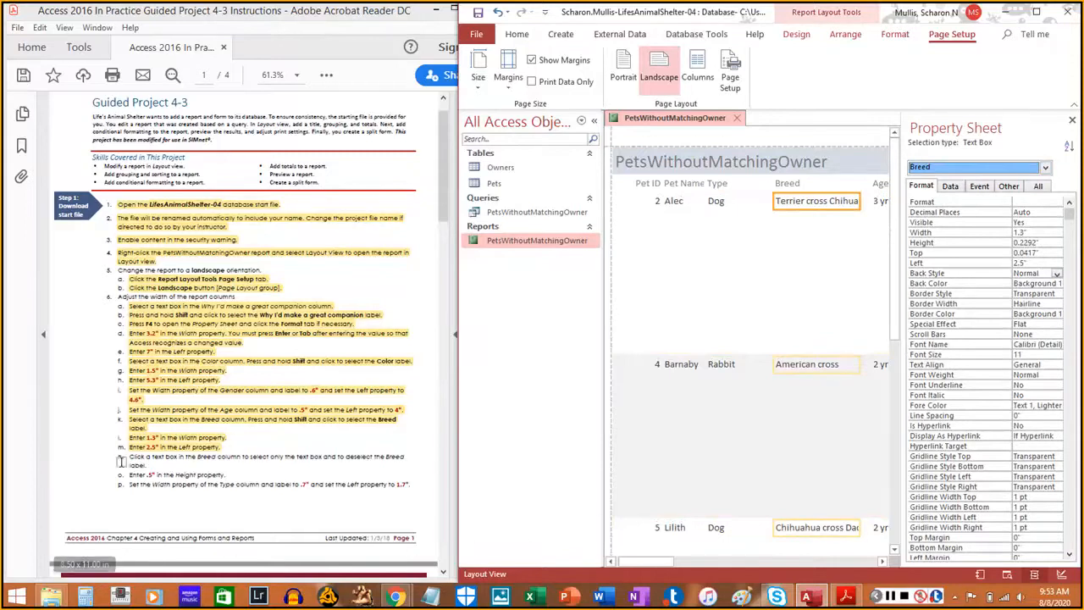
{"action": "left_click_drag", "start_coordinate": [129, 457], "coordinate": [148, 467]}
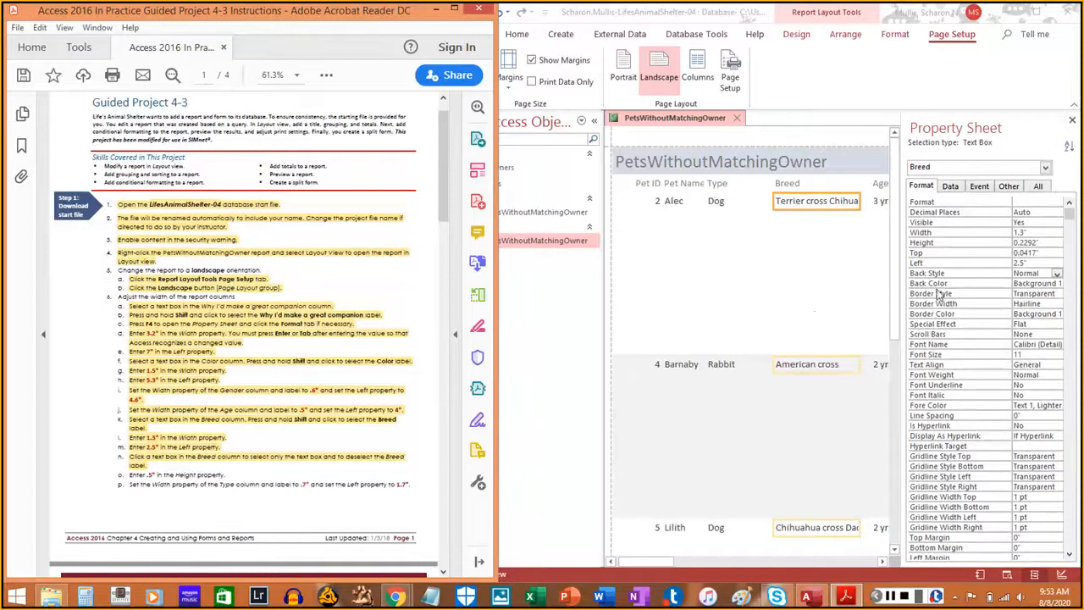
Set the Height property of the Breed text box to .5" and highlight instruction 6o in the PDF.
{"action": "left_click", "coordinate": [1054, 243]}
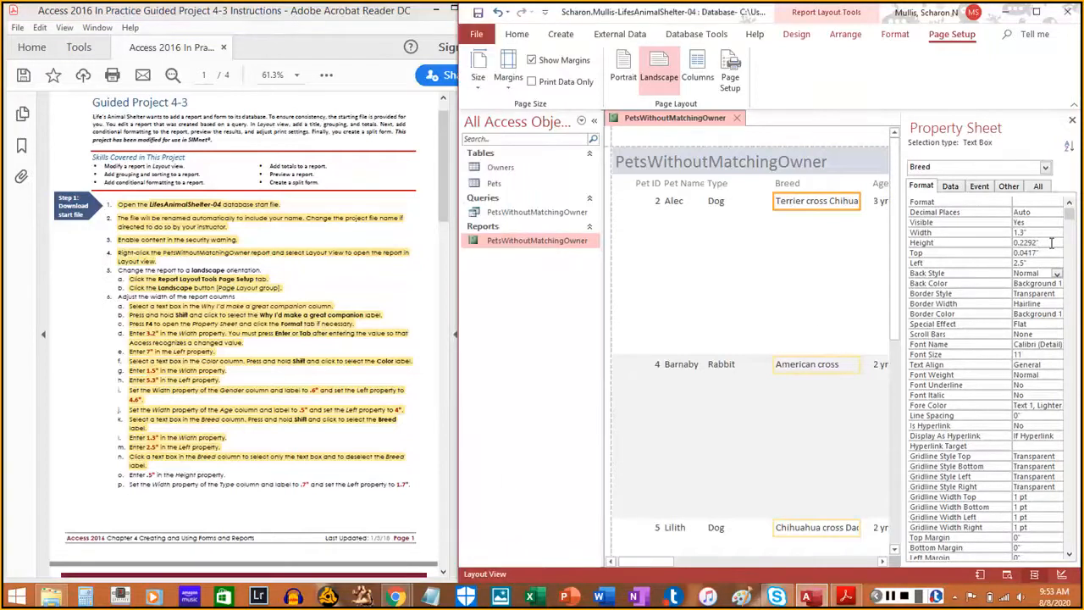
{"action": "left_click", "coordinate": [1044, 243]}
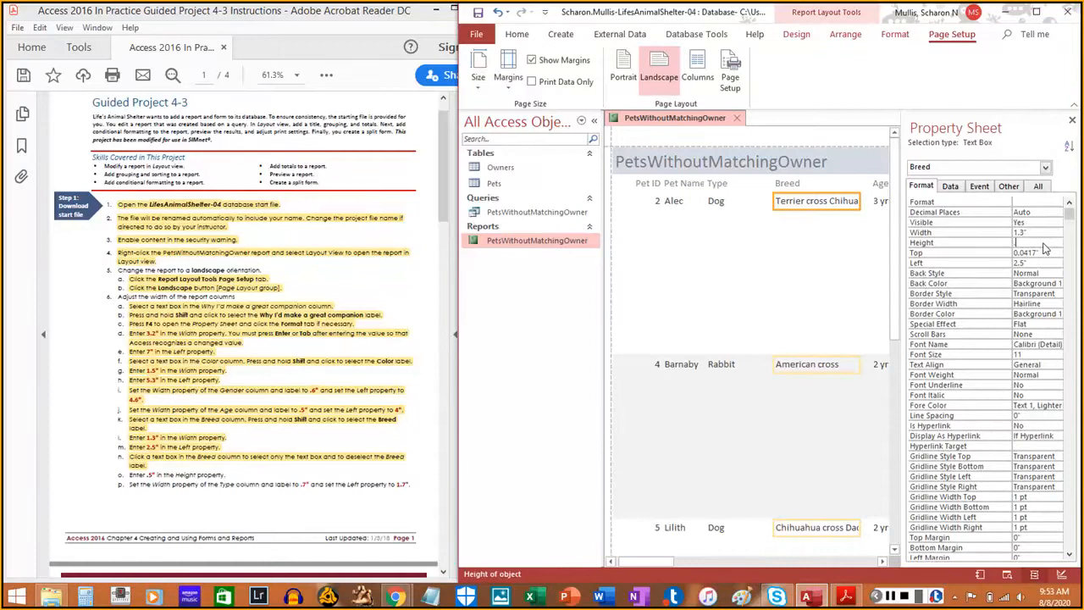
{"action": "type", "text": ".5"}
{"action": "key", "text": "Return"}
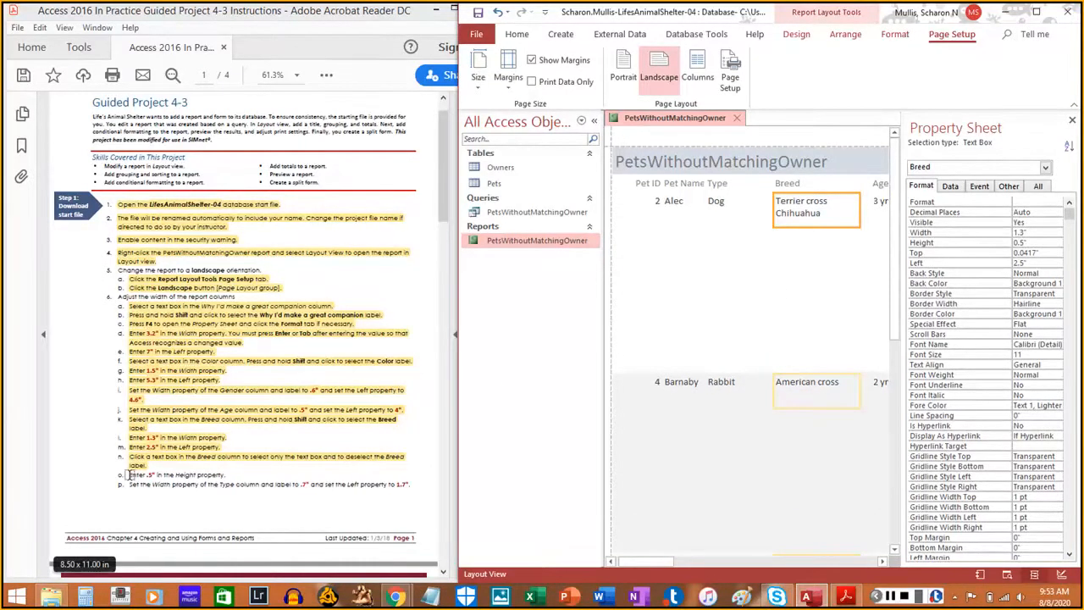
{"action": "left_click_drag", "start_coordinate": [129, 475], "coordinate": [218, 477]}
{"action": "left_click", "coordinate": [223, 476]}
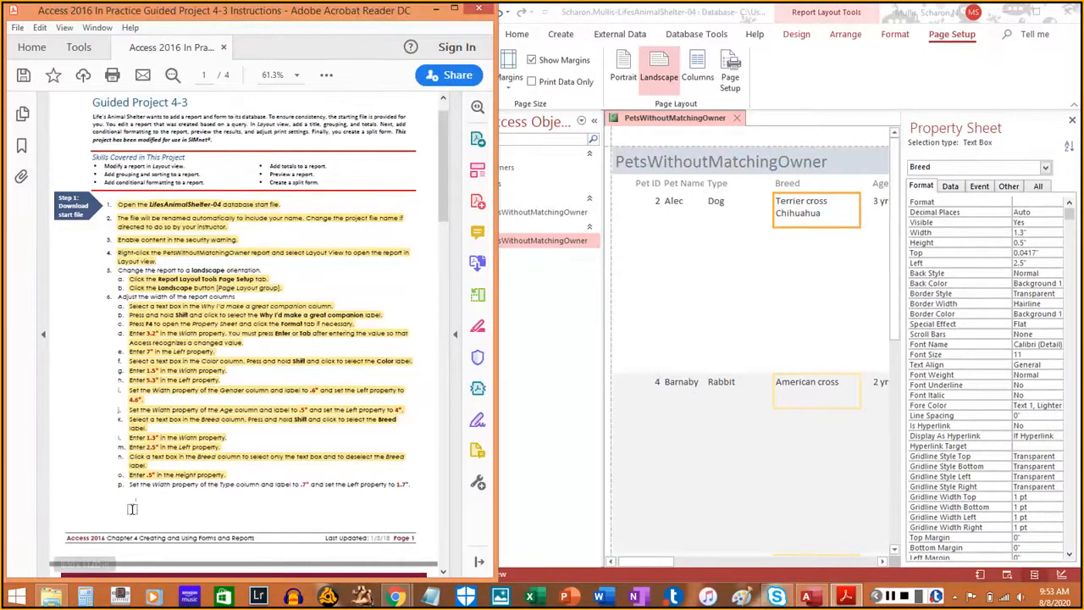
Select the Type text box together with its label and set their Width property to .7".
{"action": "scroll", "coordinate": [149, 494], "scroll_direction": "down", "scroll_amount": 3}
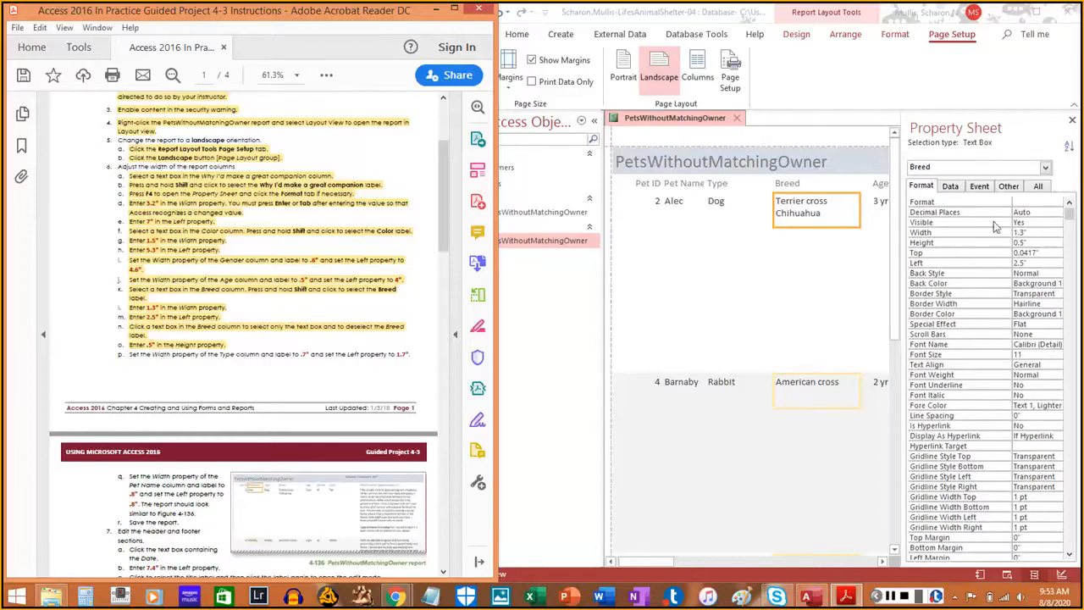
{"action": "left_click", "coordinate": [1048, 172]}
{"action": "left_click", "coordinate": [1047, 169]}
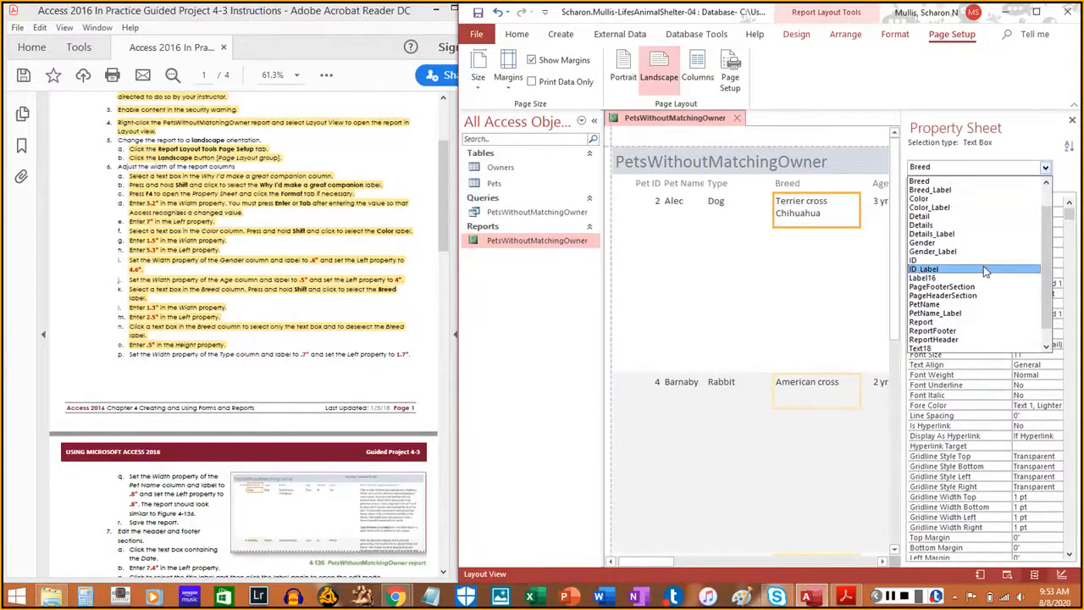
{"action": "scroll", "coordinate": [985, 270], "scroll_direction": "down", "scroll_amount": 1}
{"action": "left_click", "coordinate": [934, 348]}
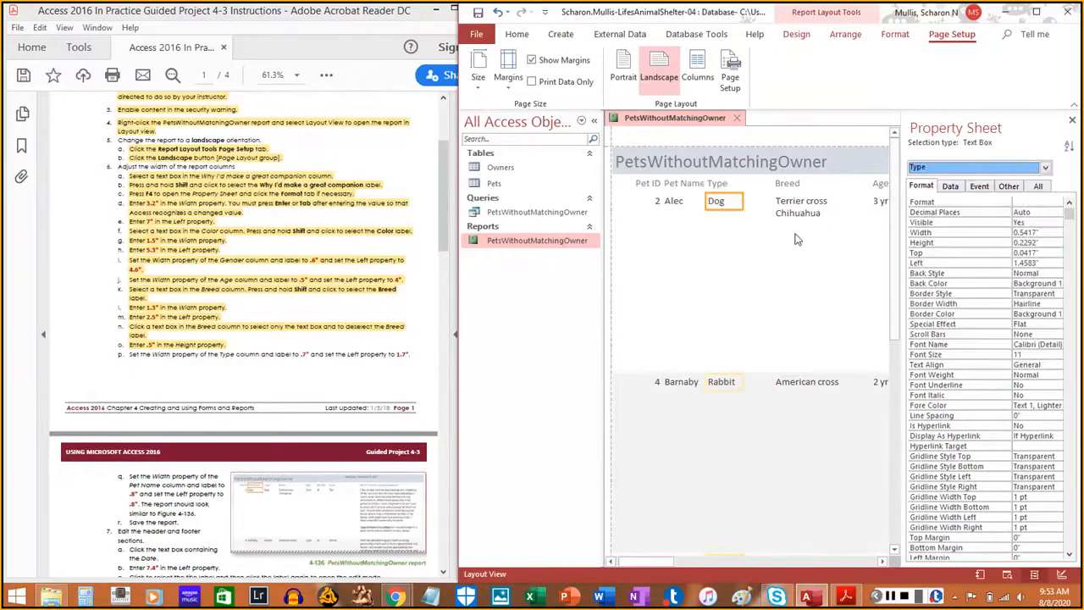
{"action": "left_click", "coordinate": [733, 186], "text": "shift"}
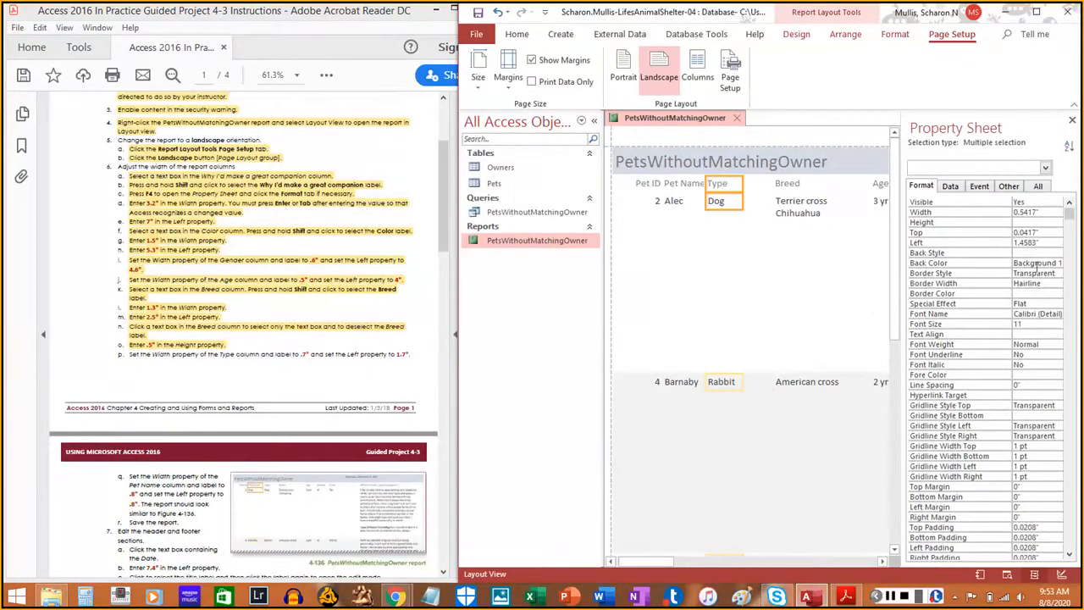
{"action": "left_click", "coordinate": [1046, 212]}
{"action": "type", "text": "7"}
{"action": "key", "text": "Return"}
Set the Left property of the Type text box and label to 1.7" and highlight instruction 6p in the PDF.
{"action": "left_click", "coordinate": [1045, 242]}
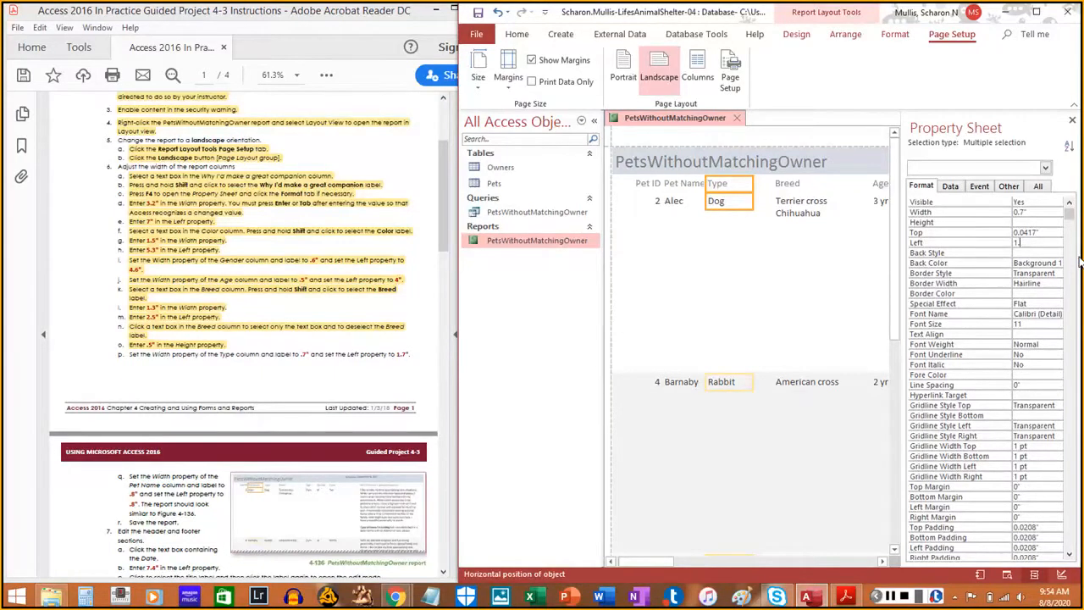
{"action": "type", "text": "1.7"}
{"action": "key", "text": "Return"}
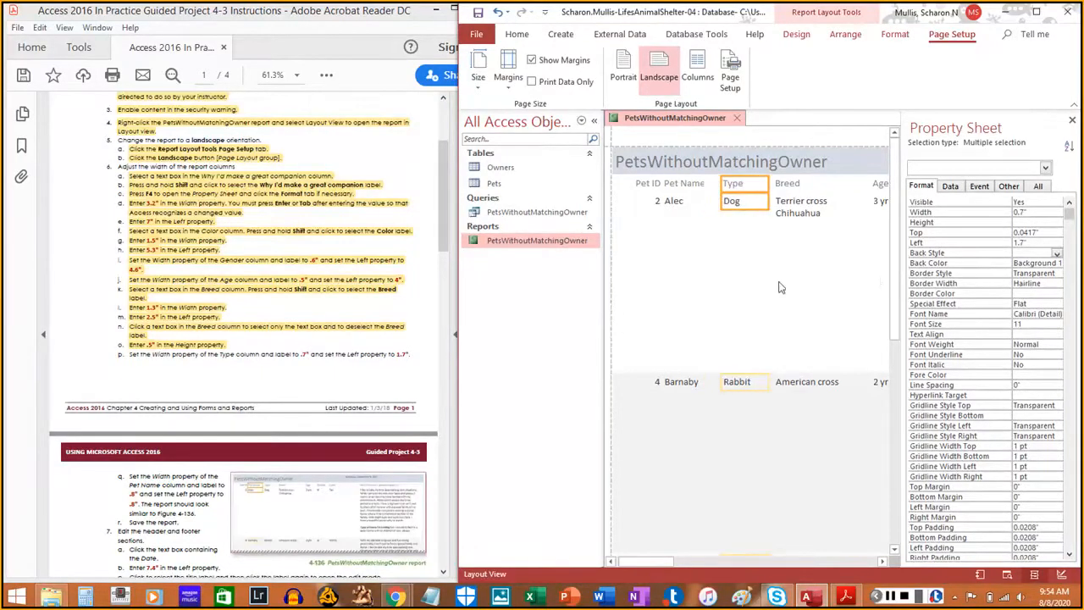
{"action": "left_click_drag", "start_coordinate": [121, 357], "coordinate": [411, 349]}
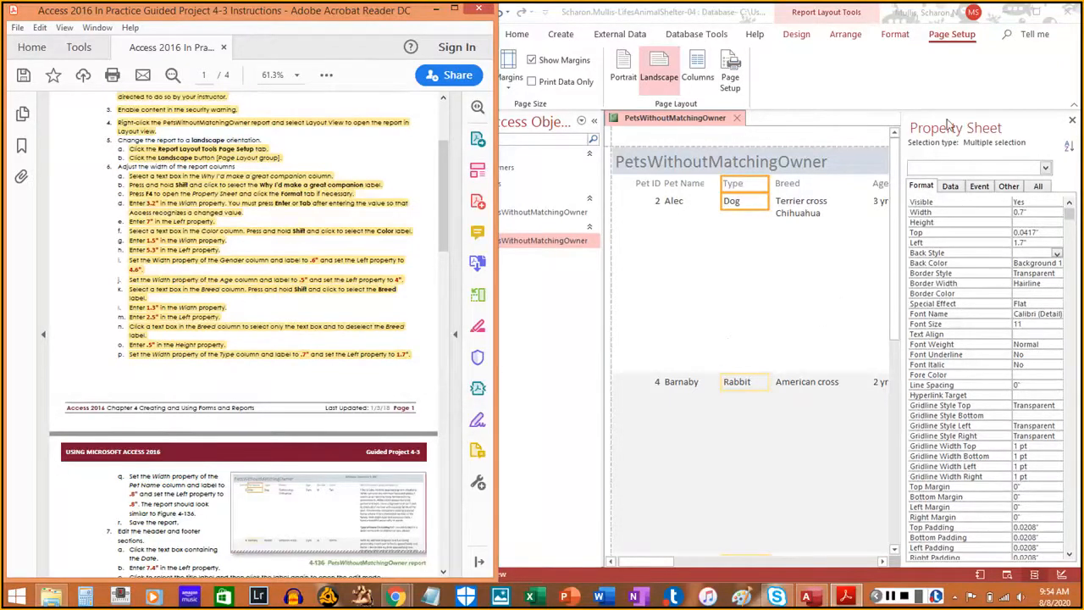
{"action": "left_click", "coordinate": [943, 88]}
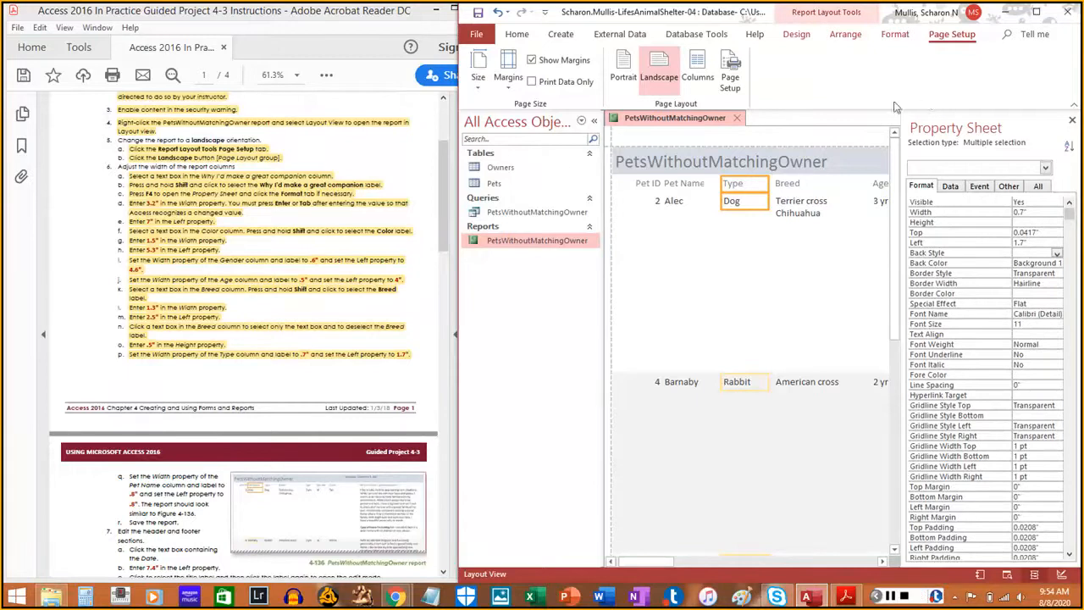
Select the Pet Name text box together with its label and set their Width property to .8".
{"action": "left_click", "coordinate": [174, 366]}
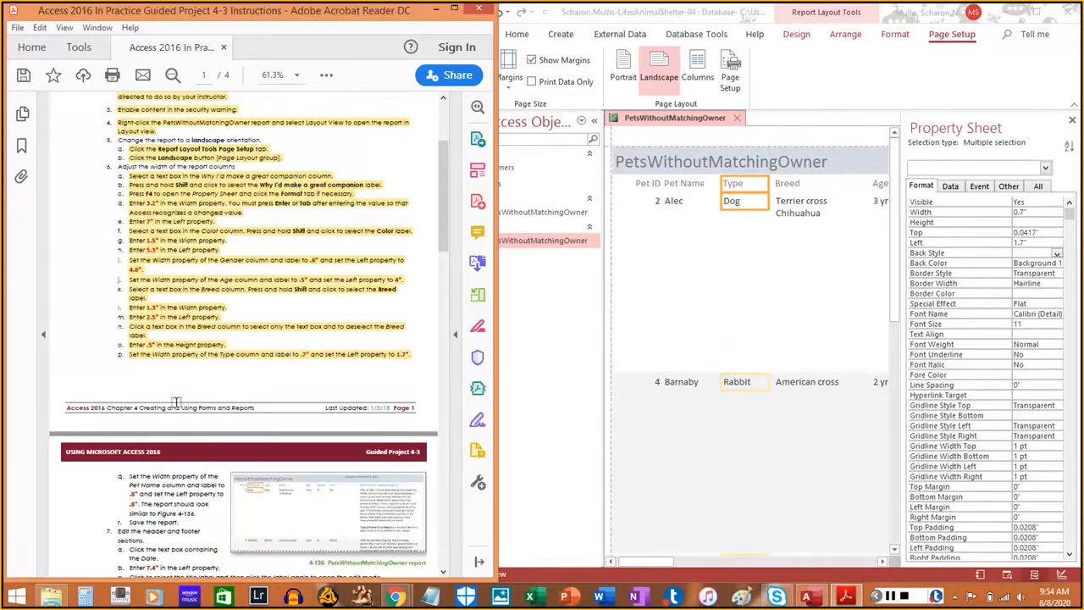
{"action": "scroll", "coordinate": [175, 381], "scroll_direction": "down", "scroll_amount": 5}
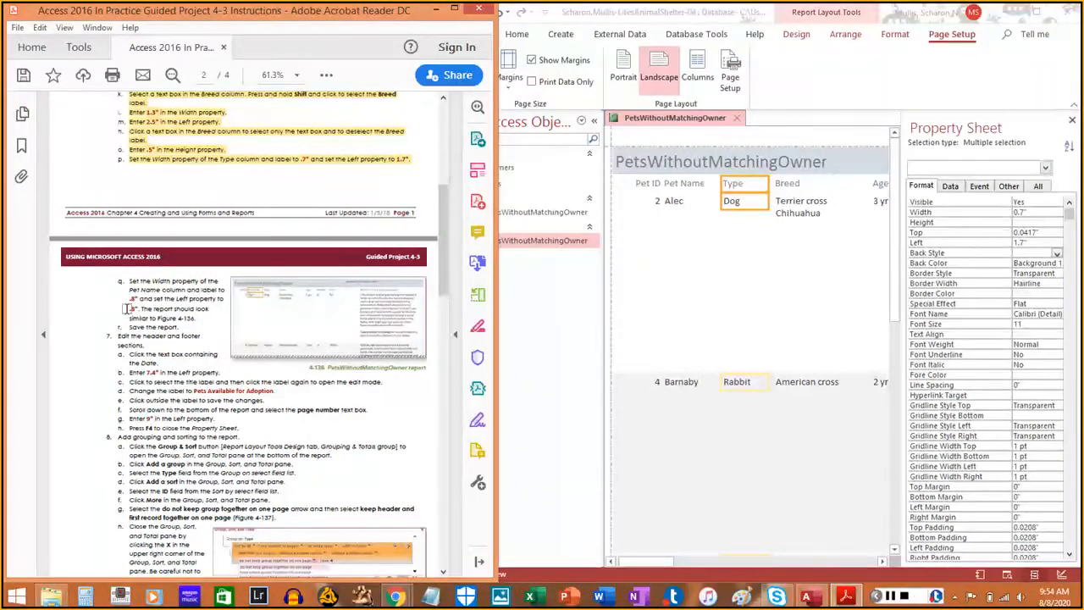
{"action": "left_click", "coordinate": [671, 200]}
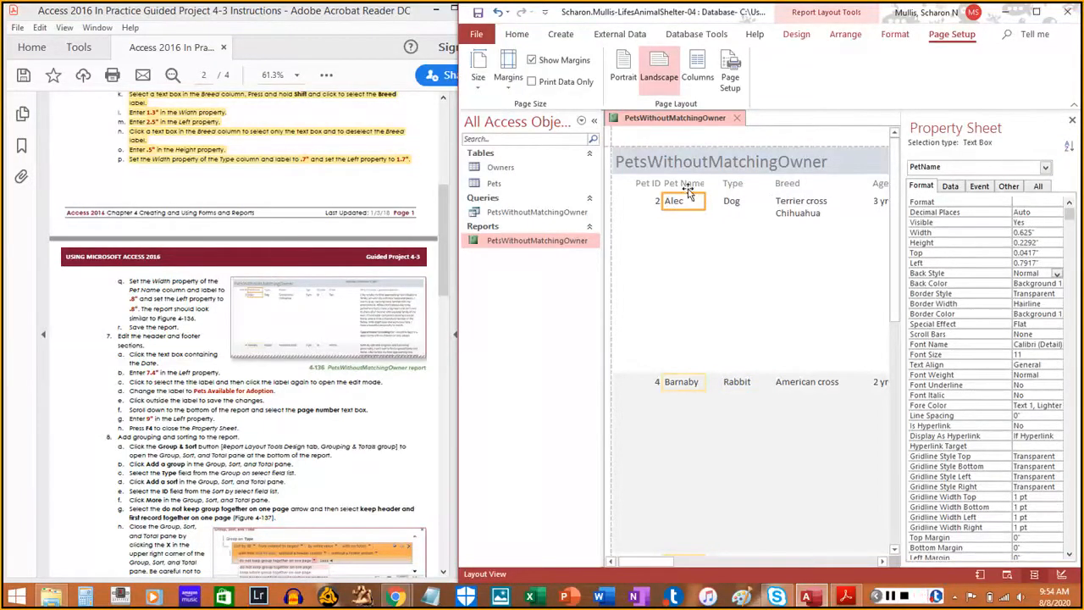
{"action": "left_click", "coordinate": [684, 184], "text": "shift"}
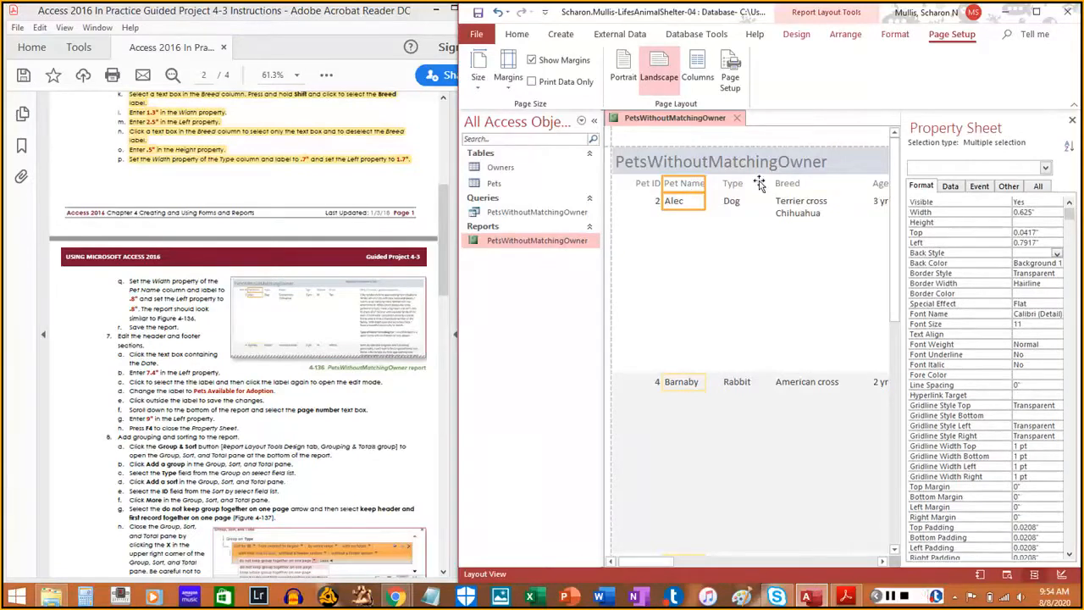
{"action": "left_click", "coordinate": [1044, 213]}
{"action": "key", "text": "BackSpace"}
{"action": "key", "text": "Return"}
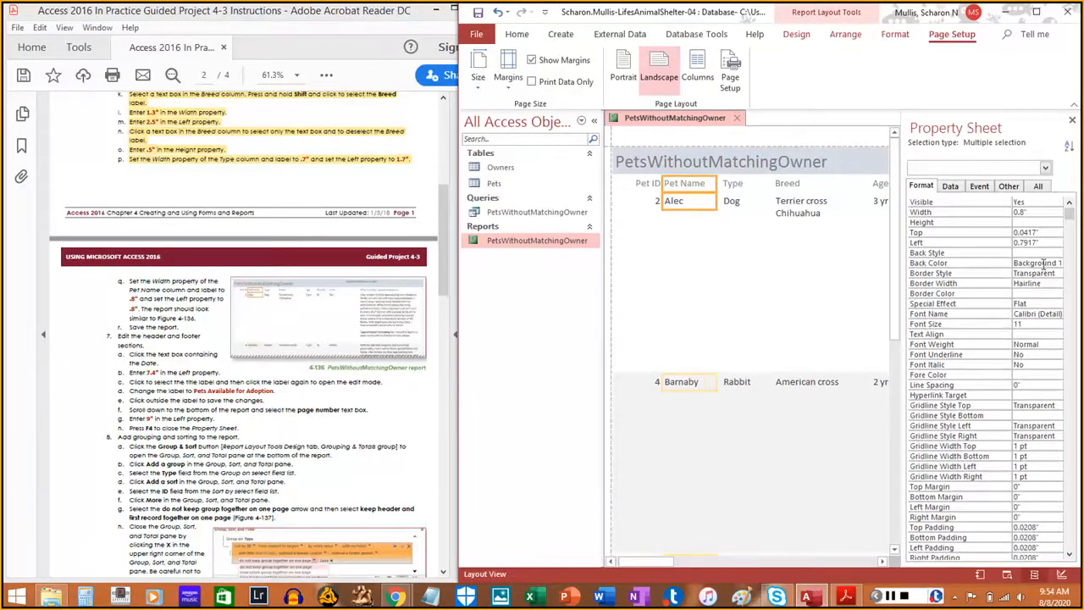
Set the Left property of the Pet Name text box and label to .8" and highlight the first sentence of instruction 6q in the PDF.
{"action": "left_click", "coordinate": [1049, 242]}
{"action": "key", "text": "BackSpace"}
{"action": "key", "text": "BackSpace"}
{"action": "key", "text": "BackSpace"}
{"action": "key", "text": "BackSpace"}
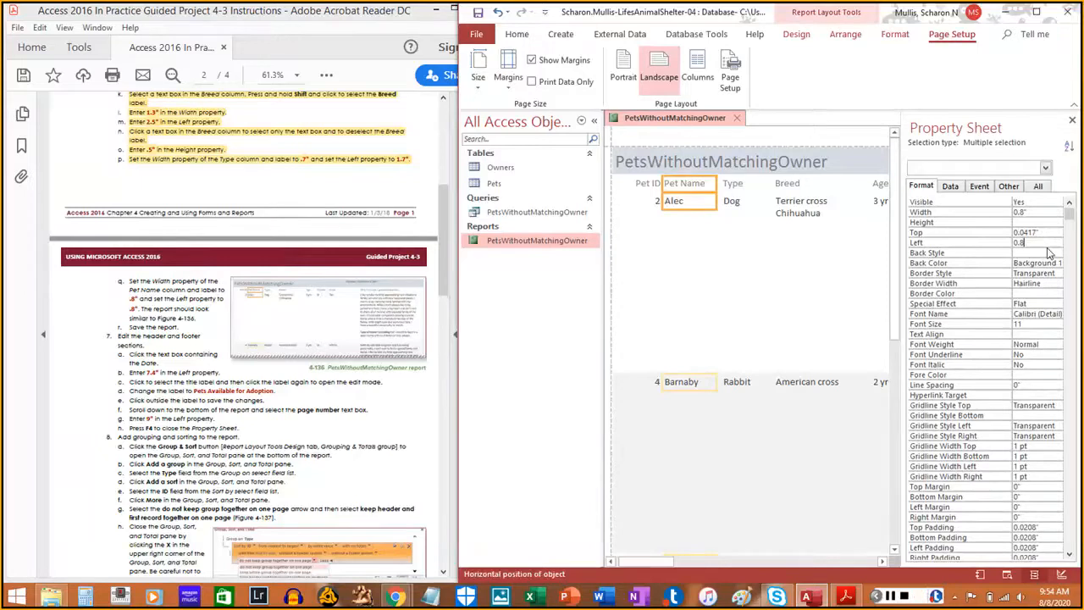
{"action": "key", "text": "Return"}
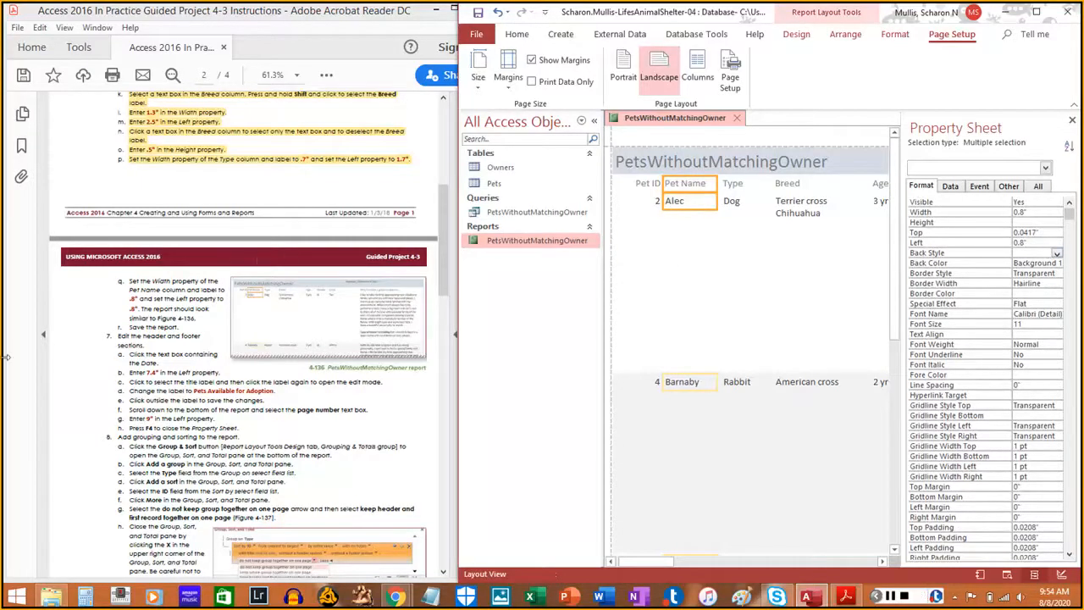
{"action": "left_click", "coordinate": [132, 282]}
{"action": "left_click_drag", "start_coordinate": [131, 282], "coordinate": [140, 307]}
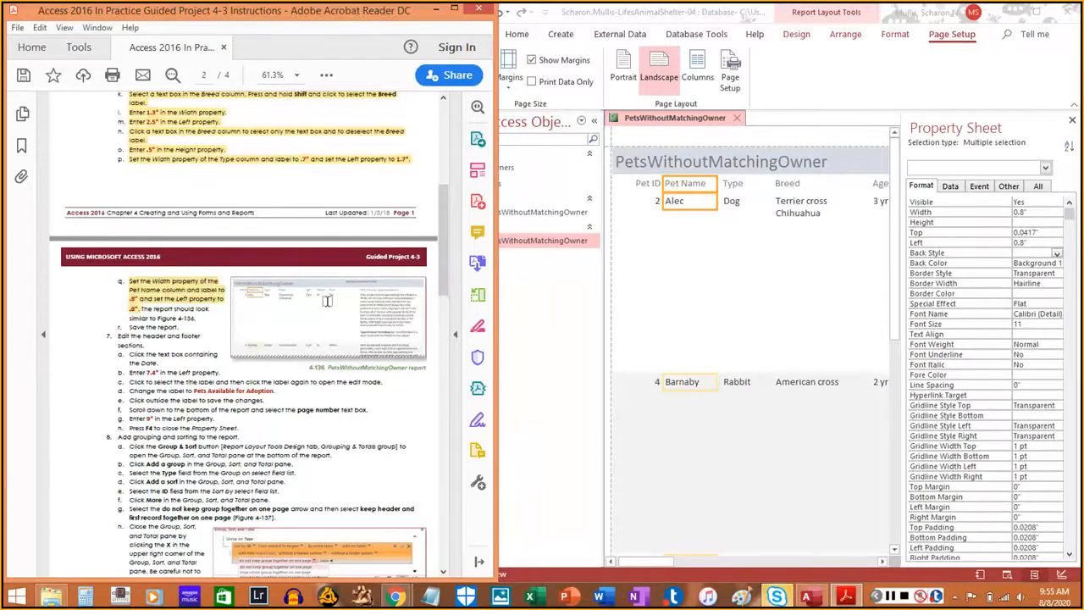
Close the Property Sheet and check the report's column layout across the page against Figure 4-136.
{"action": "left_click", "coordinate": [1071, 123]}
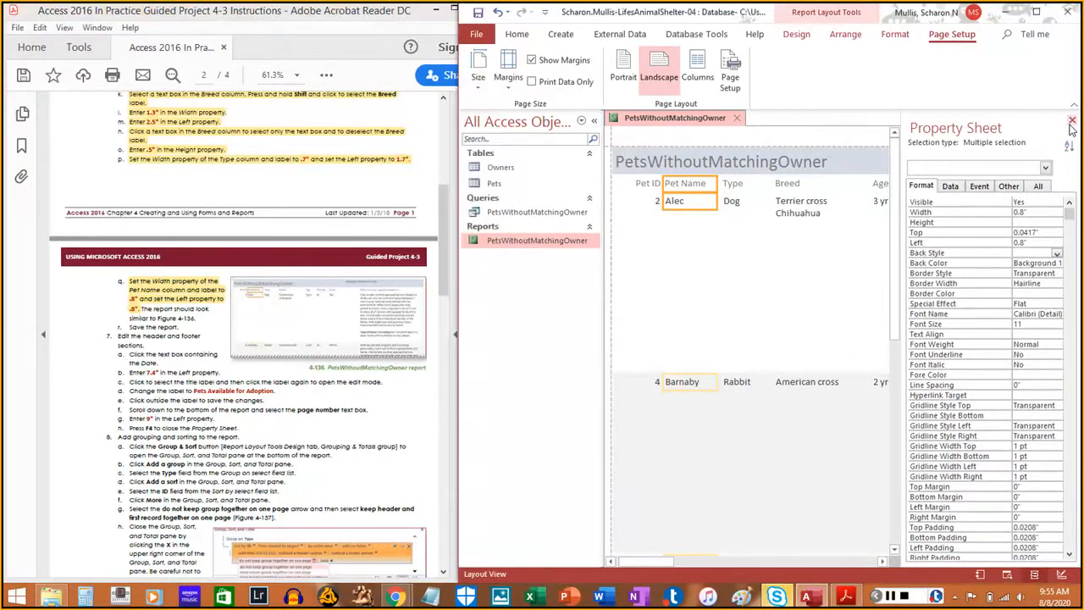
{"action": "left_click", "coordinate": [1071, 123]}
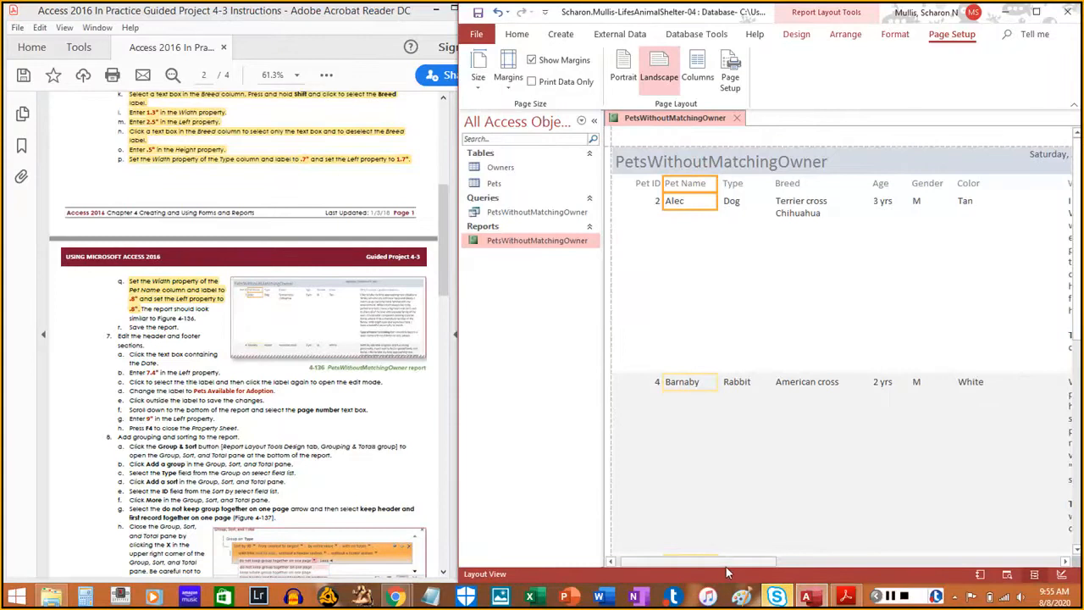
{"action": "left_click_drag", "start_coordinate": [726, 565], "coordinate": [854, 558]}
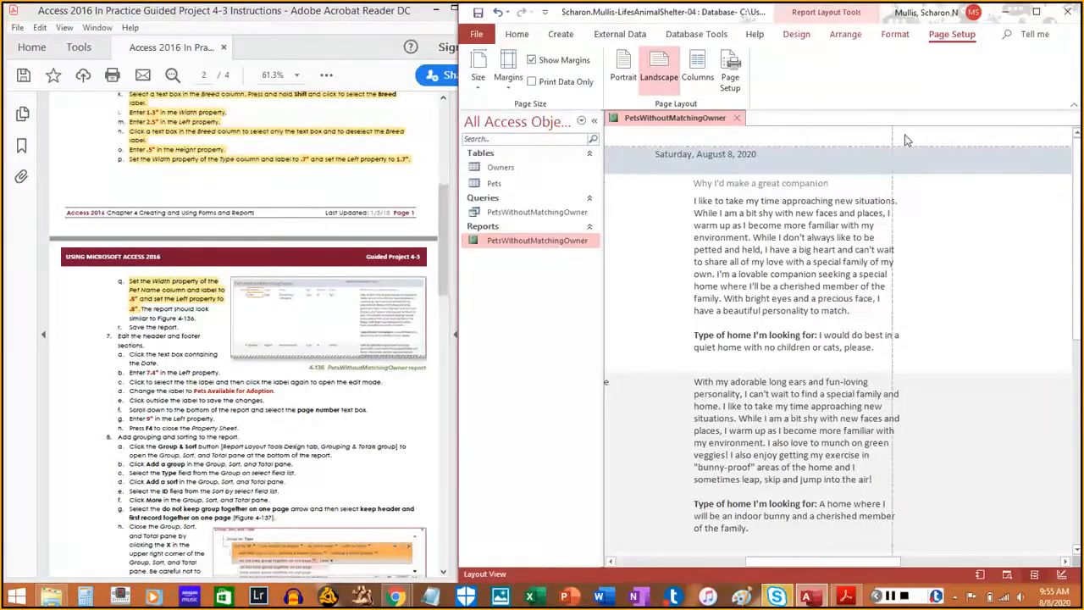
{"action": "left_click", "coordinate": [893, 274]}
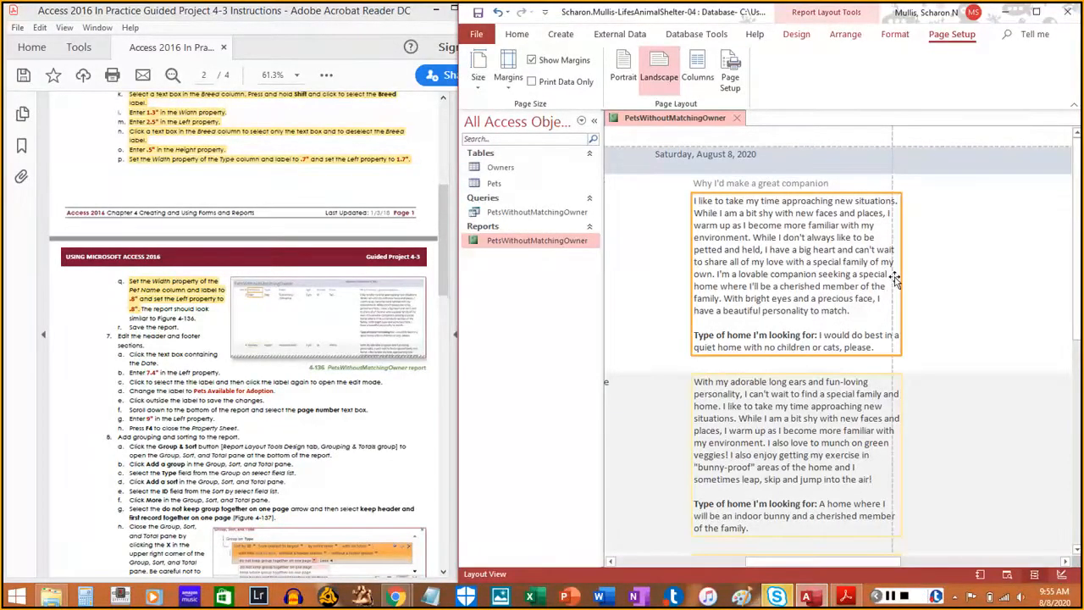
{"action": "left_click", "coordinate": [872, 149]}
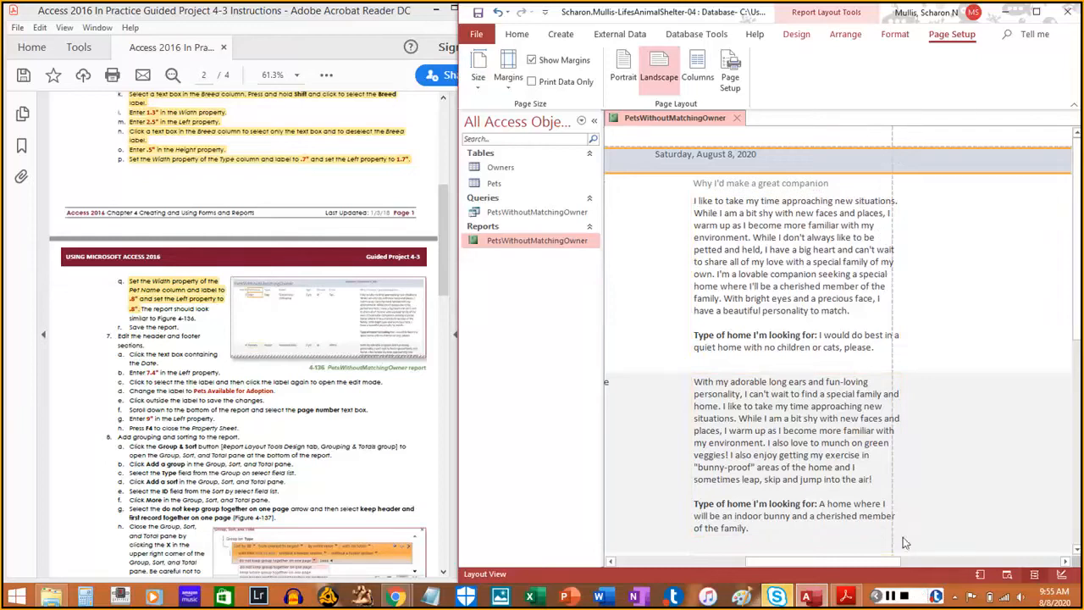
{"action": "left_click_drag", "start_coordinate": [860, 564], "coordinate": [857, 563]}
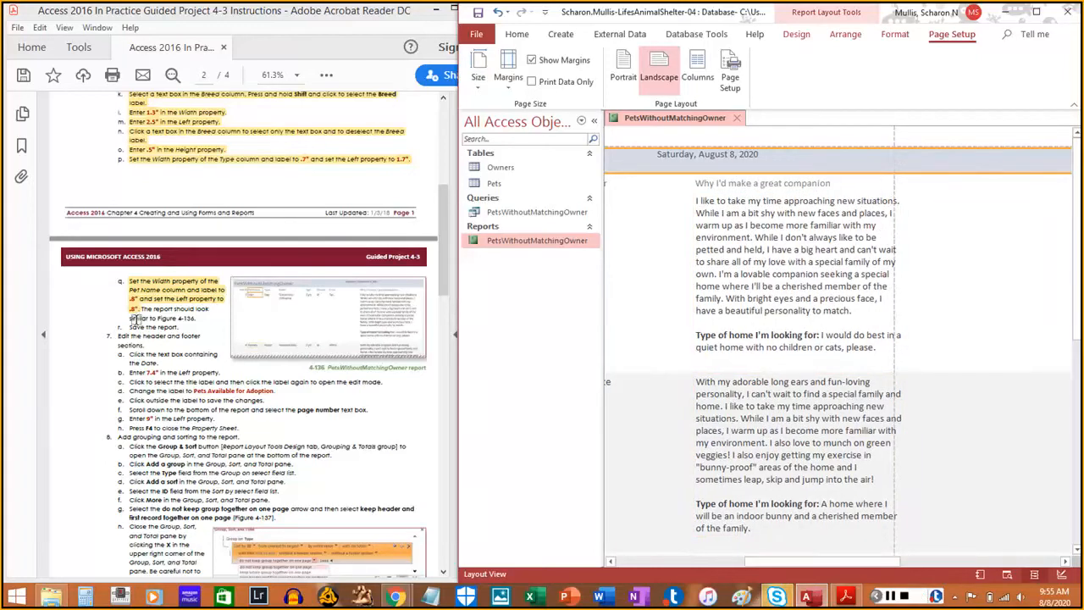
Highlight the rest of instruction 6q and instruction 6r in the PDF.
{"action": "mouse_move", "coordinate": [197, 319]}
{"action": "left_mouse_down"}
{"action": "mouse_move", "coordinate": [142, 310]}
{"action": "mouse_move", "coordinate": [179, 330]}
{"action": "mouse_move", "coordinate": [199, 325]}
{"action": "left_mouse_up"}
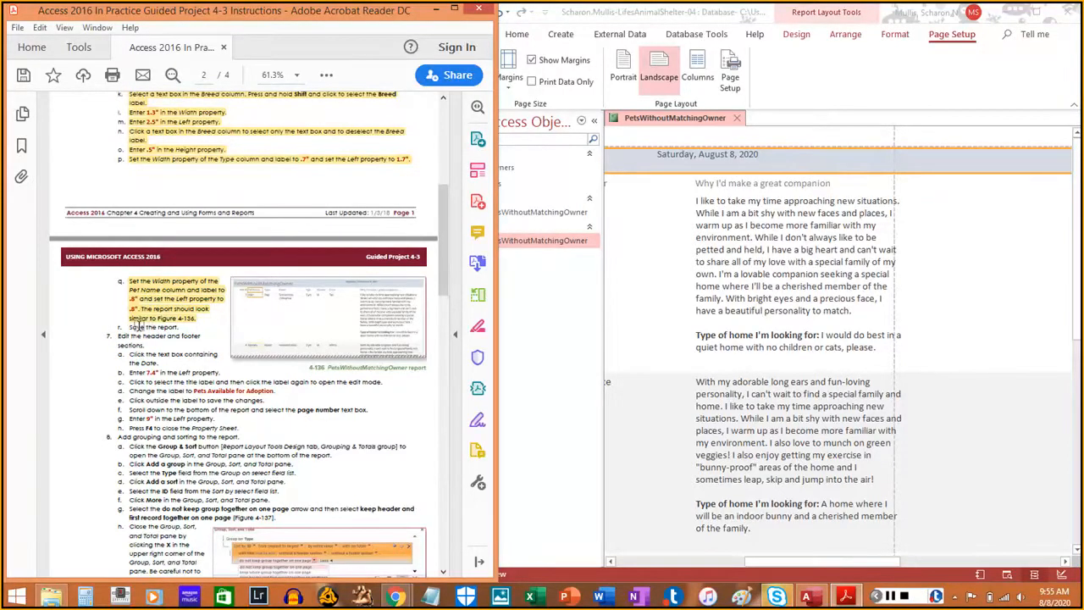
{"action": "left_click_drag", "start_coordinate": [128, 327], "coordinate": [174, 327]}
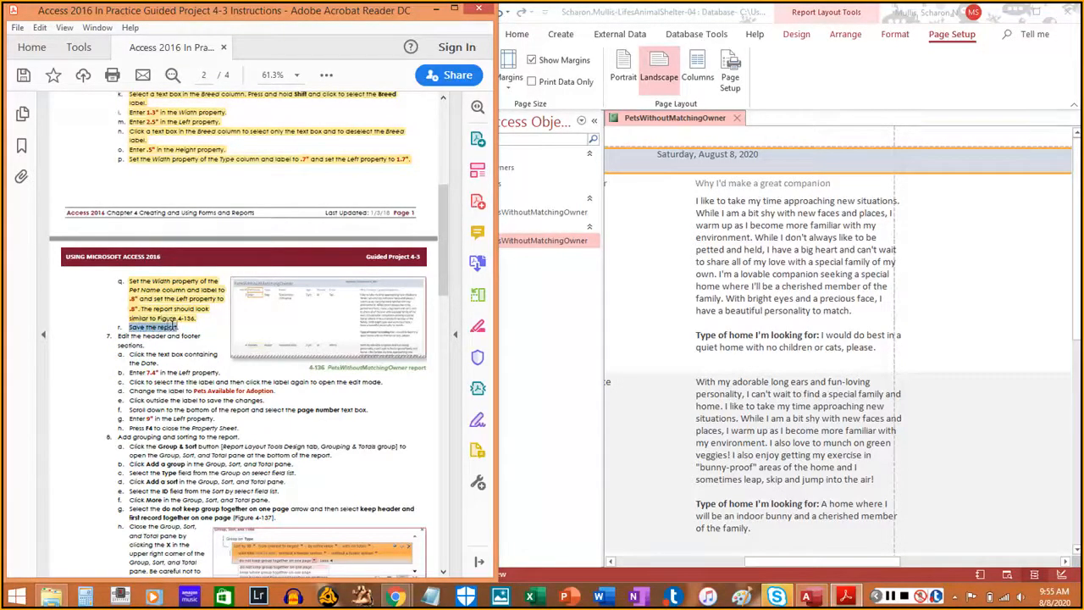
{"action": "left_click", "coordinate": [939, 102]}
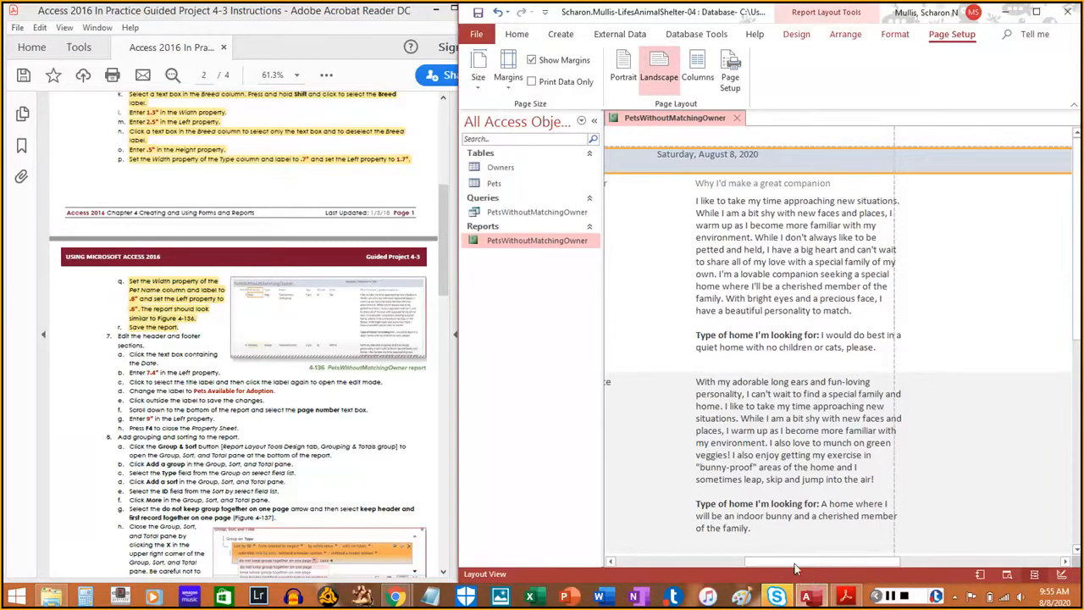
{"action": "left_click_drag", "start_coordinate": [796, 562], "coordinate": [639, 562]}
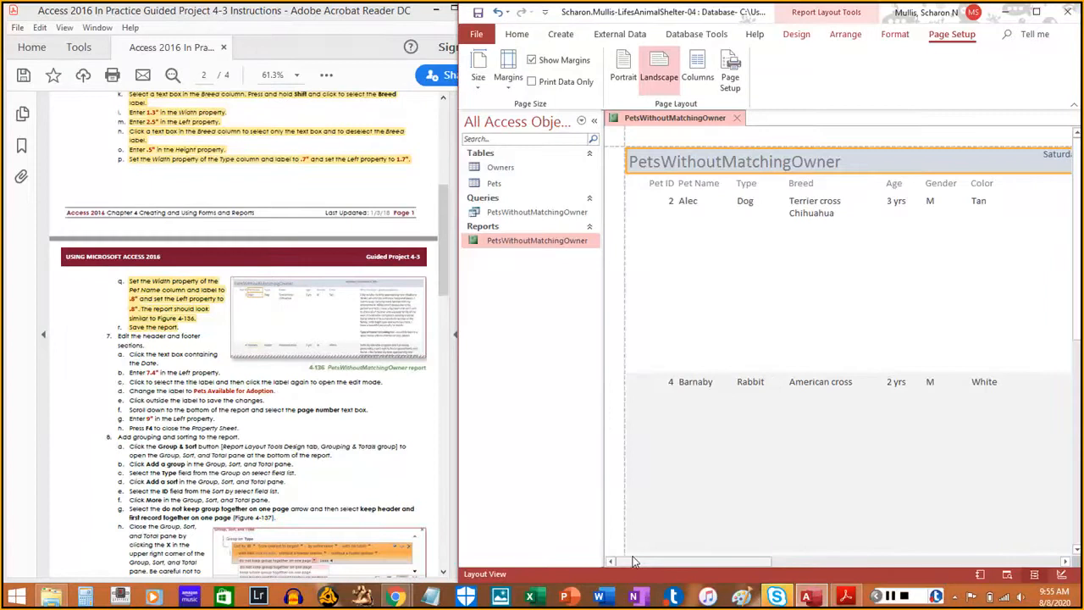
Select the date text box in the report header, open its Property Sheet, and highlight instruction 7a in the PDF.
{"action": "left_click", "coordinate": [138, 350]}
{"action": "scroll", "coordinate": [142, 359], "scroll_direction": "down", "scroll_amount": 3}
{"action": "scroll", "coordinate": [142, 360], "scroll_direction": "down", "scroll_amount": 2}
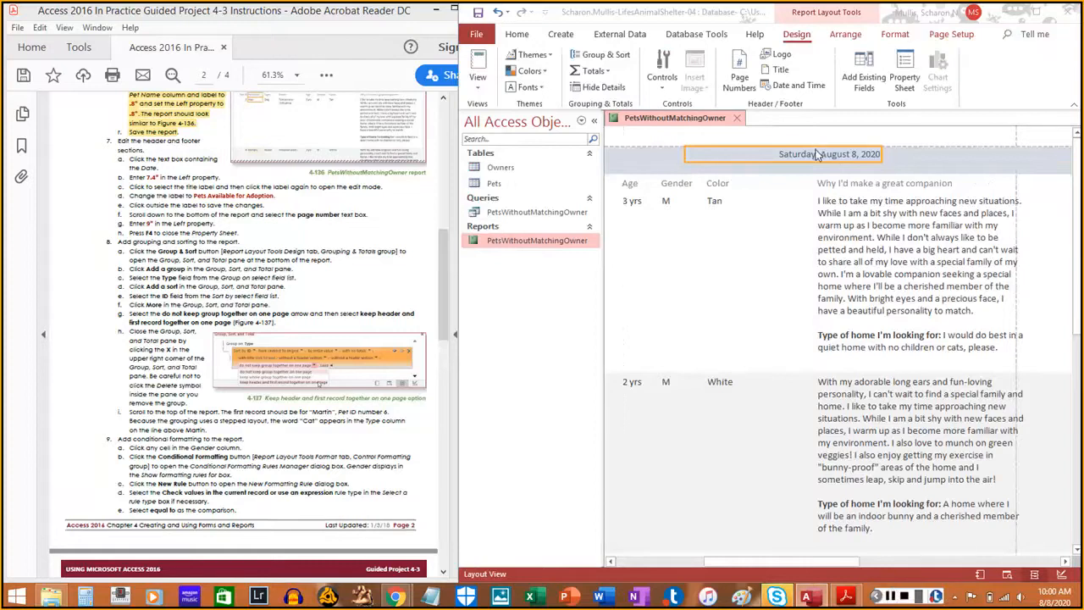
{"action": "left_click", "coordinate": [818, 155]}
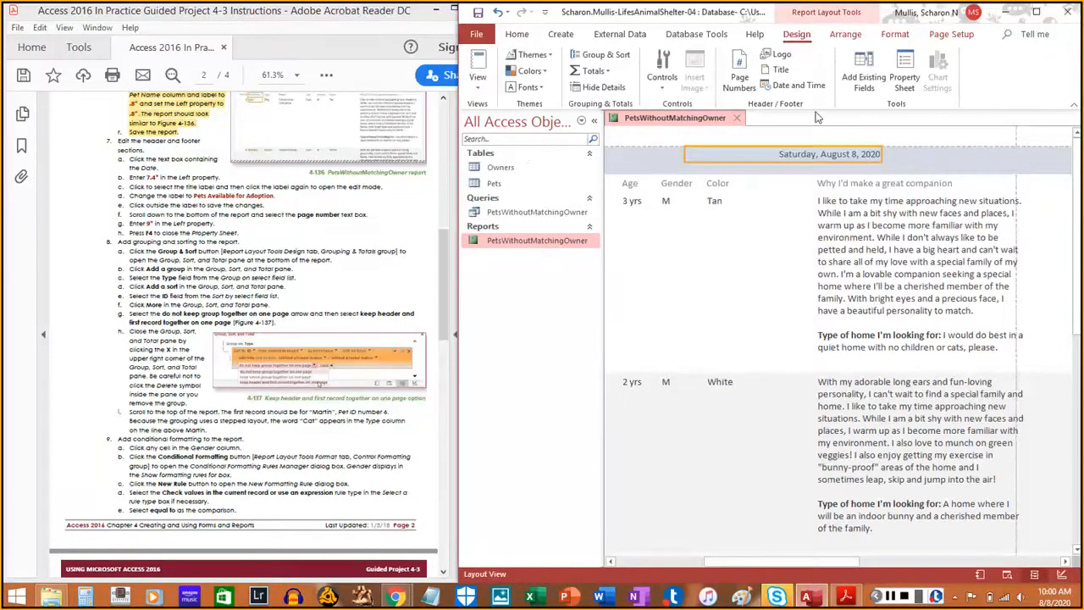
{"action": "left_click", "coordinate": [904, 76]}
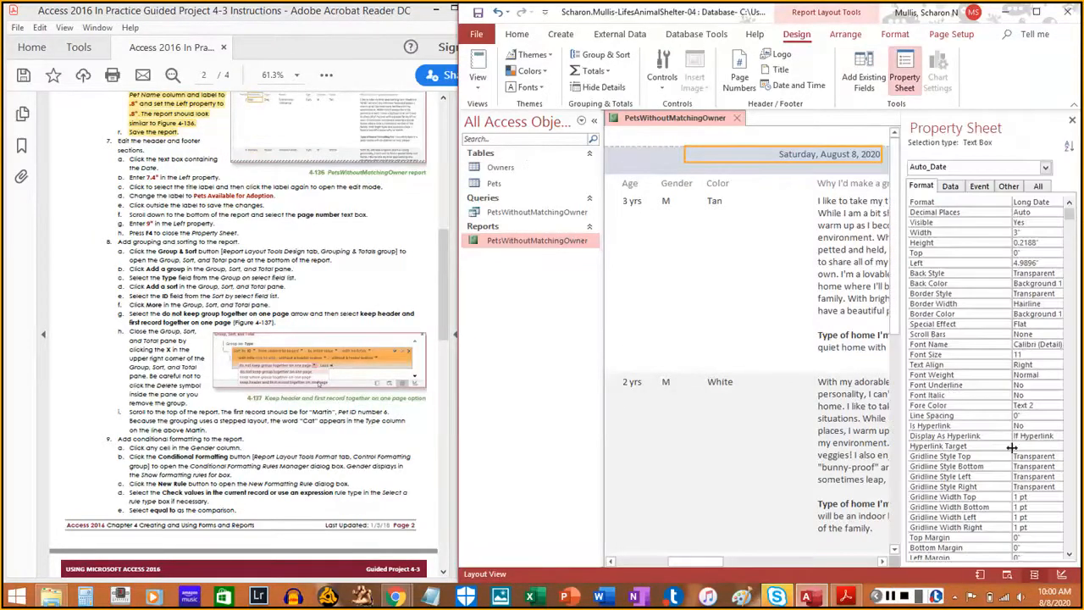
{"action": "left_click", "coordinate": [890, 597]}
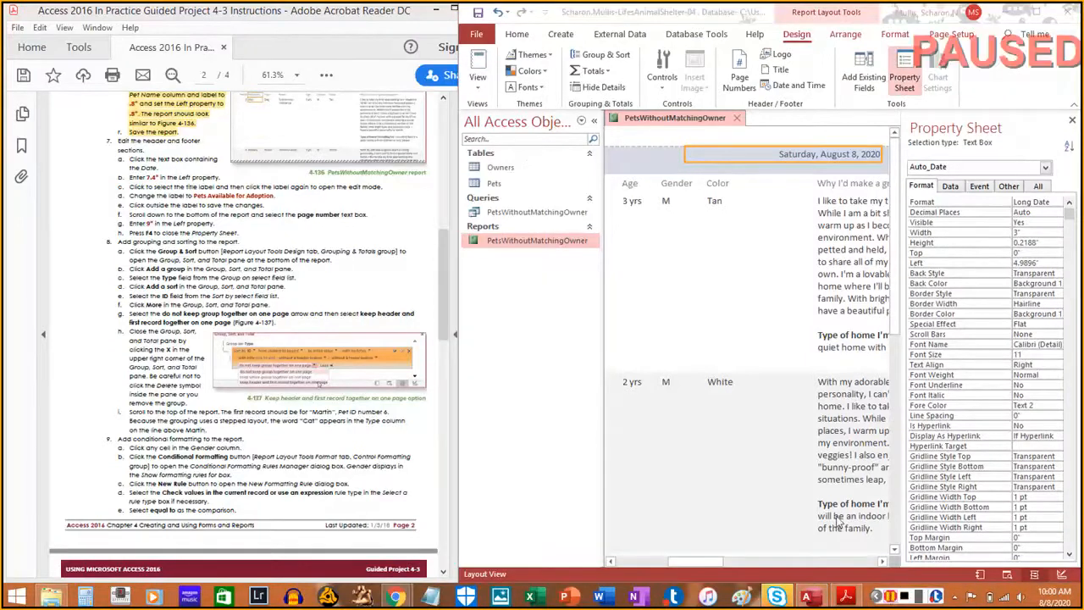
{"action": "left_click", "coordinate": [133, 161]}
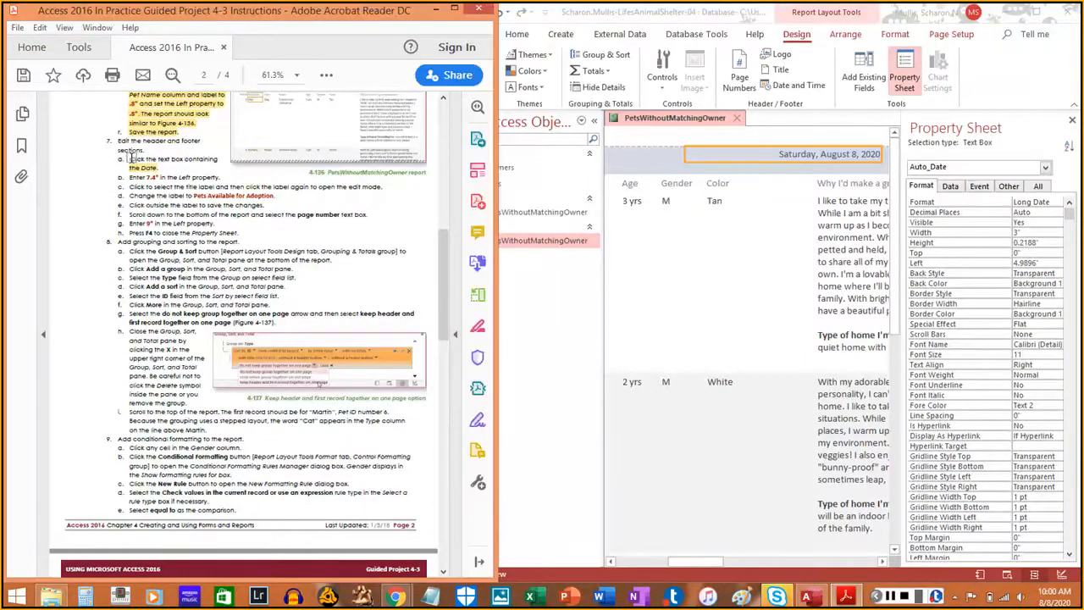
{"action": "left_click_drag", "start_coordinate": [132, 157], "coordinate": [221, 159]}
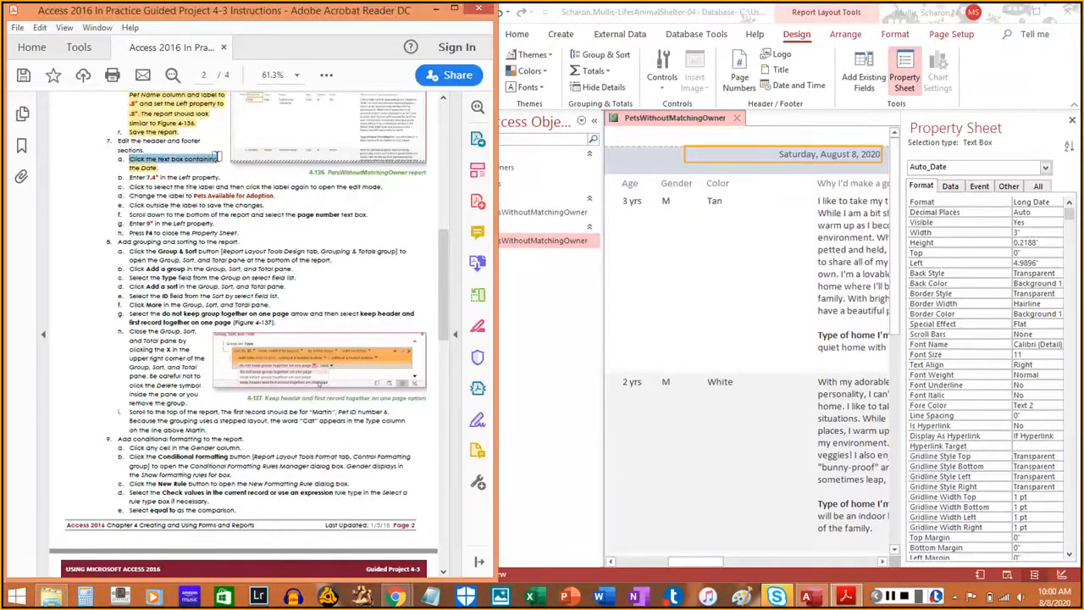
Set the Left property of the date text box to 7.4".
{"action": "left_click", "coordinate": [1031, 261]}
{"action": "left_click_drag", "start_coordinate": [1040, 262], "coordinate": [987, 264]}
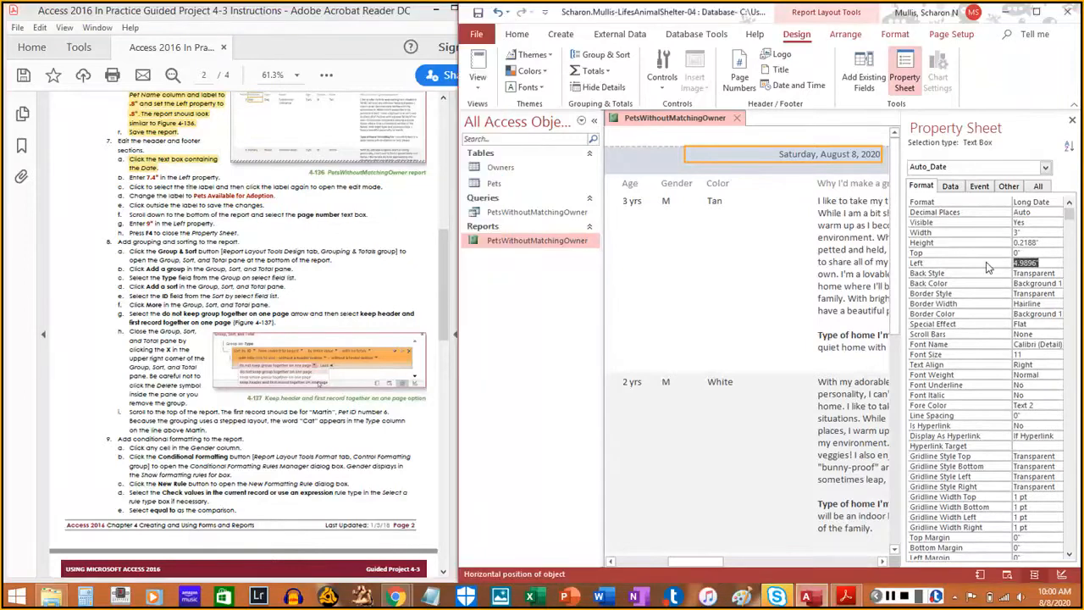
{"action": "type", "text": "7.4"}
{"action": "key", "text": "Return"}
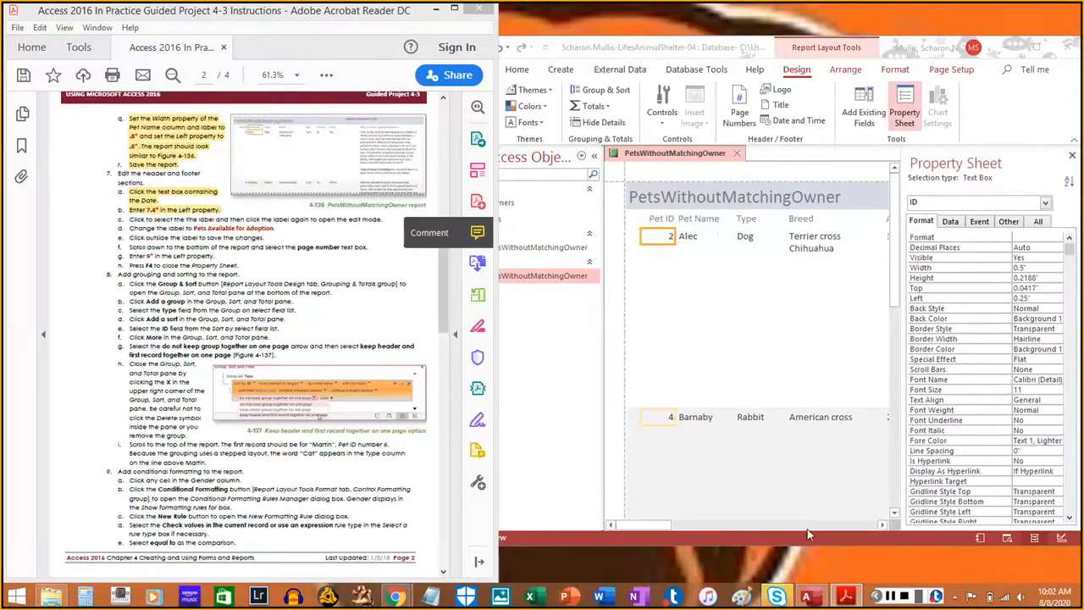
Change the report's title label to Pets Available for Adoption and highlight instruction 7d in the PDF.
{"action": "left_click", "coordinate": [735, 196]}
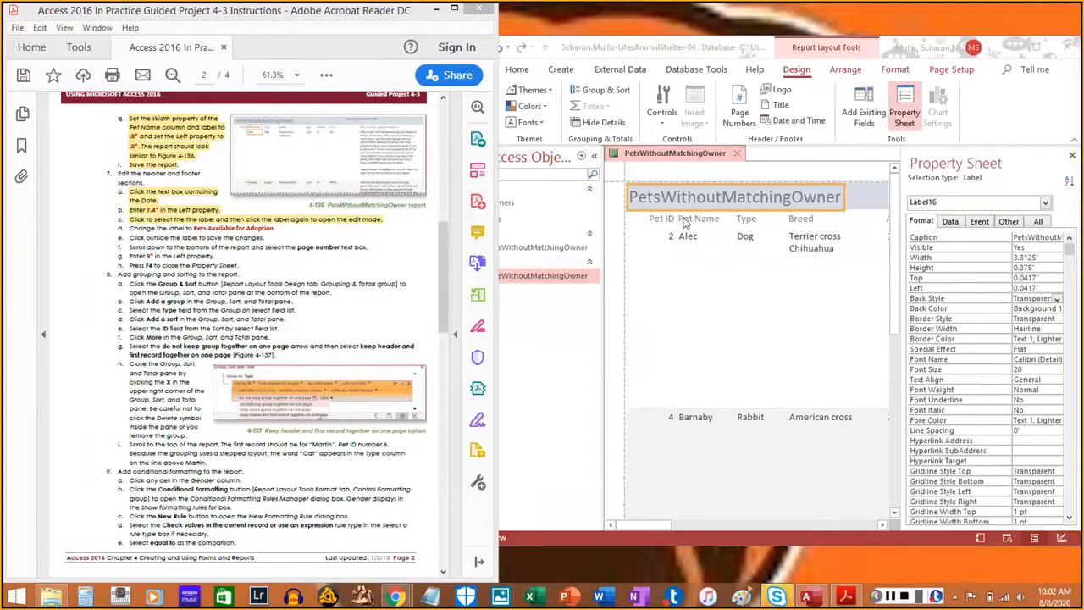
{"action": "left_click", "coordinate": [752, 197]}
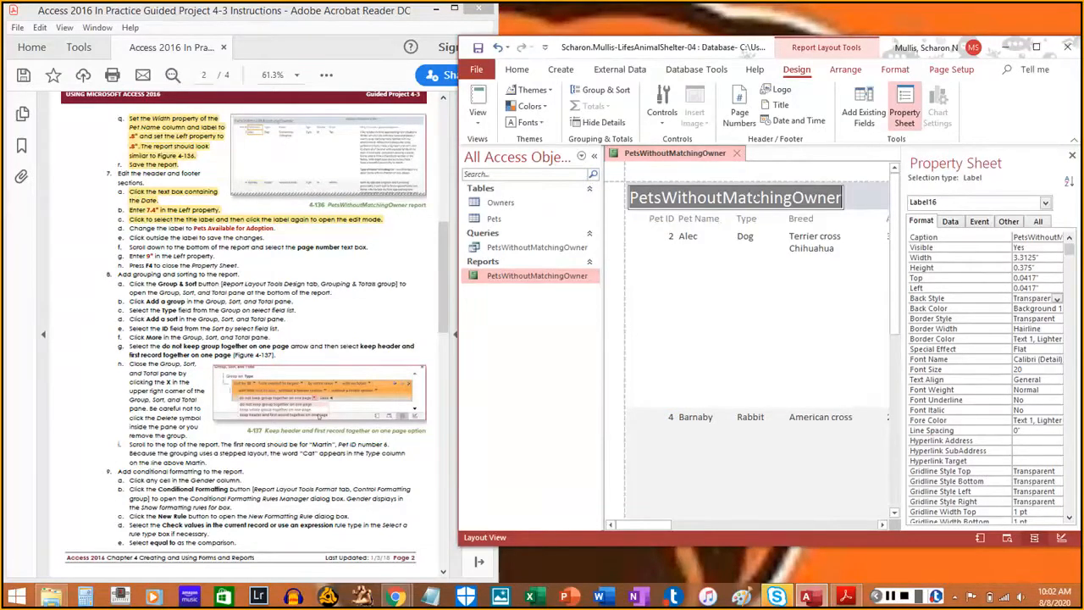
{"action": "type", "text": "Pets"}
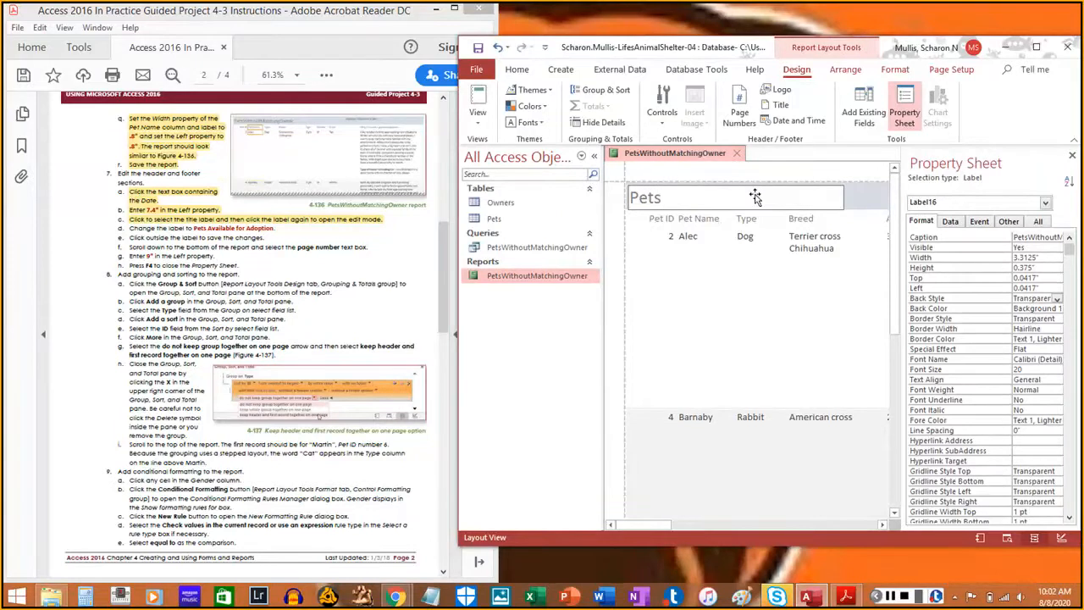
{"action": "type", "text": " Available for Adoption"}
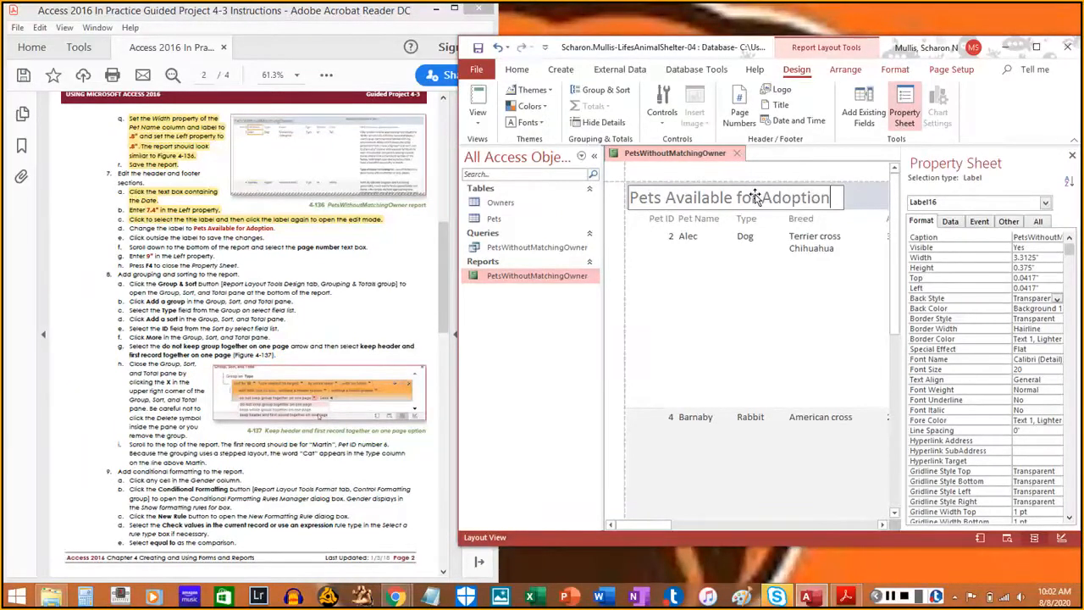
{"action": "key", "text": "Return"}
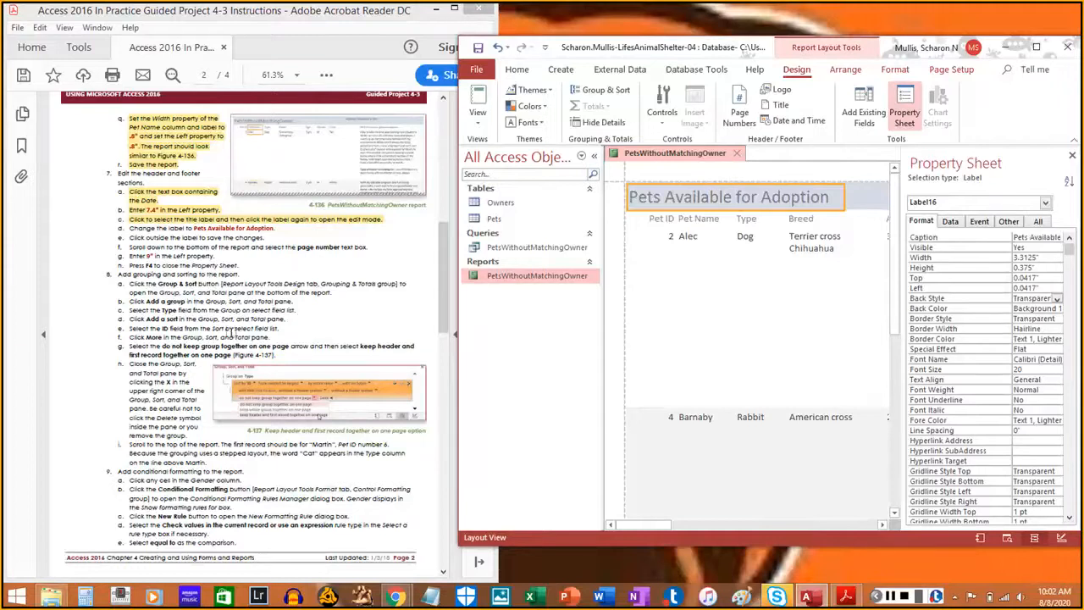
{"action": "left_click_drag", "start_coordinate": [128, 228], "coordinate": [278, 228]}
{"action": "left_click", "coordinate": [277, 228]}
{"action": "scroll", "coordinate": [174, 242], "scroll_direction": "down", "scroll_amount": 2}
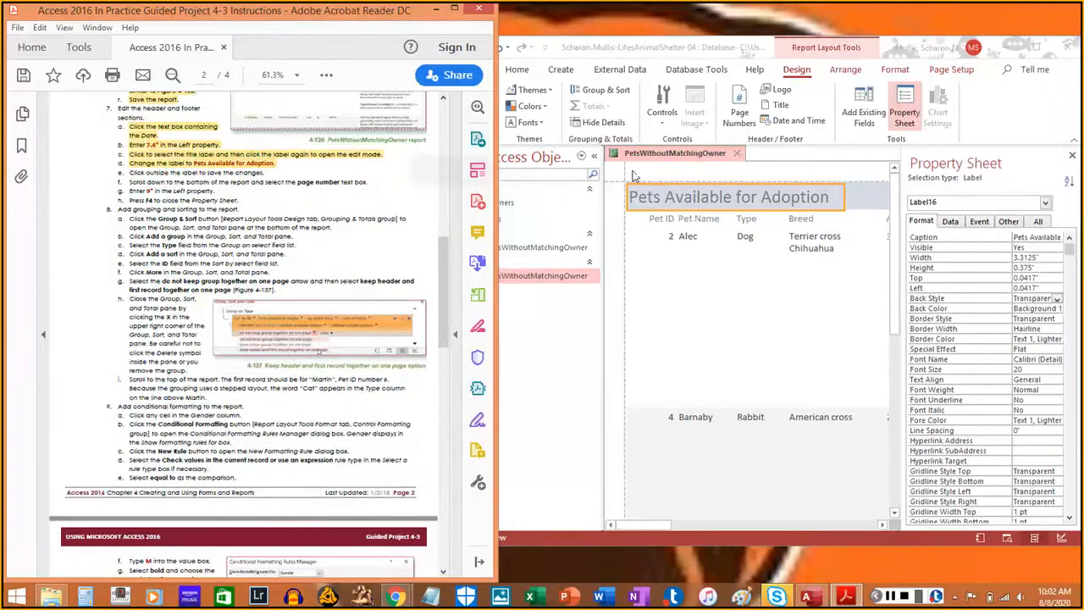
Deselect the title label to save its change and highlight instruction 7e in the PDF.
{"action": "left_click", "coordinate": [863, 201]}
{"action": "left_click", "coordinate": [748, 254]}
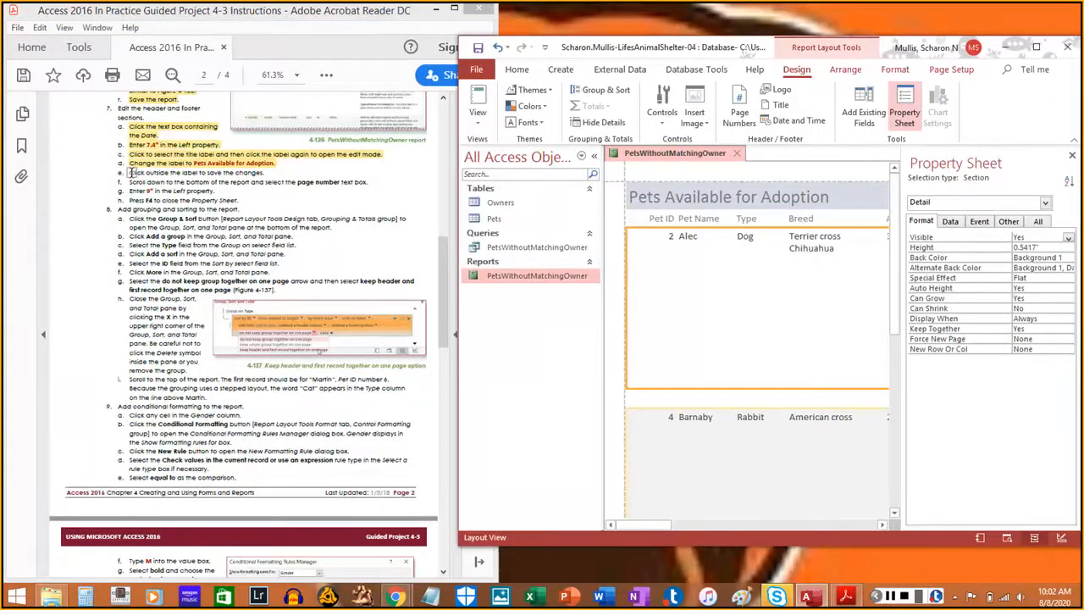
{"action": "left_click_drag", "start_coordinate": [133, 172], "coordinate": [317, 183]}
{"action": "left_click", "coordinate": [897, 600]}
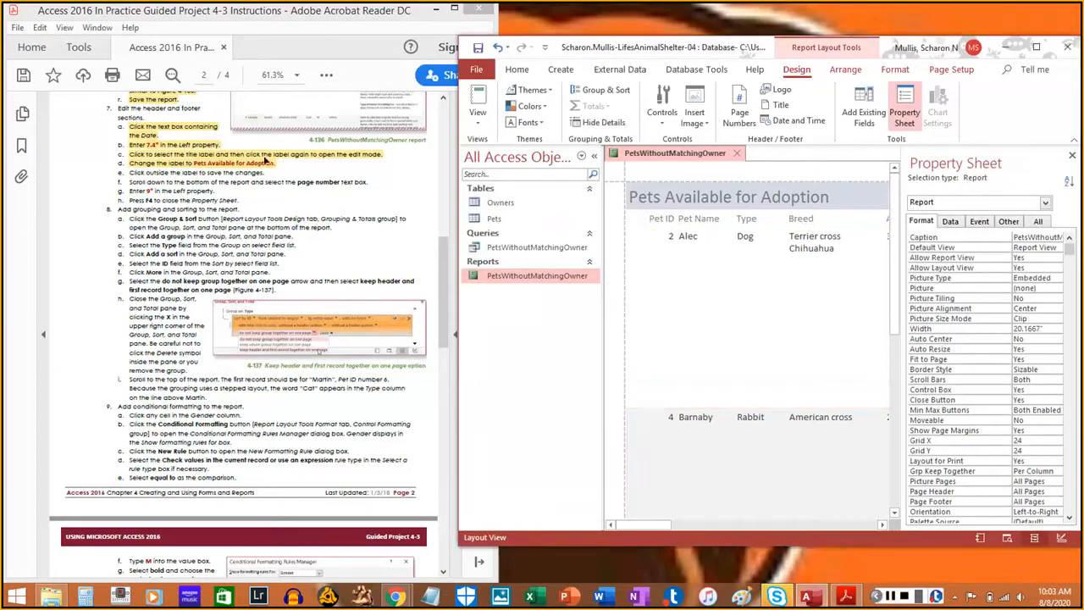
{"action": "left_click", "coordinate": [134, 172]}
{"action": "left_click_drag", "start_coordinate": [159, 178], "coordinate": [268, 173]}
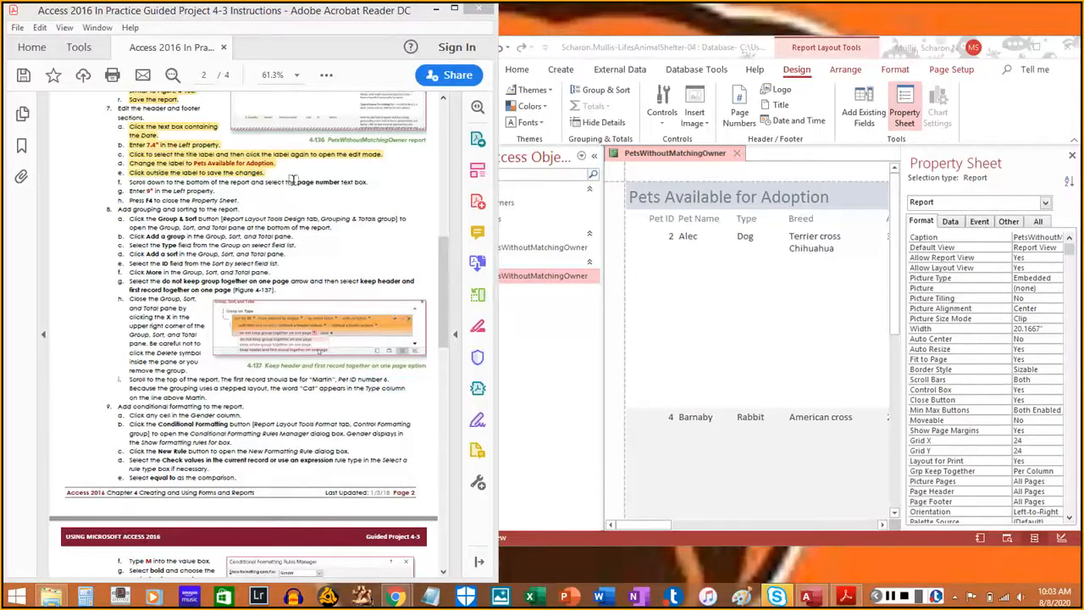
Select the page number text box at the bottom of the report and highlight instruction 7f in the PDF.
{"action": "left_click_drag", "start_coordinate": [896, 328], "coordinate": [900, 544]}
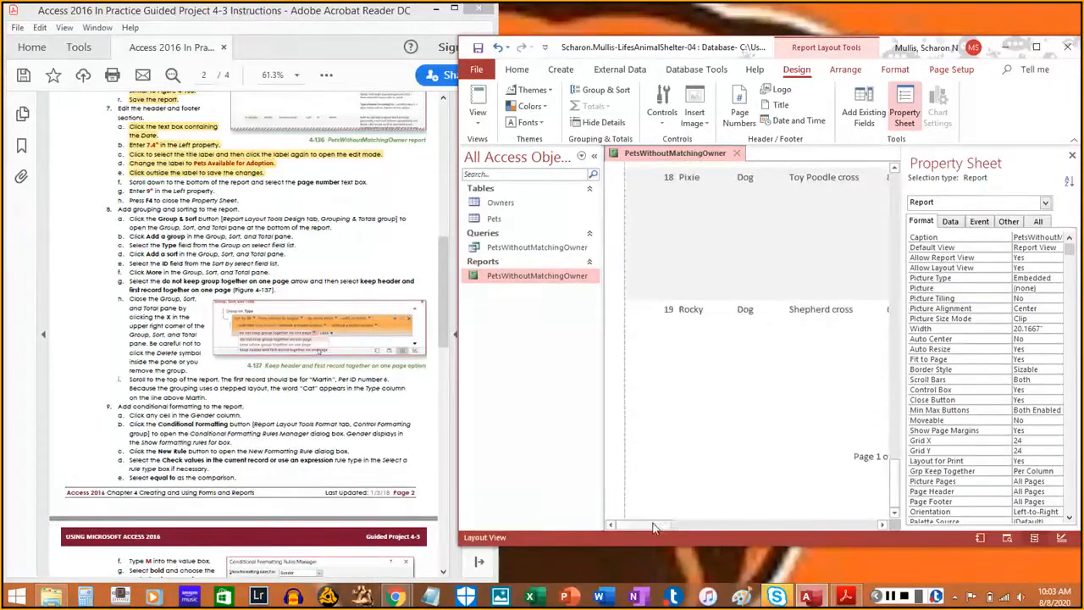
{"action": "left_click_drag", "start_coordinate": [657, 526], "coordinate": [684, 526]}
{"action": "left_click", "coordinate": [714, 462]}
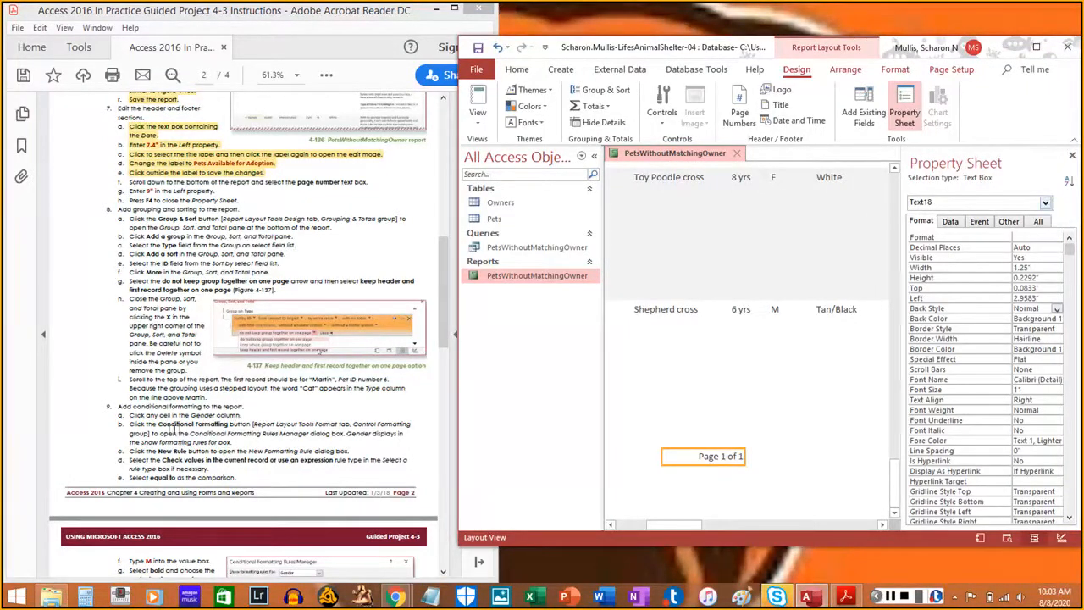
{"action": "left_click_drag", "start_coordinate": [129, 179], "coordinate": [367, 186]}
{"action": "left_click", "coordinate": [351, 191]}
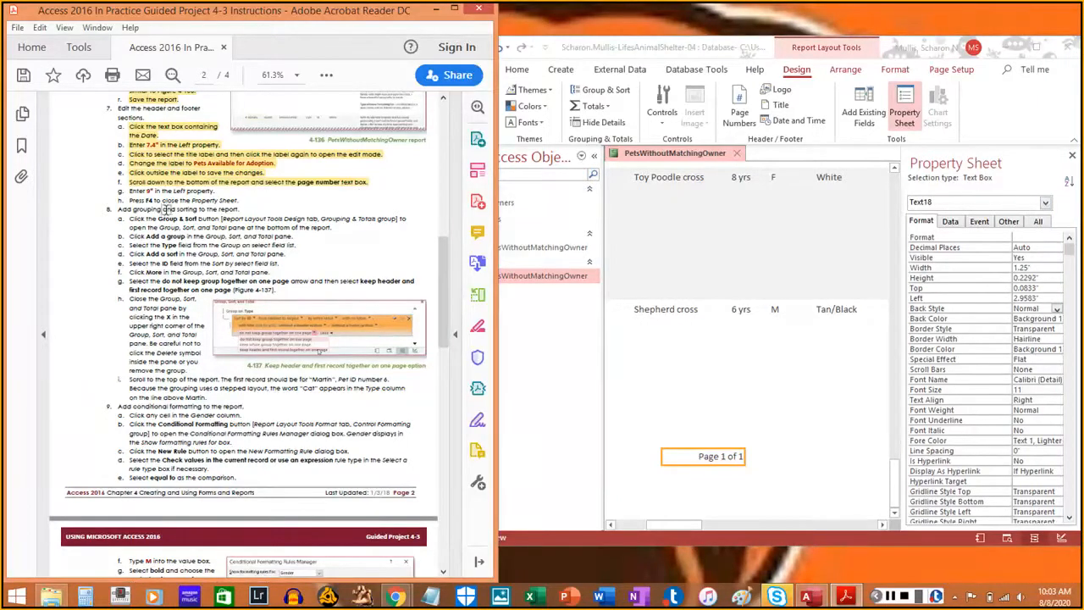
Set the Left property of the page number text box to 9" and highlight instruction 7g in the PDF.
{"action": "left_click", "coordinate": [1047, 297]}
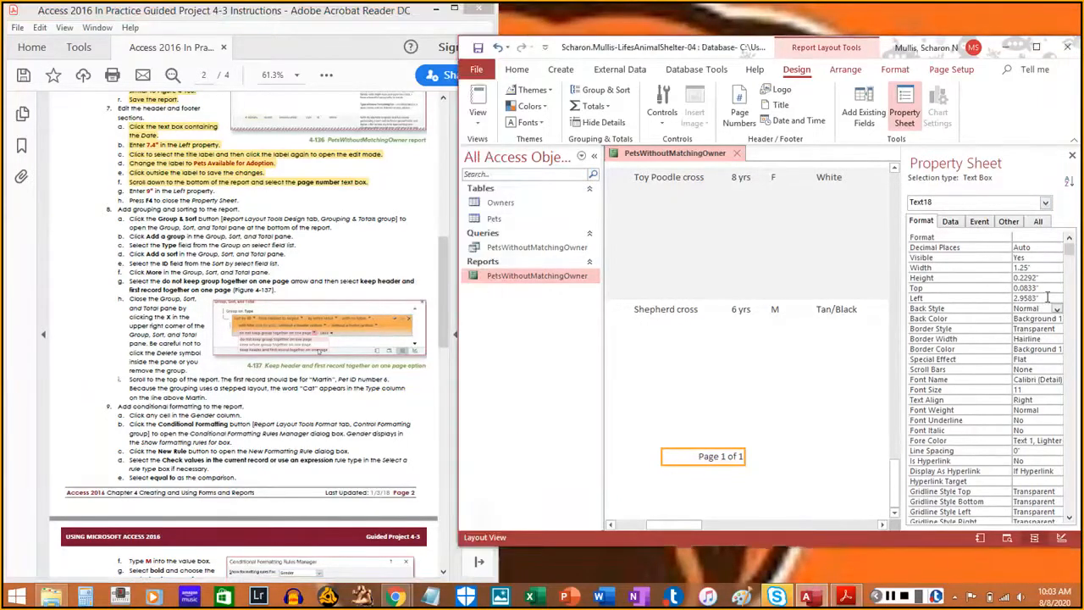
{"action": "left_click", "coordinate": [1044, 297]}
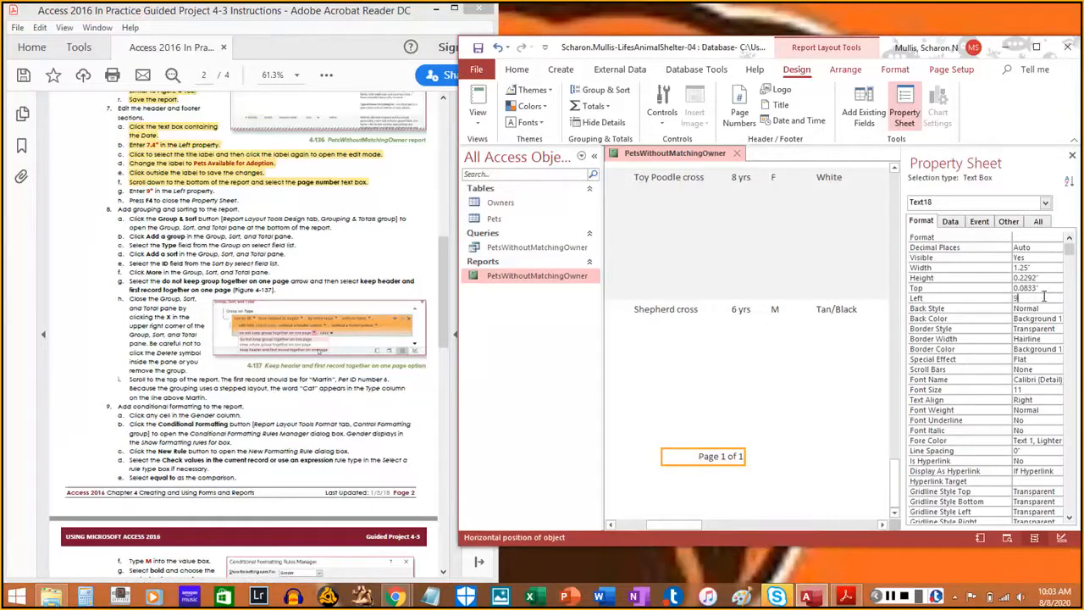
{"action": "type", "text": "9"}
{"action": "key", "text": "Return"}
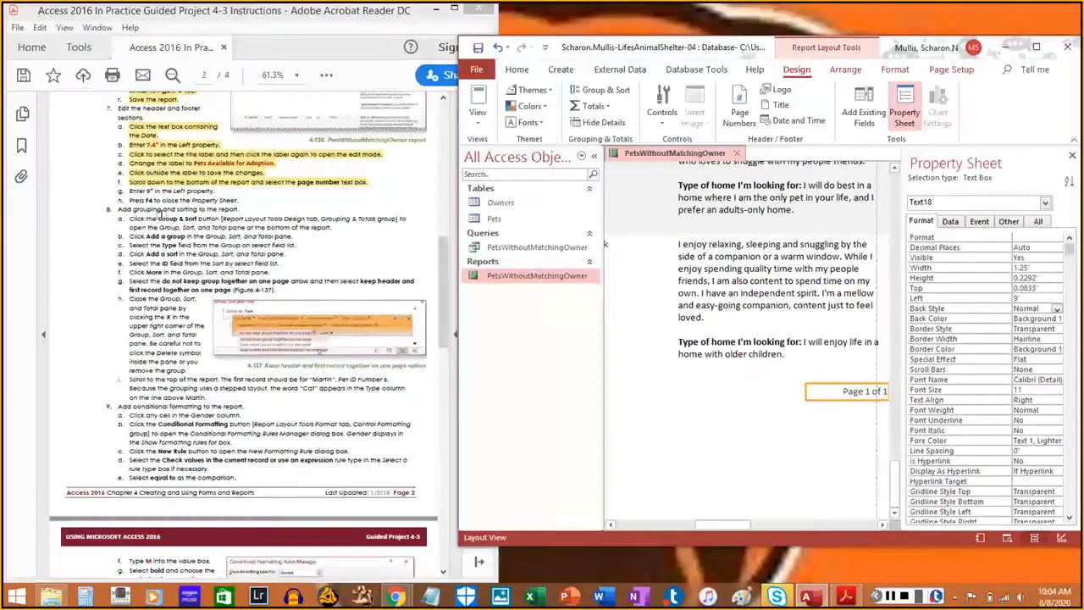
{"action": "left_click_drag", "start_coordinate": [128, 191], "coordinate": [250, 188]}
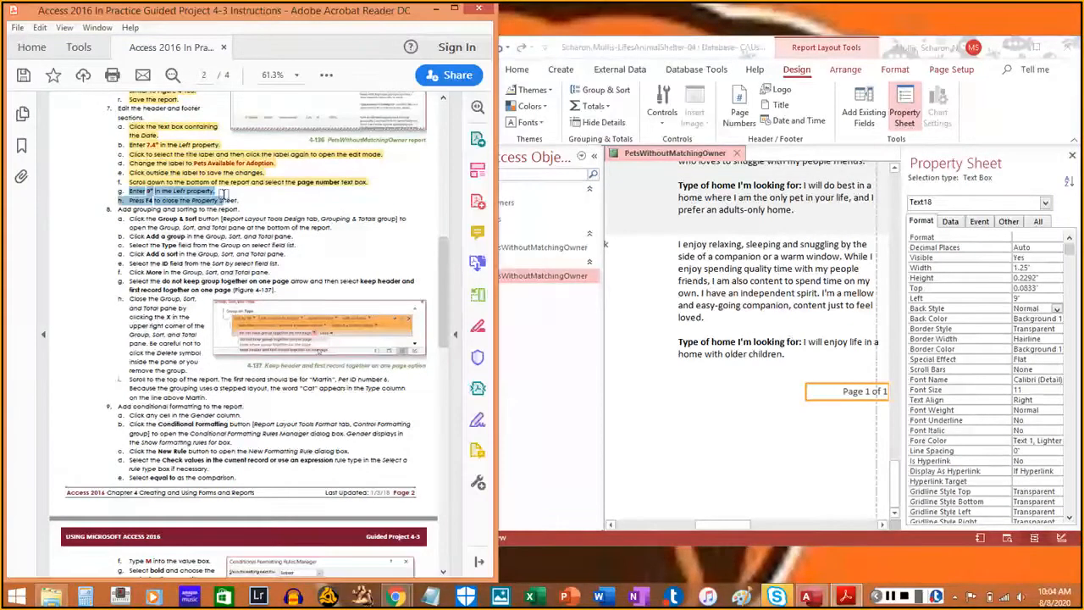
{"action": "left_click", "coordinate": [220, 197]}
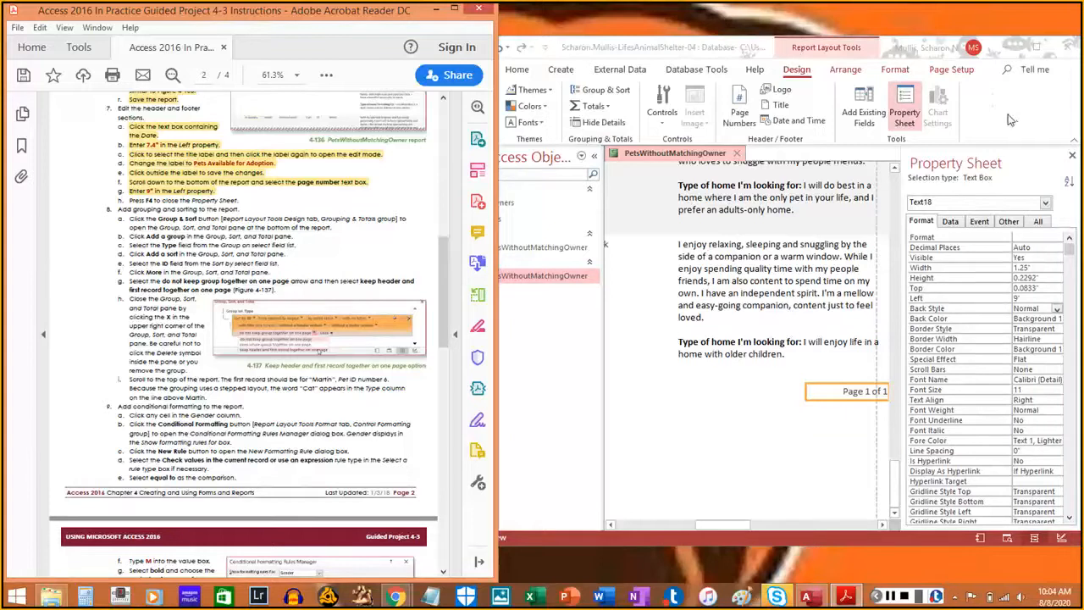
Close the Property Sheet and highlight instruction 7h in the PDF.
{"action": "left_click", "coordinate": [1016, 167]}
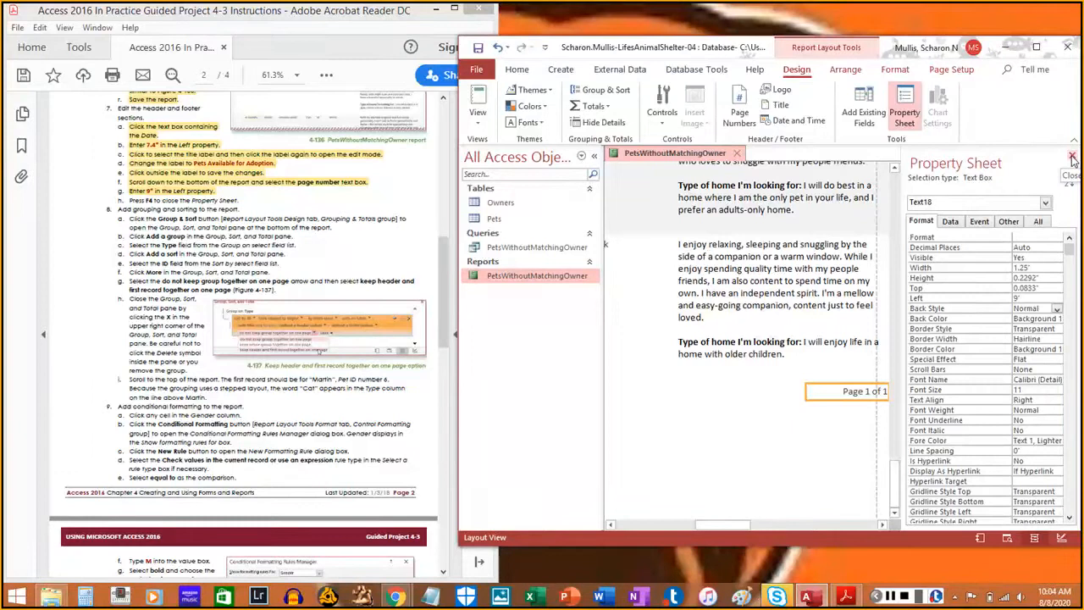
{"action": "left_click", "coordinate": [904, 119]}
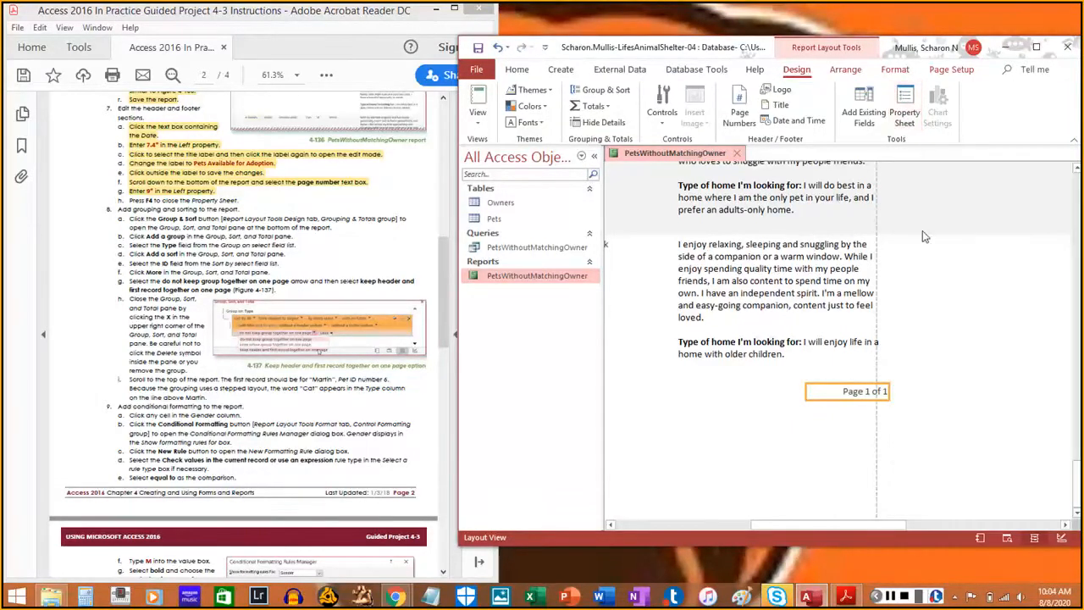
{"action": "left_click_drag", "start_coordinate": [127, 199], "coordinate": [230, 203]}
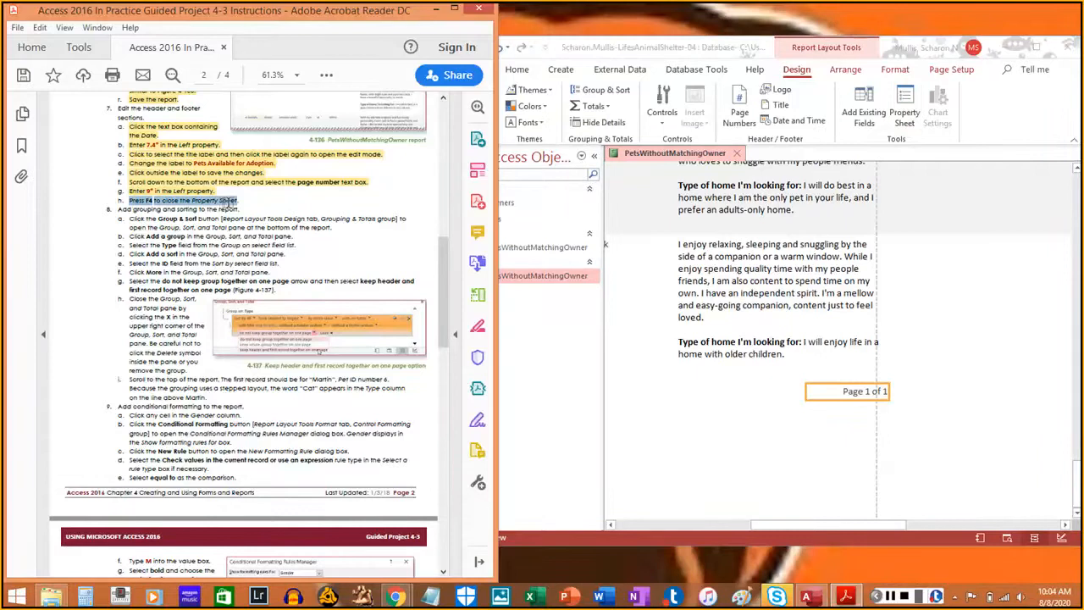
{"action": "left_click", "coordinate": [1036, 112]}
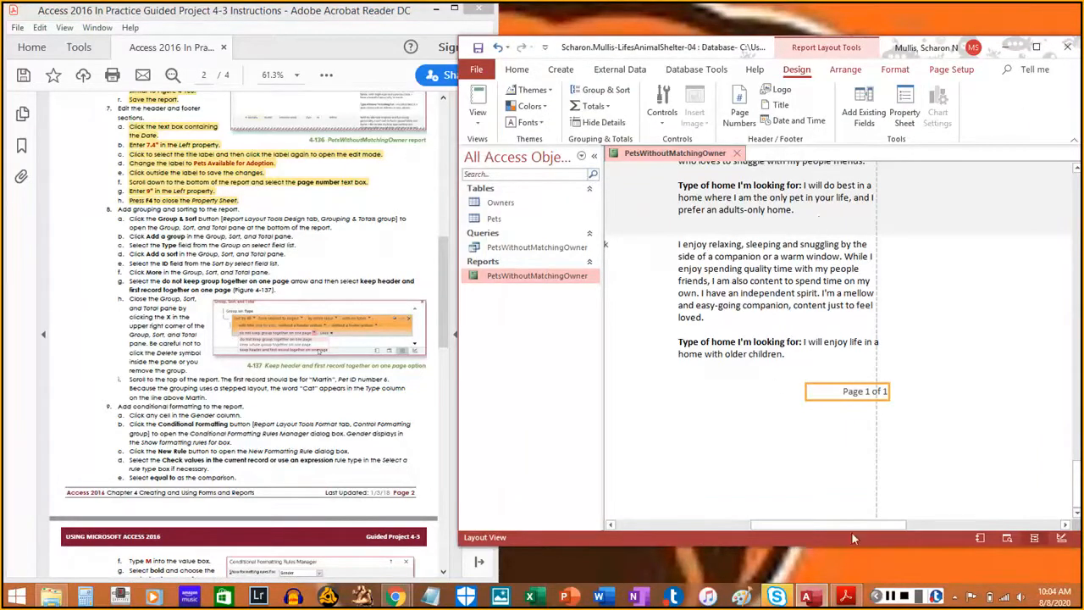
{"action": "left_click", "coordinate": [891, 596]}
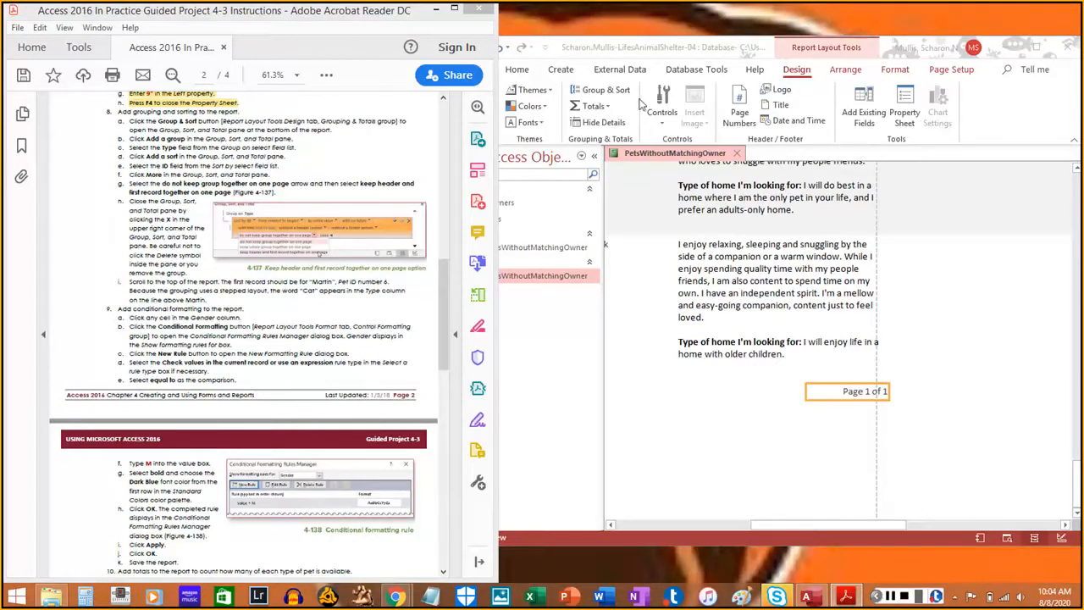
Open the Group, Sort, and Total pane for the report and highlight instruction 8a in the PDF.
{"action": "left_click", "coordinate": [843, 52]}
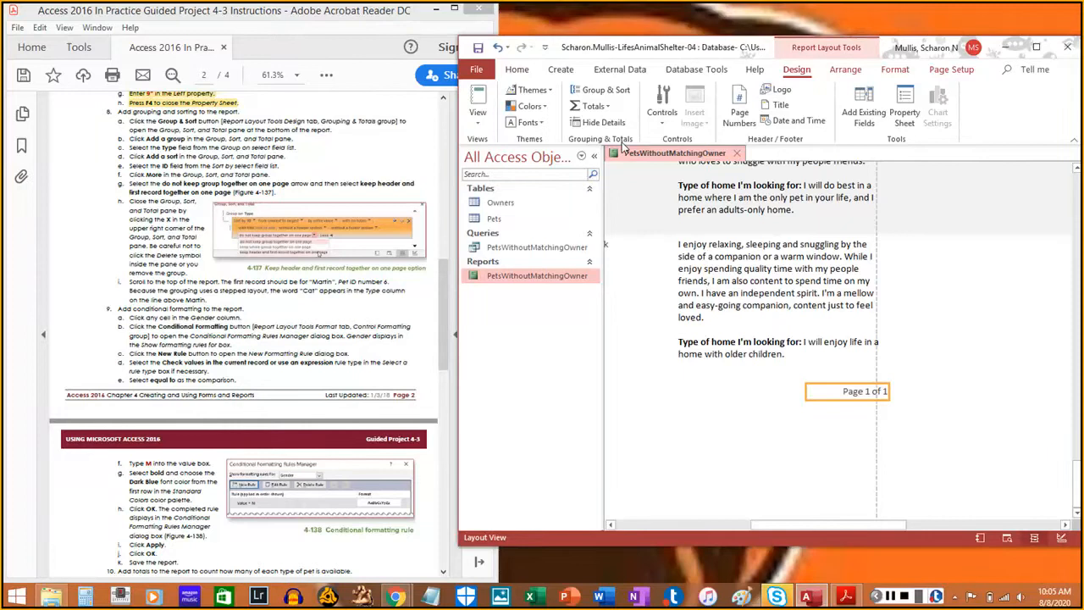
{"action": "left_click", "coordinate": [605, 96]}
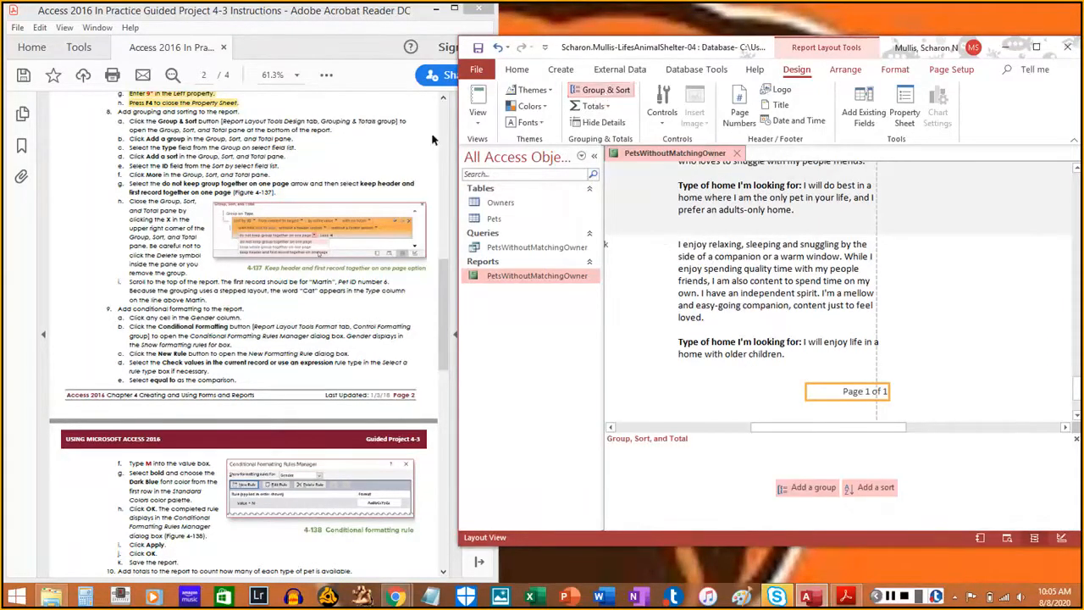
{"action": "left_click", "coordinate": [130, 122]}
{"action": "left_click_drag", "start_coordinate": [129, 122], "coordinate": [331, 130]}
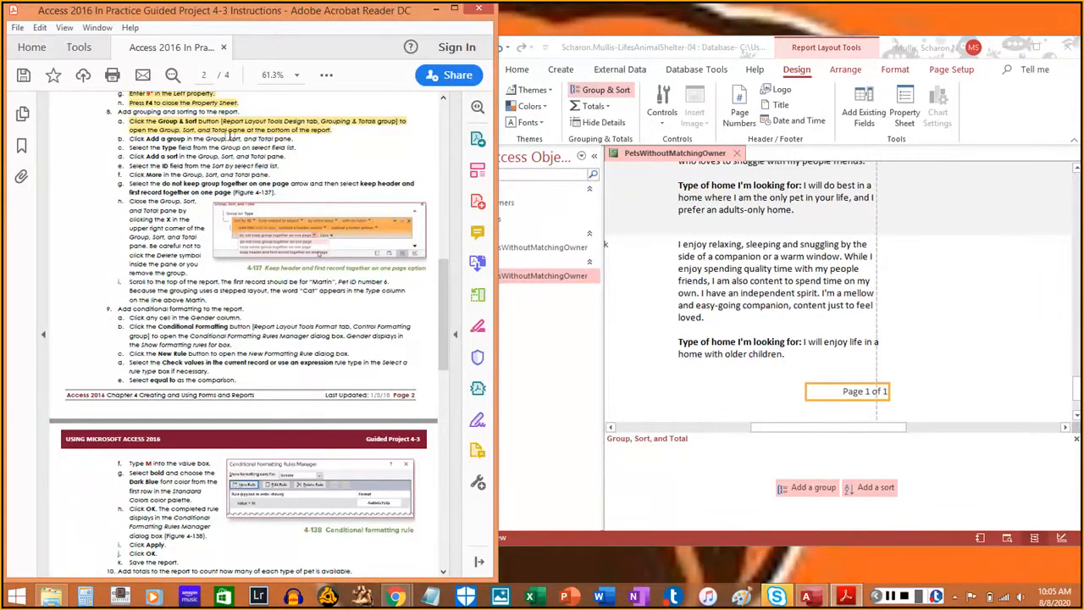
Group the report on the Type field and highlight instructions 8b and 8c in the PDF.
{"action": "left_click", "coordinate": [800, 488]}
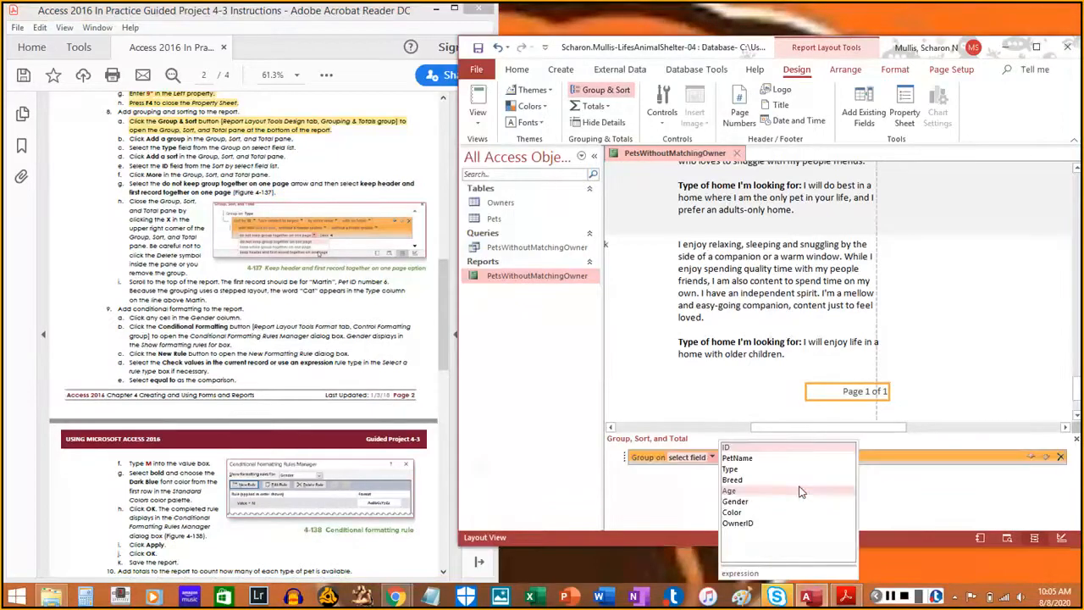
{"action": "left_click", "coordinate": [753, 469]}
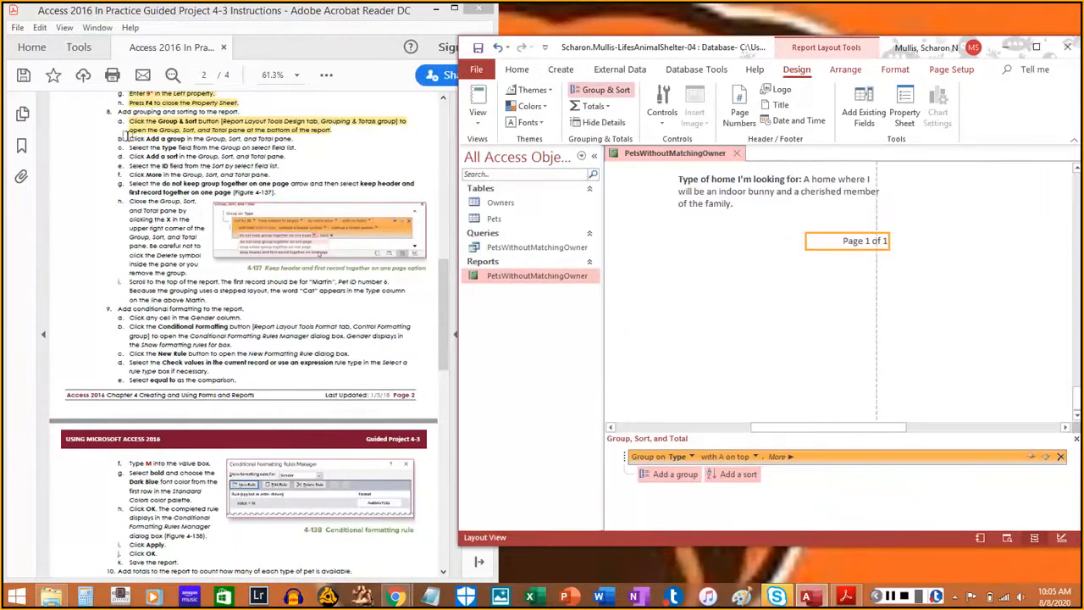
{"action": "left_click_drag", "start_coordinate": [128, 138], "coordinate": [288, 138]}
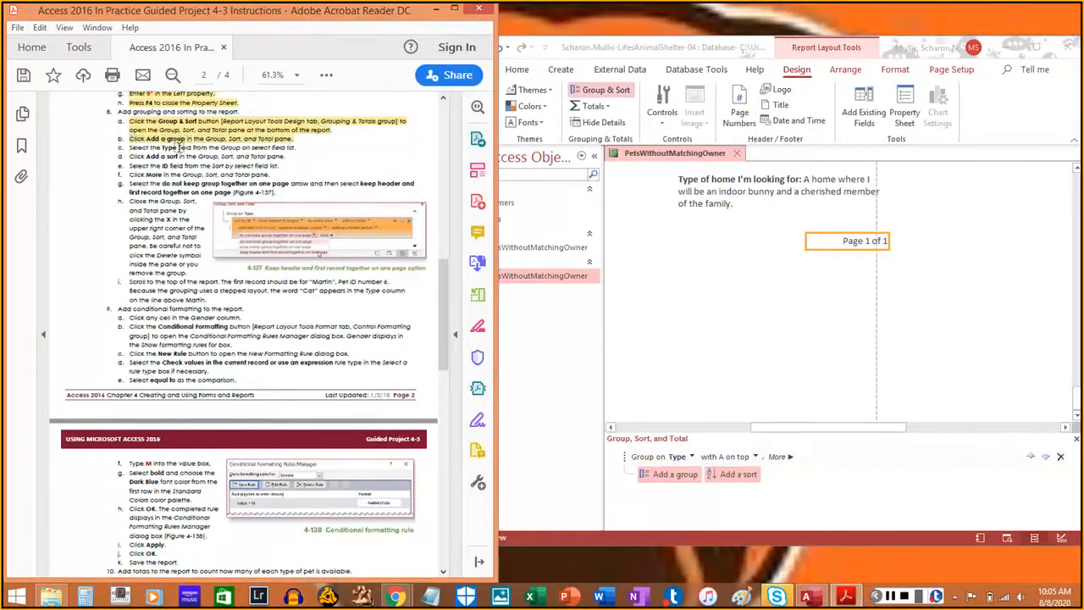
{"action": "left_click_drag", "start_coordinate": [129, 146], "coordinate": [298, 146]}
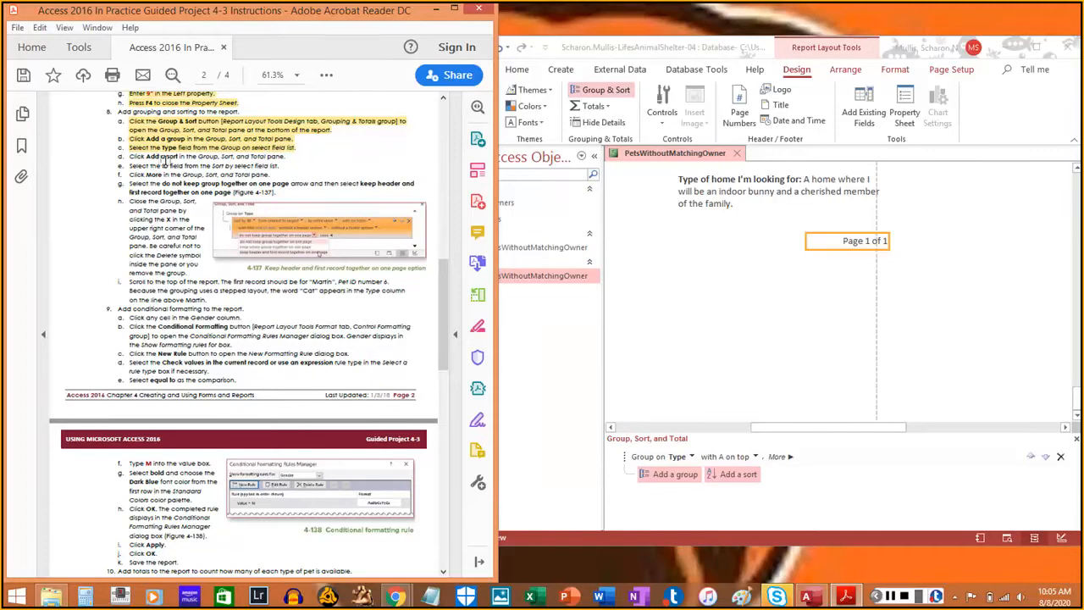
Add a sort by the ID field within the Type group and highlight instructions 8d and 8e in the PDF.
{"action": "left_click", "coordinate": [743, 475]}
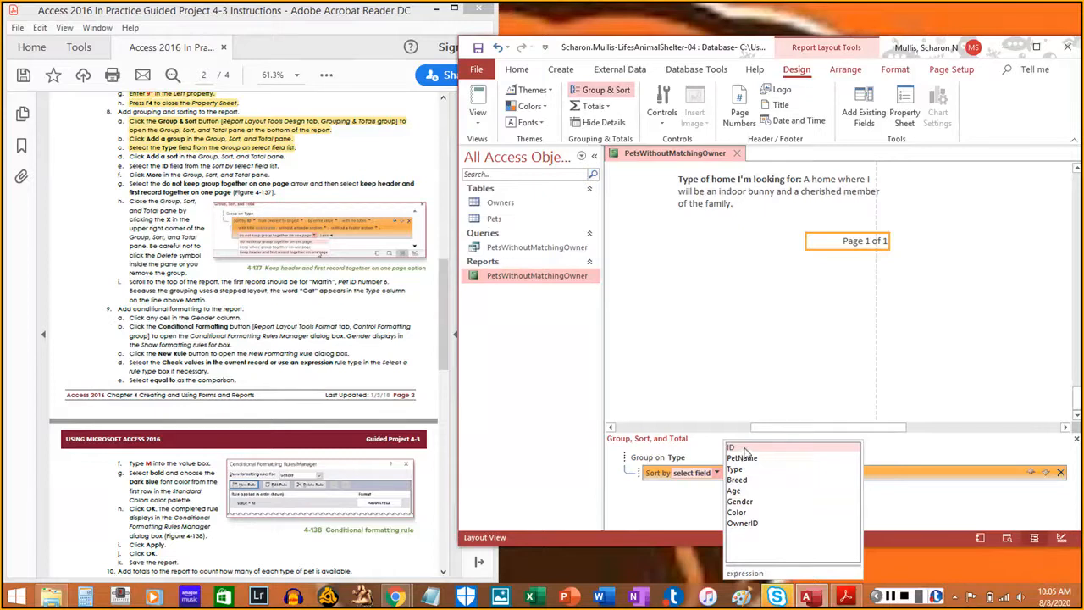
{"action": "left_click", "coordinate": [745, 449]}
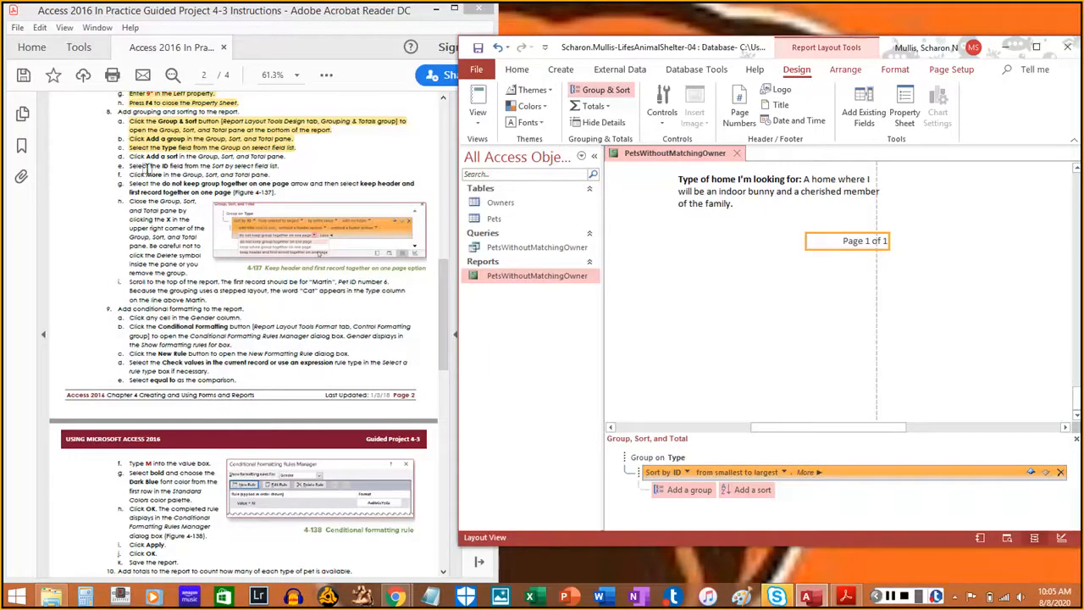
{"action": "left_click_drag", "start_coordinate": [129, 156], "coordinate": [277, 155]}
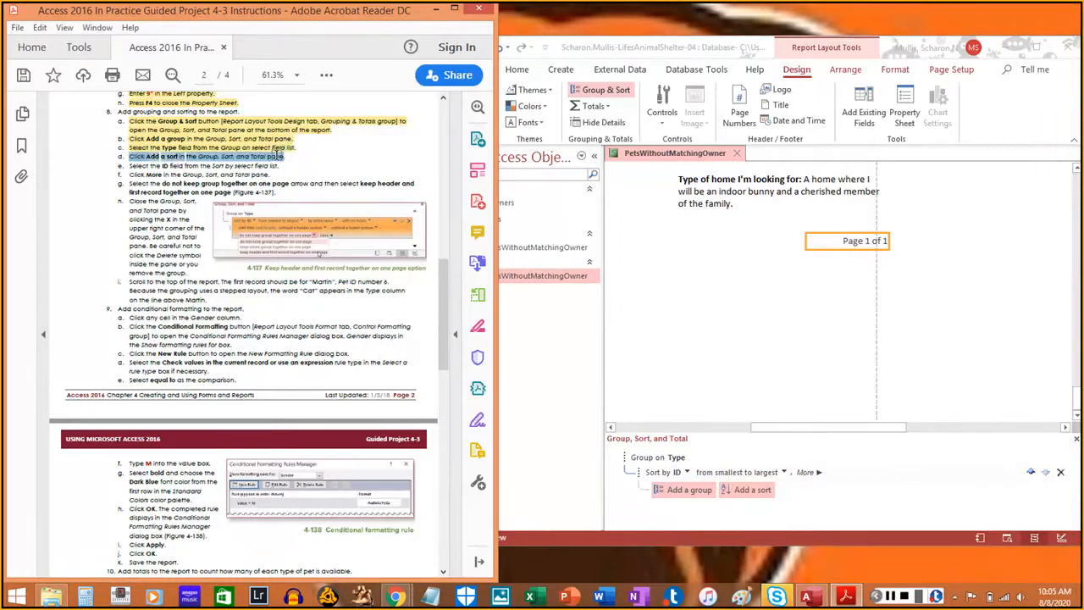
{"action": "left_click", "coordinate": [265, 160]}
{"action": "left_click_drag", "start_coordinate": [130, 165], "coordinate": [277, 169]}
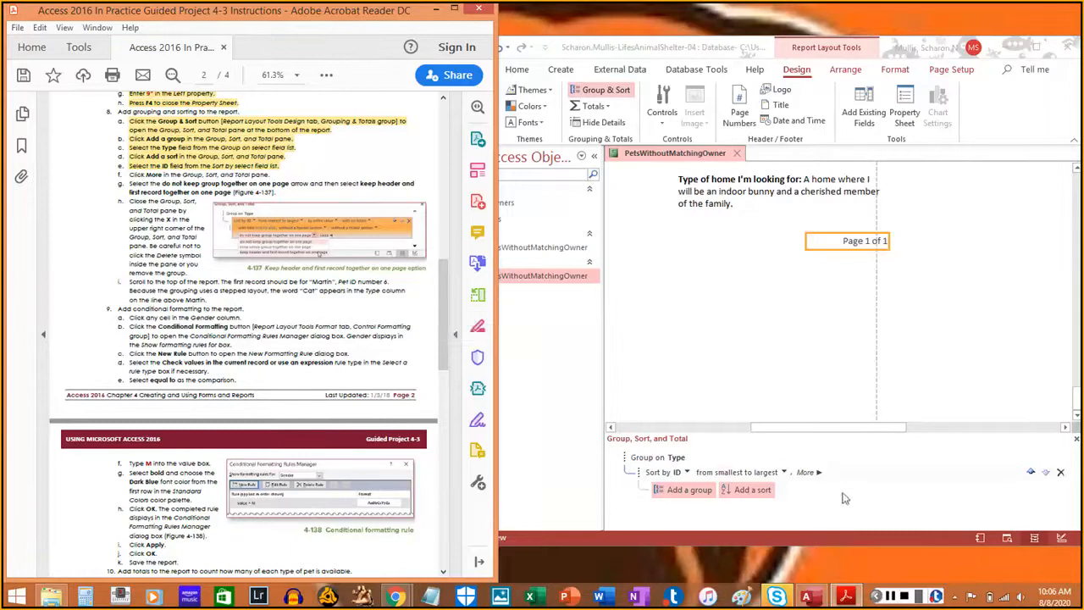
Expand the additional options of the ID sort level and highlight instruction 8f in the PDF.
{"action": "left_click", "coordinate": [809, 472]}
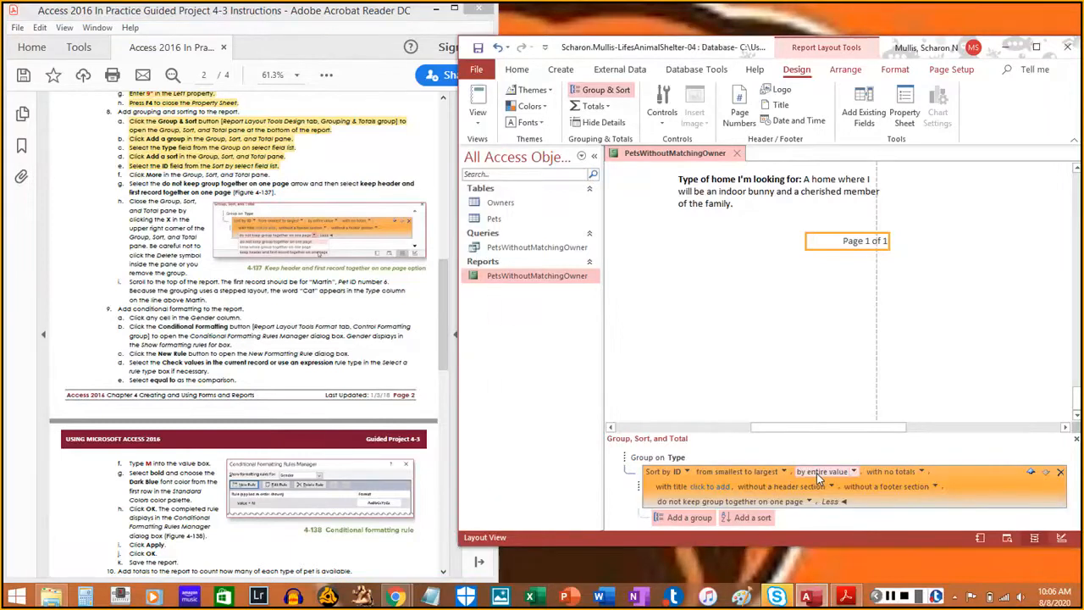
{"action": "left_click", "coordinate": [128, 175]}
{"action": "left_click_drag", "start_coordinate": [130, 176], "coordinate": [269, 174]}
{"action": "scroll", "coordinate": [162, 191], "scroll_direction": "down", "scroll_amount": 1}
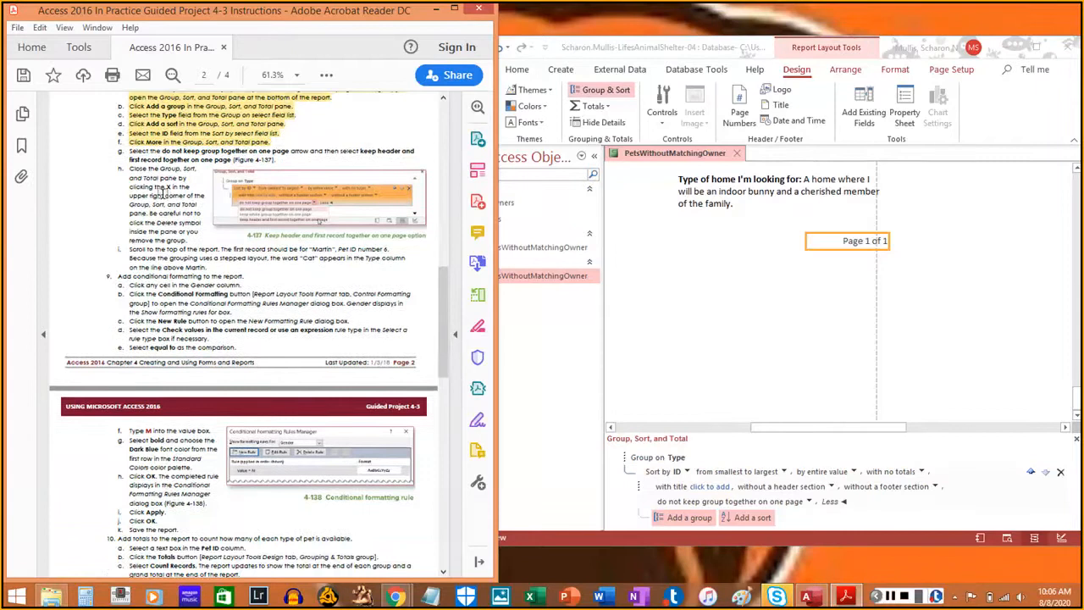
Set the ID sort level to keep header and first record together on one page, and highlight instruction 8g in the PDF.
{"action": "scroll", "coordinate": [165, 193], "scroll_direction": "down", "scroll_amount": 1}
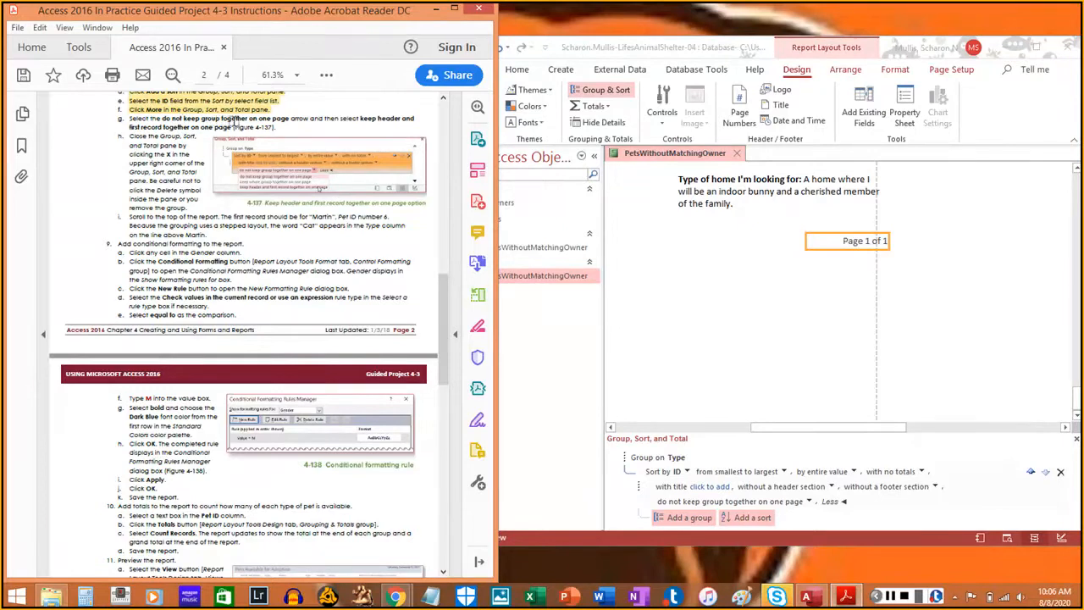
{"action": "left_click", "coordinate": [786, 505]}
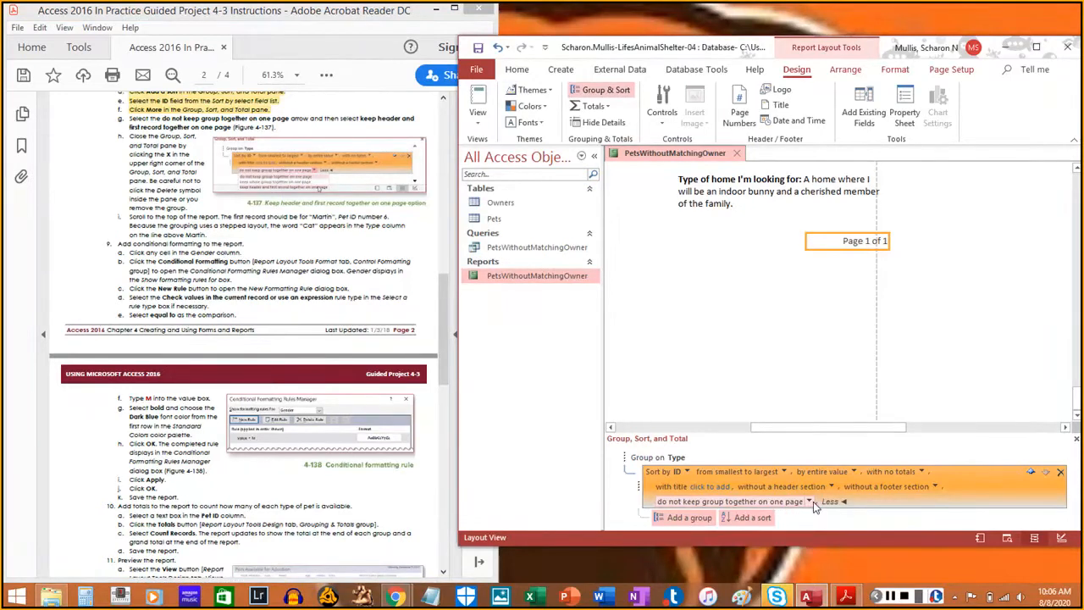
{"action": "left_click", "coordinate": [810, 500]}
{"action": "left_click", "coordinate": [810, 500]}
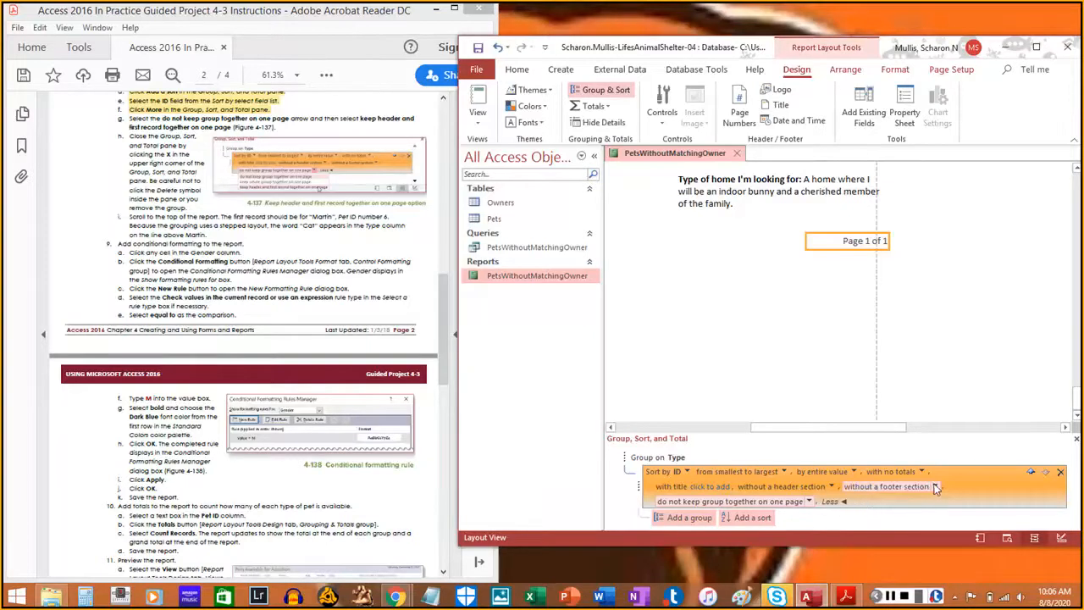
{"action": "left_click", "coordinate": [832, 487]}
{"action": "left_click", "coordinate": [832, 488]}
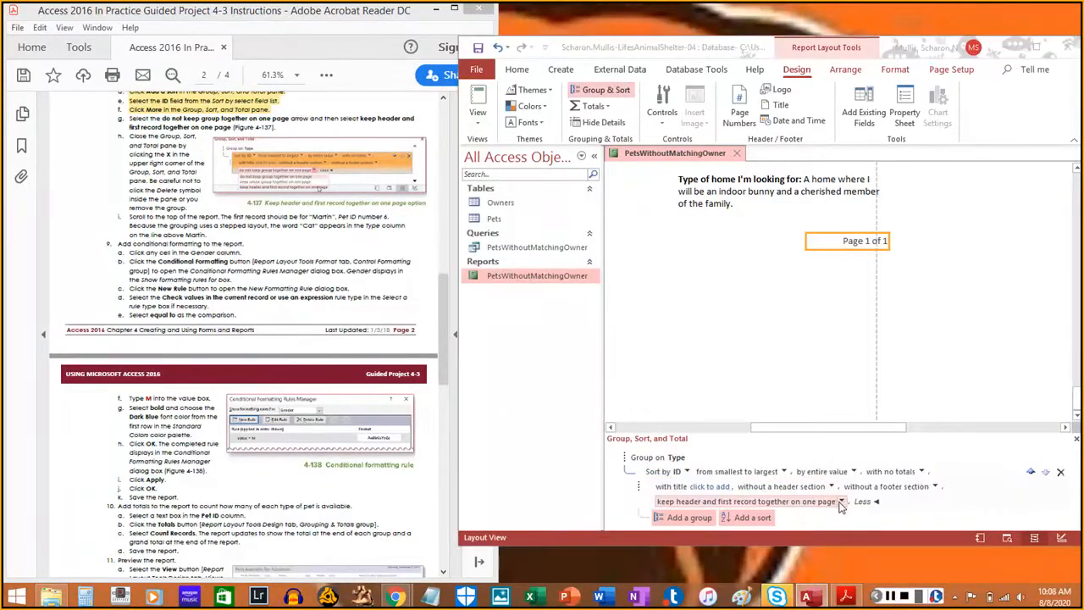
{"action": "left_click", "coordinate": [841, 502]}
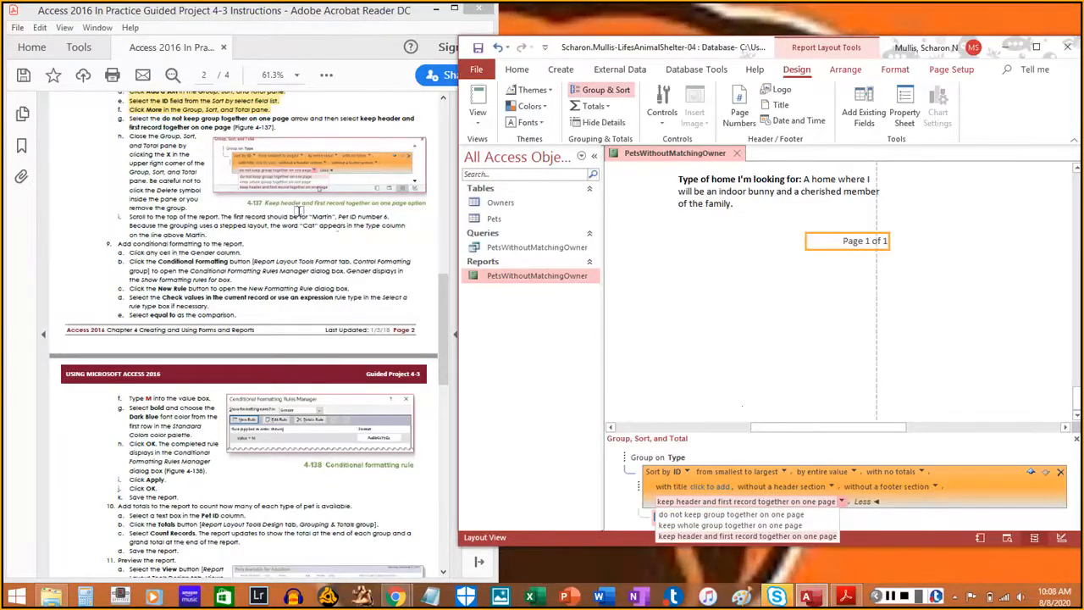
{"action": "mouse_move", "coordinate": [128, 119]}
{"action": "left_mouse_down"}
{"action": "mouse_move", "coordinate": [267, 123]}
{"action": "mouse_move", "coordinate": [271, 133]}
{"action": "left_mouse_up"}
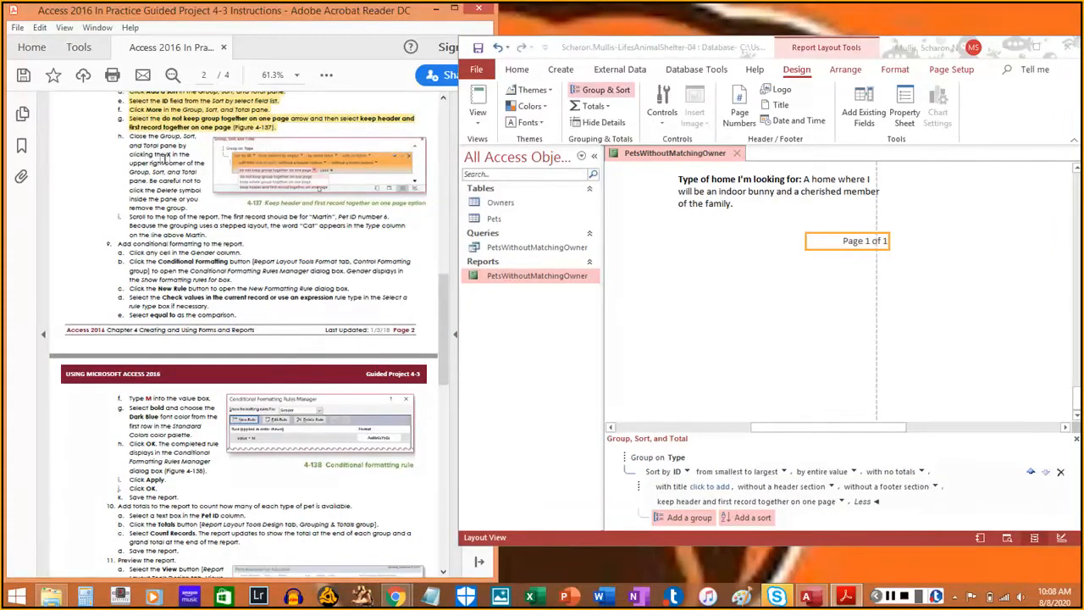
Close the Group, Sort, and Total pane and highlight instruction 8h in the PDF.
{"action": "left_click", "coordinate": [1076, 441]}
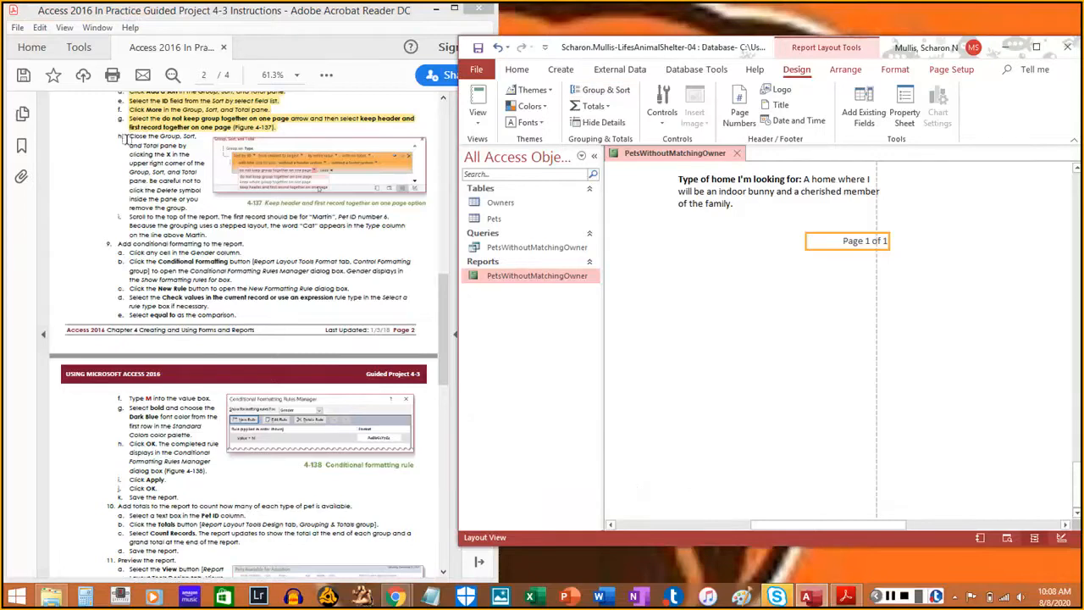
{"action": "left_click_drag", "start_coordinate": [125, 135], "coordinate": [183, 213]}
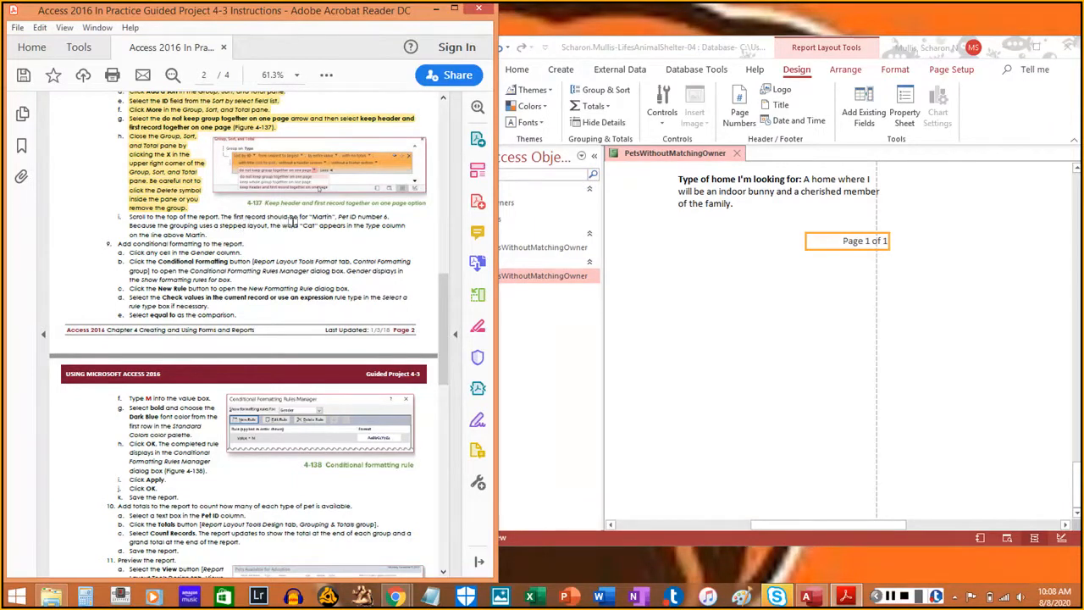
Return to the beginning of the report, showing its first record and leftmost columns, and highlight instruction 8i in the PDF.
{"action": "scroll", "coordinate": [457, 288], "scroll_direction": "up", "scroll_amount": 5}
{"action": "left_click", "coordinate": [720, 342]}
{"action": "scroll", "coordinate": [720, 342], "scroll_direction": "up", "scroll_amount": 10}
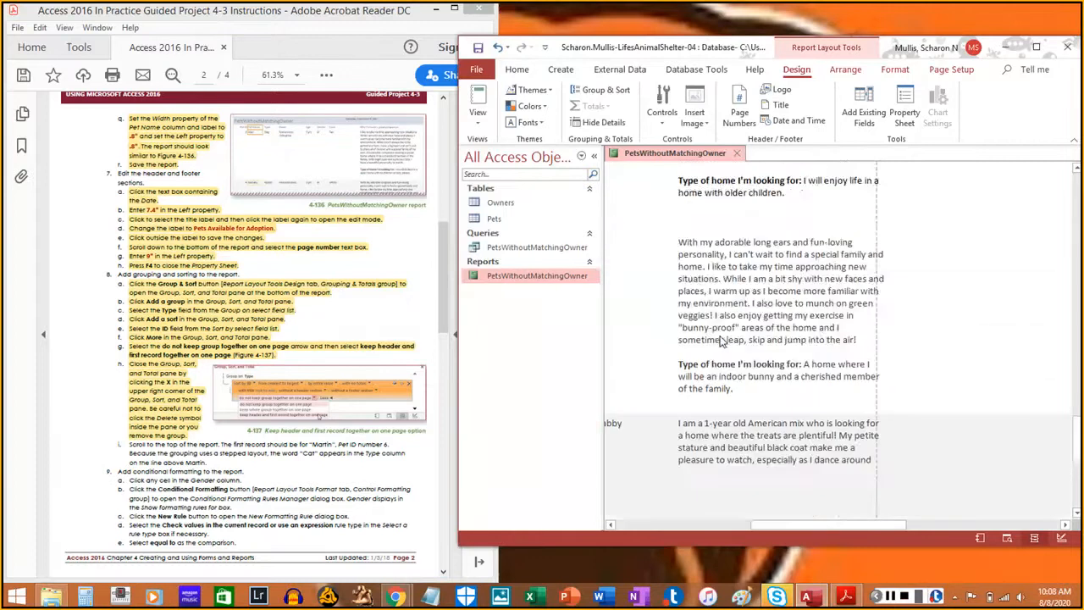
{"action": "scroll", "coordinate": [721, 341], "scroll_direction": "up", "scroll_amount": 10}
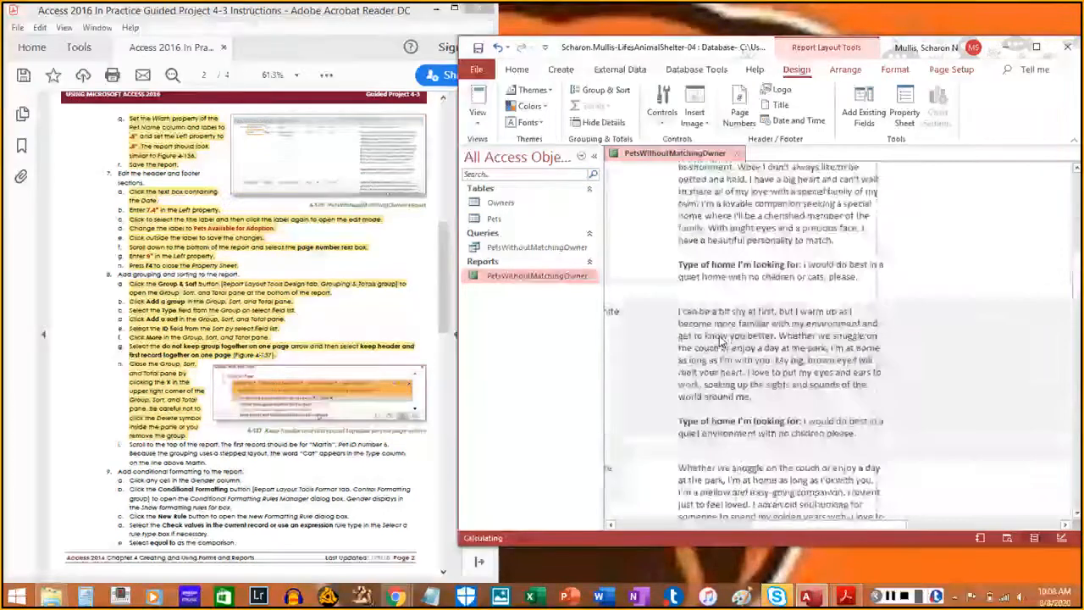
{"action": "scroll", "coordinate": [741, 340], "scroll_direction": "up", "scroll_amount": 10}
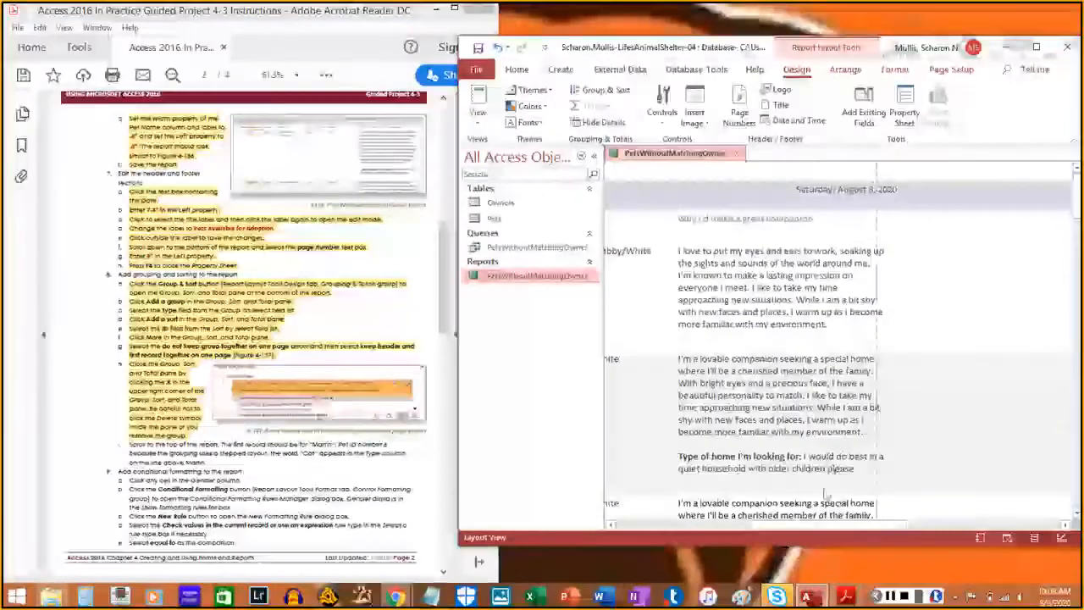
{"action": "left_click_drag", "start_coordinate": [840, 526], "coordinate": [635, 527]}
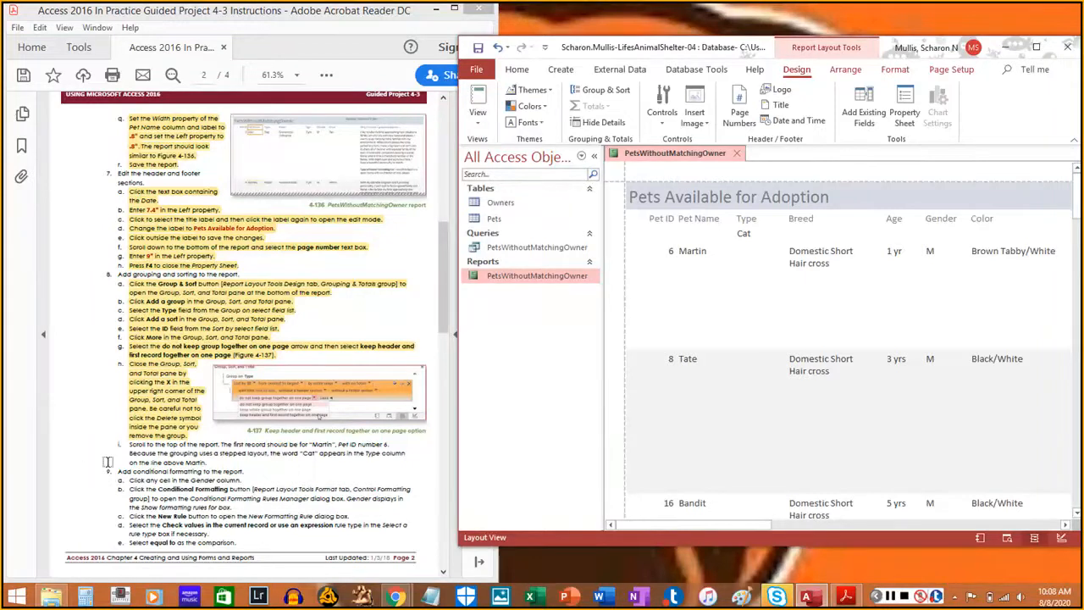
{"action": "left_click", "coordinate": [134, 473]}
{"action": "scroll", "coordinate": [134, 473], "scroll_direction": "down", "scroll_amount": 2}
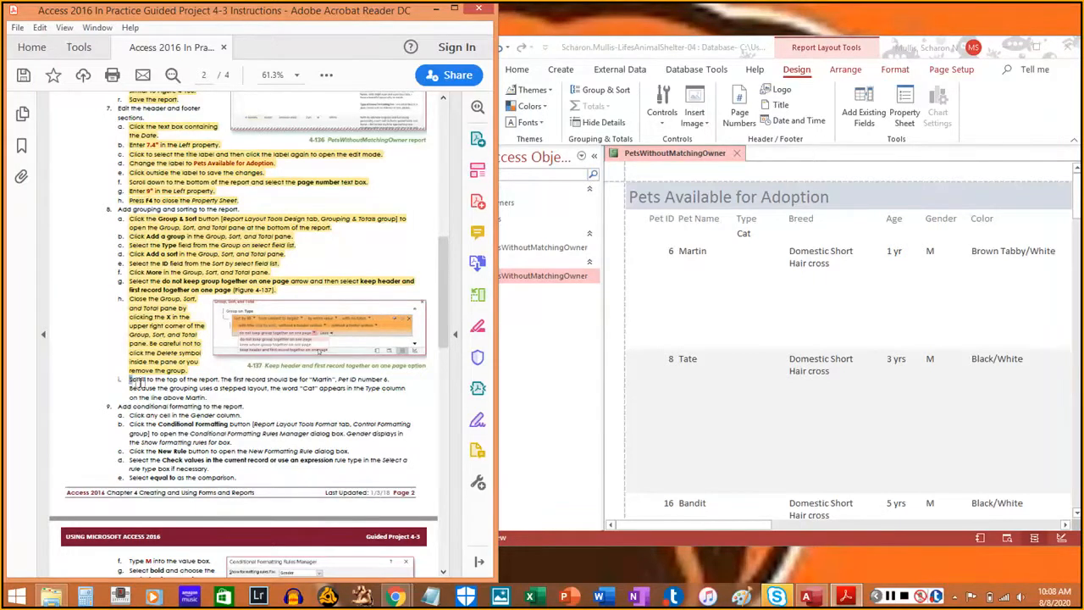
{"action": "left_click_drag", "start_coordinate": [132, 381], "coordinate": [209, 395]}
Select the Gender value of the first record in the report and highlight instruction 9a in the PDF.
{"action": "left_click", "coordinate": [1063, 119]}
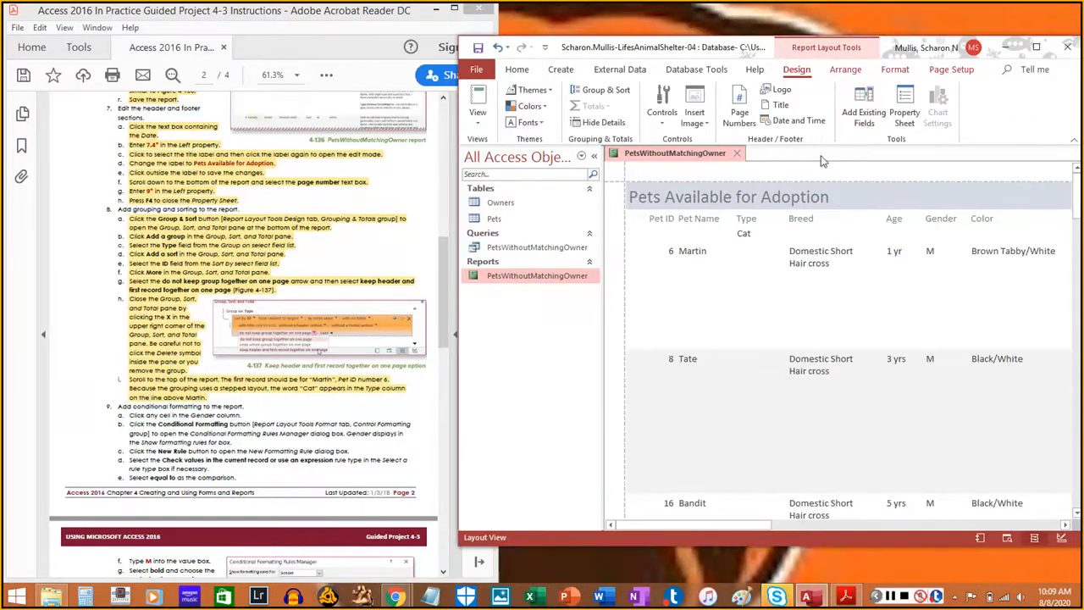
{"action": "scroll", "coordinate": [735, 365], "scroll_direction": "down", "scroll_amount": 2}
{"action": "scroll", "coordinate": [735, 365], "scroll_direction": "down", "scroll_amount": 3}
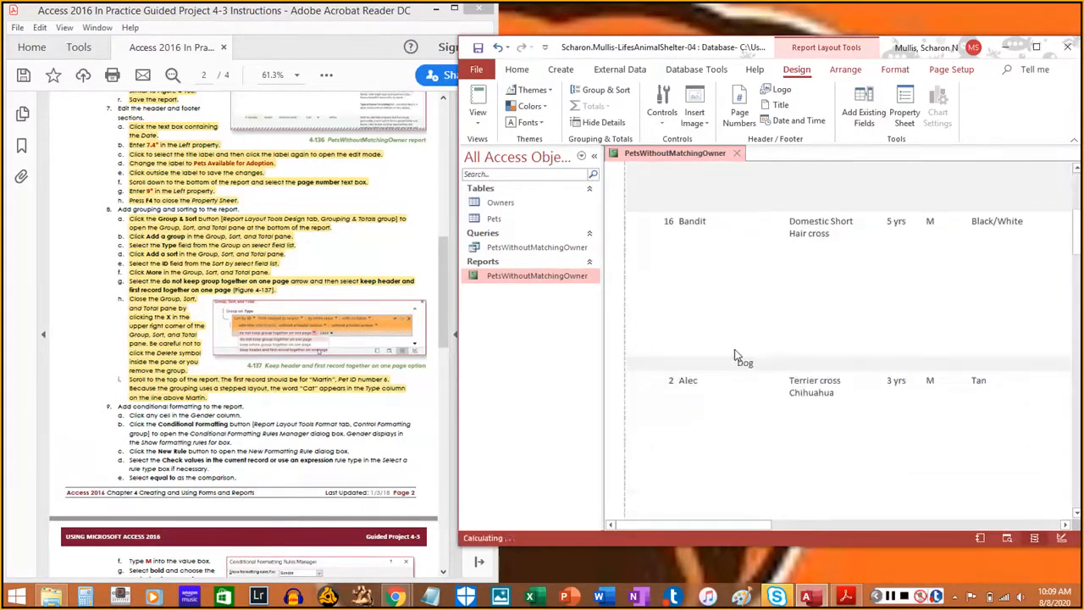
{"action": "scroll", "coordinate": [739, 356], "scroll_direction": "up", "scroll_amount": 5}
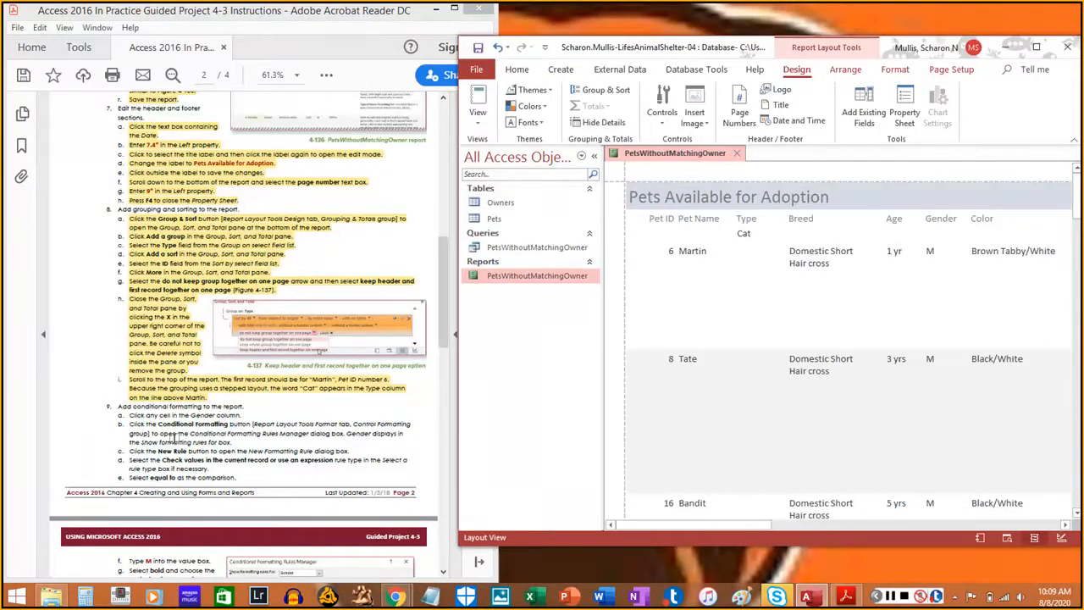
{"action": "left_click", "coordinate": [176, 437]}
{"action": "scroll", "coordinate": [175, 437], "scroll_direction": "down", "scroll_amount": 3}
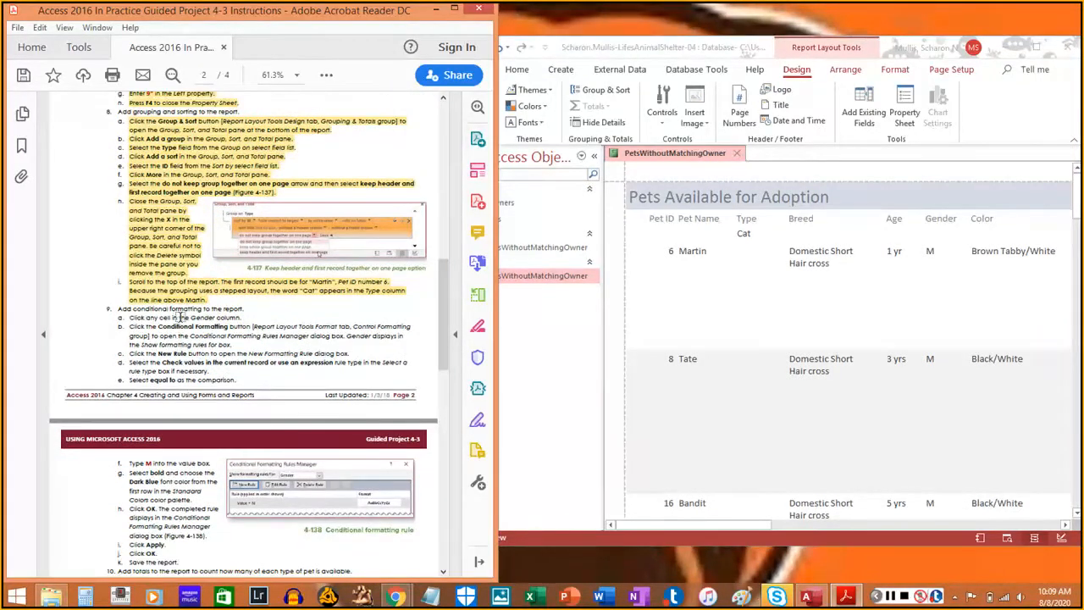
{"action": "left_click", "coordinate": [947, 237]}
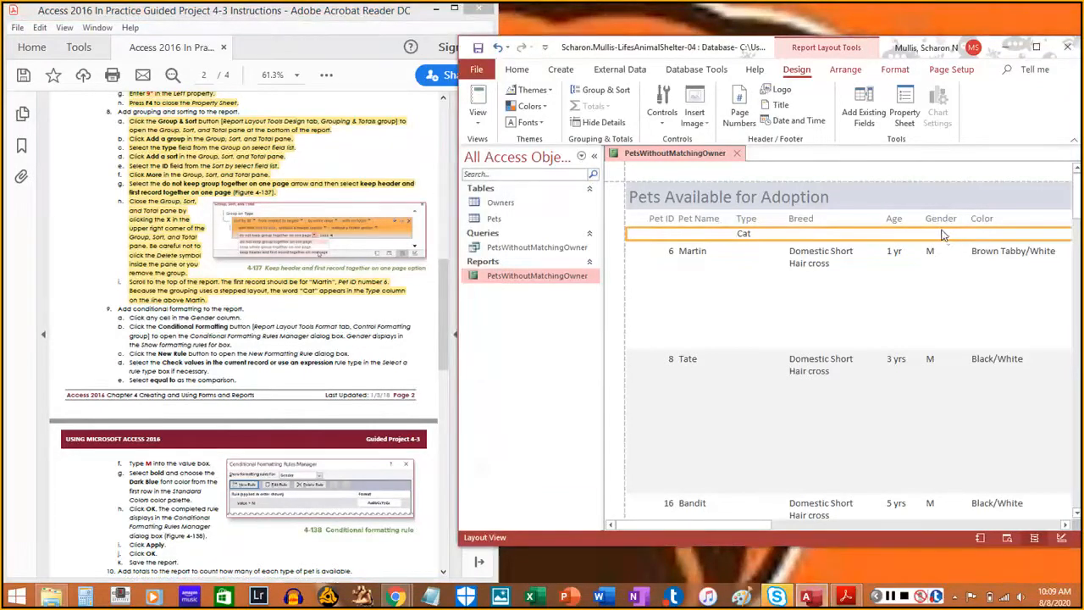
{"action": "left_click", "coordinate": [940, 222]}
{"action": "left_click", "coordinate": [930, 255]}
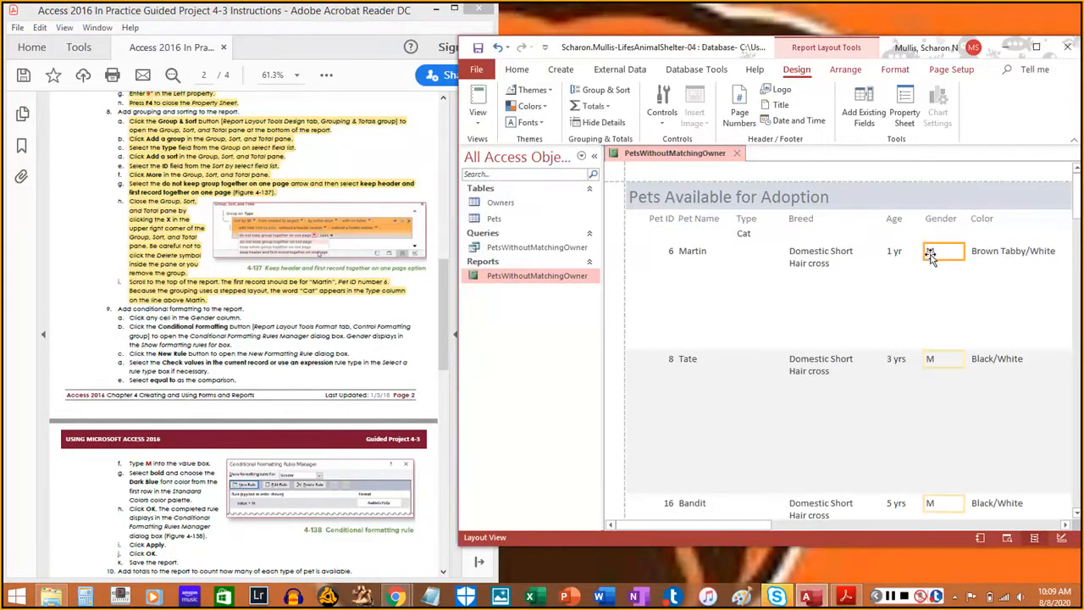
{"action": "left_click", "coordinate": [133, 318]}
{"action": "left_click_drag", "start_coordinate": [133, 318], "coordinate": [241, 319]}
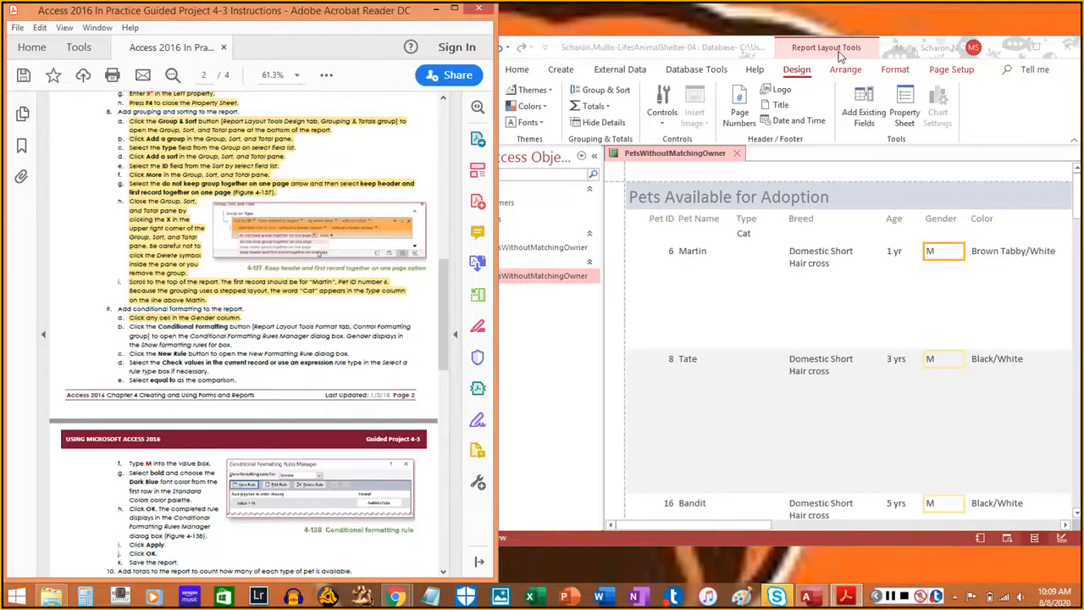
Open the Conditional Formatting Rules Manager for the Gender field and highlight instruction 9b in the PDF.
{"action": "left_click", "coordinate": [895, 72]}
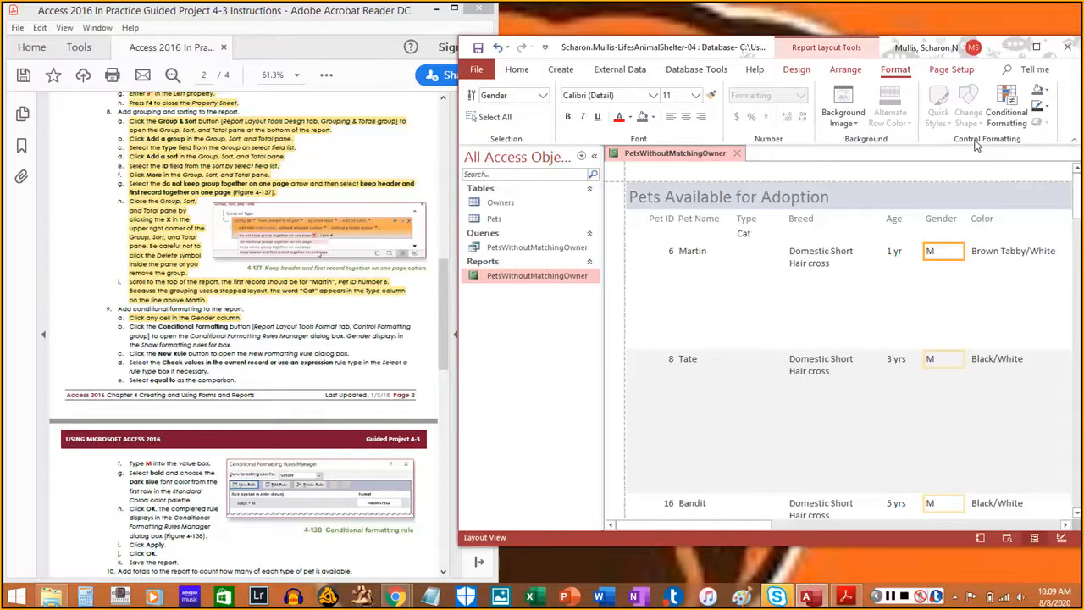
{"action": "left_click", "coordinate": [1008, 110]}
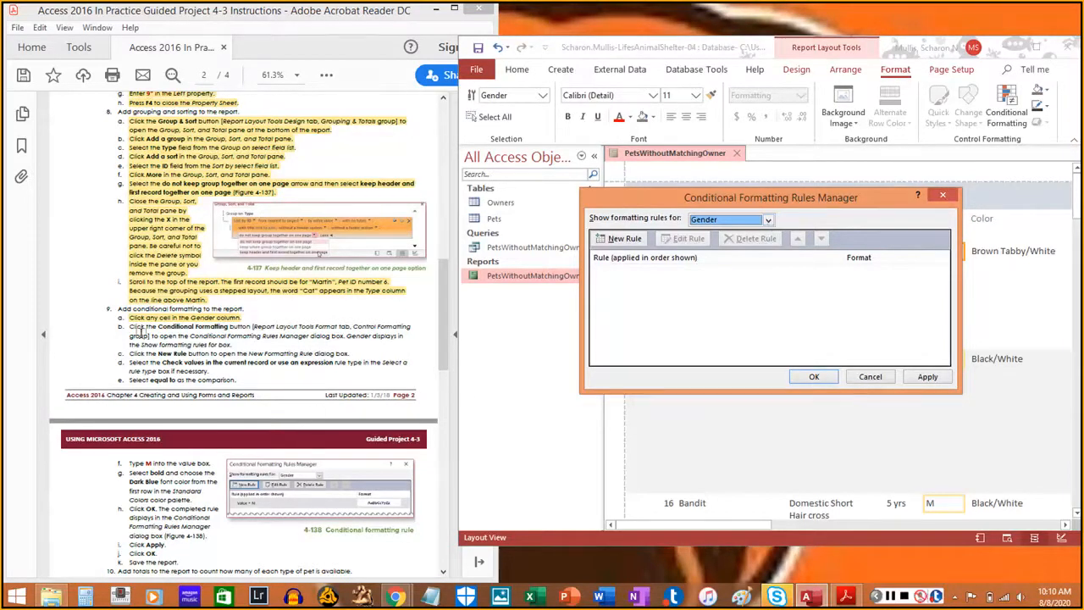
{"action": "left_click_drag", "start_coordinate": [130, 327], "coordinate": [232, 344]}
{"action": "left_click", "coordinate": [232, 345]}
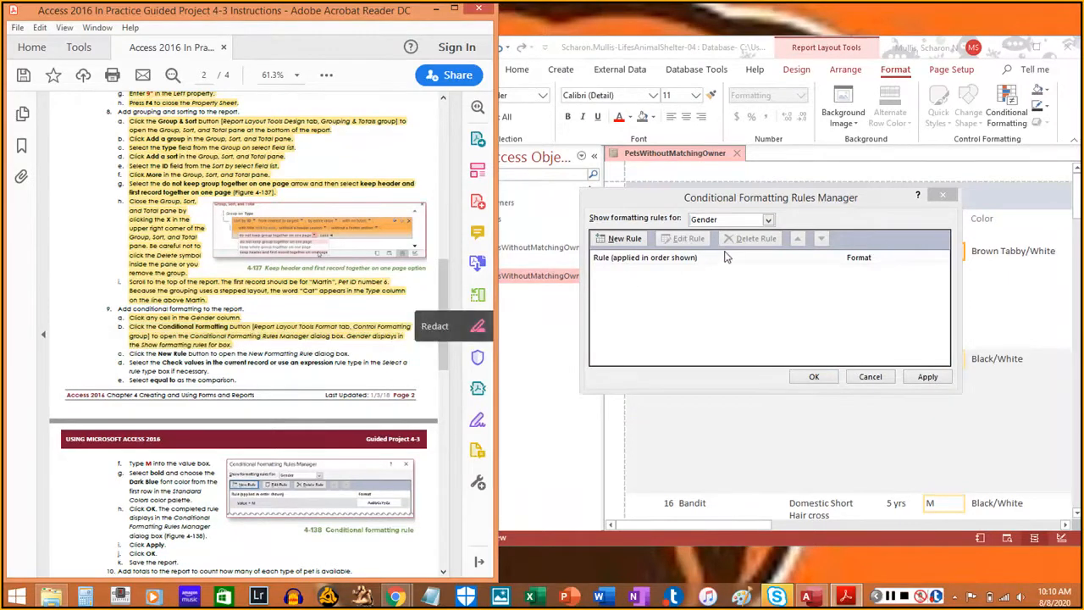
Start a new rule of type "Check values in the current record or use an expression" and highlight instructions 9c and 9d in the PDF.
{"action": "left_click", "coordinate": [619, 239]}
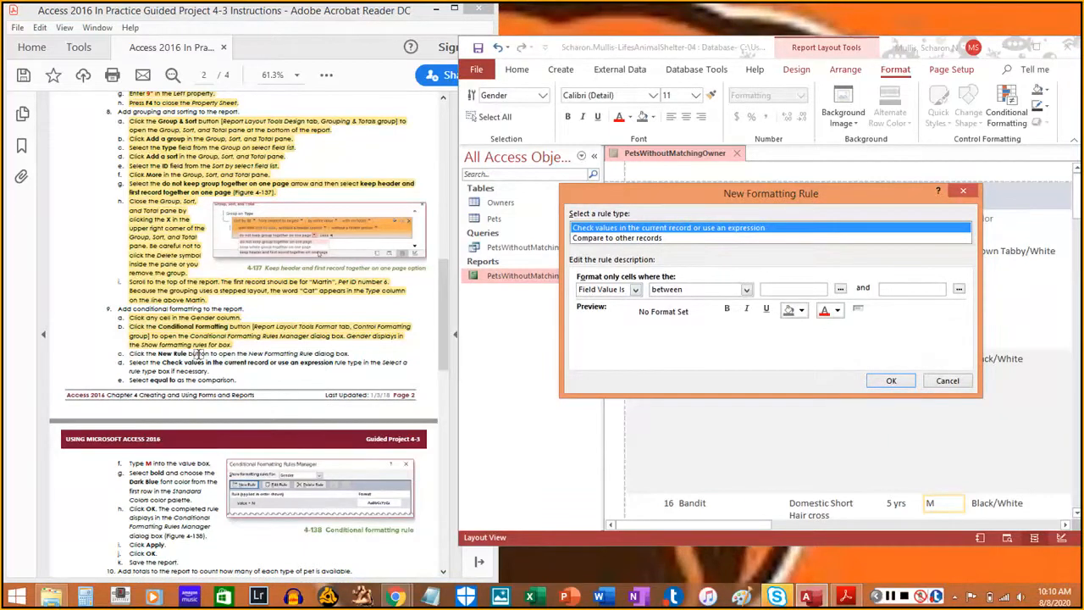
{"action": "left_click_drag", "start_coordinate": [125, 353], "coordinate": [352, 350]}
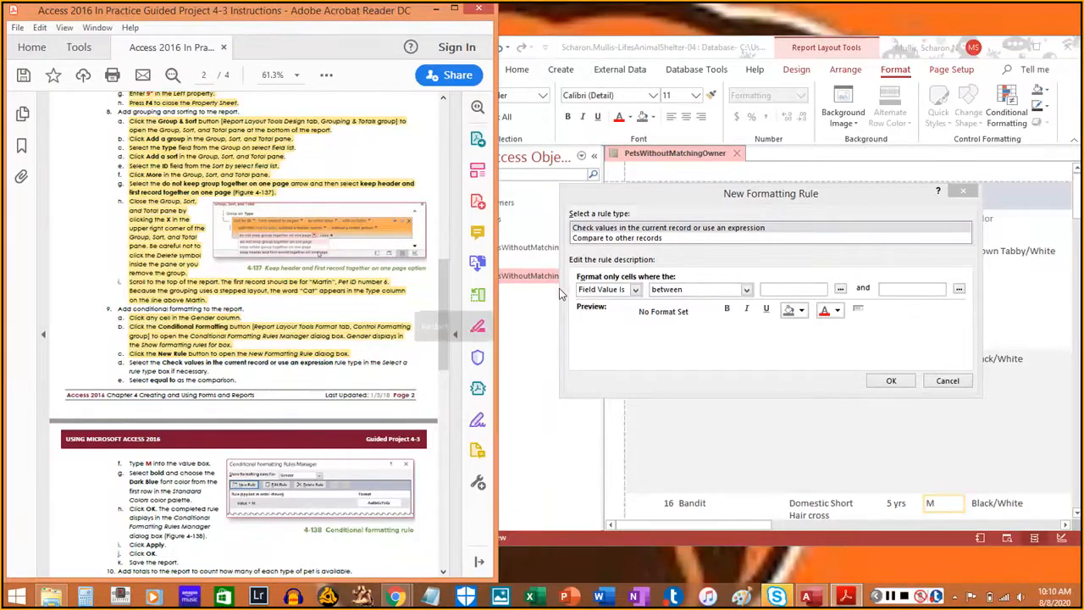
{"action": "left_click", "coordinate": [711, 229]}
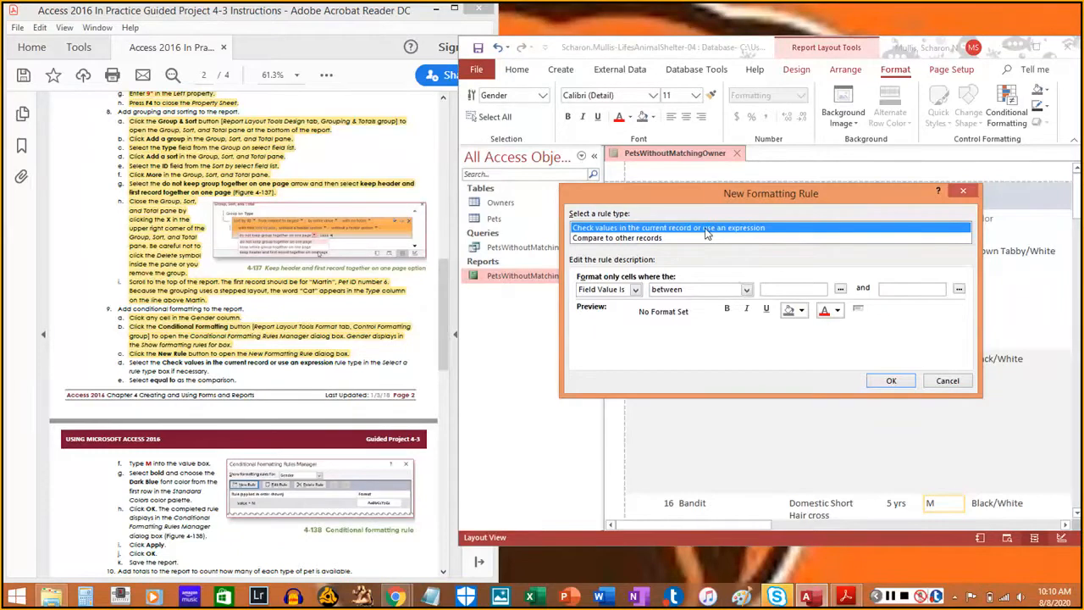
{"action": "left_click", "coordinate": [135, 363]}
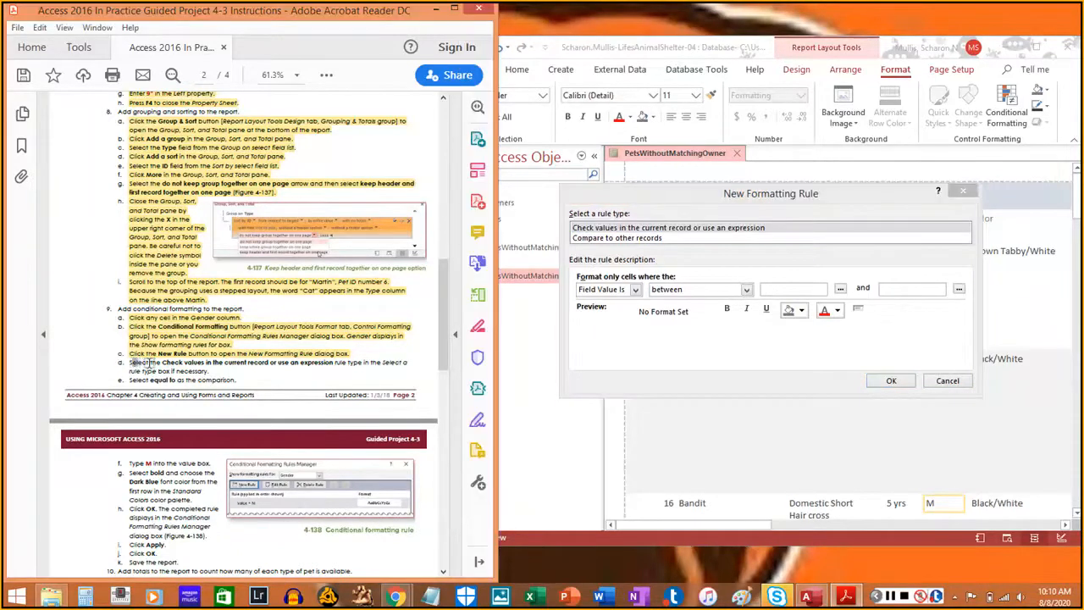
{"action": "left_click_drag", "start_coordinate": [149, 362], "coordinate": [187, 372]}
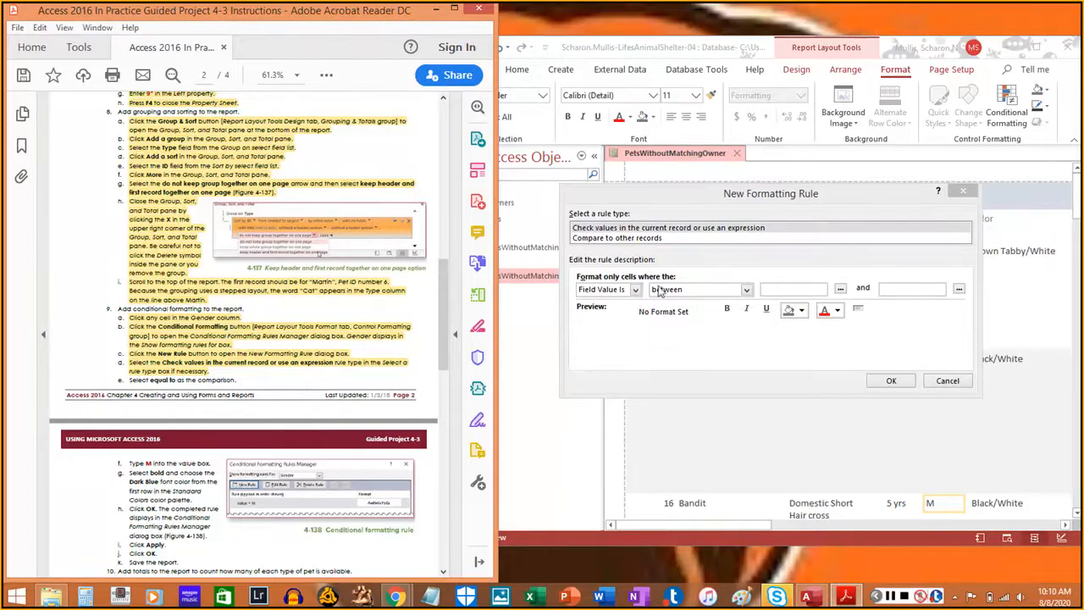
Set the rule to compare the field value using equal to, and highlight instruction 9e in the PDF.
{"action": "left_click", "coordinate": [746, 291]}
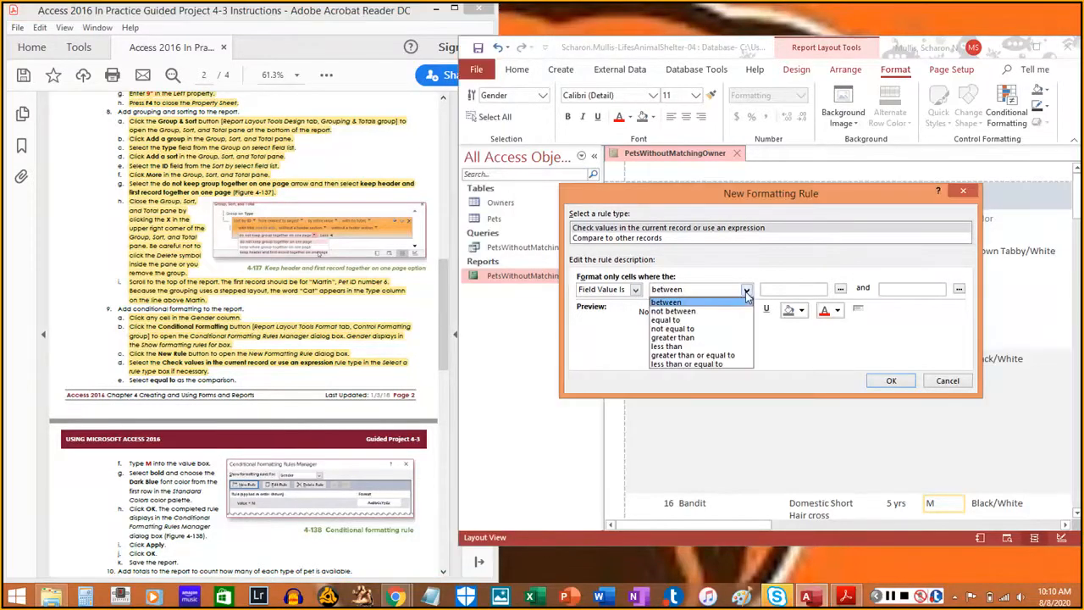
{"action": "left_click", "coordinate": [680, 321]}
{"action": "left_click", "coordinate": [635, 290]}
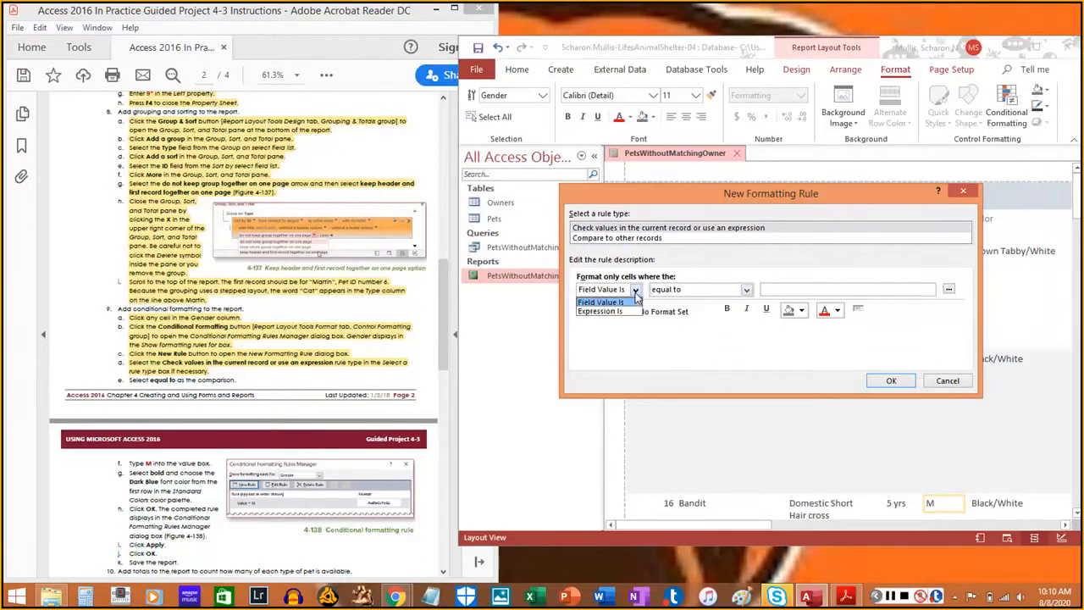
{"action": "left_click", "coordinate": [635, 295]}
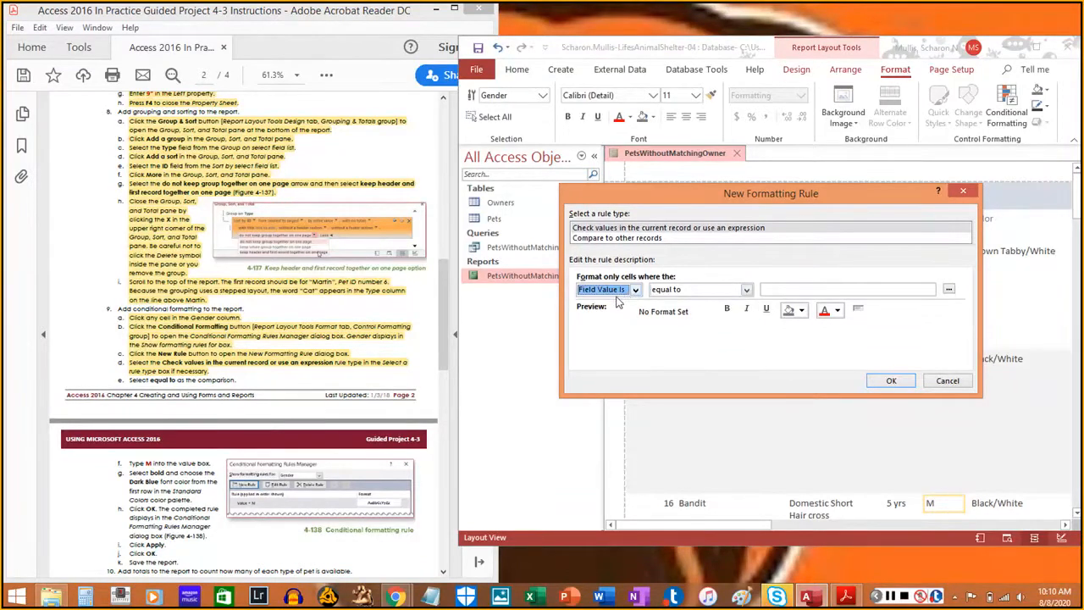
{"action": "left_click_drag", "start_coordinate": [131, 380], "coordinate": [236, 382]}
Enter M as the rule's comparison value and highlight instruction 9f in the PDF.
{"action": "scroll", "coordinate": [236, 382], "scroll_direction": "down", "scroll_amount": 3}
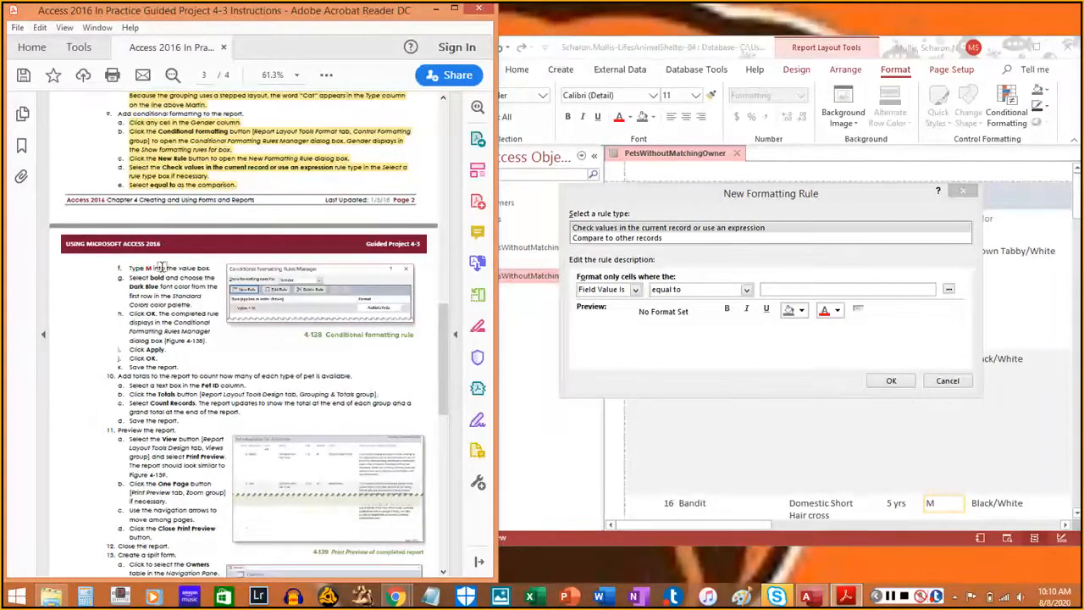
{"action": "left_click", "coordinate": [764, 288]}
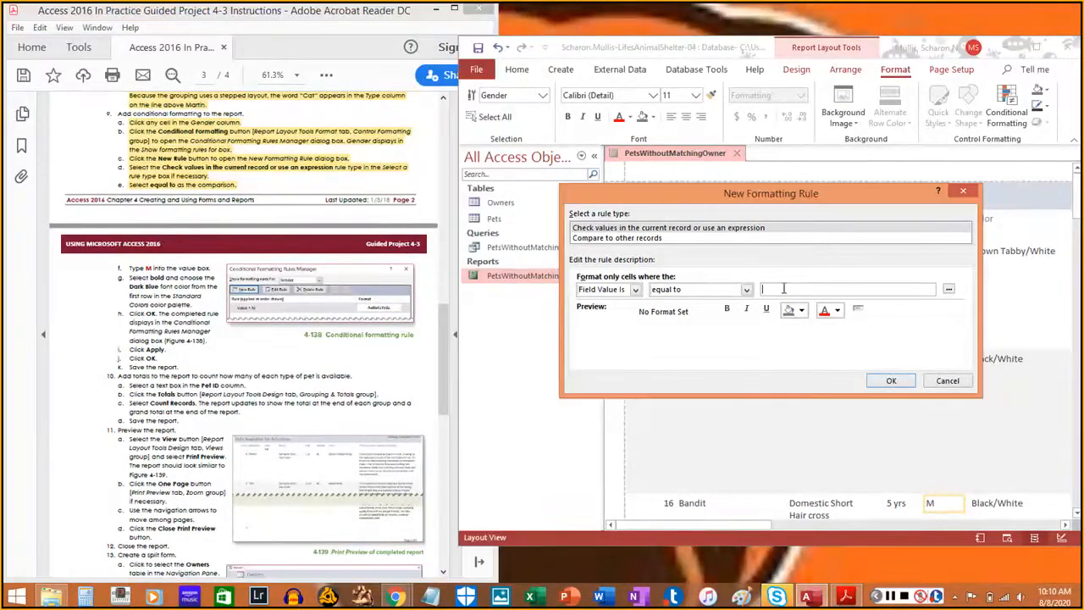
{"action": "type", "text": "M"}
{"action": "left_click", "coordinate": [129, 268]}
{"action": "left_click_drag", "start_coordinate": [129, 268], "coordinate": [212, 269]}
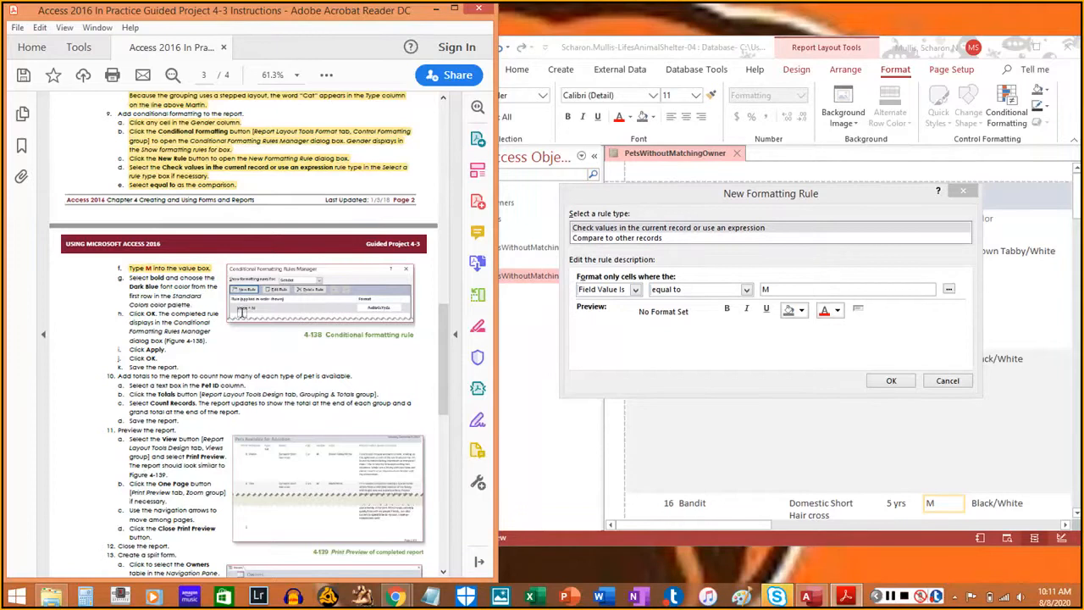
Format the rule's matching values as bold with the Dark Blue font color from the first row of Standard Colors.
{"action": "left_click", "coordinate": [727, 309]}
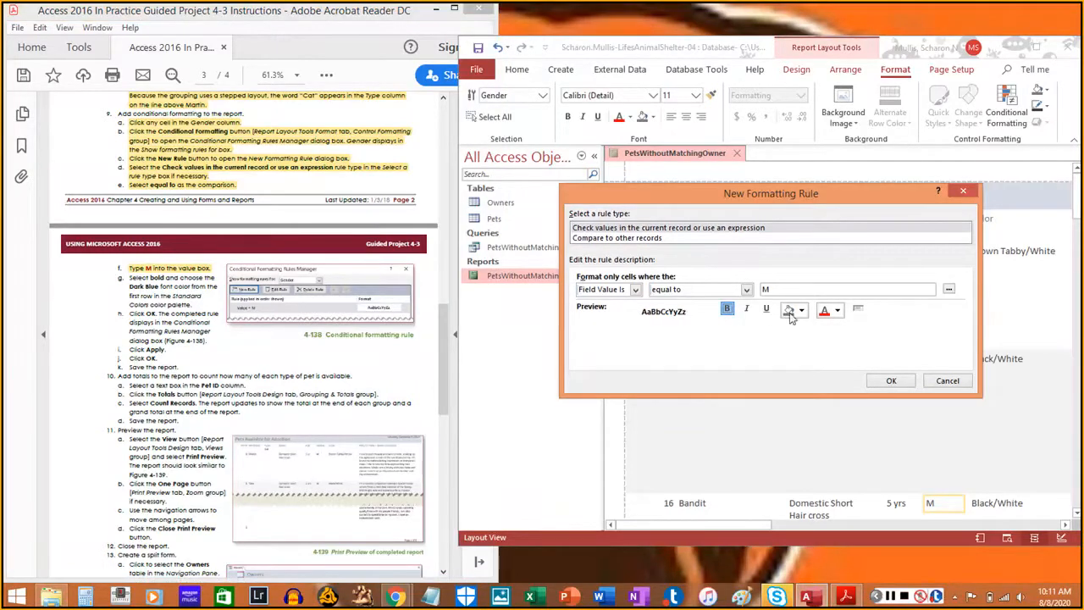
{"action": "left_click", "coordinate": [838, 310]}
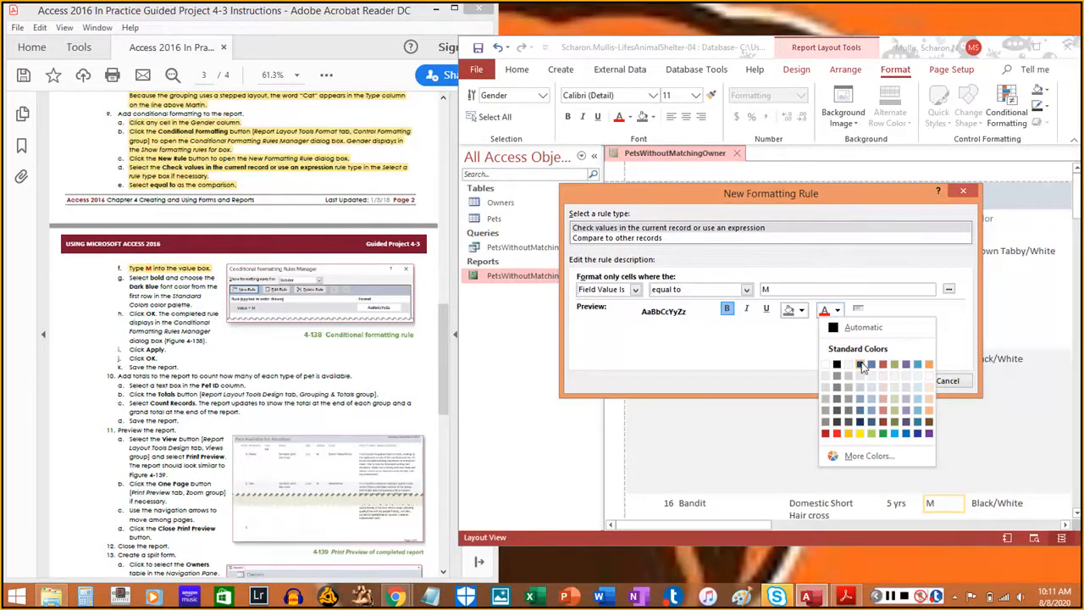
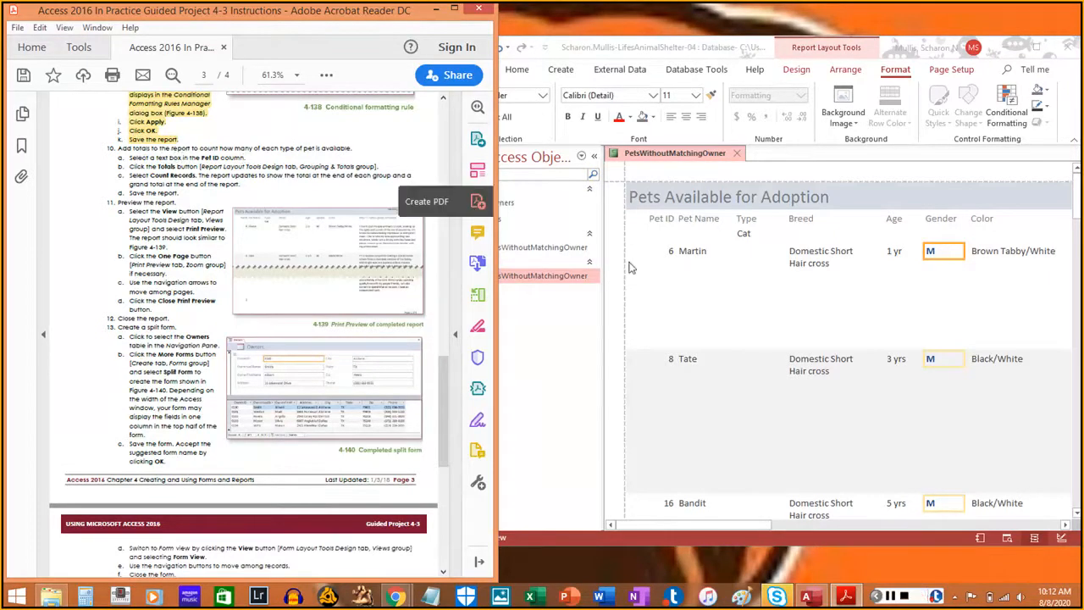
Select the Pet ID text box of the first record and highlight instruction 10a in the PDF.
{"action": "left_click", "coordinate": [653, 219]}
{"action": "left_click", "coordinate": [657, 250]}
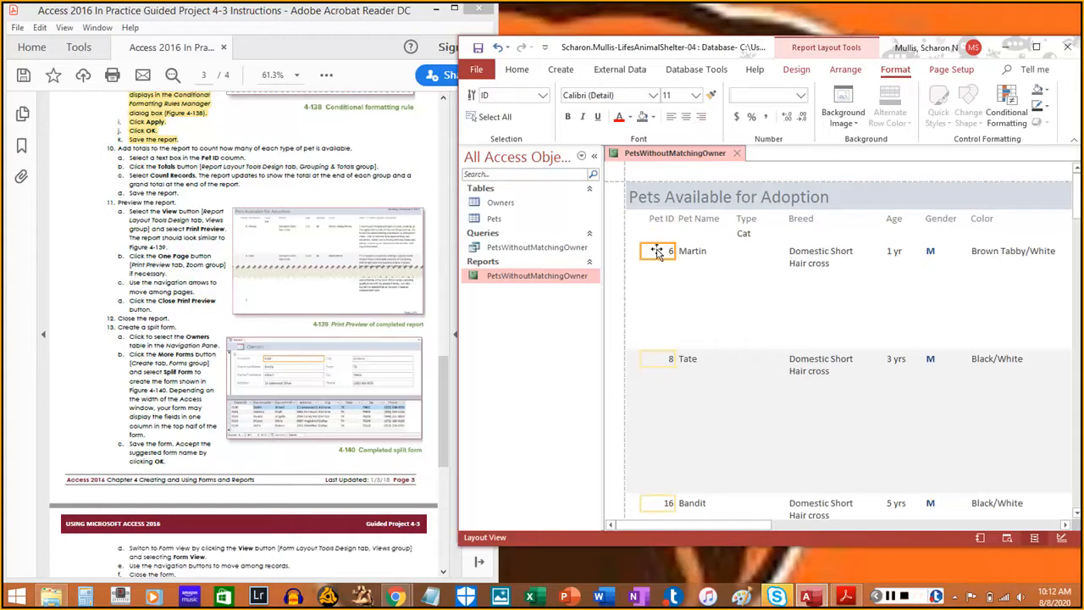
{"action": "left_click", "coordinate": [655, 238]}
{"action": "left_click", "coordinate": [656, 251]}
{"action": "left_click_drag", "start_coordinate": [129, 158], "coordinate": [230, 159]}
{"action": "left_click", "coordinate": [205, 161]}
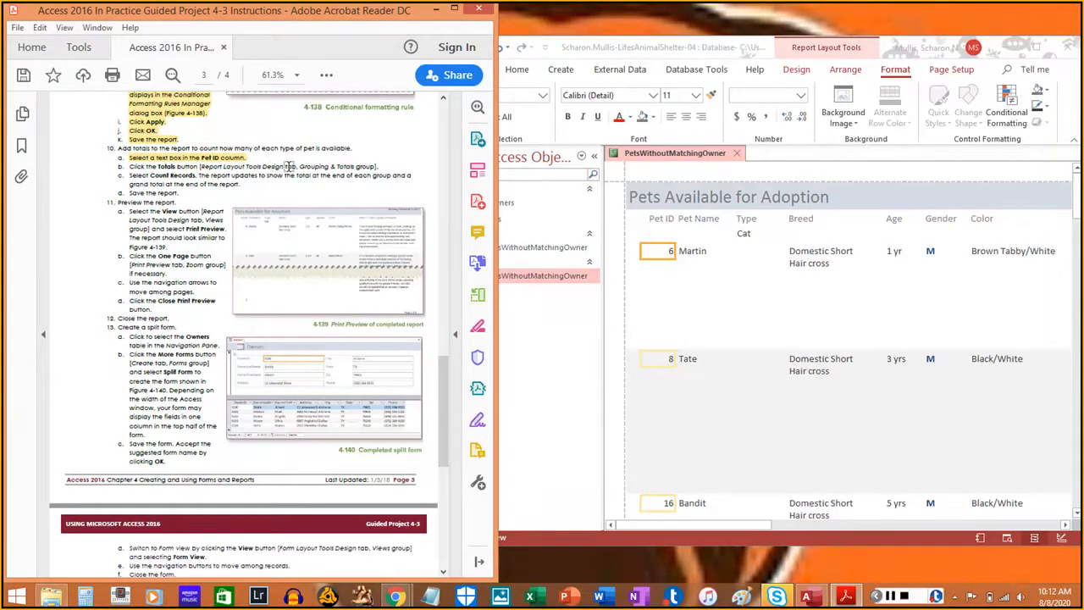
Add a Count Records total to the Pet ID column and check the count beneath the Cat group.
{"action": "left_click", "coordinate": [841, 50]}
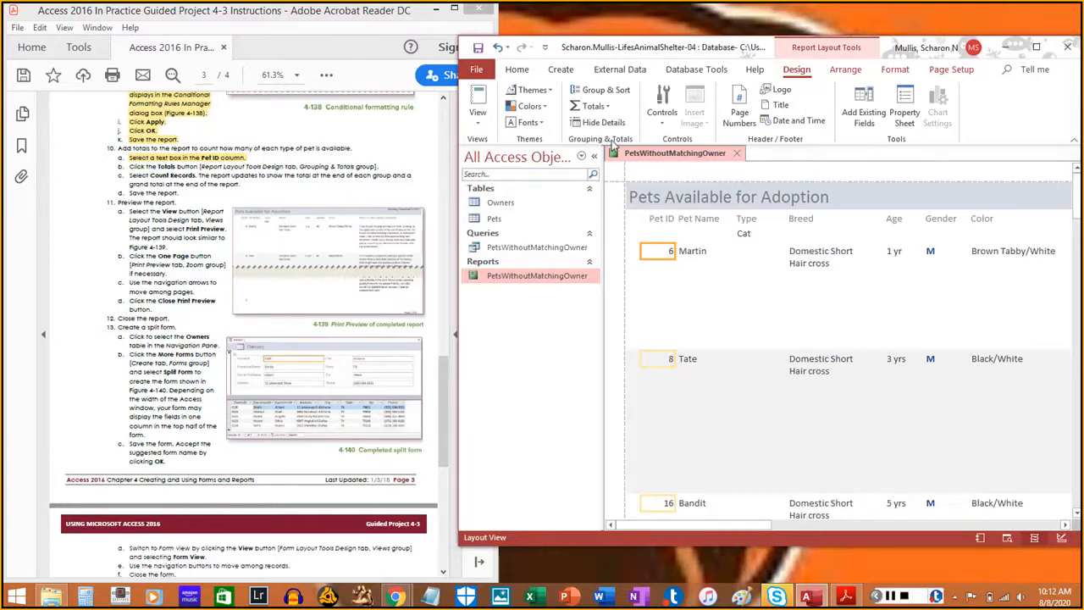
{"action": "left_click", "coordinate": [592, 108]}
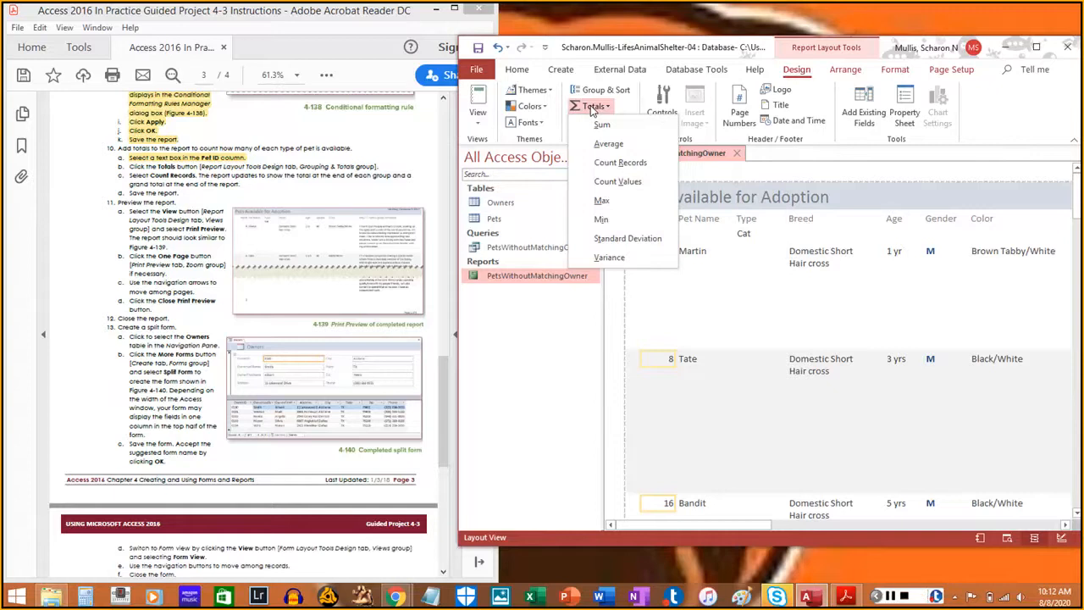
{"action": "left_click", "coordinate": [623, 164]}
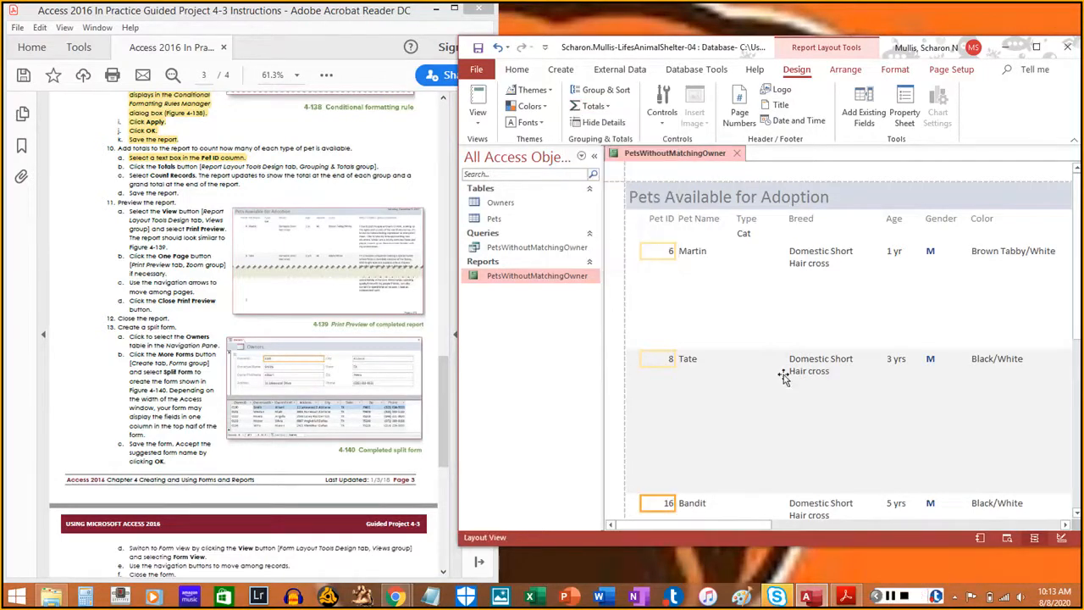
{"action": "scroll", "coordinate": [846, 381], "scroll_direction": "down", "scroll_amount": 4}
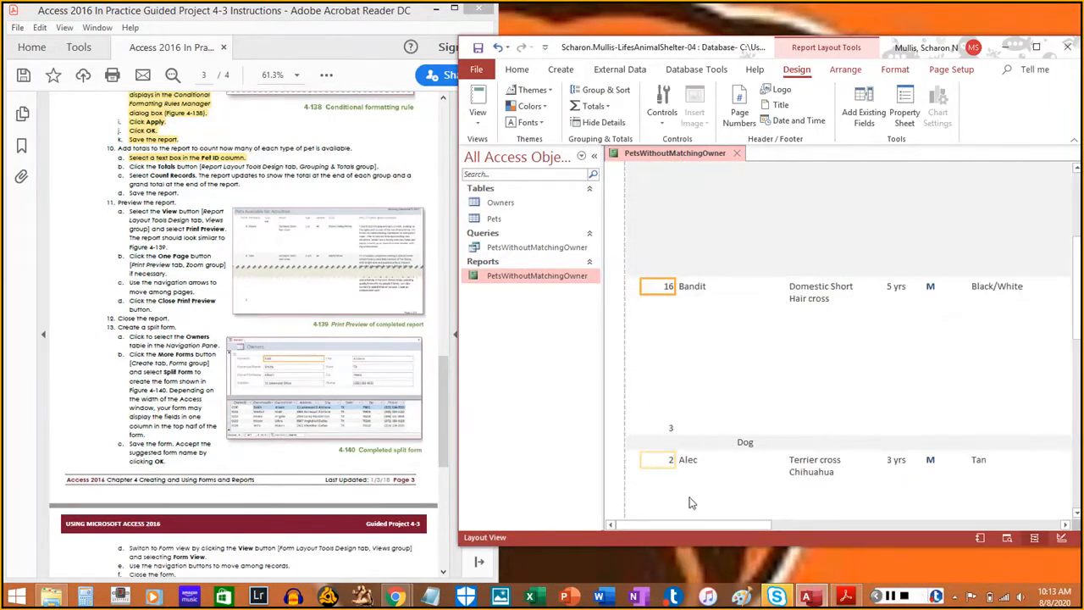
Examine the record counts beneath the Cat, Dog and Rabbit groups and the grand total at the end of the report.
{"action": "left_click_drag", "start_coordinate": [729, 528], "coordinate": [686, 523]}
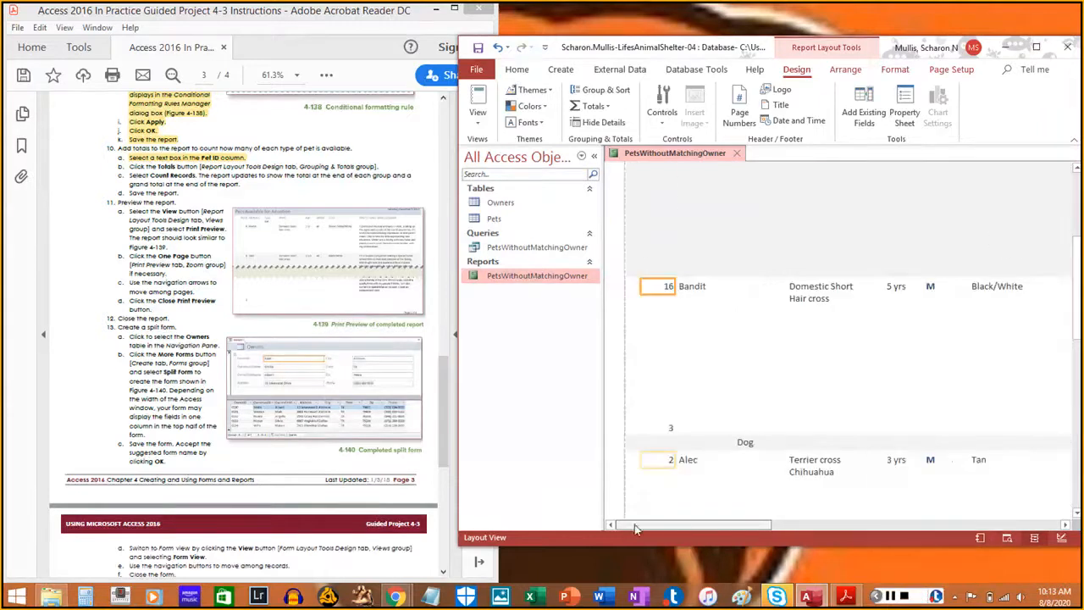
{"action": "scroll", "coordinate": [703, 288], "scroll_direction": "up", "scroll_amount": 3}
{"action": "scroll", "coordinate": [701, 295], "scroll_direction": "down", "scroll_amount": 5}
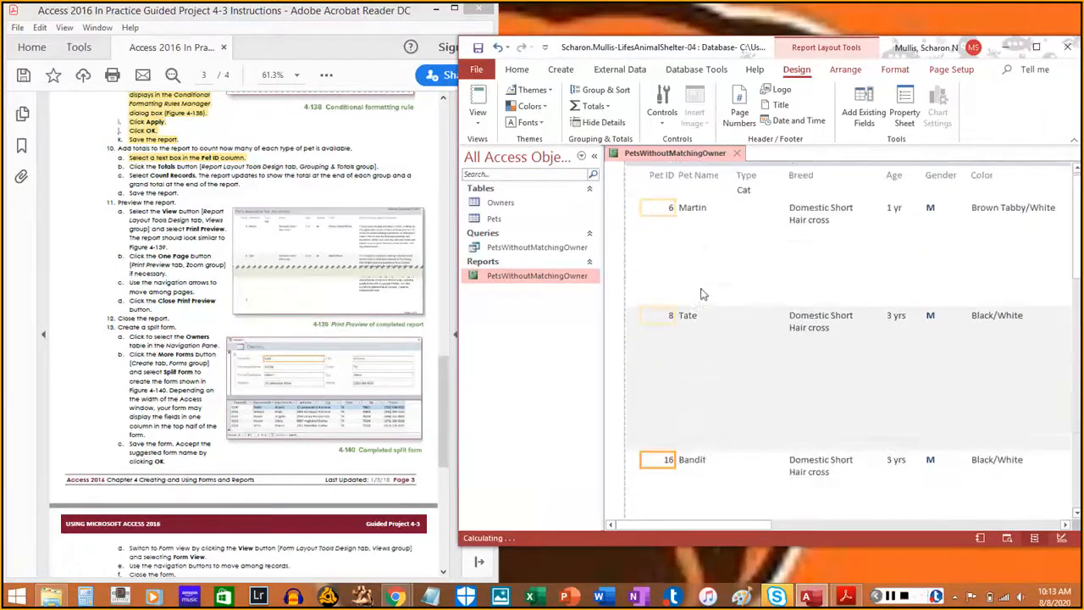
{"action": "scroll", "coordinate": [697, 293], "scroll_direction": "down", "scroll_amount": 4}
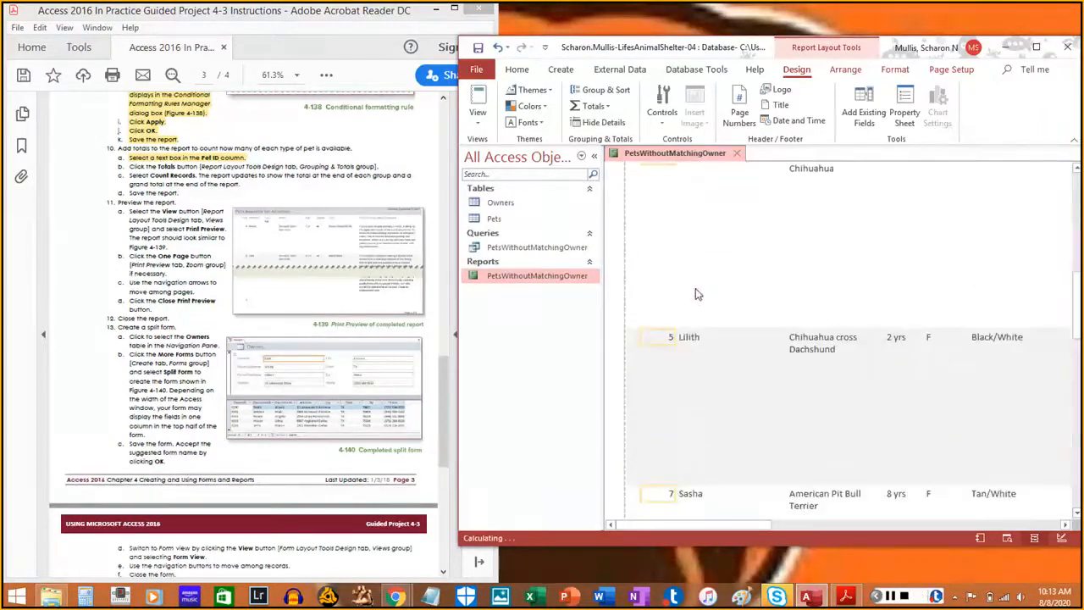
{"action": "scroll", "coordinate": [695, 293], "scroll_direction": "down", "scroll_amount": 5}
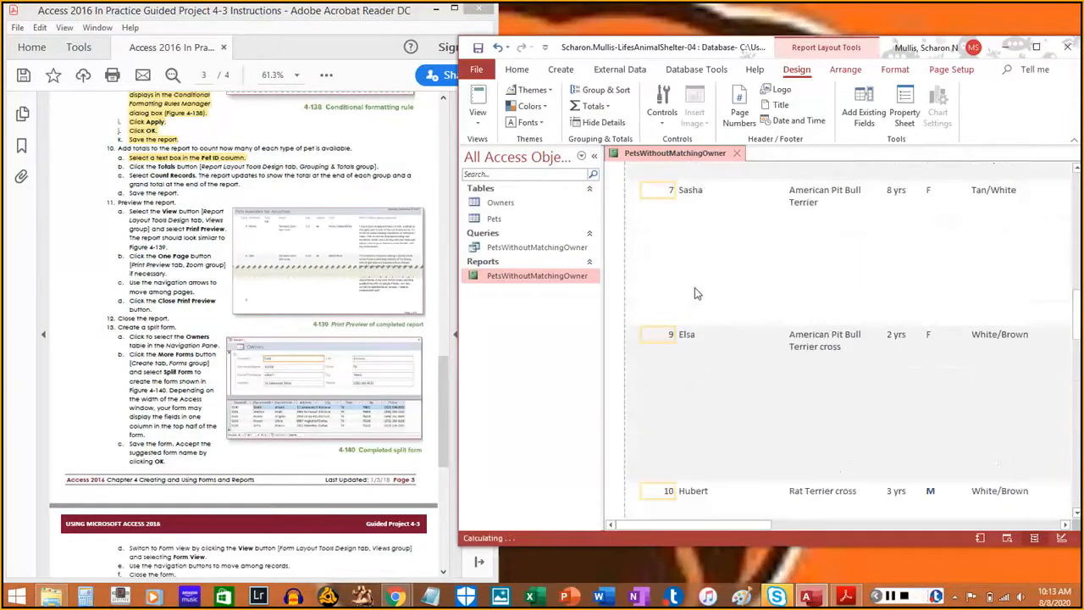
{"action": "scroll", "coordinate": [692, 289], "scroll_direction": "down", "scroll_amount": 6}
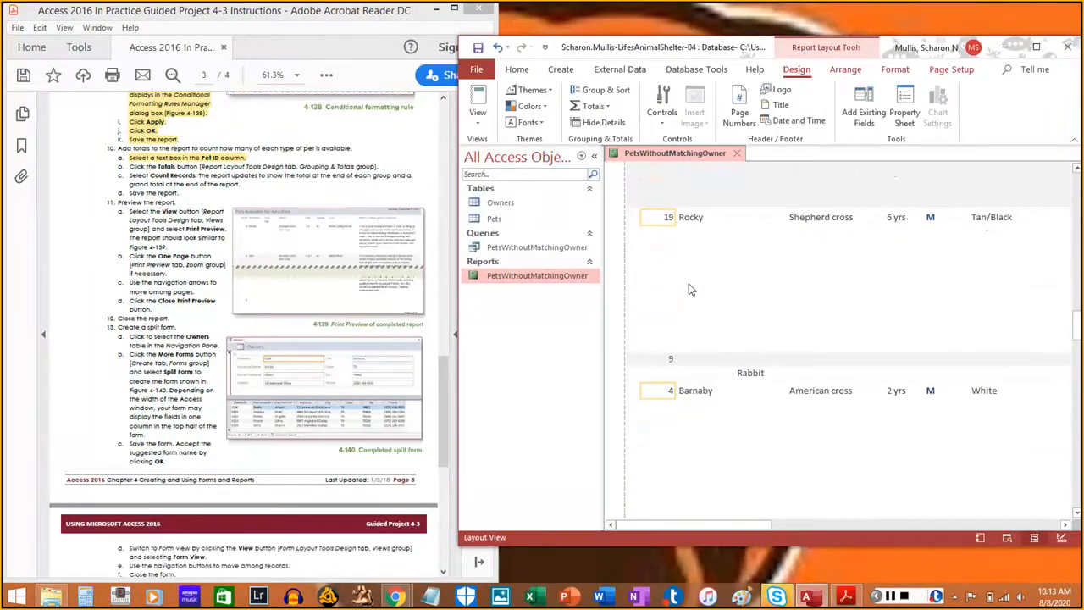
{"action": "scroll", "coordinate": [673, 381], "scroll_direction": "down", "scroll_amount": 6}
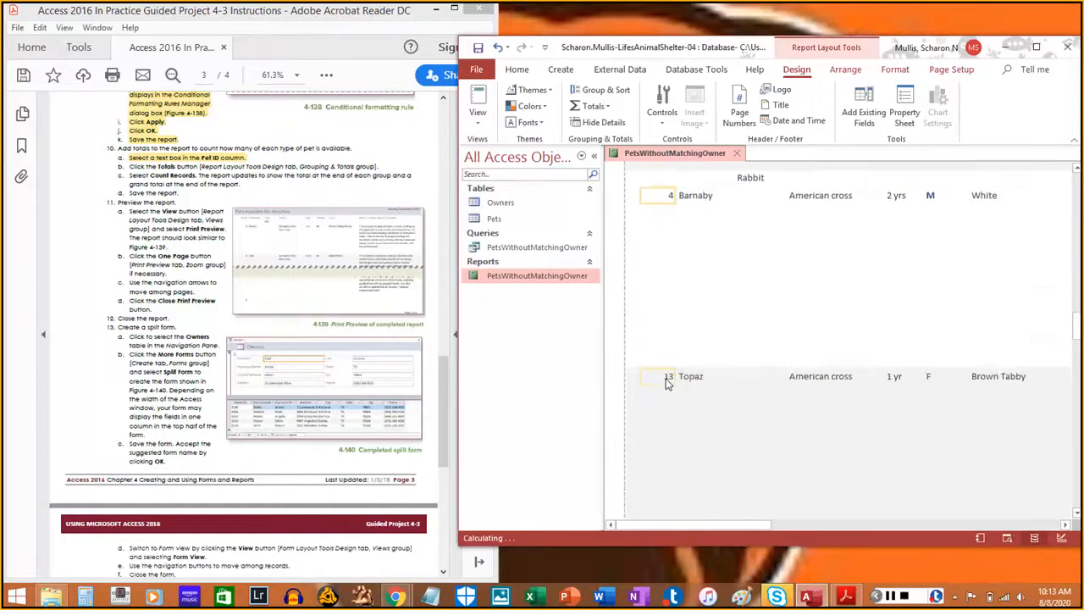
{"action": "scroll", "coordinate": [664, 381], "scroll_direction": "down", "scroll_amount": 4}
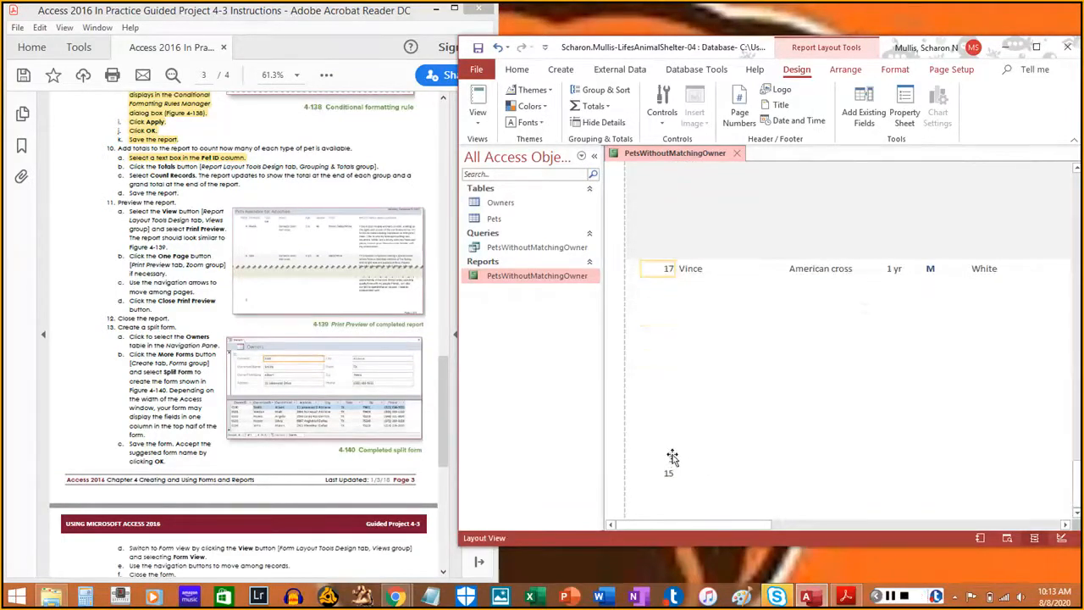
{"action": "scroll", "coordinate": [669, 441], "scroll_direction": "up", "scroll_amount": 5}
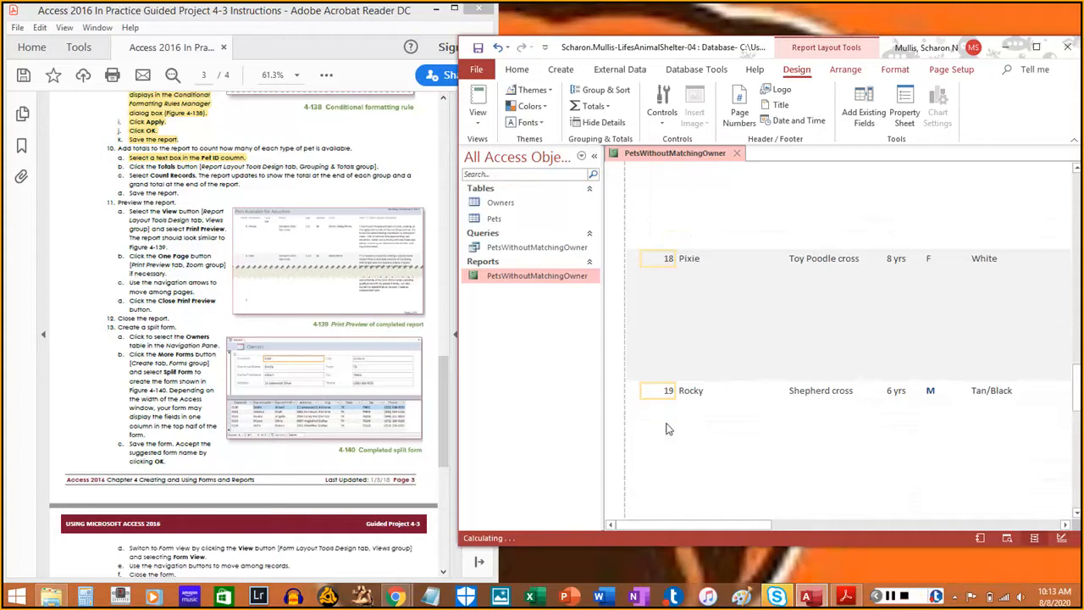
{"action": "scroll", "coordinate": [661, 415], "scroll_direction": "down", "scroll_amount": 4}
{"action": "scroll", "coordinate": [660, 413], "scroll_direction": "down", "scroll_amount": 1}
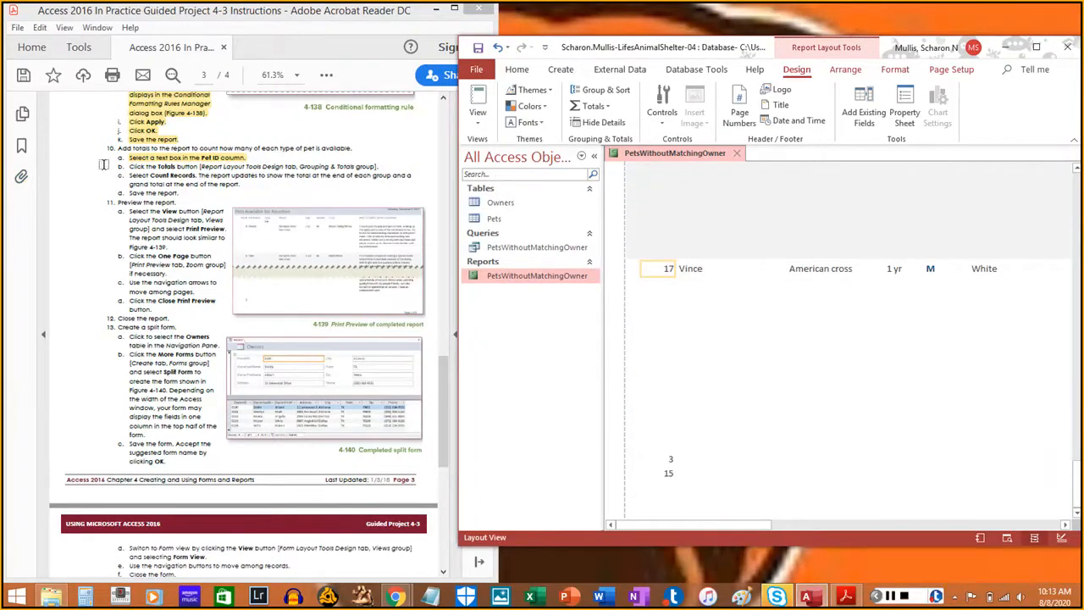
Highlight instructions 10b, 10c and 10d in the PDF and save the PetsWithoutMatchingOwner report.
{"action": "left_click_drag", "start_coordinate": [129, 167], "coordinate": [383, 165]}
{"action": "left_click_drag", "start_coordinate": [131, 175], "coordinate": [243, 184]}
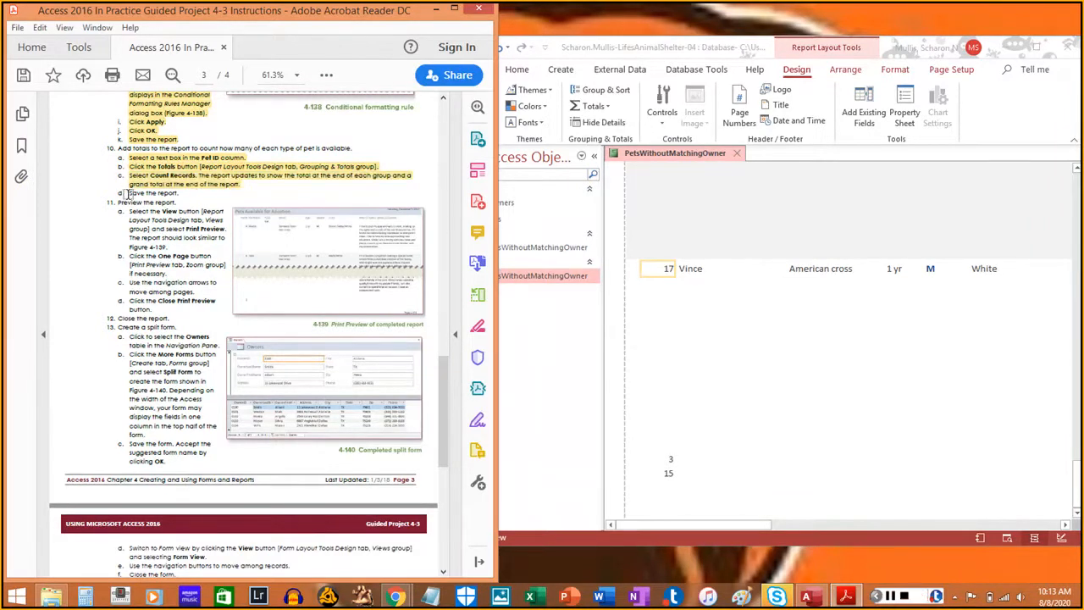
{"action": "left_click_drag", "start_coordinate": [129, 193], "coordinate": [180, 192]}
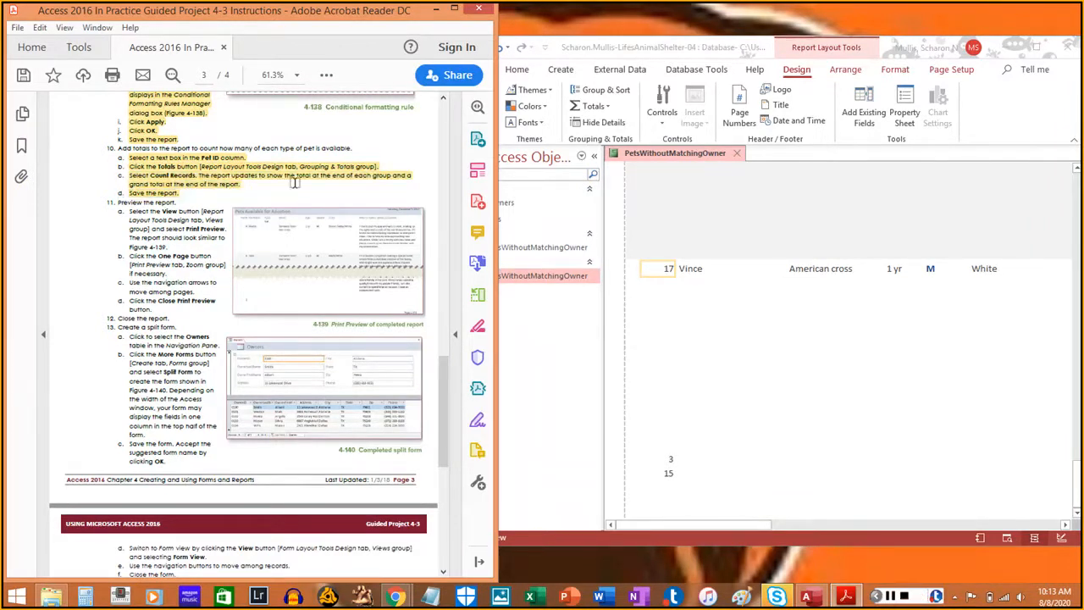
{"action": "right_click", "coordinate": [654, 159]}
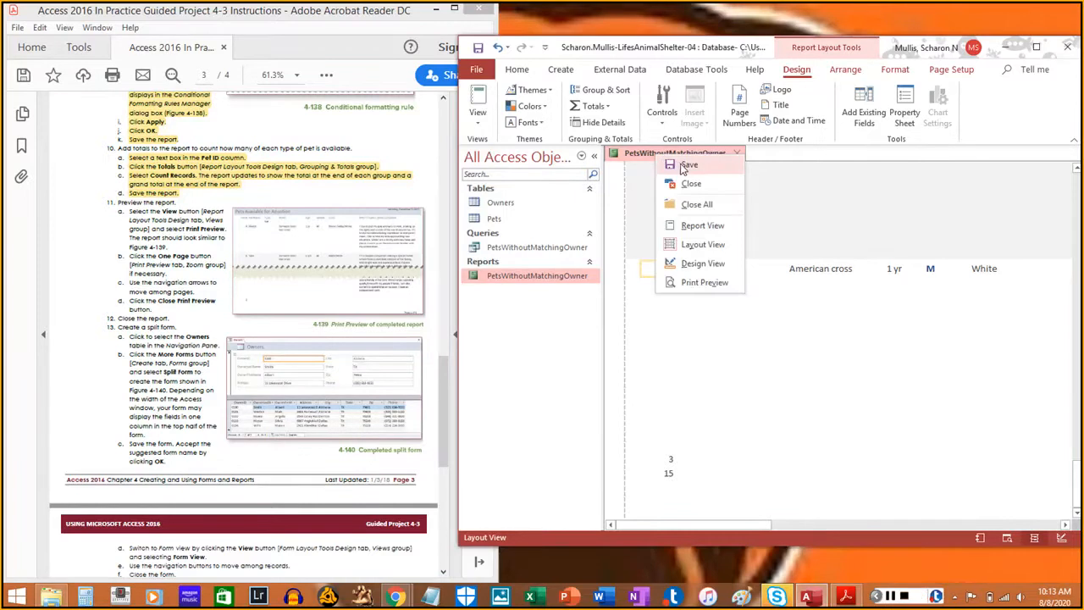
{"action": "left_click", "coordinate": [685, 166]}
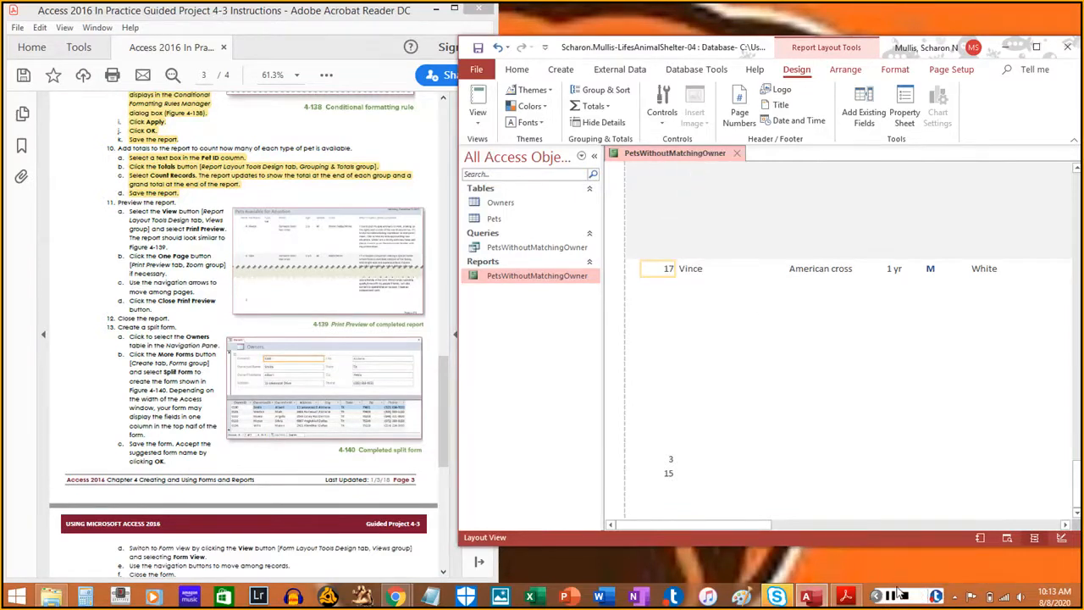
{"action": "left_click", "coordinate": [899, 593]}
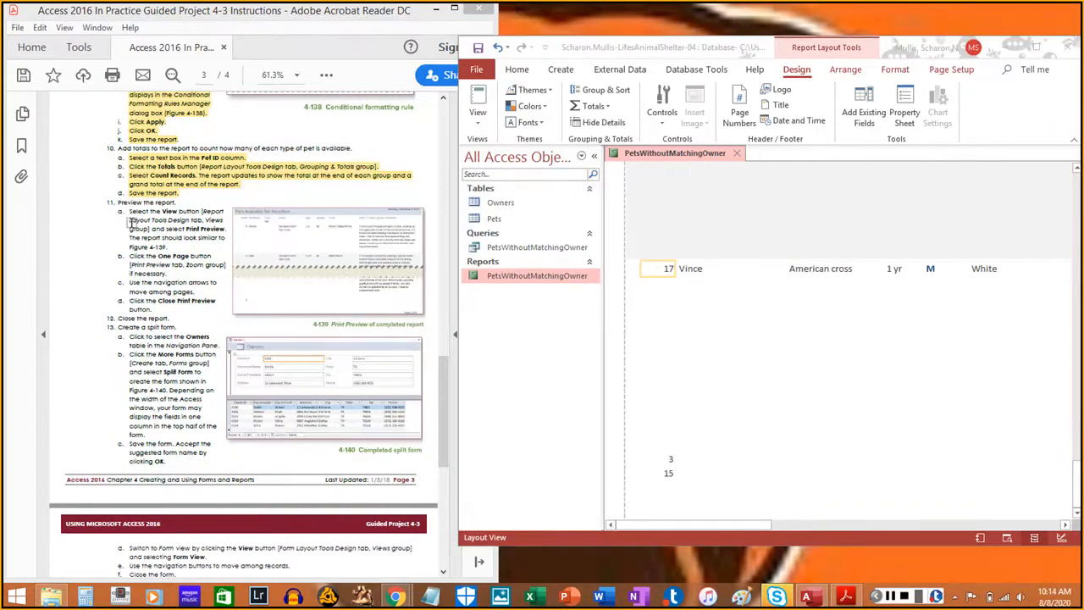
Switch the PetsWithoutMatchingOwner report from Layout View to Print Preview.
{"action": "left_click", "coordinate": [132, 224]}
{"action": "scroll", "coordinate": [164, 235], "scroll_direction": "down", "scroll_amount": 2}
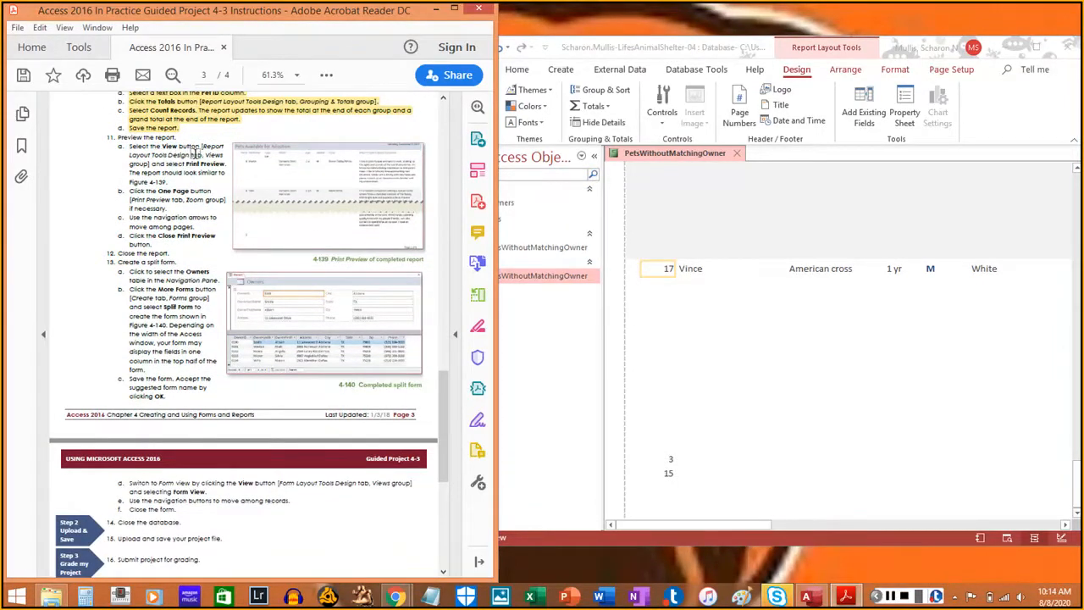
{"action": "left_click", "coordinate": [800, 76]}
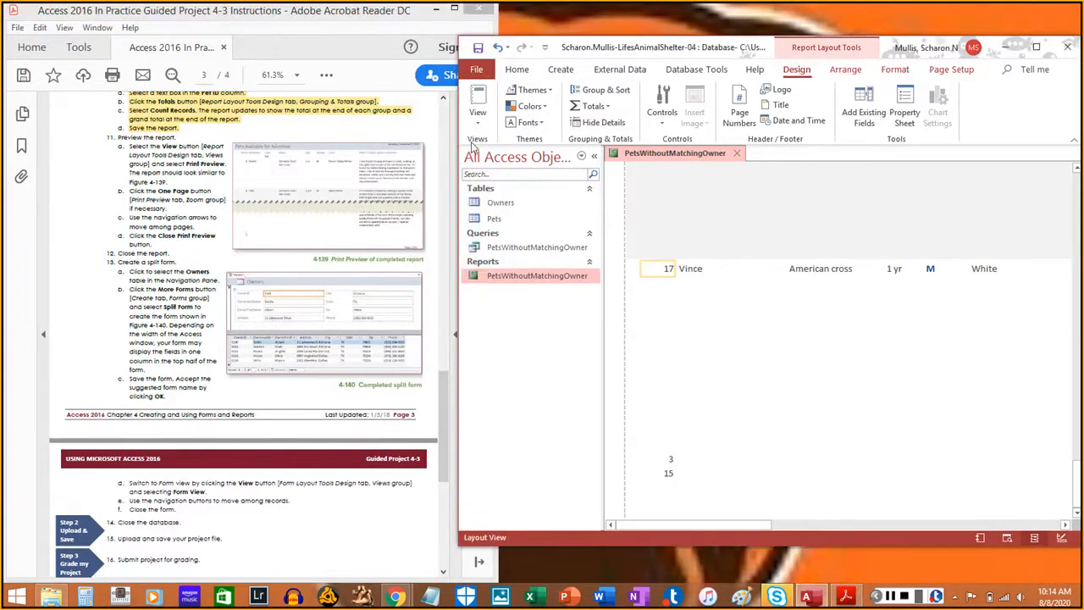
{"action": "left_click", "coordinate": [476, 127]}
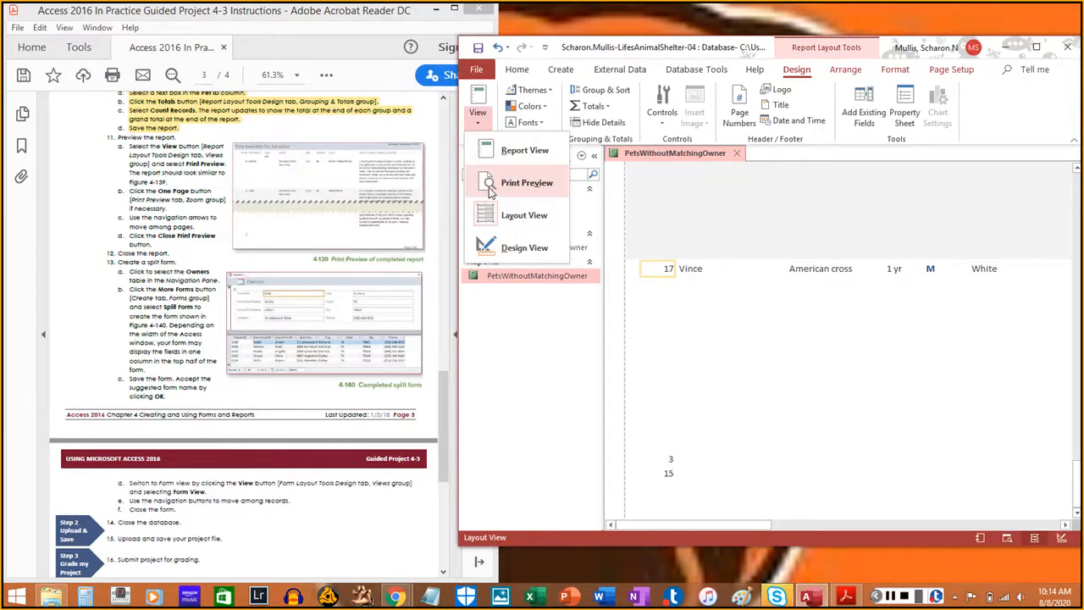
{"action": "left_click", "coordinate": [1021, 117]}
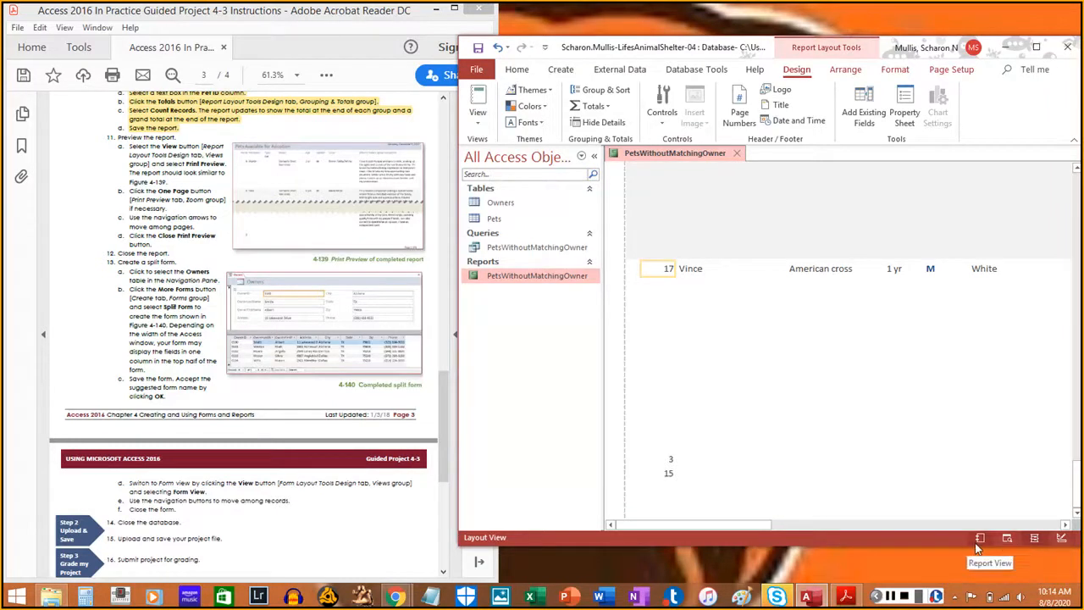
{"action": "left_click", "coordinate": [1007, 540]}
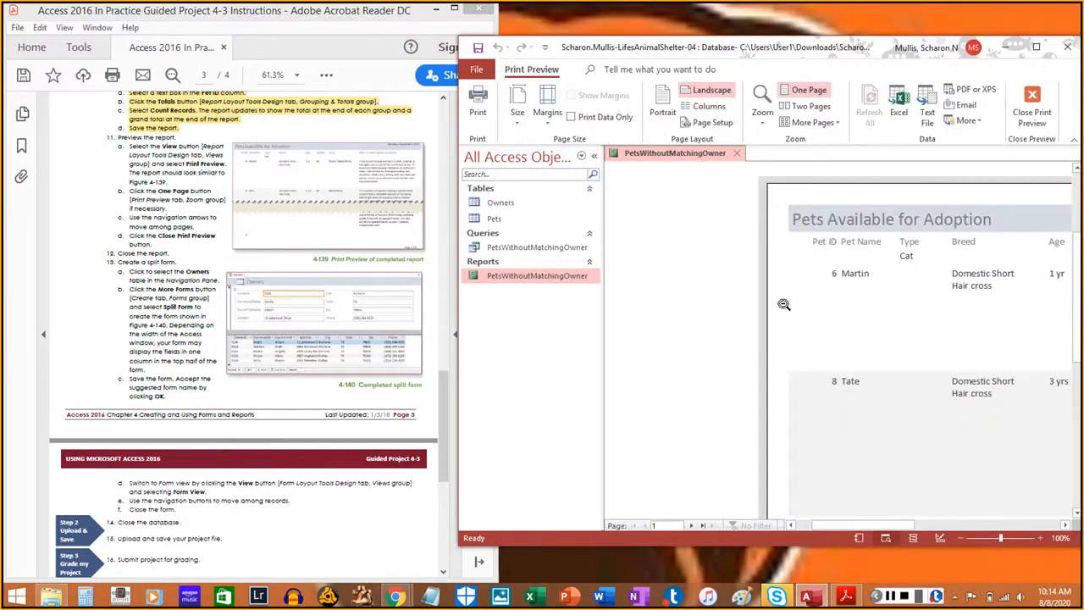
Look over the first previewed page of the report and highlight instruction 11a in the PDF.
{"action": "left_click_drag", "start_coordinate": [870, 525], "coordinate": [894, 525]}
{"action": "scroll", "coordinate": [953, 525], "scroll_direction": "down", "scroll_amount": 3}
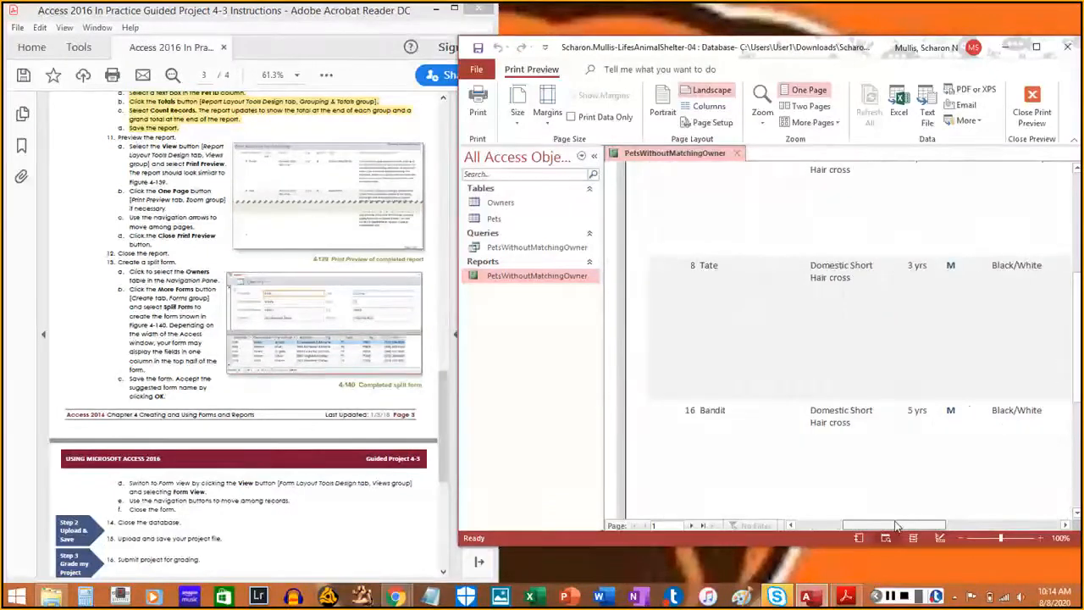
{"action": "scroll", "coordinate": [768, 311], "scroll_direction": "down", "scroll_amount": 3}
{"action": "scroll", "coordinate": [768, 310], "scroll_direction": "down", "scroll_amount": 4}
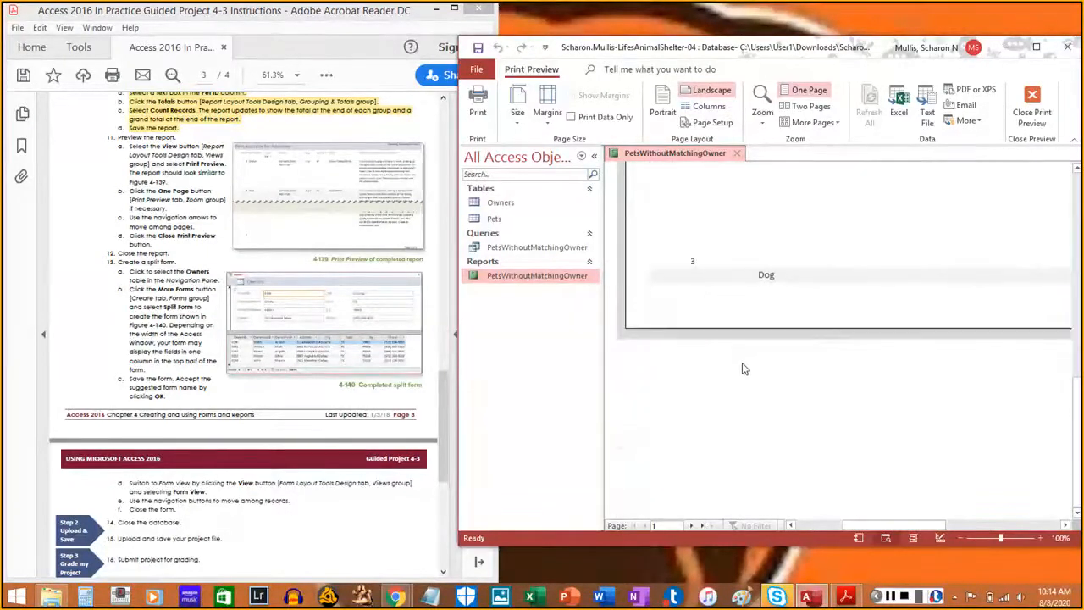
{"action": "scroll", "coordinate": [742, 364], "scroll_direction": "up", "scroll_amount": 8}
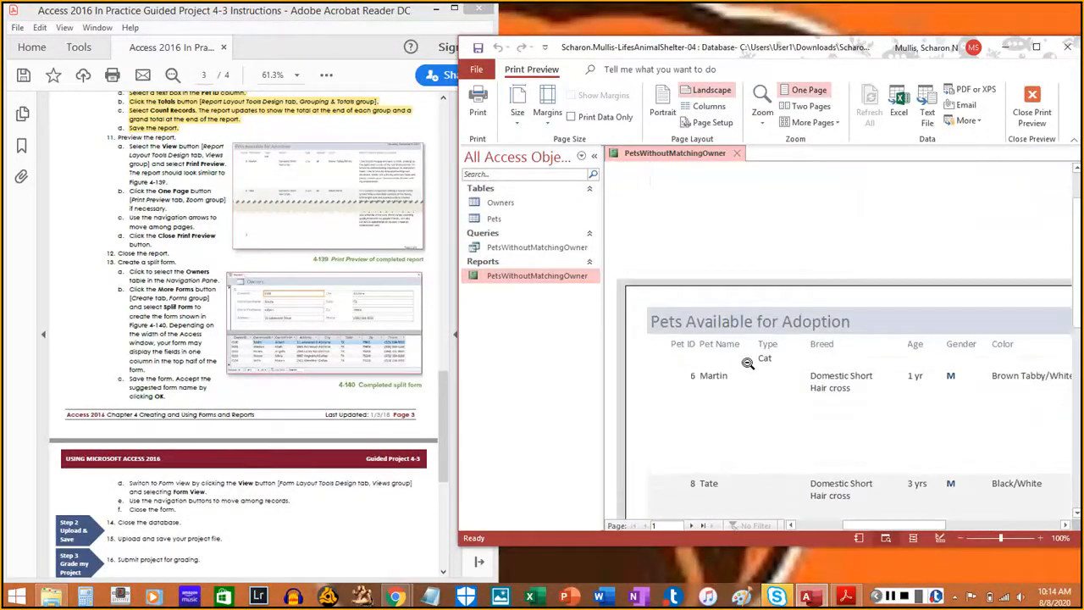
{"action": "scroll", "coordinate": [745, 363], "scroll_direction": "down", "scroll_amount": 3}
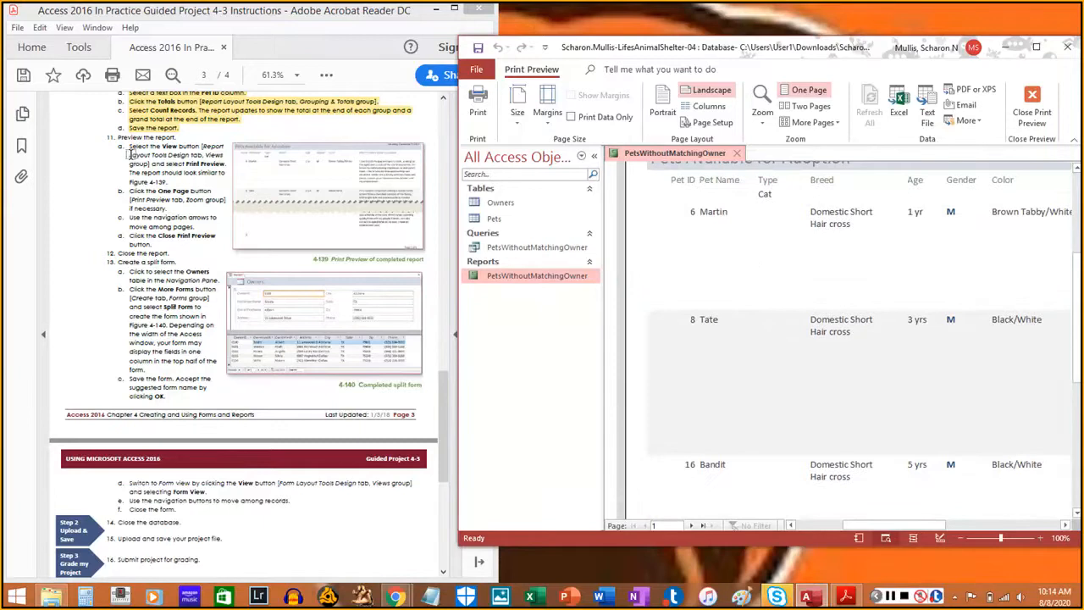
{"action": "left_click_drag", "start_coordinate": [125, 144], "coordinate": [165, 193]}
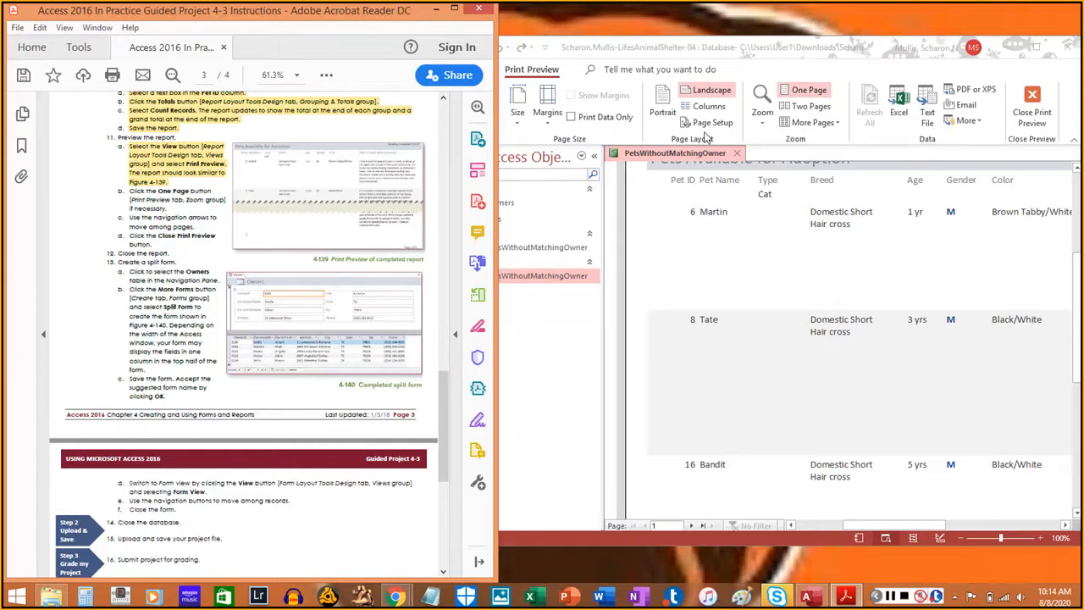
Set the print preview to One Page zoom and highlight instruction 11b in the PDF.
{"action": "left_click", "coordinate": [759, 75]}
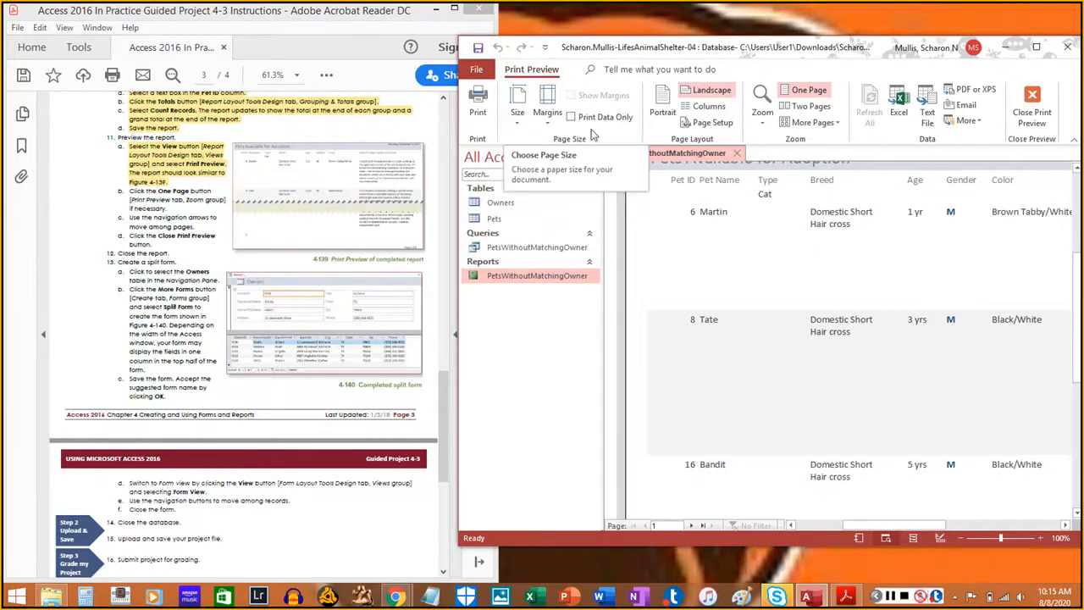
{"action": "left_click", "coordinate": [810, 91]}
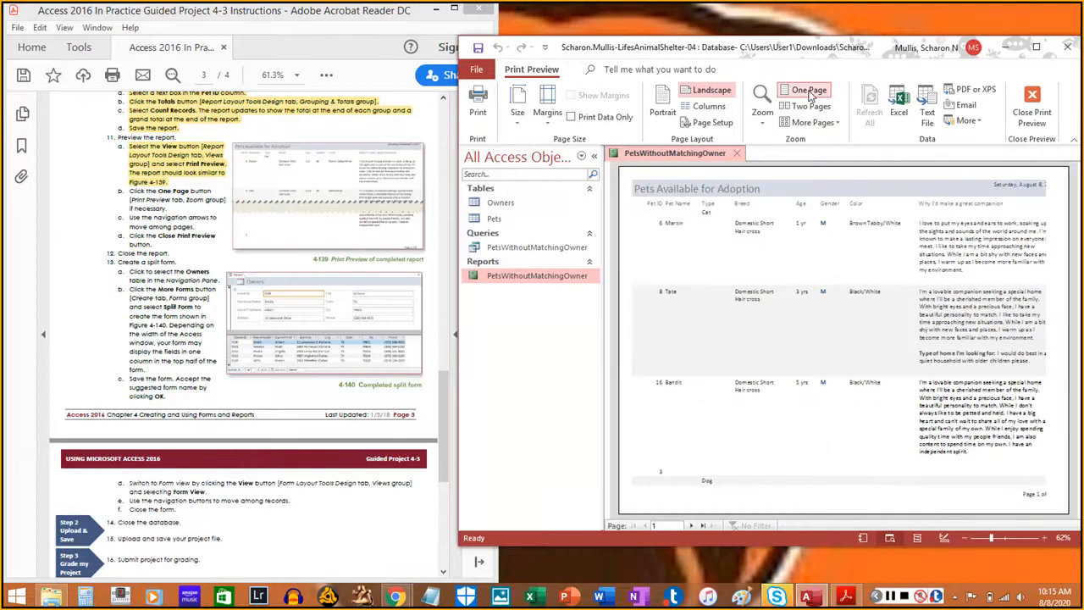
{"action": "left_click_drag", "start_coordinate": [130, 199], "coordinate": [166, 209]}
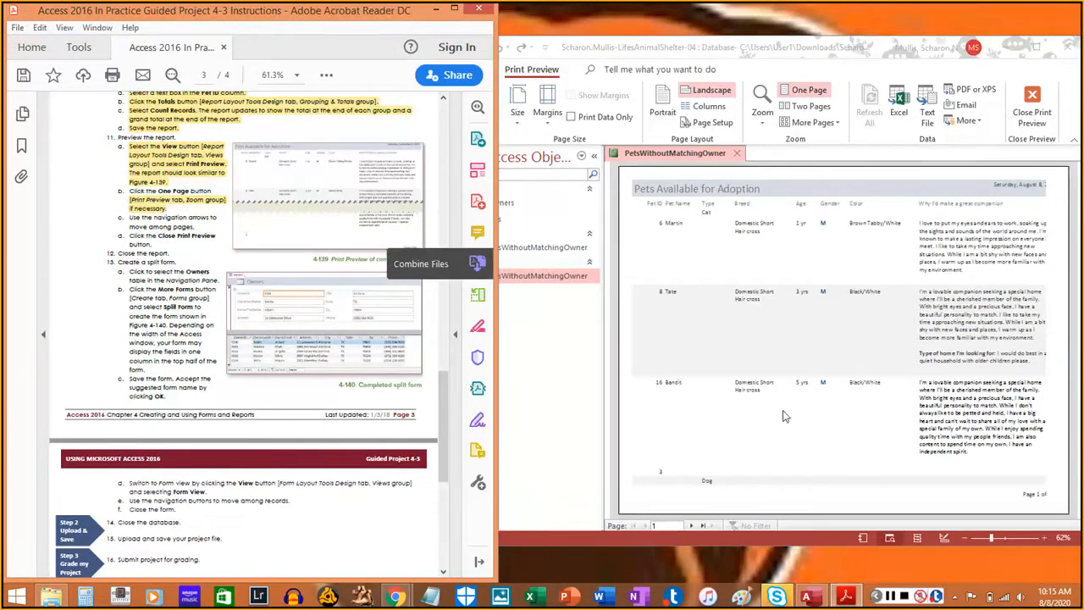
Page forward through the preview to page 5, return to page 1, and highlight instruction 11c in the PDF.
{"action": "left_click", "coordinate": [688, 525]}
{"action": "left_click", "coordinate": [688, 526]}
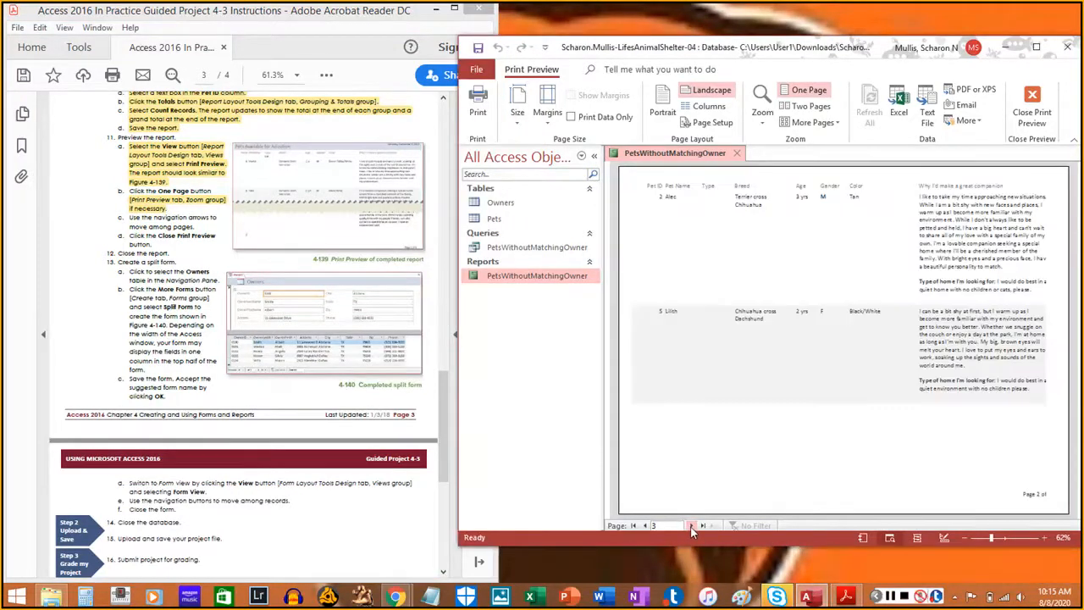
{"action": "left_click", "coordinate": [691, 525]}
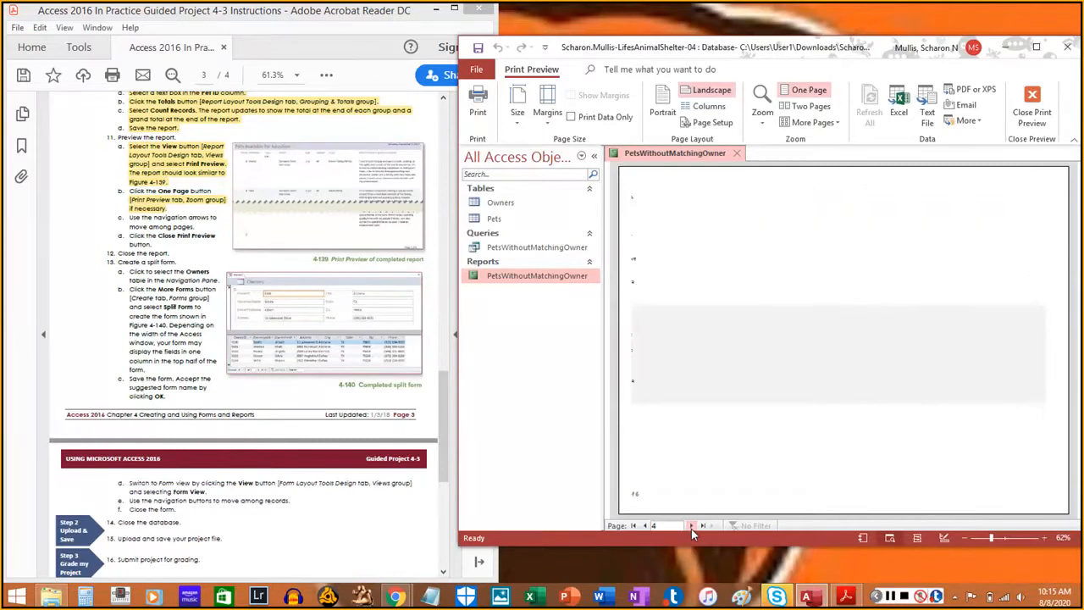
{"action": "left_click", "coordinate": [691, 526]}
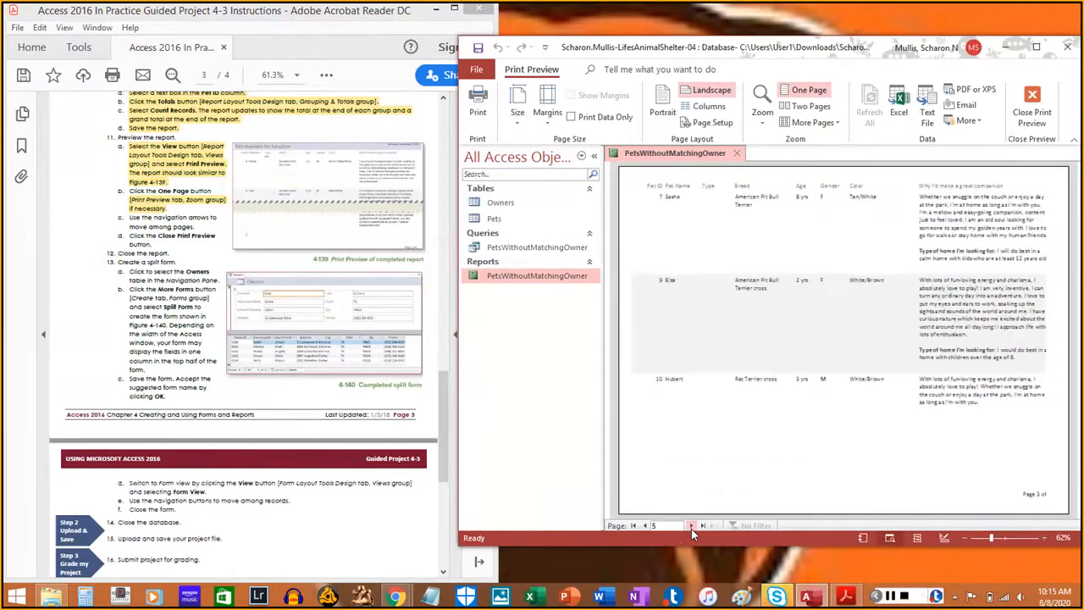
{"action": "left_click", "coordinate": [645, 526]}
{"action": "left_click", "coordinate": [645, 527]}
{"action": "left_click", "coordinate": [646, 527]}
{"action": "left_click", "coordinate": [646, 527]}
{"action": "left_click", "coordinate": [408, 317]}
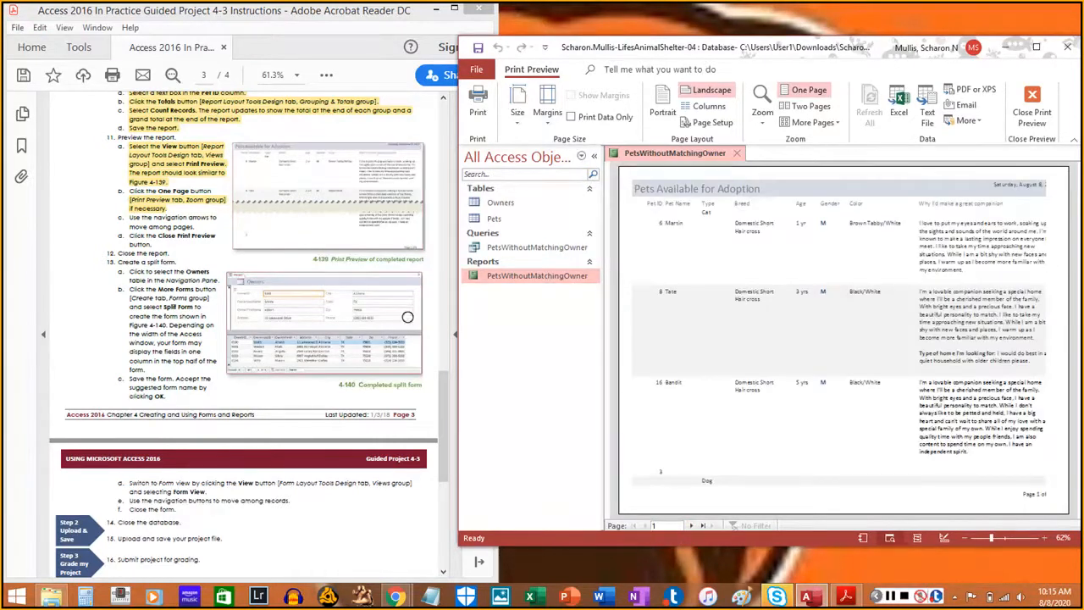
{"action": "left_click_drag", "start_coordinate": [129, 219], "coordinate": [193, 227]}
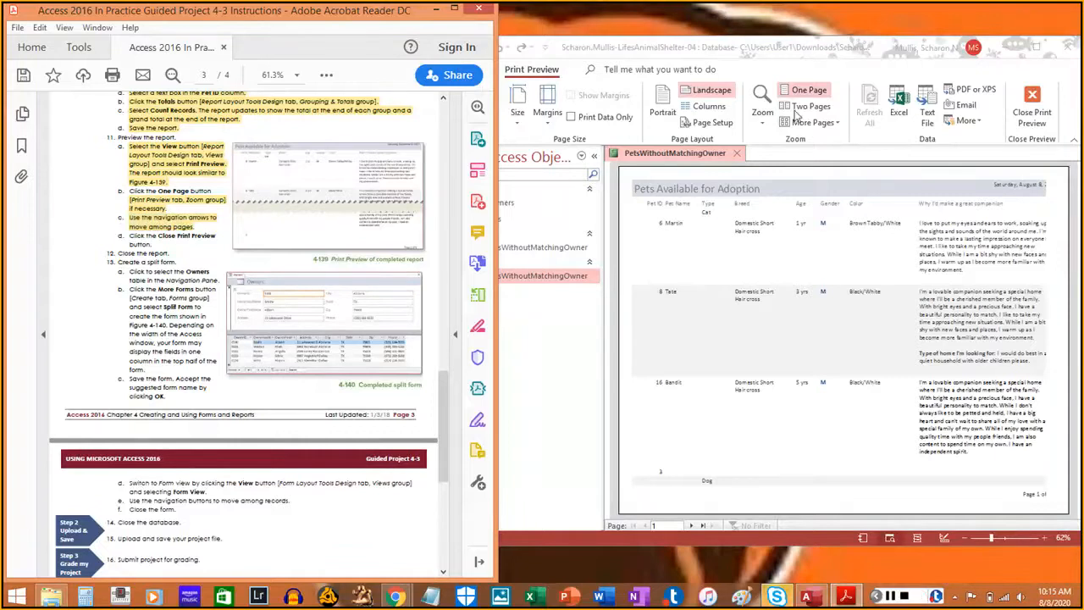
Close Print Preview and highlight instructions 11d and 12 in the PDF.
{"action": "left_click", "coordinate": [1031, 106]}
{"action": "left_click", "coordinate": [1031, 106]}
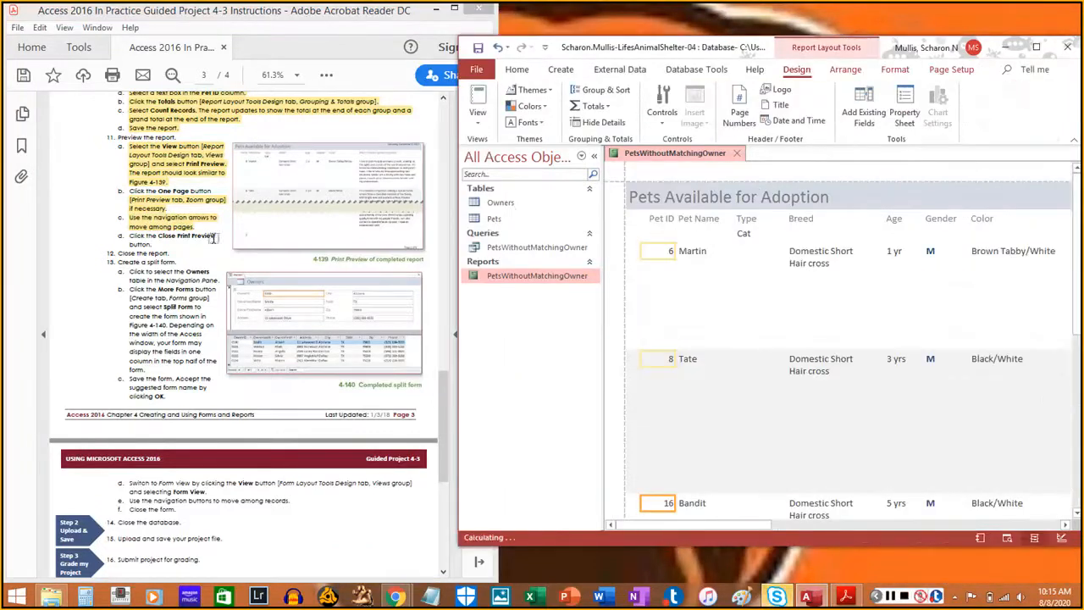
{"action": "left_click", "coordinate": [130, 236]}
{"action": "left_click_drag", "start_coordinate": [130, 235], "coordinate": [140, 244]}
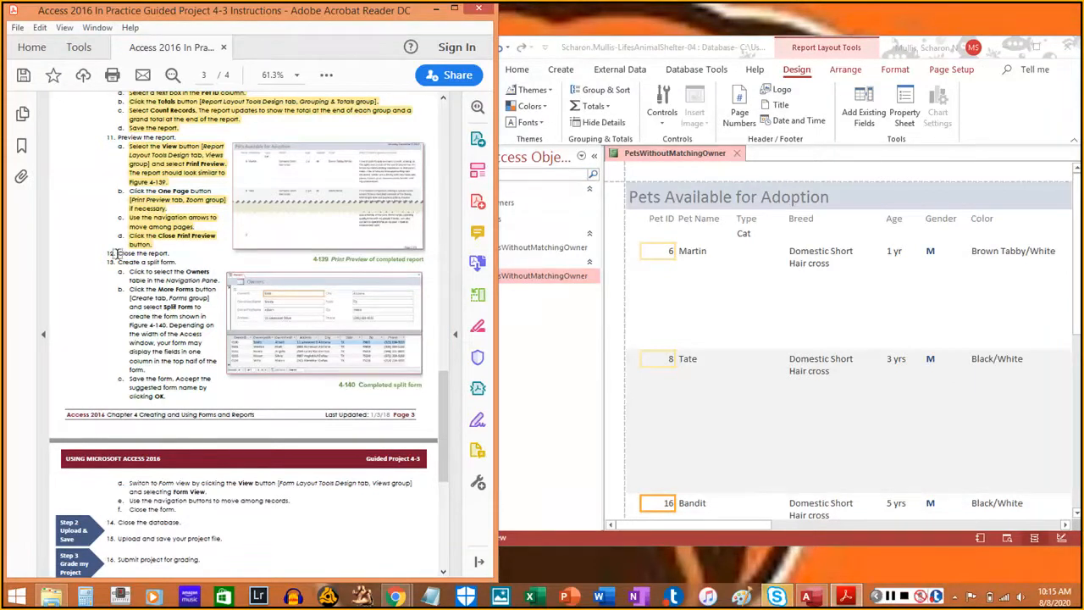
{"action": "left_click_drag", "start_coordinate": [118, 253], "coordinate": [168, 253]}
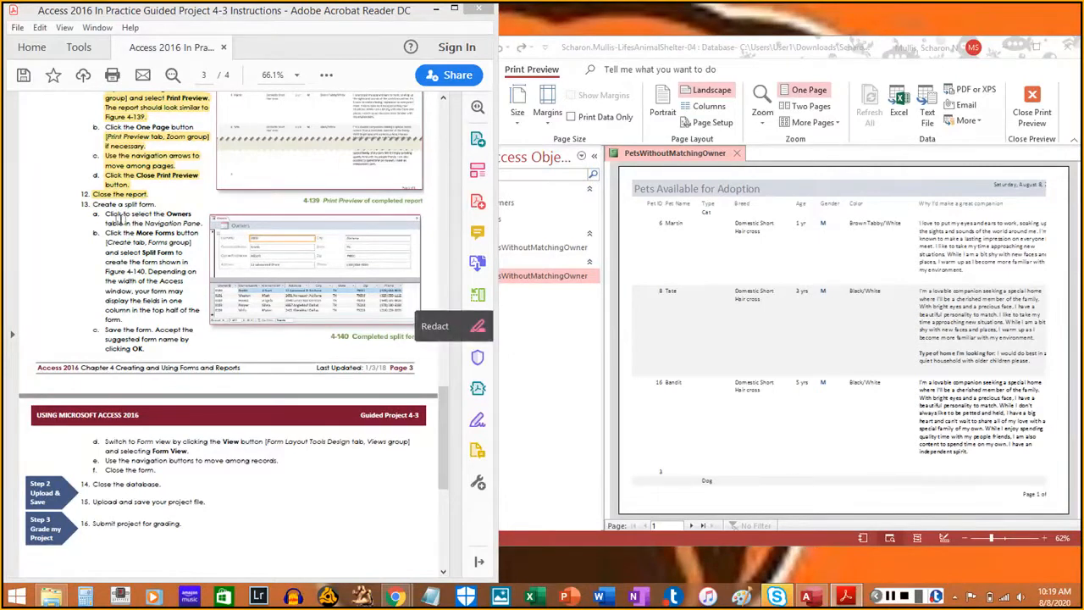
Close the PetsWithoutMatchingOwner report and open the Owners table.
{"action": "left_click", "coordinate": [736, 153]}
{"action": "left_click", "coordinate": [544, 337]}
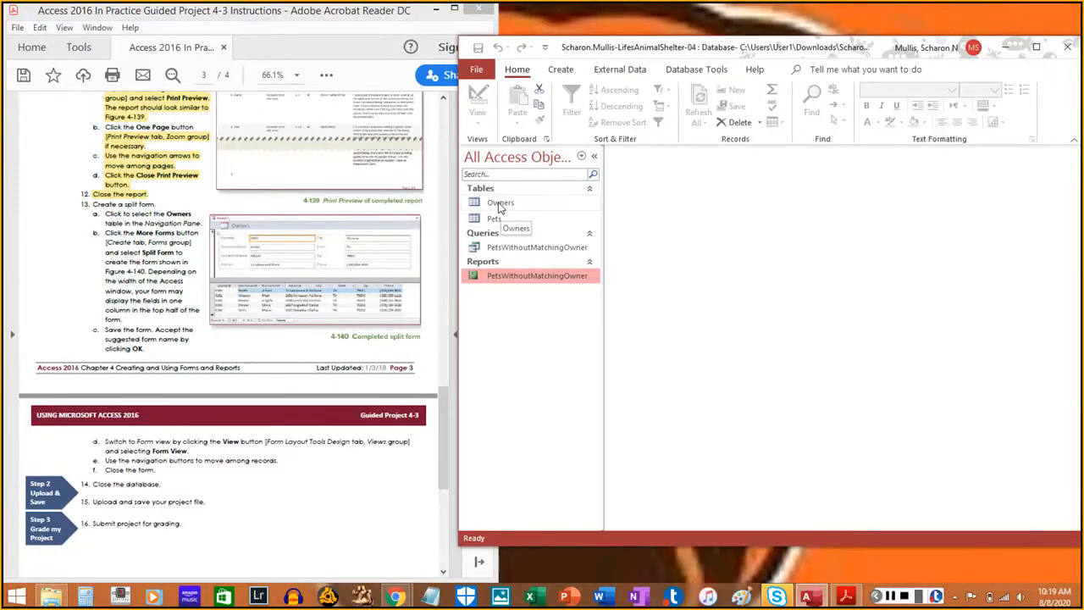
{"action": "double_click", "coordinate": [500, 205]}
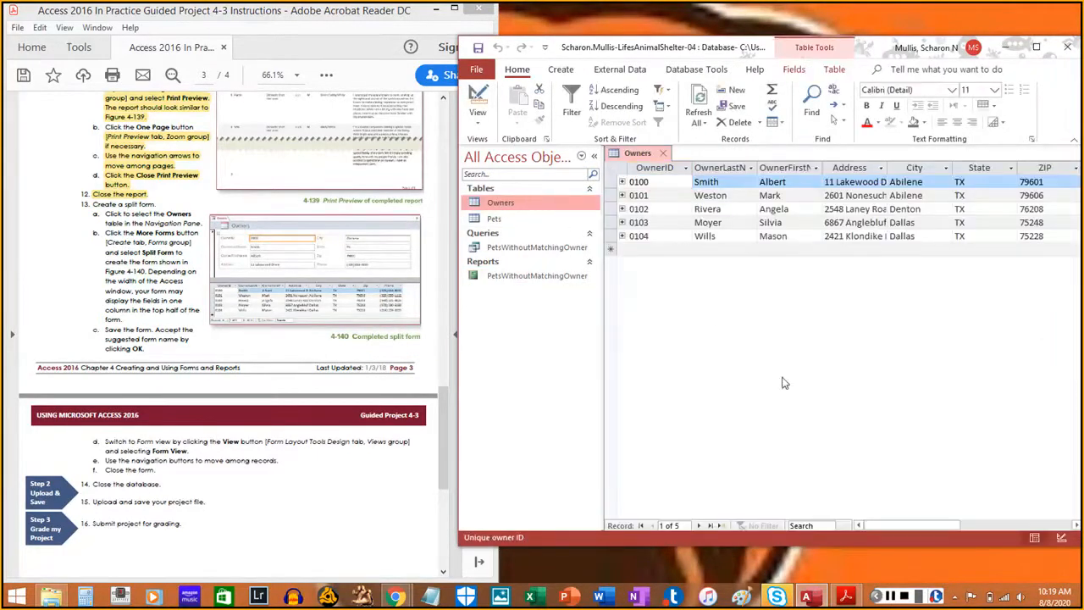
Highlight instruction 13a about selecting the Owners table in the PDF.
{"action": "left_click_drag", "start_coordinate": [103, 213], "coordinate": [202, 224]}
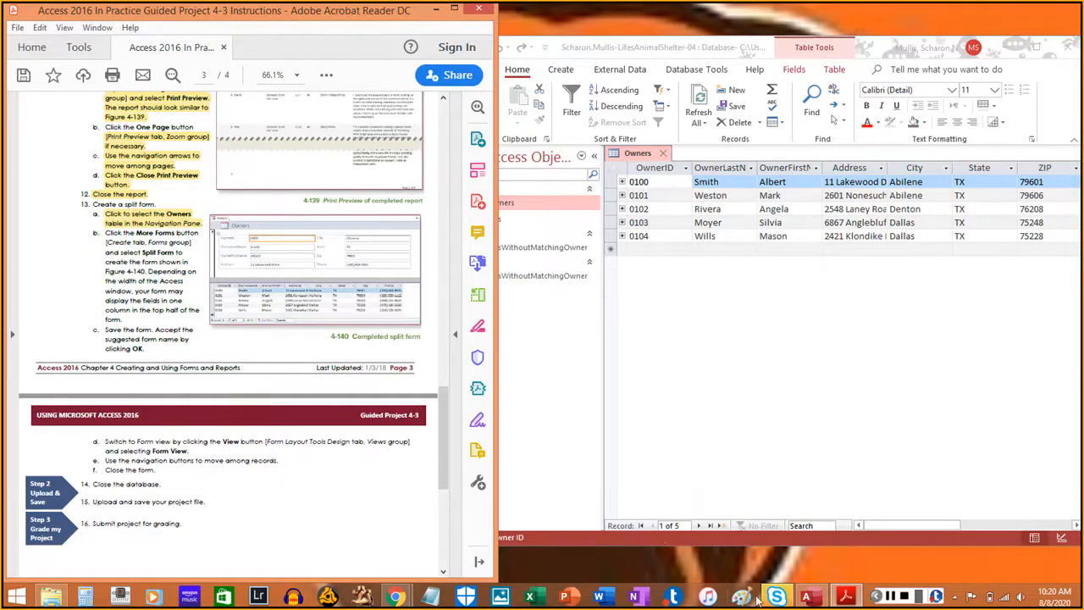
{"action": "left_click", "coordinate": [892, 596]}
{"action": "left_click", "coordinate": [892, 597]}
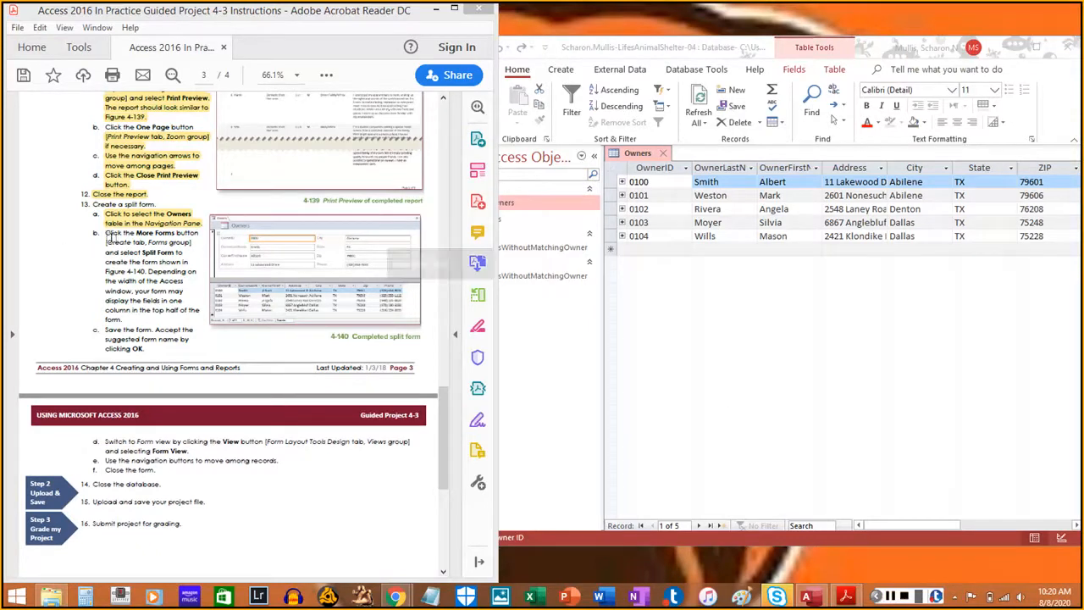
Create a split form from the Owners table and highlight instruction 13b in the PDF.
{"action": "left_click", "coordinate": [556, 72]}
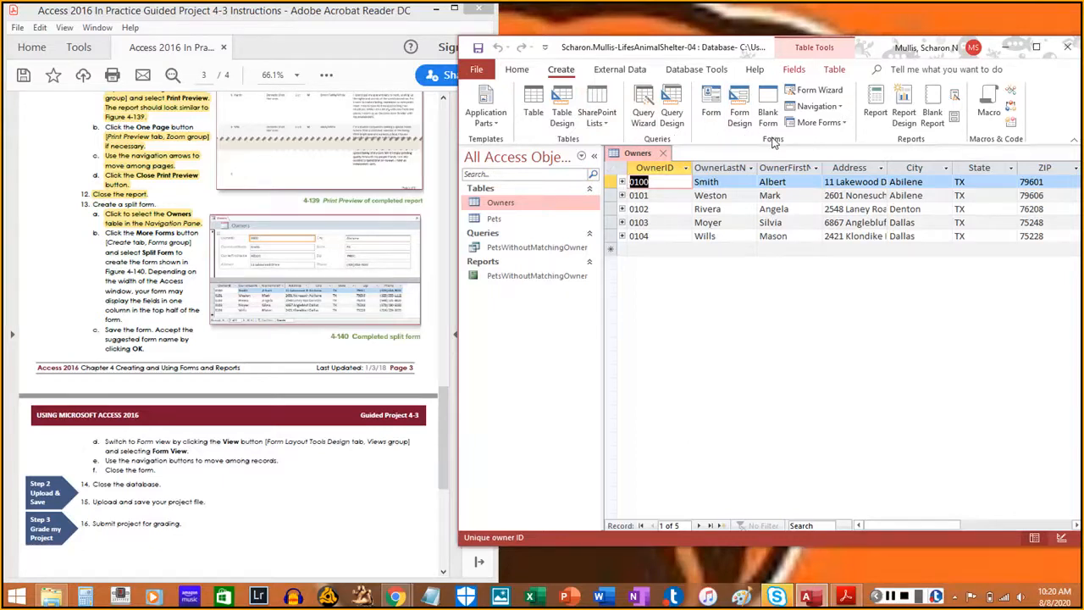
{"action": "left_click", "coordinate": [816, 124]}
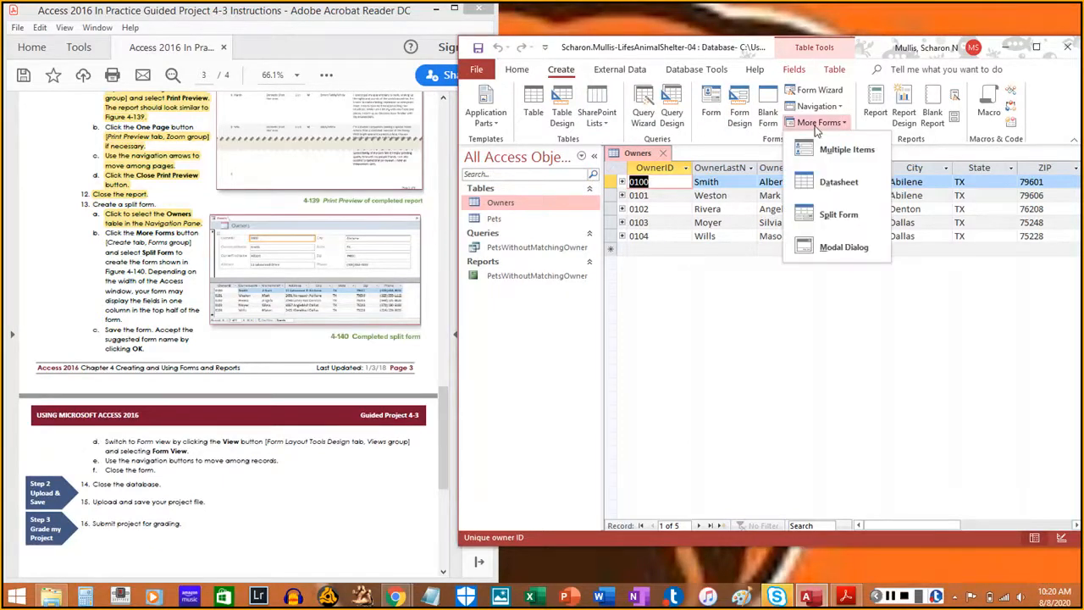
{"action": "left_click", "coordinate": [836, 214]}
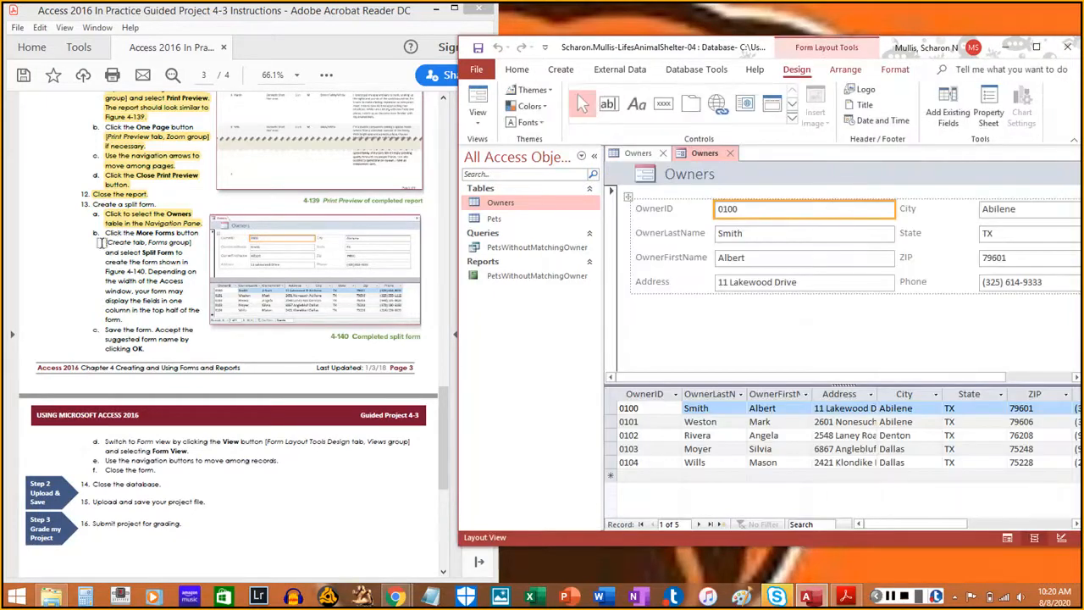
{"action": "left_click_drag", "start_coordinate": [105, 232], "coordinate": [159, 308]}
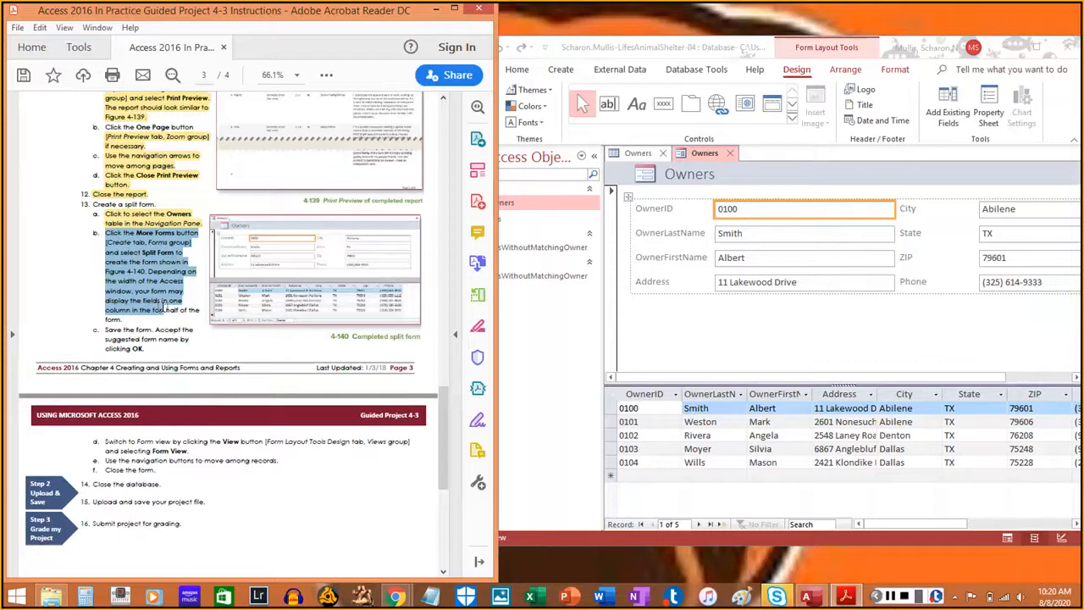
{"action": "left_click_drag", "start_coordinate": [163, 308], "coordinate": [124, 319]}
{"action": "left_click", "coordinate": [124, 319]}
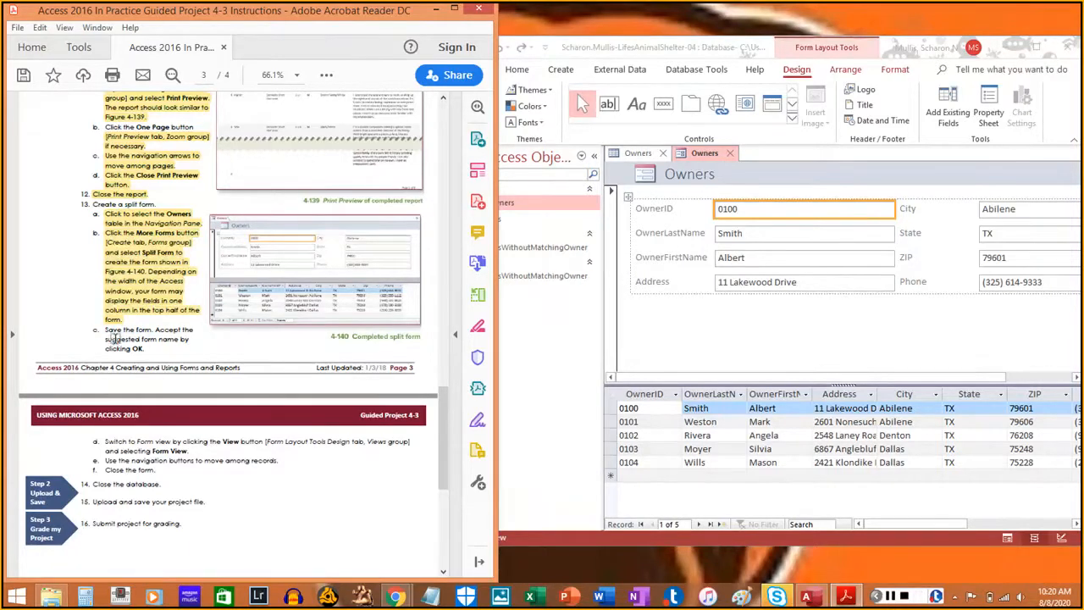
Save the new split form under the suggested name Owners.
{"action": "right_click", "coordinate": [702, 161]}
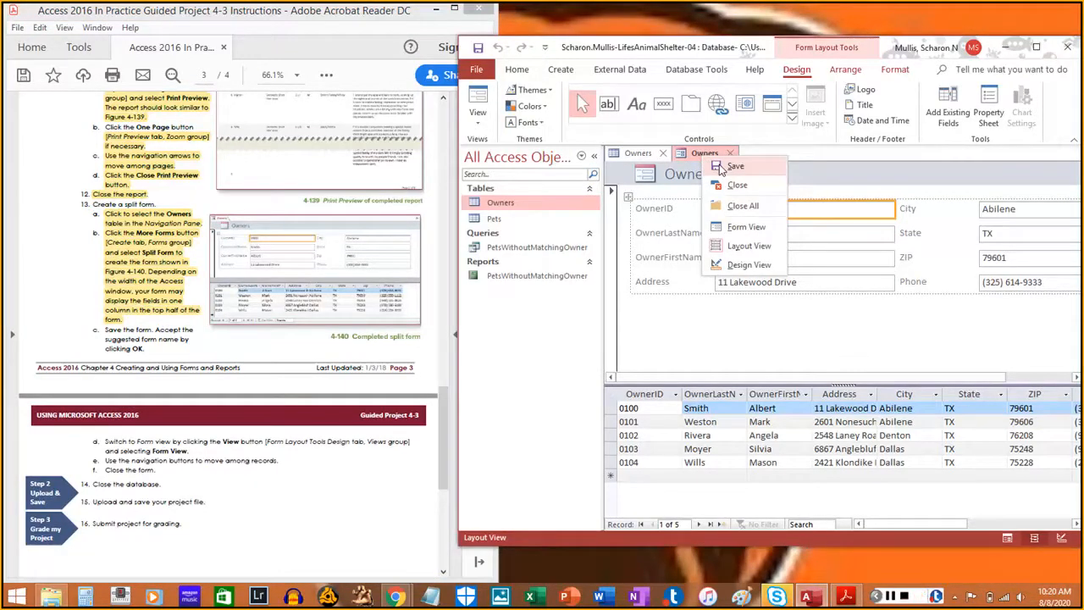
{"action": "left_click", "coordinate": [720, 169]}
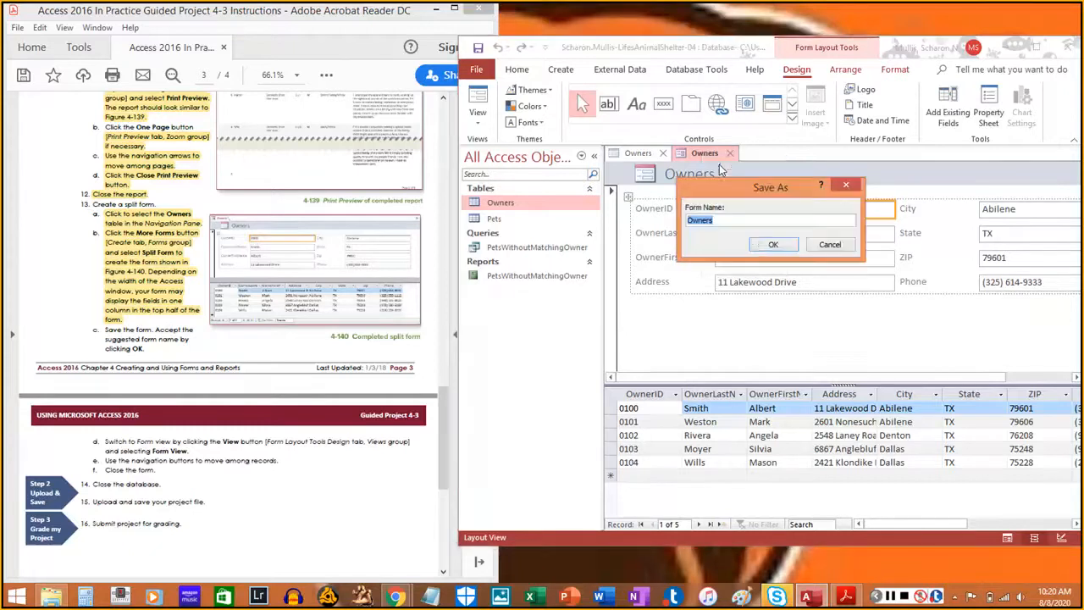
{"action": "left_click", "coordinate": [762, 245]}
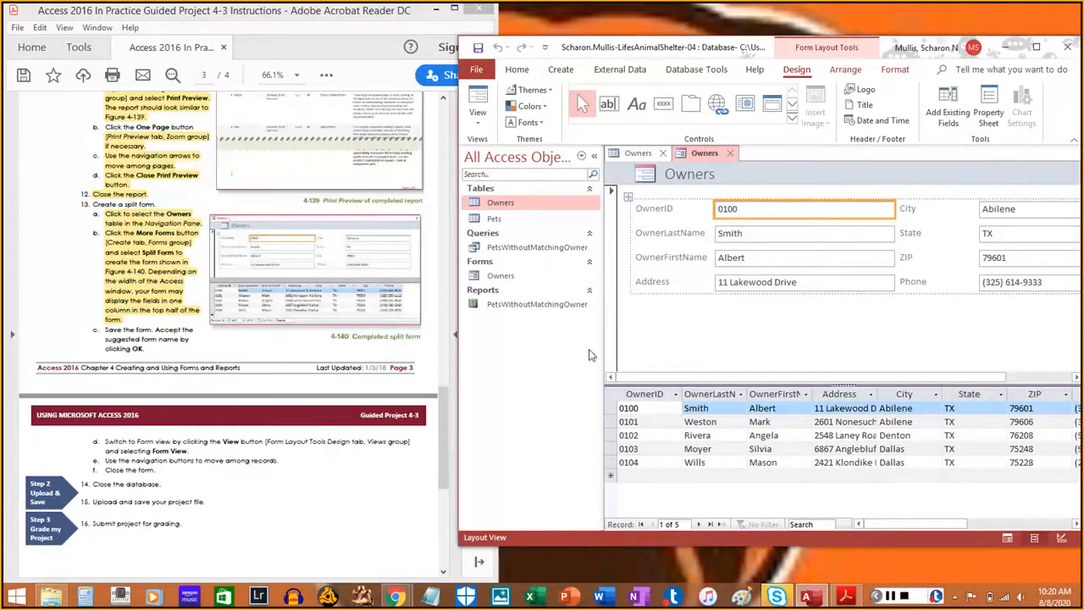
Compare the Owners table datasheet with the Owners split form, ending on the form.
{"action": "left_click", "coordinate": [642, 155]}
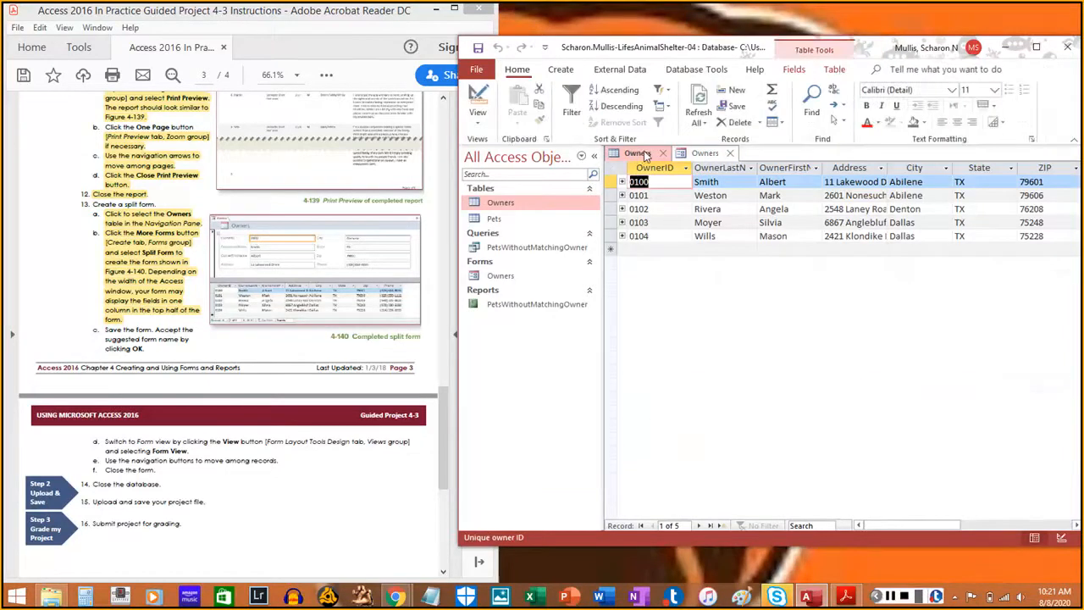
{"action": "left_click", "coordinate": [704, 154]}
{"action": "left_click", "coordinate": [637, 153]}
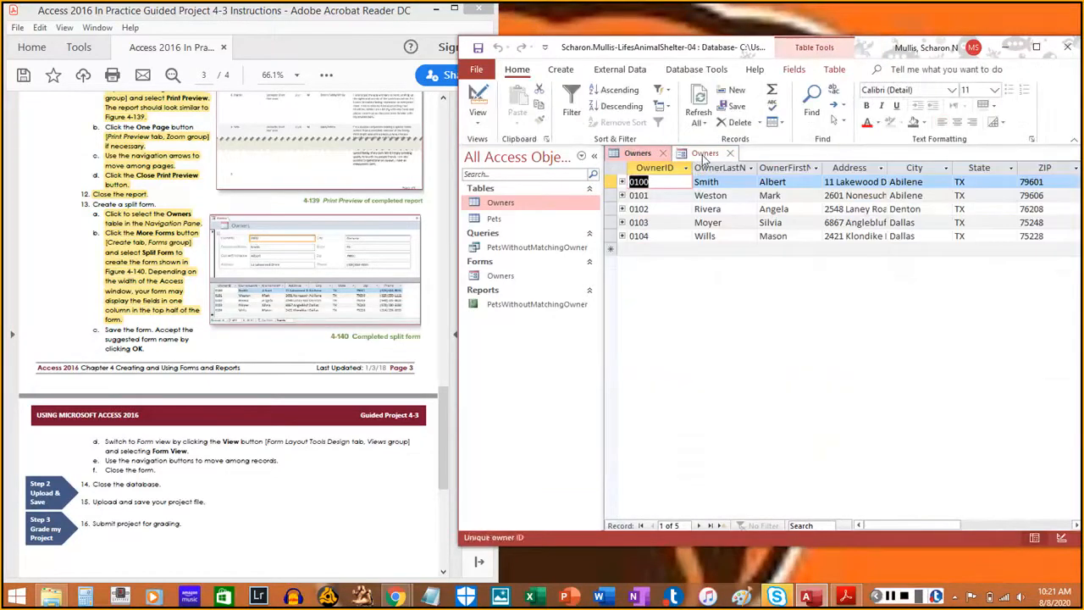
{"action": "left_click", "coordinate": [705, 158]}
{"action": "left_click", "coordinate": [631, 157]}
{"action": "left_click", "coordinate": [697, 157]}
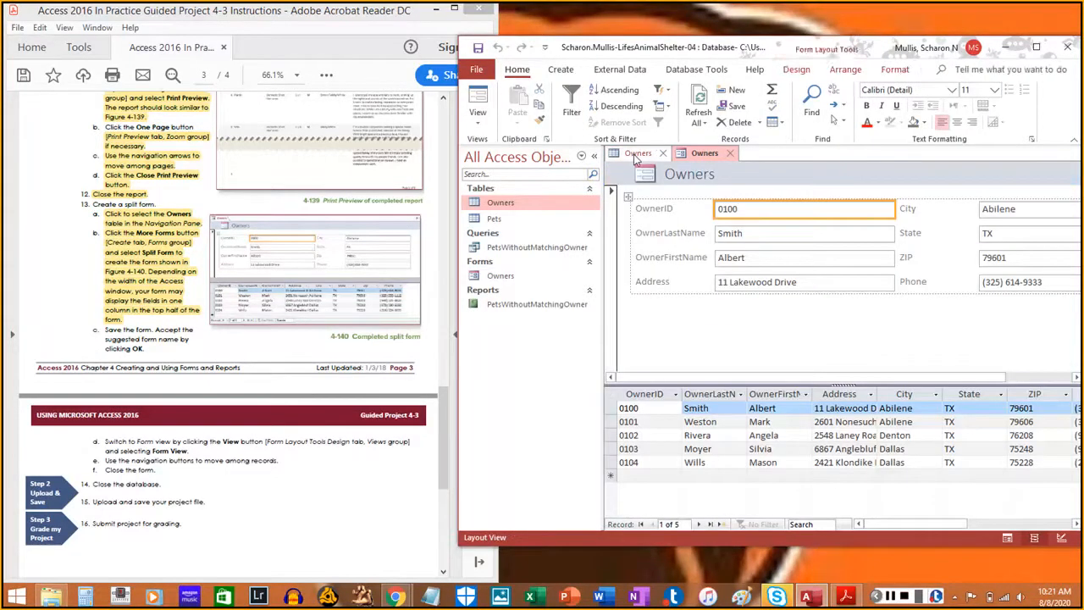
{"action": "left_click", "coordinate": [637, 155]}
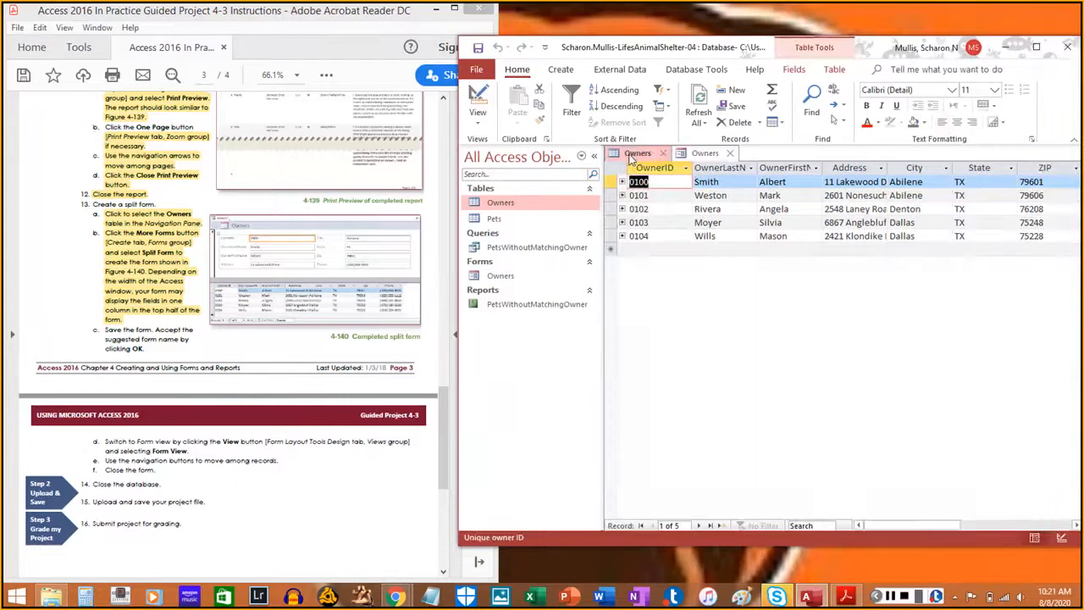
{"action": "left_click", "coordinate": [704, 154]}
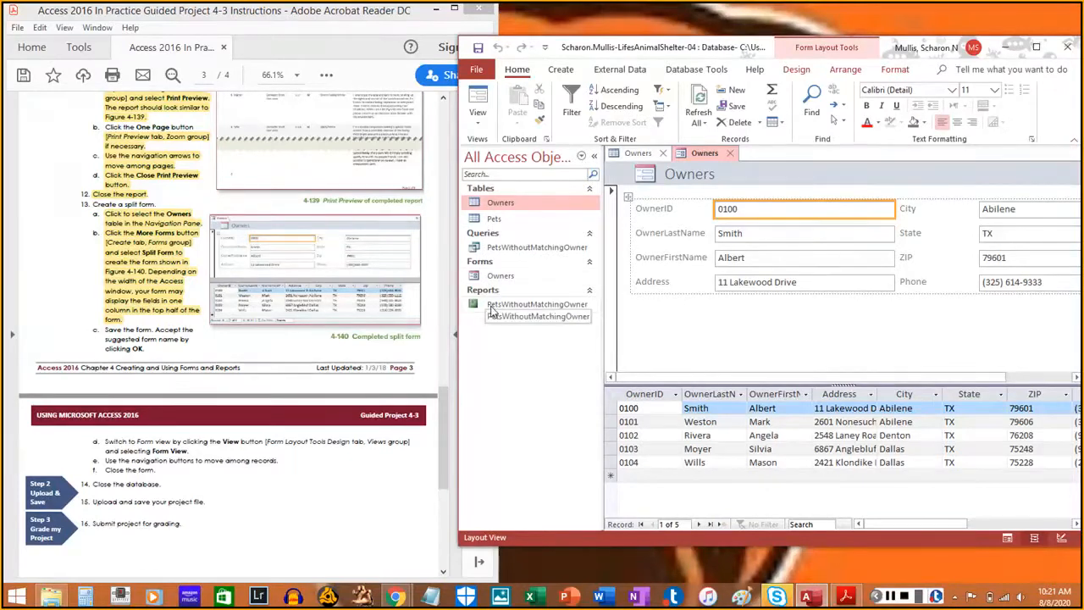
Highlight instruction 13c in the PDF and switch the Owners form to Form View.
{"action": "left_click", "coordinate": [105, 330]}
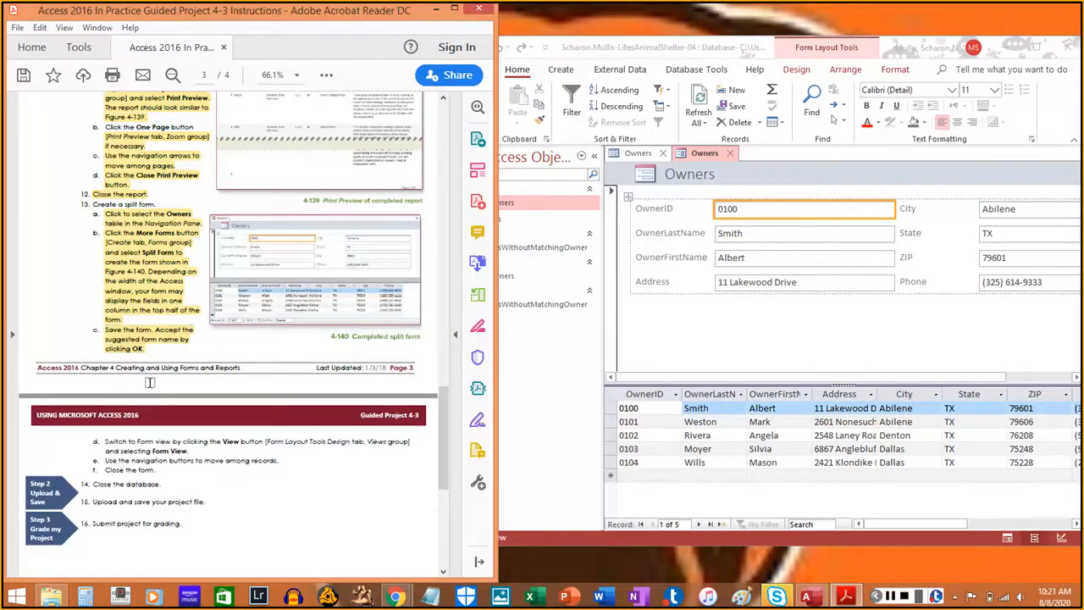
{"action": "scroll", "coordinate": [136, 455], "scroll_direction": "down", "scroll_amount": 2}
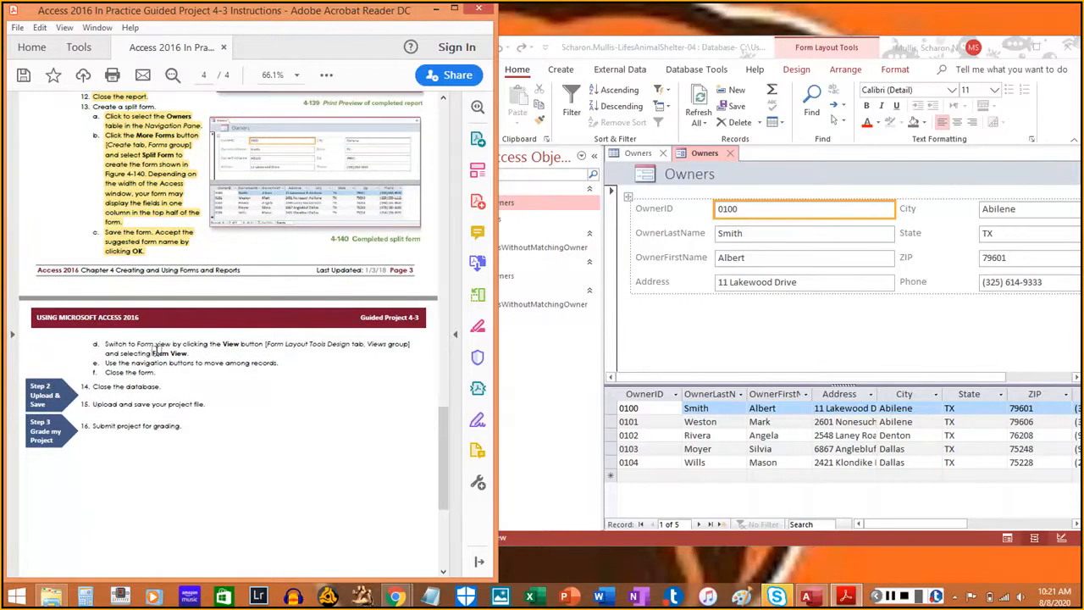
{"action": "left_click", "coordinate": [944, 545]}
{"action": "left_click", "coordinate": [478, 115]}
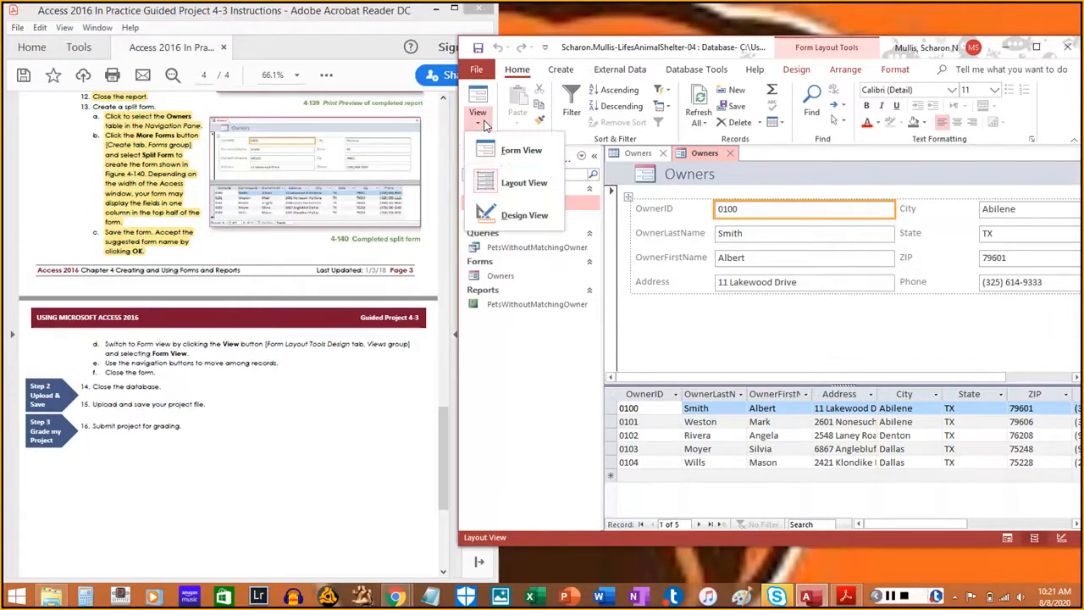
{"action": "left_click", "coordinate": [506, 151]}
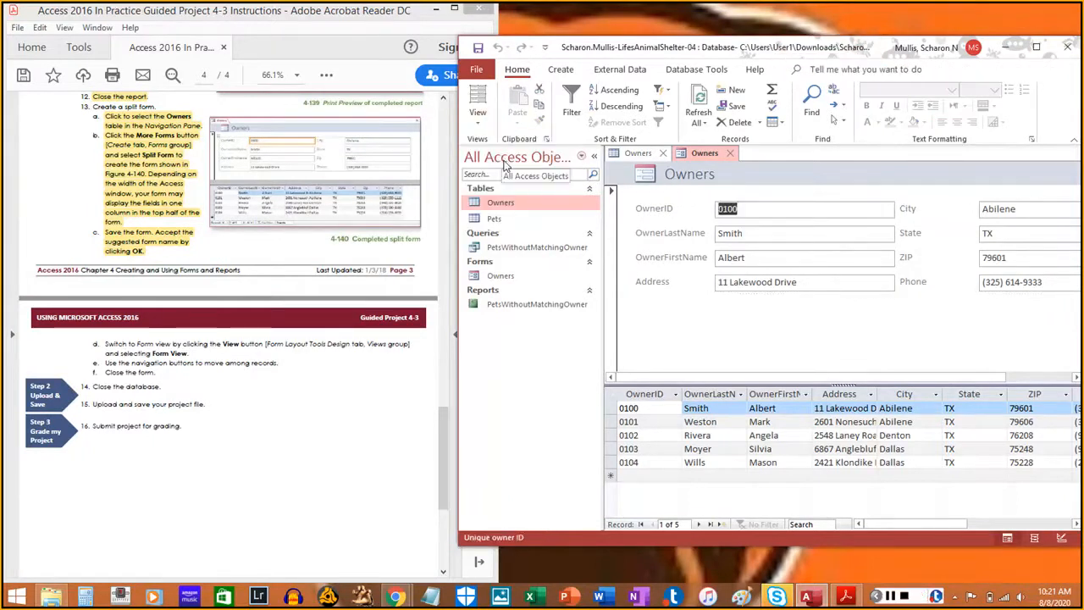
Cycle the Owners form through Layout View and Design View back to Form View, and highlight instruction 13d in the PDF.
{"action": "left_click", "coordinate": [477, 115]}
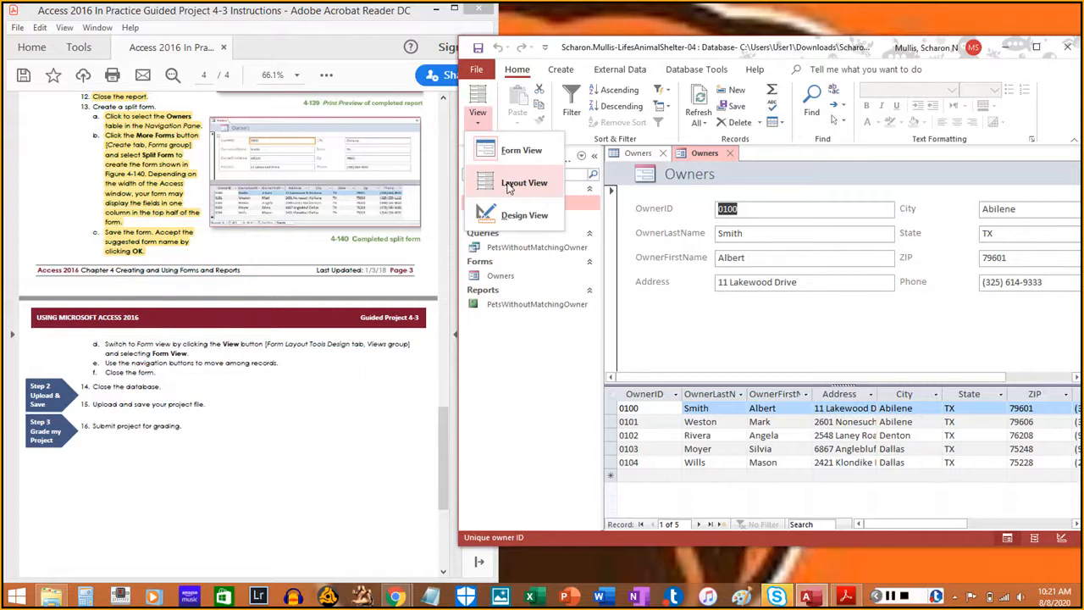
{"action": "left_click", "coordinate": [506, 184]}
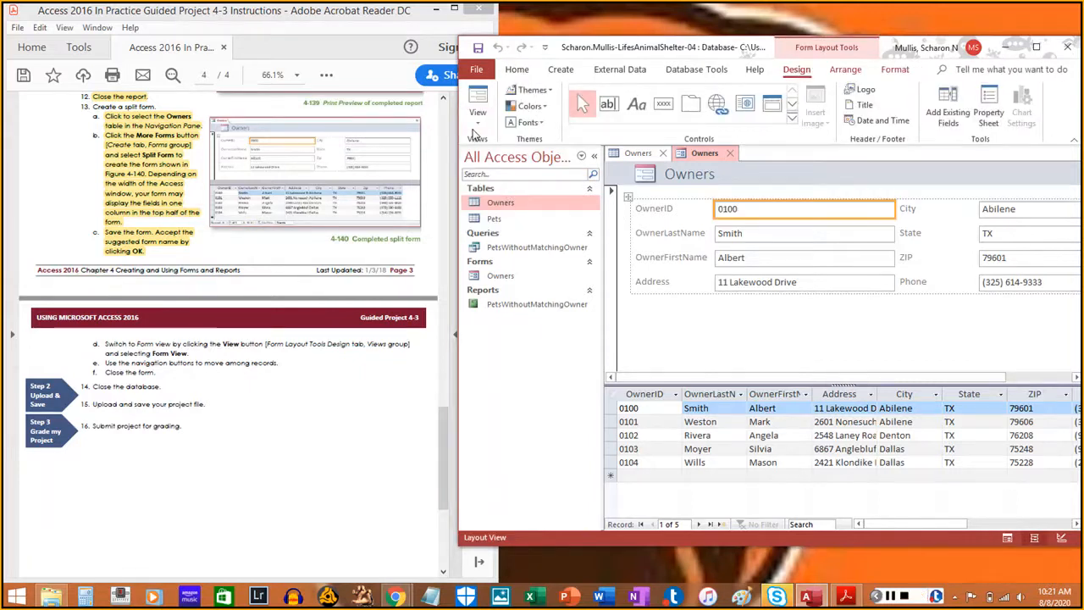
{"action": "left_click", "coordinate": [478, 121]}
{"action": "left_click", "coordinate": [503, 213]}
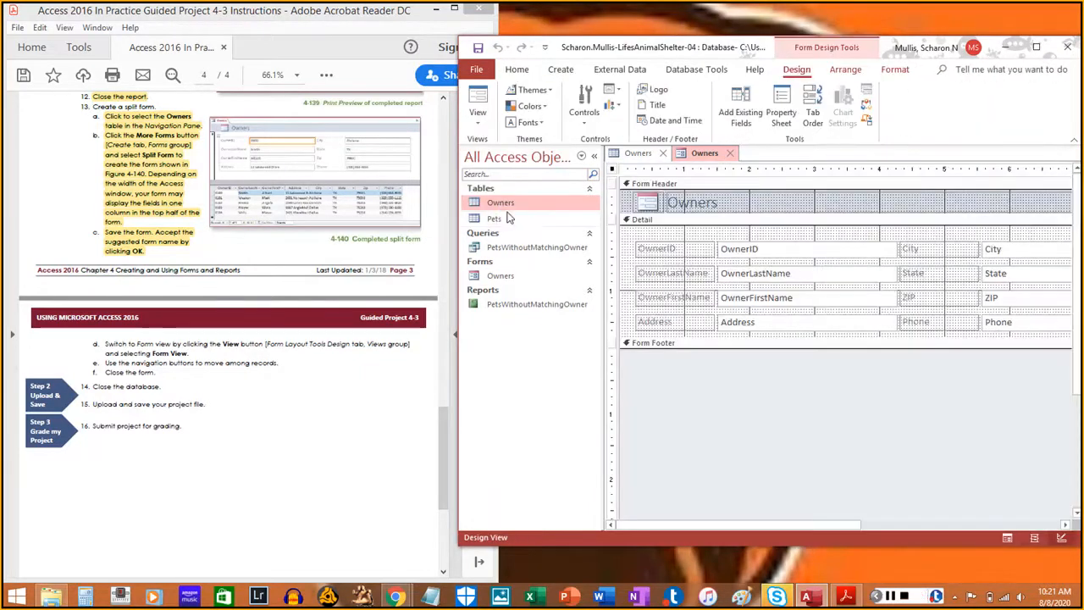
{"action": "left_click", "coordinate": [484, 125]}
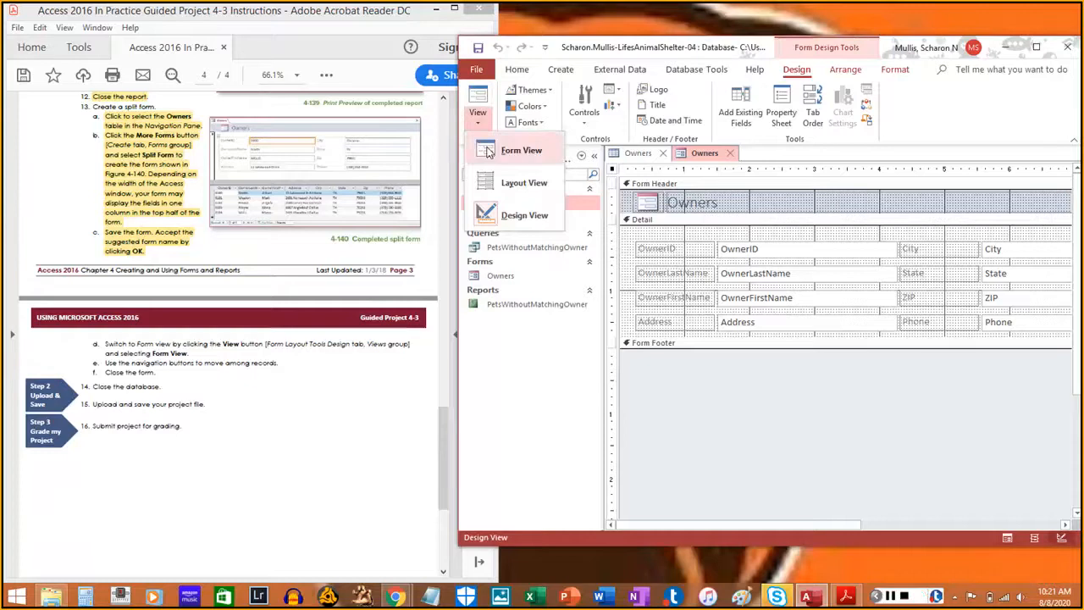
{"action": "left_click", "coordinate": [491, 153]}
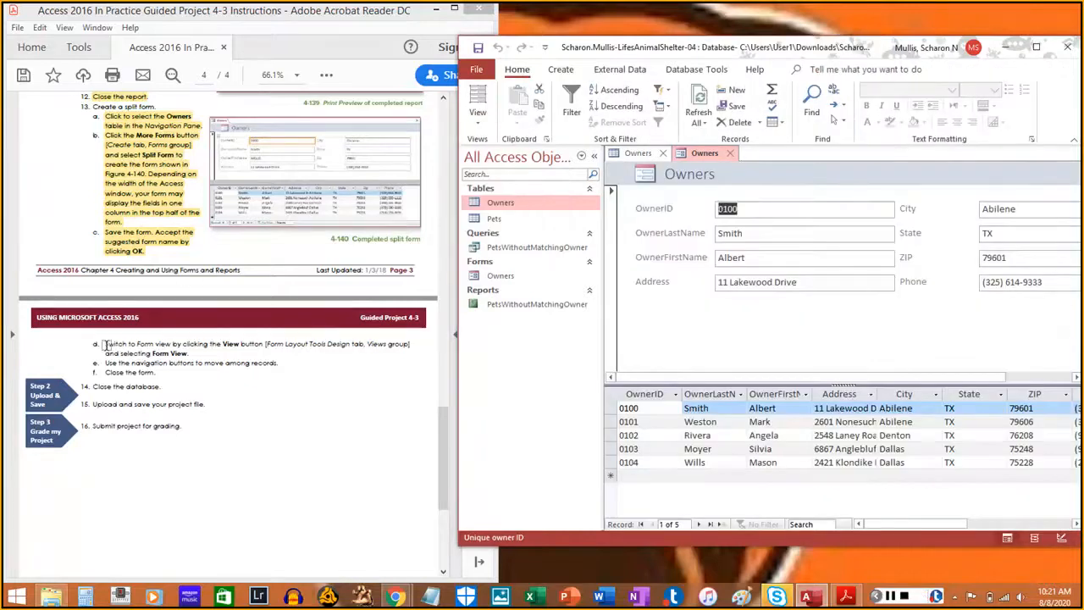
{"action": "left_click_drag", "start_coordinate": [105, 344], "coordinate": [188, 354]}
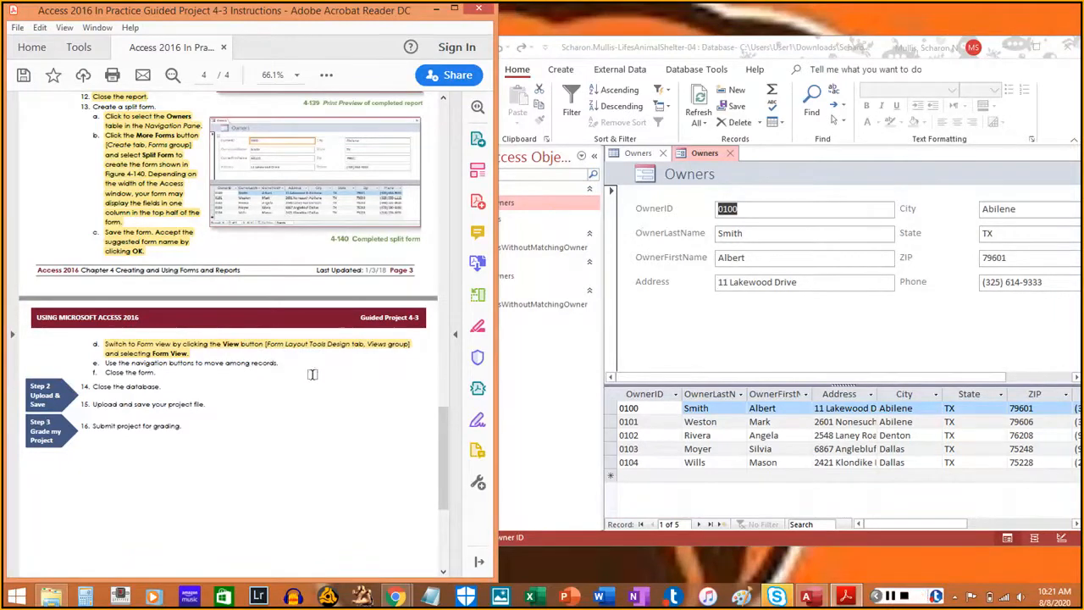
Move through the Owners form records to record 5 and back to record 2, and highlight instruction 13e in the PDF.
{"action": "left_click", "coordinate": [698, 523]}
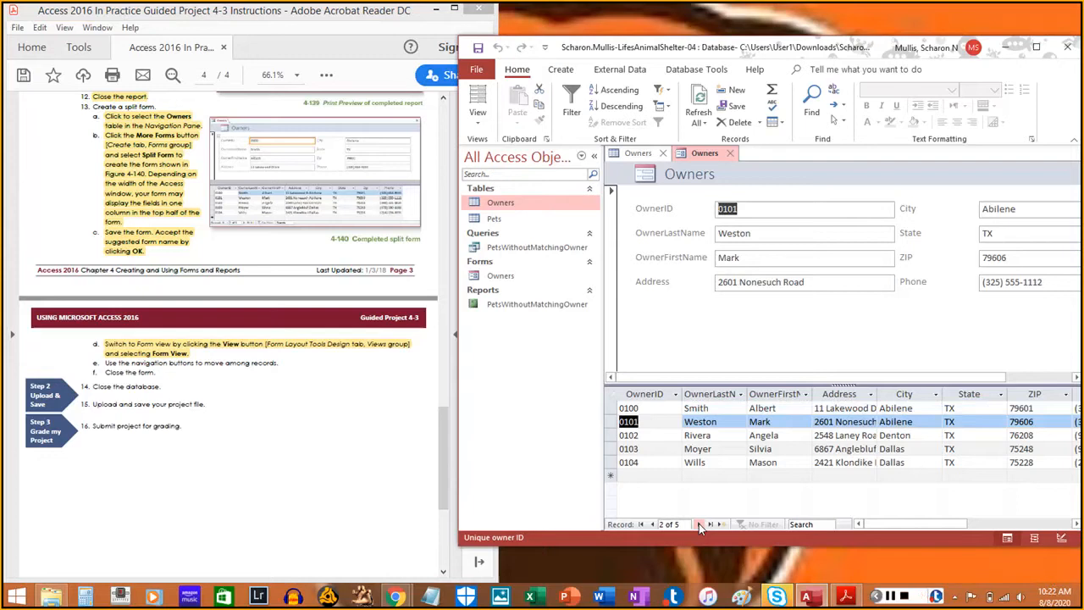
{"action": "left_click", "coordinate": [699, 523]}
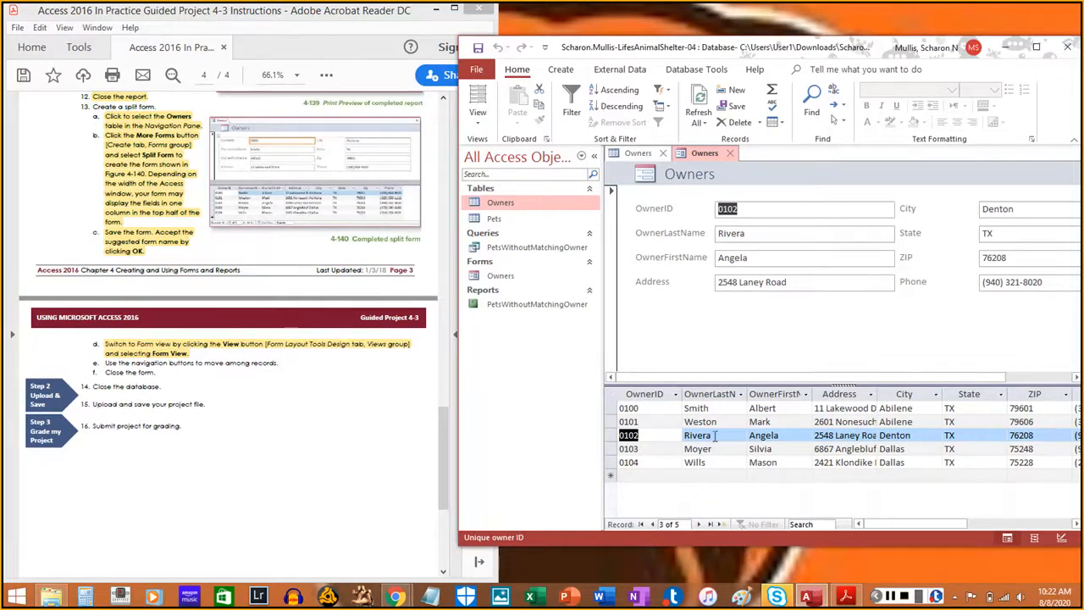
{"action": "left_click", "coordinate": [699, 524]}
{"action": "left_click", "coordinate": [698, 525]}
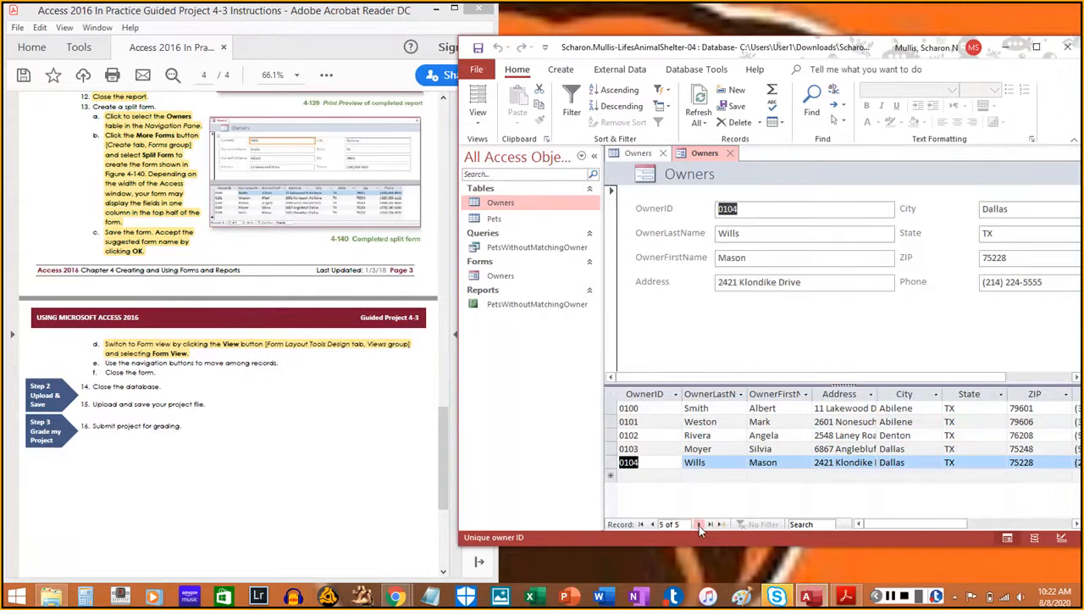
{"action": "left_click", "coordinate": [654, 525]}
{"action": "left_click", "coordinate": [654, 525]}
{"action": "left_click", "coordinate": [654, 525]}
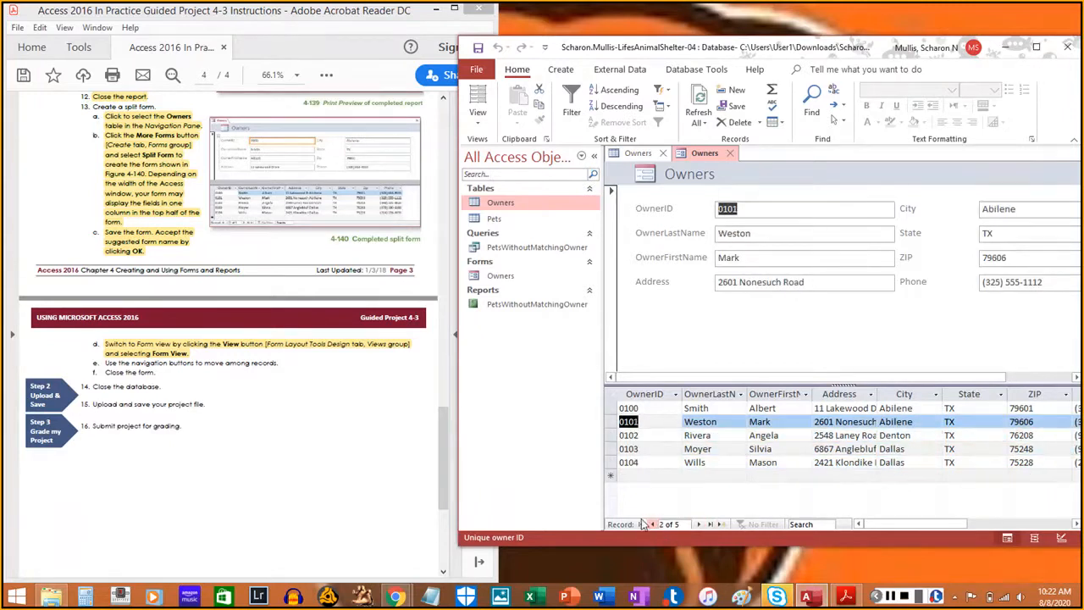
{"action": "left_click_drag", "start_coordinate": [105, 362], "coordinate": [272, 362]}
{"action": "left_click", "coordinate": [278, 362]}
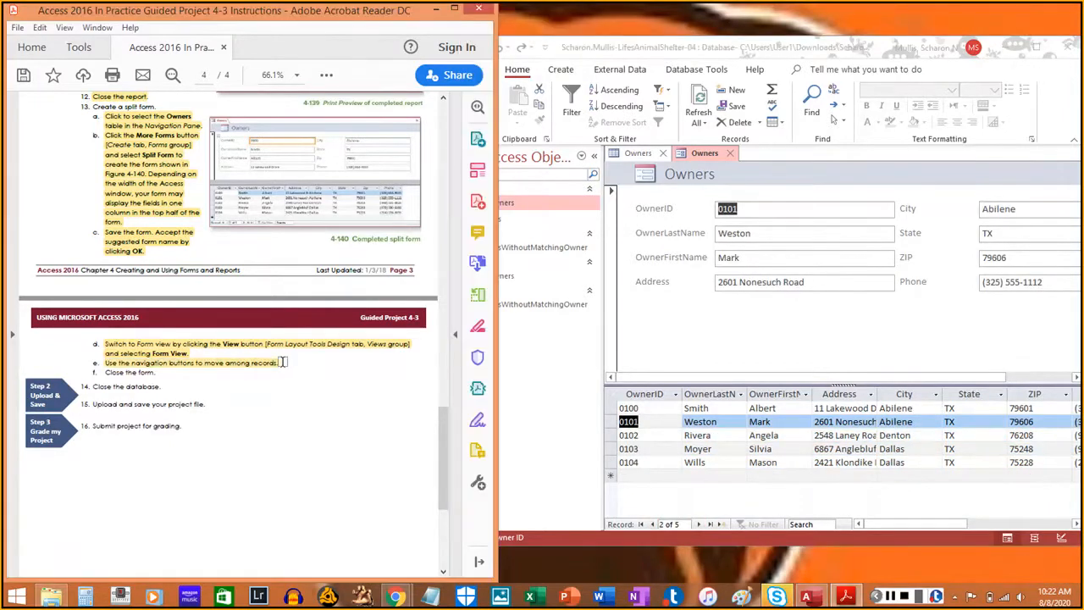
Close the Owners form, saving its design changes, and highlight instruction 13f in the PDF.
{"action": "left_click", "coordinate": [730, 153]}
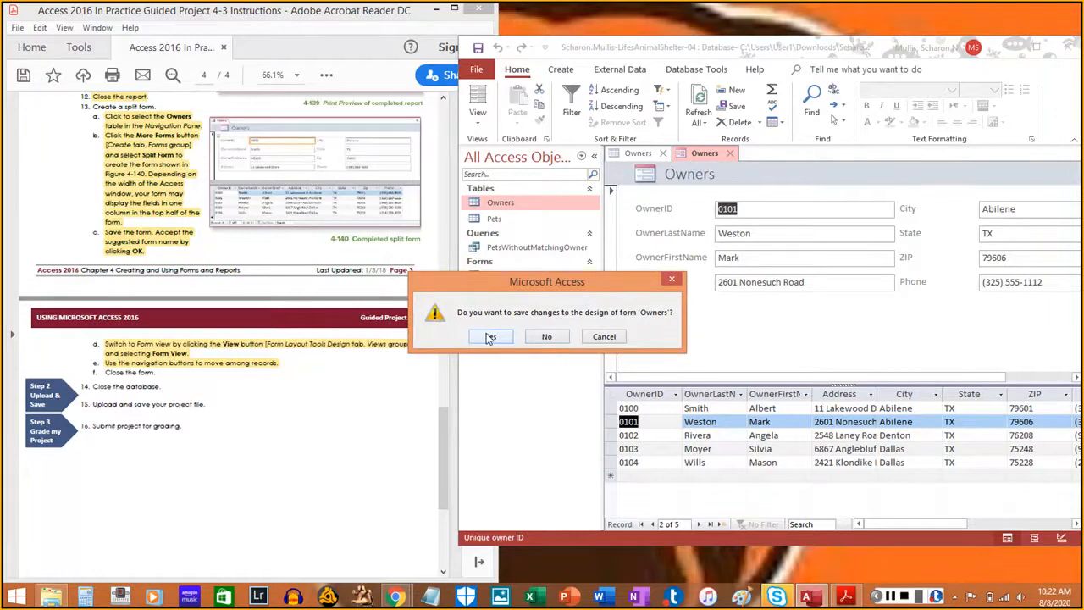
{"action": "left_click", "coordinate": [489, 337]}
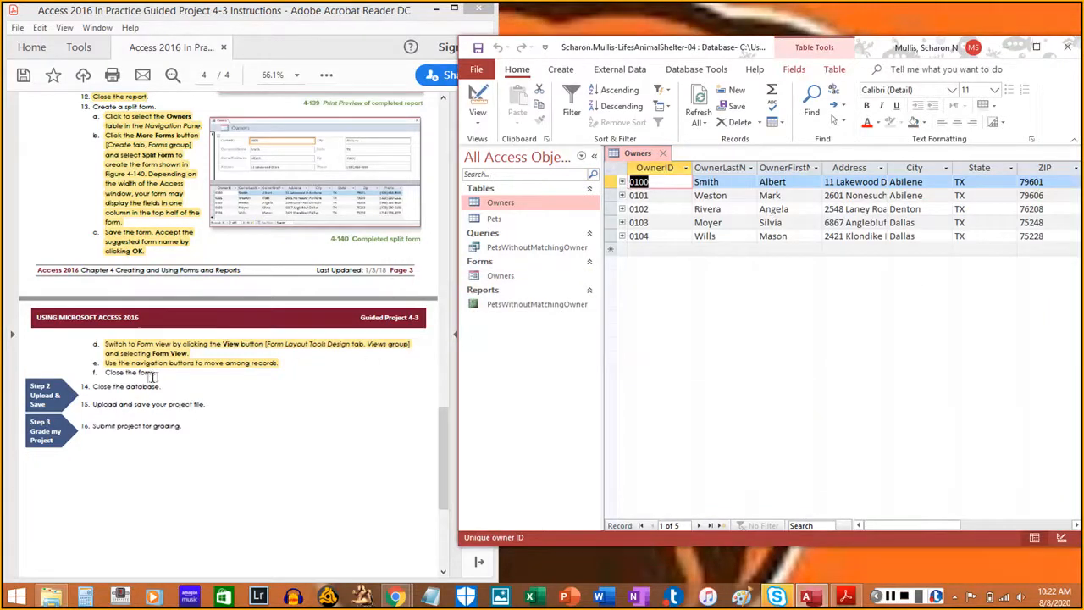
{"action": "left_click", "coordinate": [109, 375]}
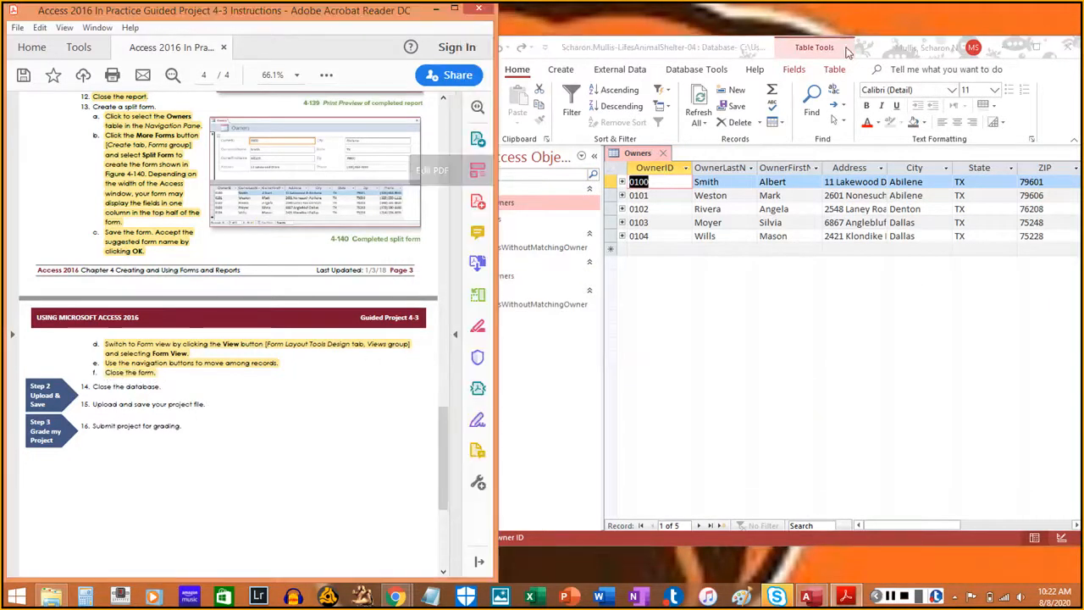
Close the LifesAnimalShelter-04 database and highlight instruction 14 in the PDF.
{"action": "left_click", "coordinate": [1066, 47]}
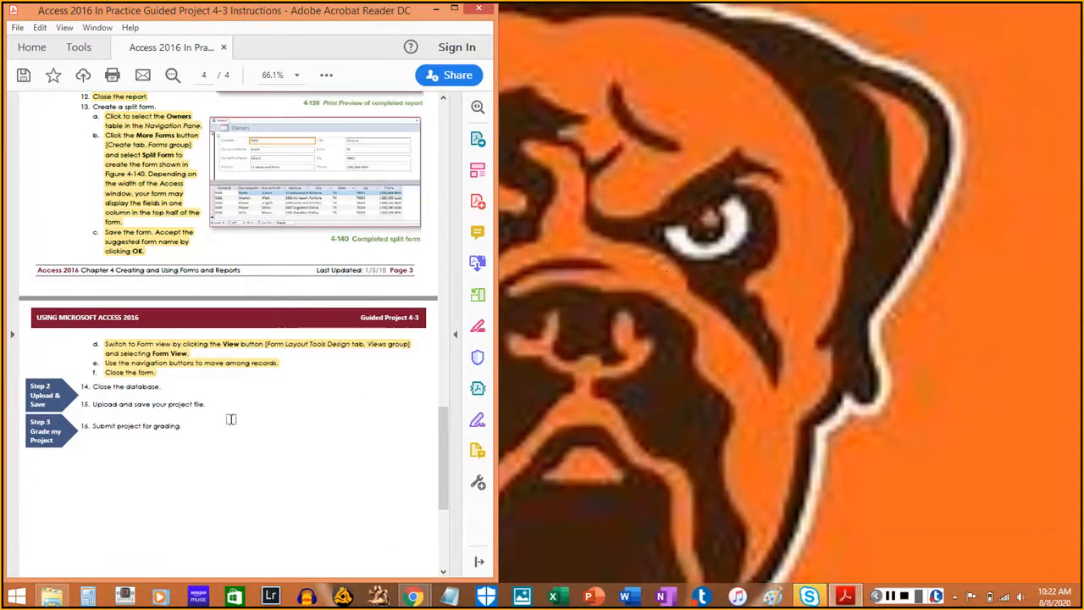
{"action": "left_click_drag", "start_coordinate": [93, 386], "coordinate": [160, 386]}
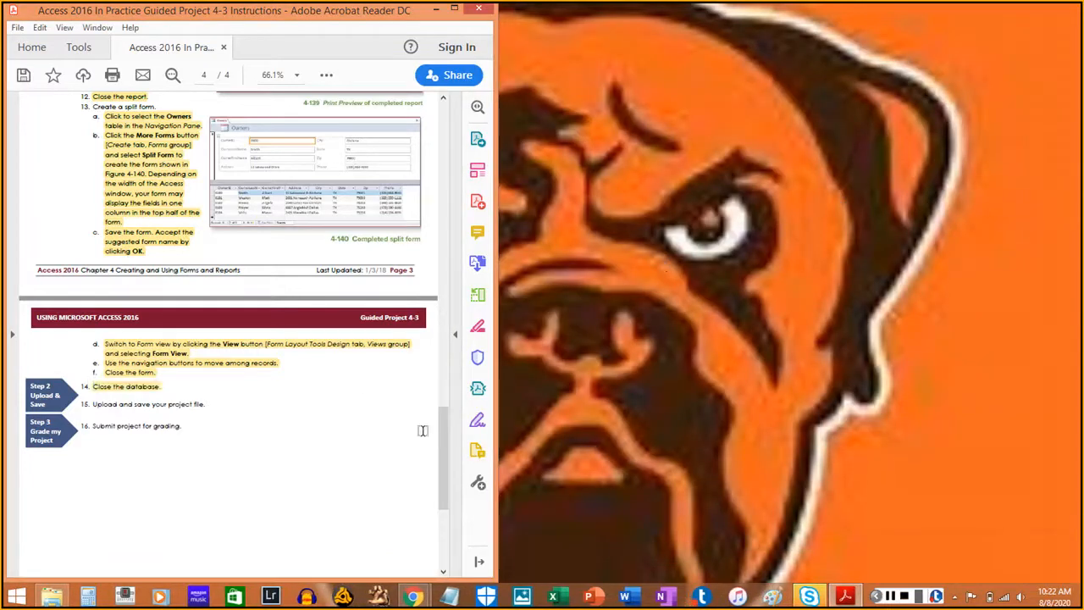
Switch to the SIMnet assignment page in Chrome, upload the LifesAnimalShelter-04 database from the Downloads folder and submit it for grading.
{"action": "mouse_move", "coordinate": [412, 597]}
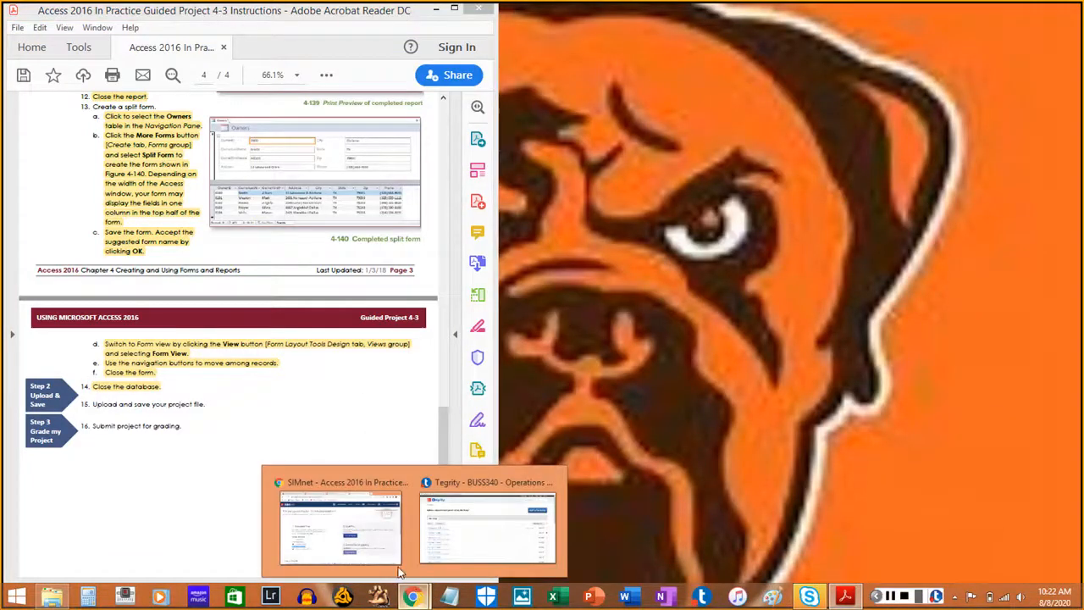
{"action": "left_click", "coordinate": [356, 540]}
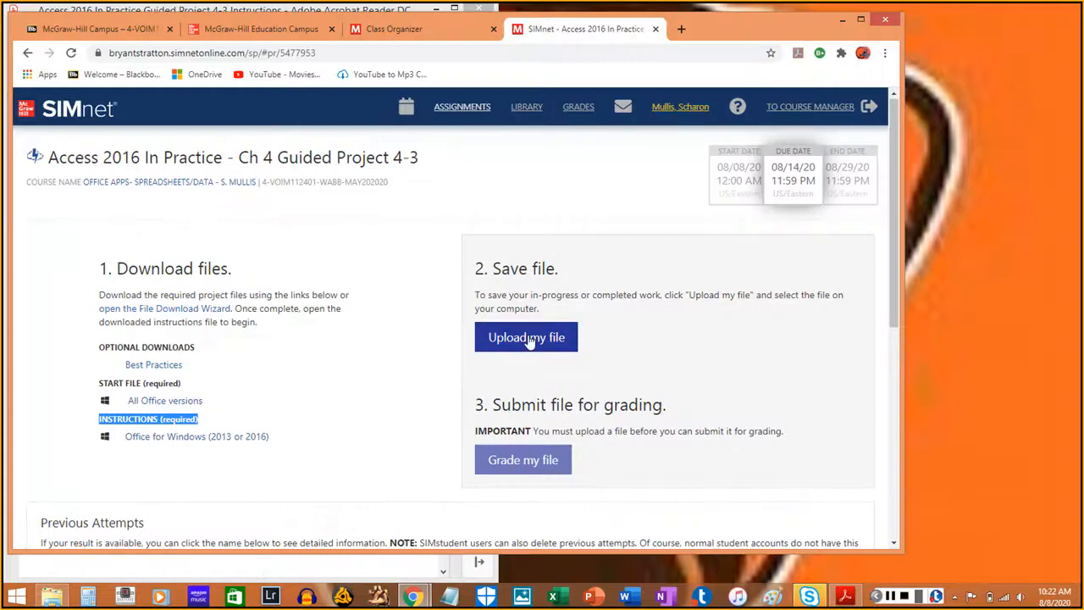
{"action": "left_click", "coordinate": [500, 336]}
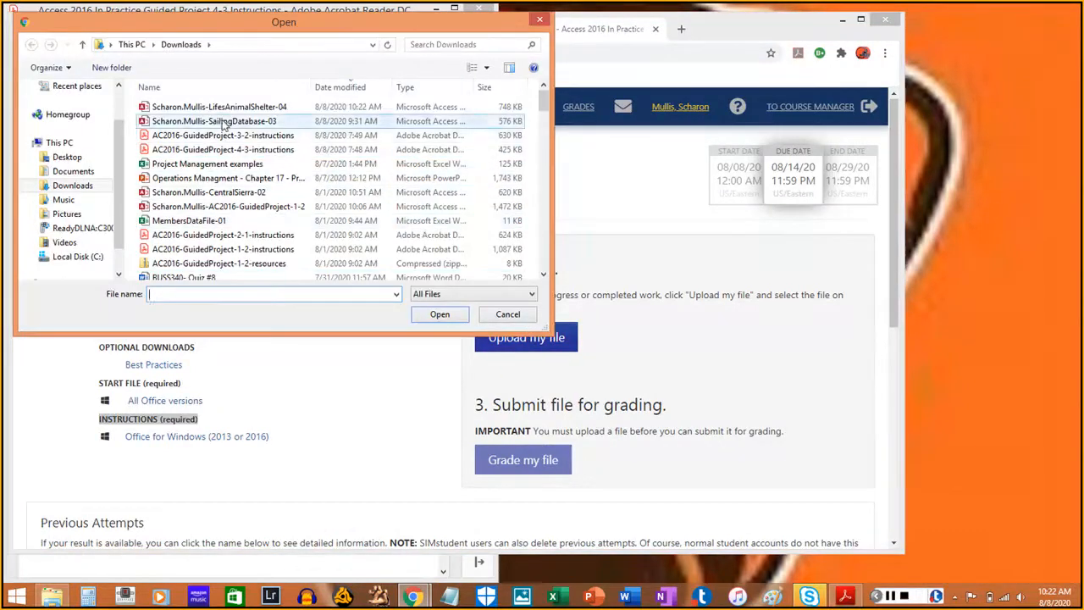
{"action": "left_click", "coordinate": [227, 112]}
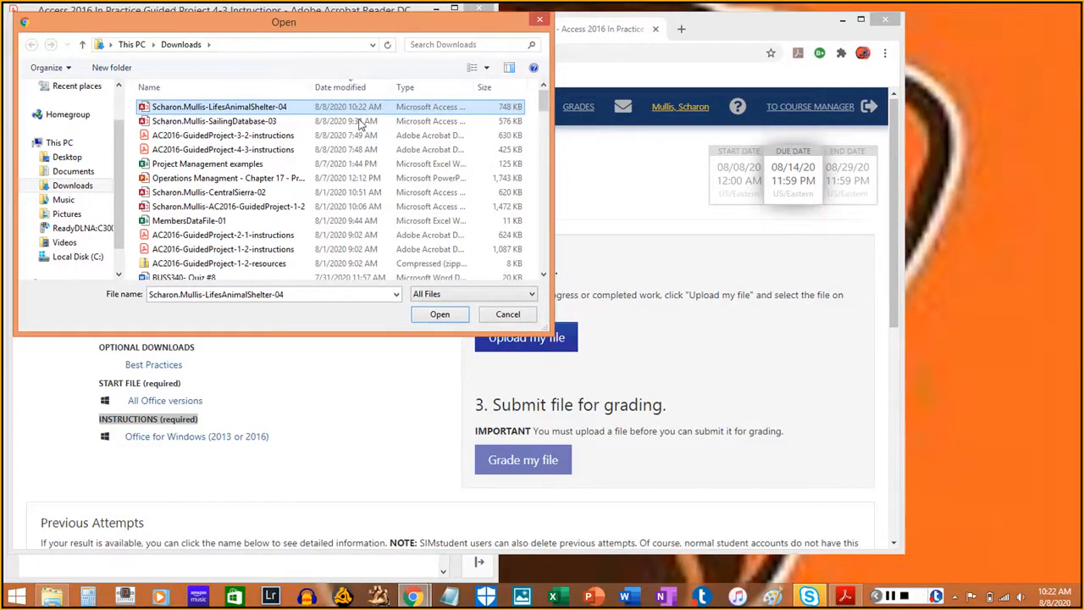
{"action": "left_click", "coordinate": [440, 314]}
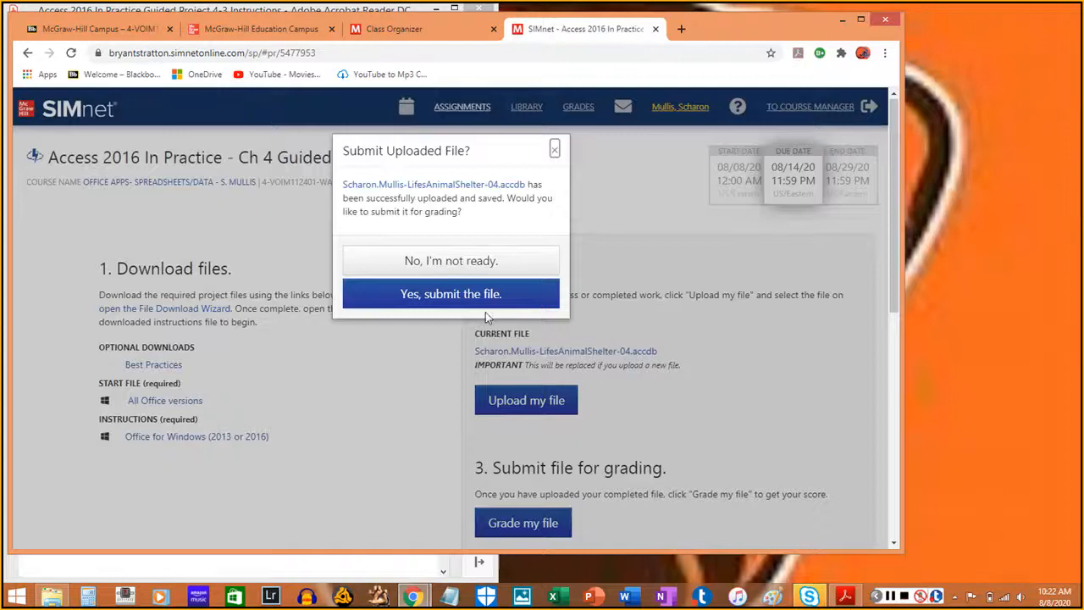
{"action": "left_click", "coordinate": [488, 305]}
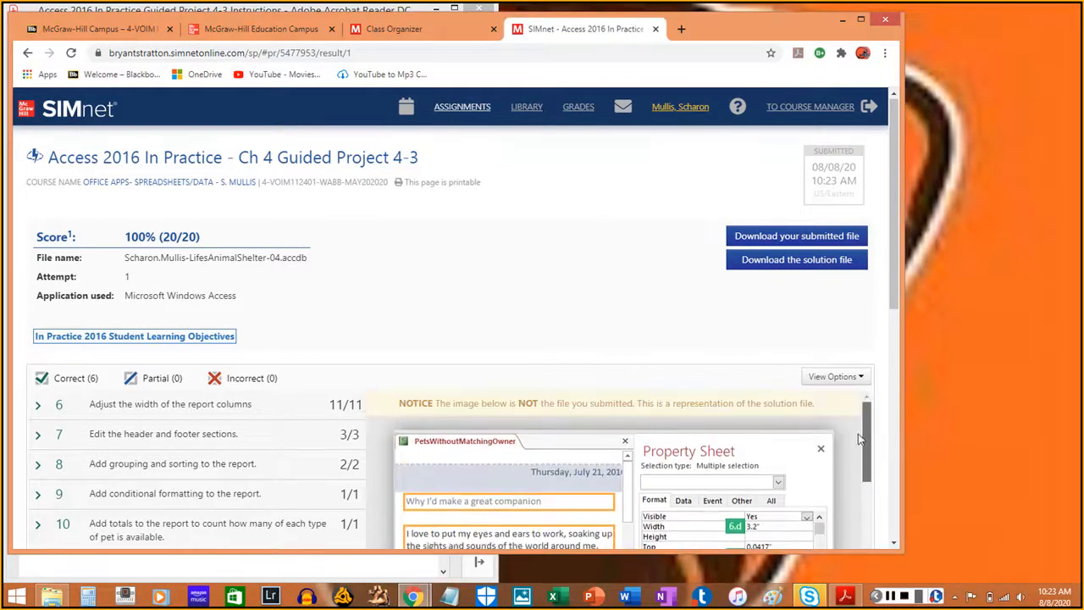
Review the graded results of Guided Project 4-3 and the Previous Attempts list on its assignment page.
{"action": "scroll", "coordinate": [864, 432], "scroll_direction": "down", "scroll_amount": 6}
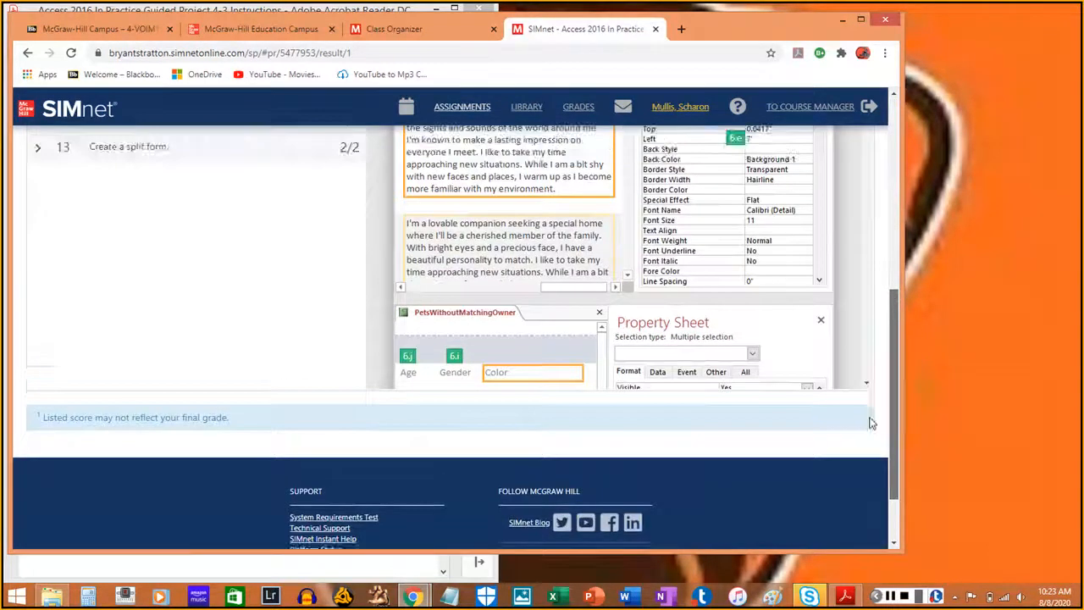
{"action": "scroll", "coordinate": [872, 423], "scroll_direction": "up", "scroll_amount": 10}
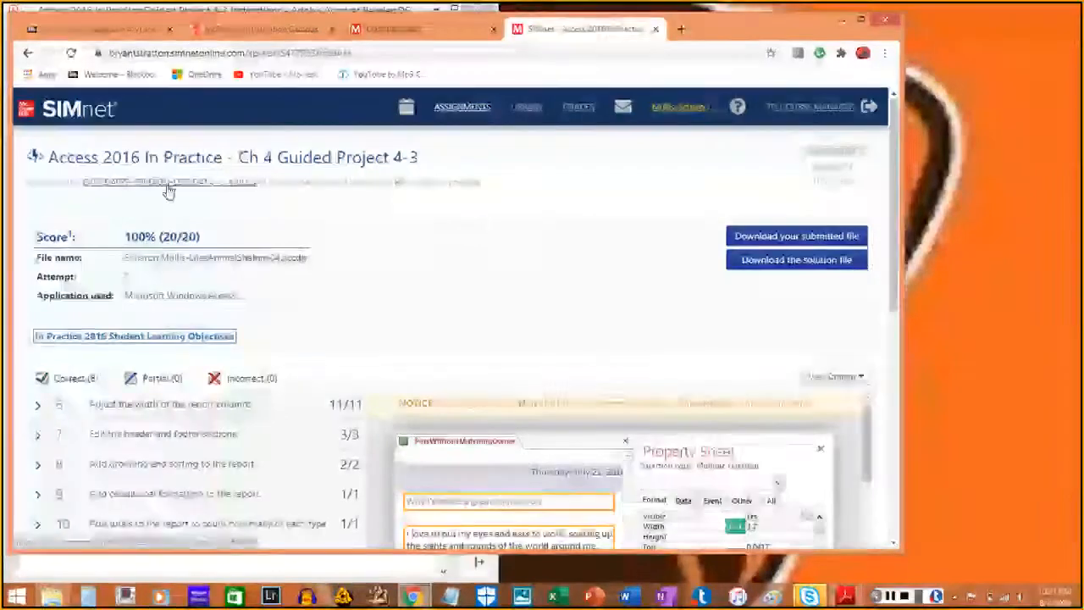
{"action": "left_click", "coordinate": [251, 160]}
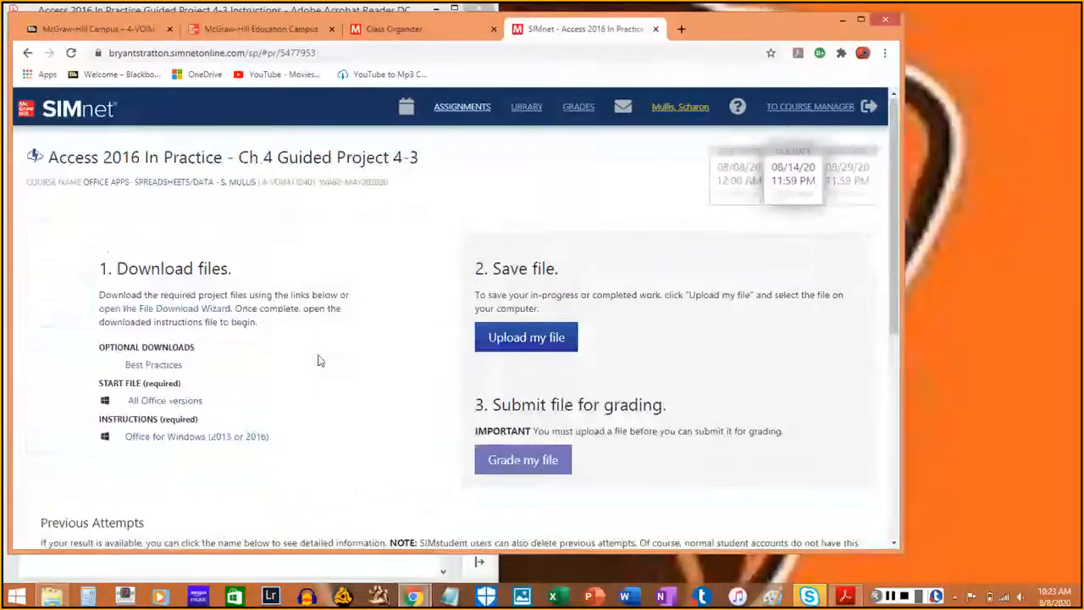
{"action": "scroll", "coordinate": [322, 358], "scroll_direction": "down", "scroll_amount": 5}
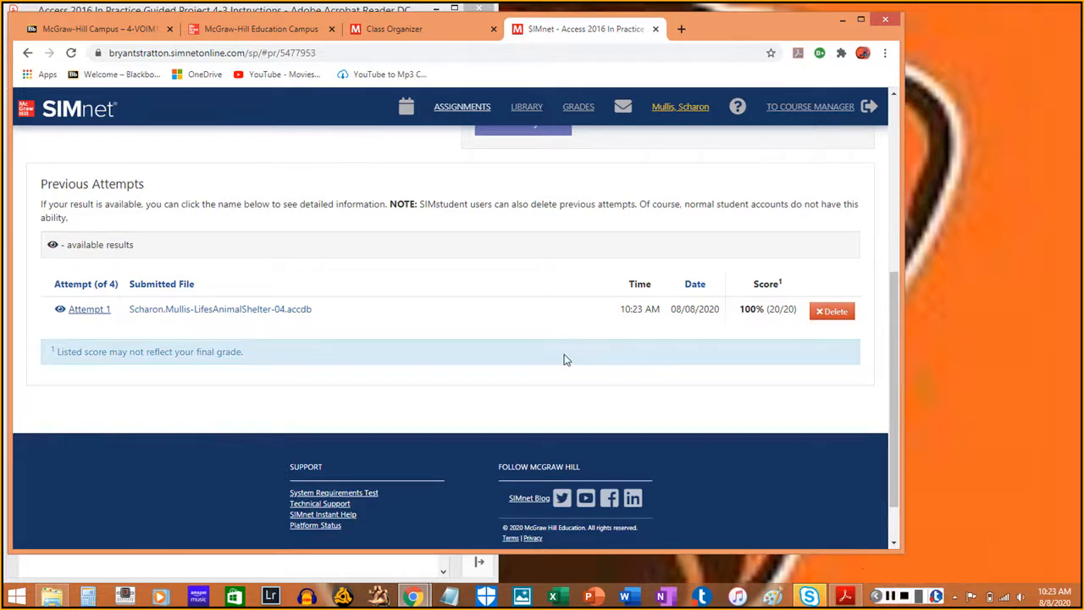
{"action": "scroll", "coordinate": [449, 361], "scroll_direction": "up", "scroll_amount": 4}
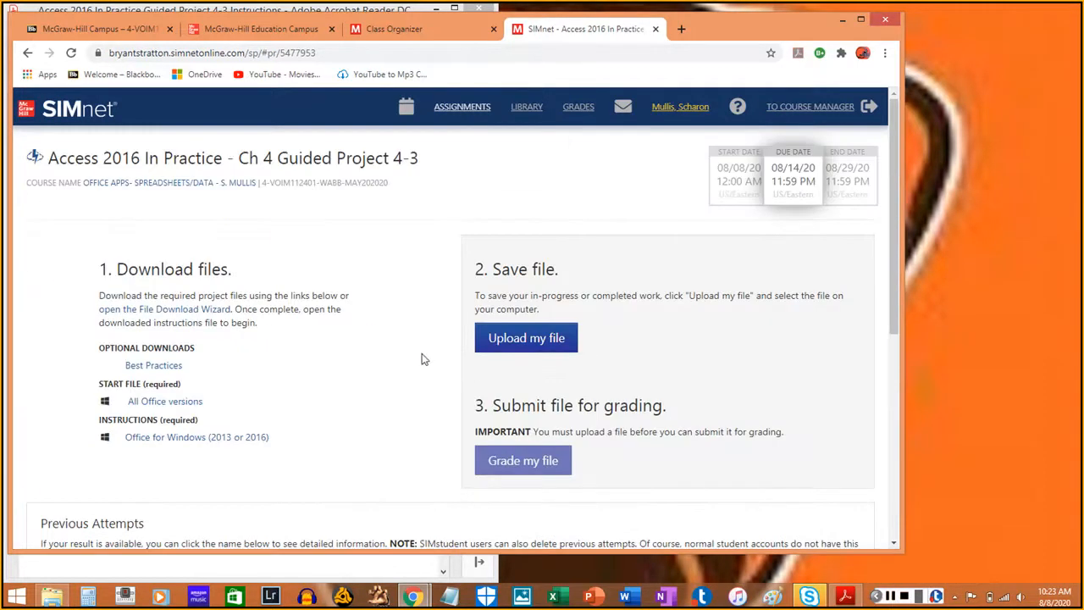